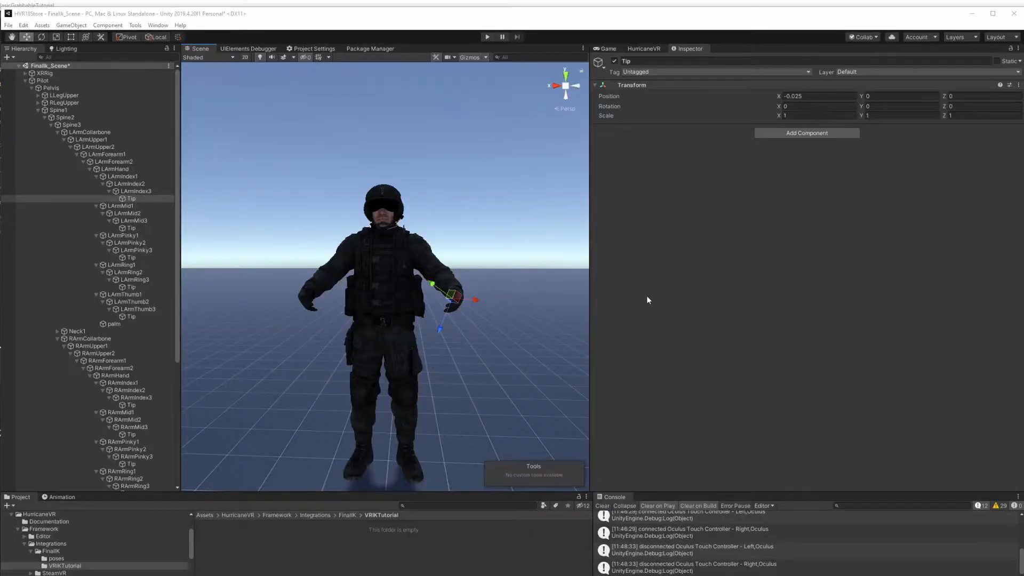
Inspect the fingertip Tip transforms of the left hand's index, middle, pinky, ring and thumb in the scene
right_click_drag(448, 205, 463, 225)
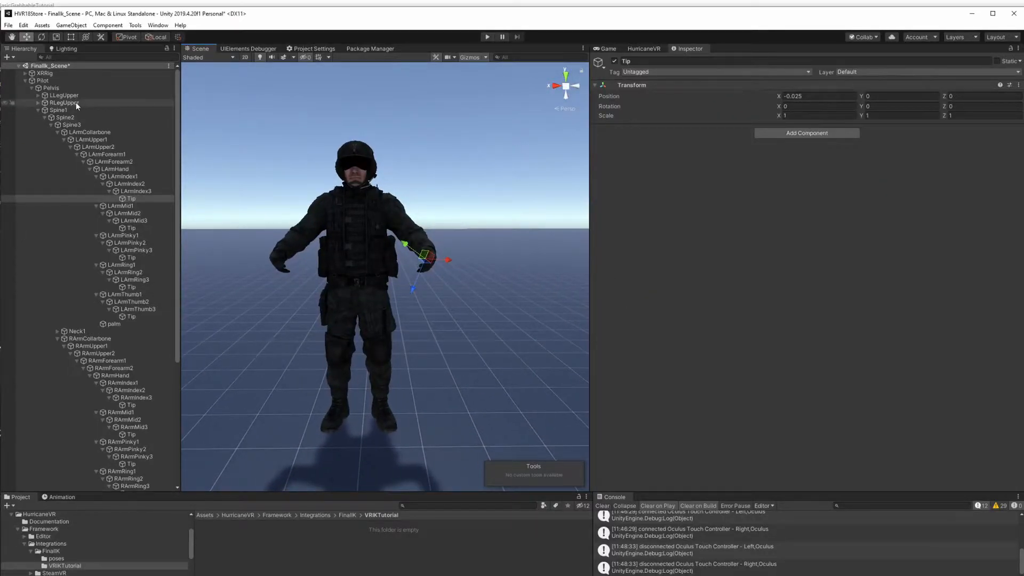
key("w")
right_click_drag(371, 154, 500, 190)
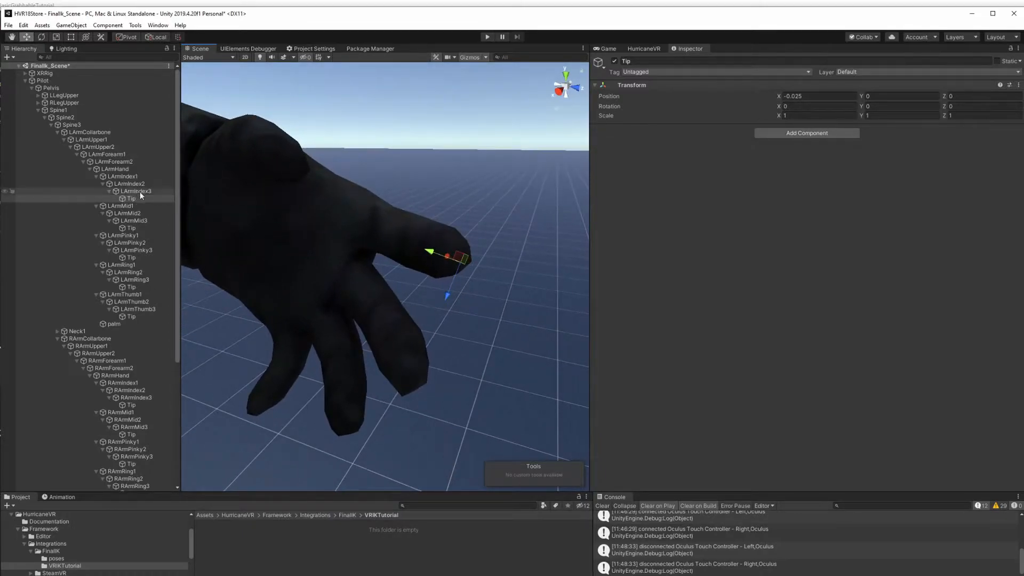
left_click(135, 226)
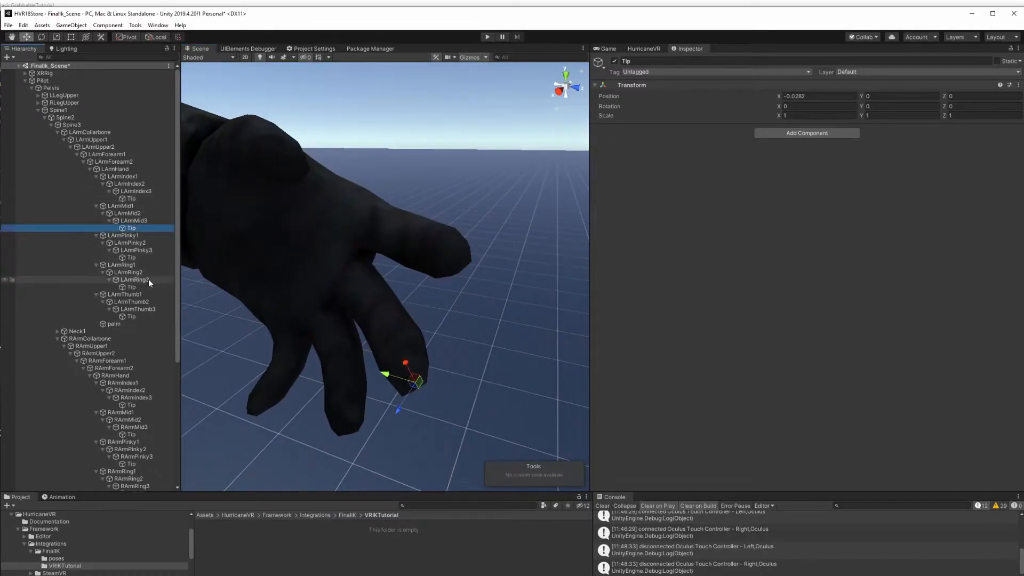
left_click(137, 258)
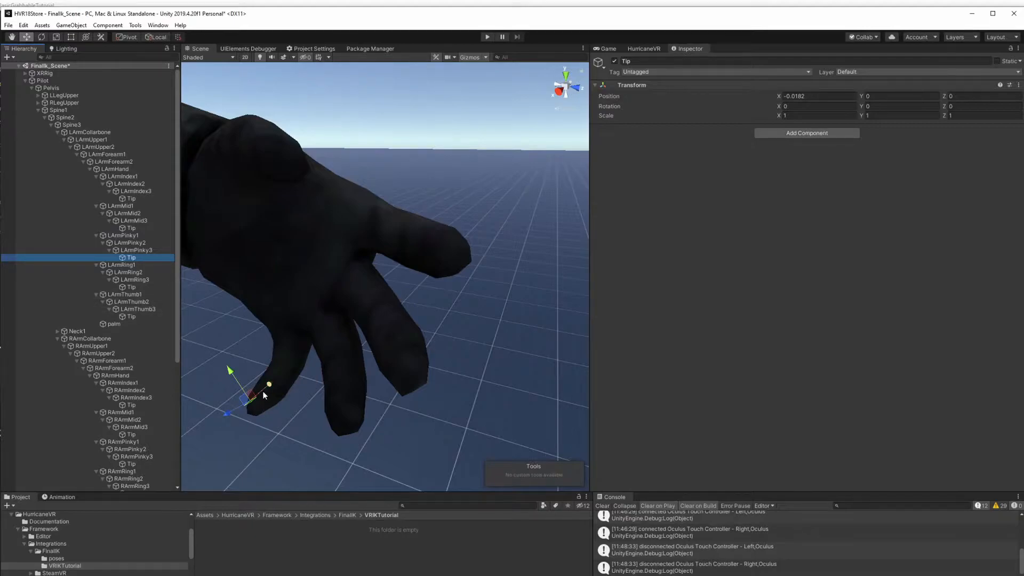
left_click(149, 289)
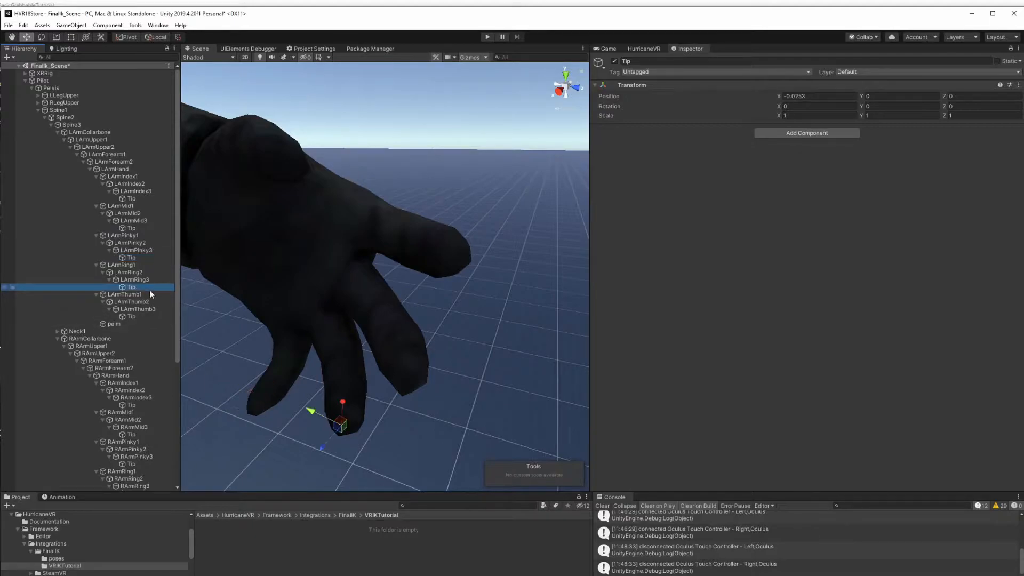
left_click(154, 317)
key("s")
mouse_move(312, 175)
right_mouse_down()
mouse_move(340, 180)
mouse_move(411, 155)
mouse_move(378, 149)
mouse_move(373, 131)
mouse_move(363, 164)
mouse_move(305, 164)
right_mouse_up()
scroll(378, 148, "down", 5)
key("w")
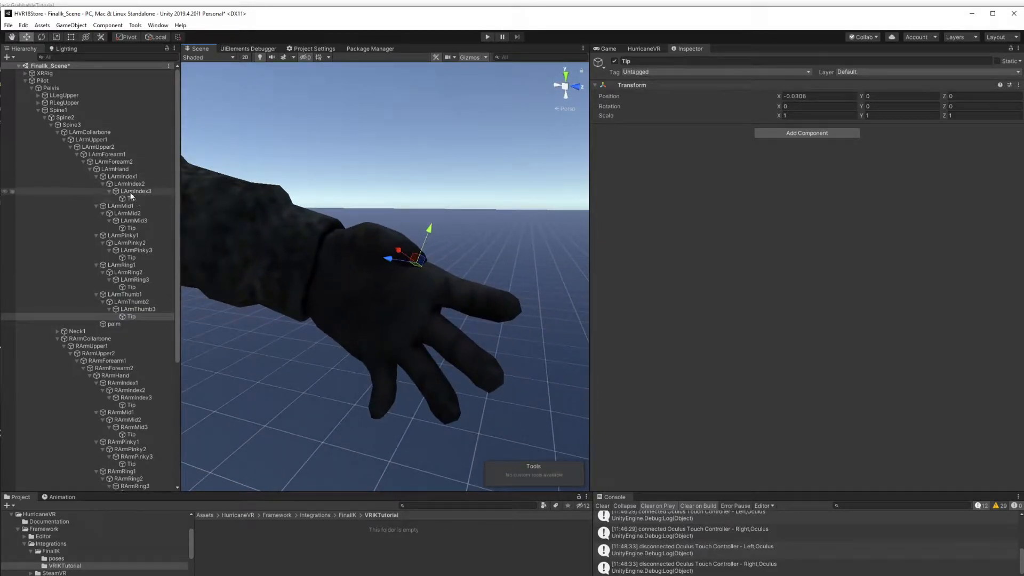
Add the HVR Physics Poser and HVR Posable Hand components to LArmHand
left_click(127, 169)
left_click(793, 132)
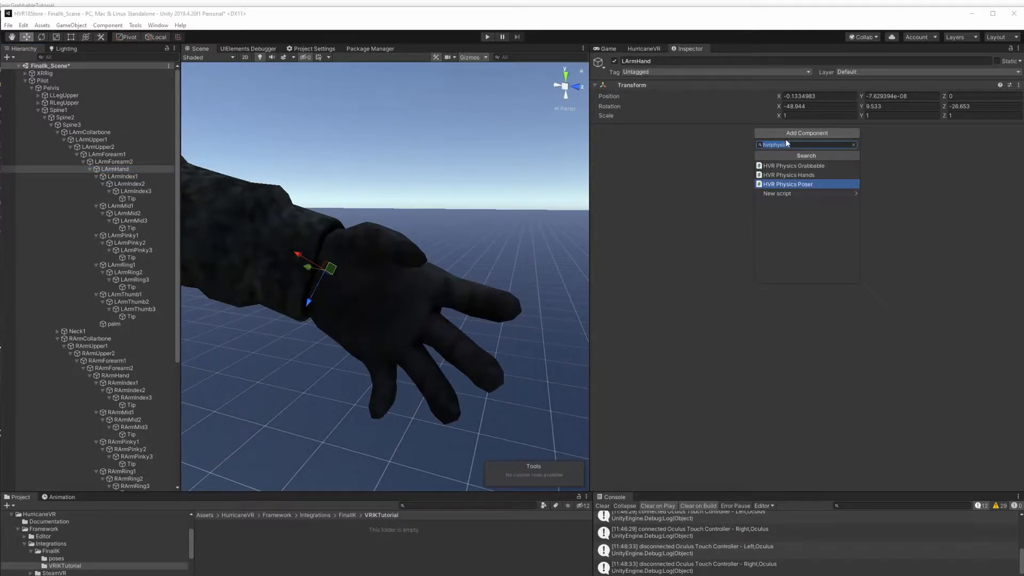
key("Return")
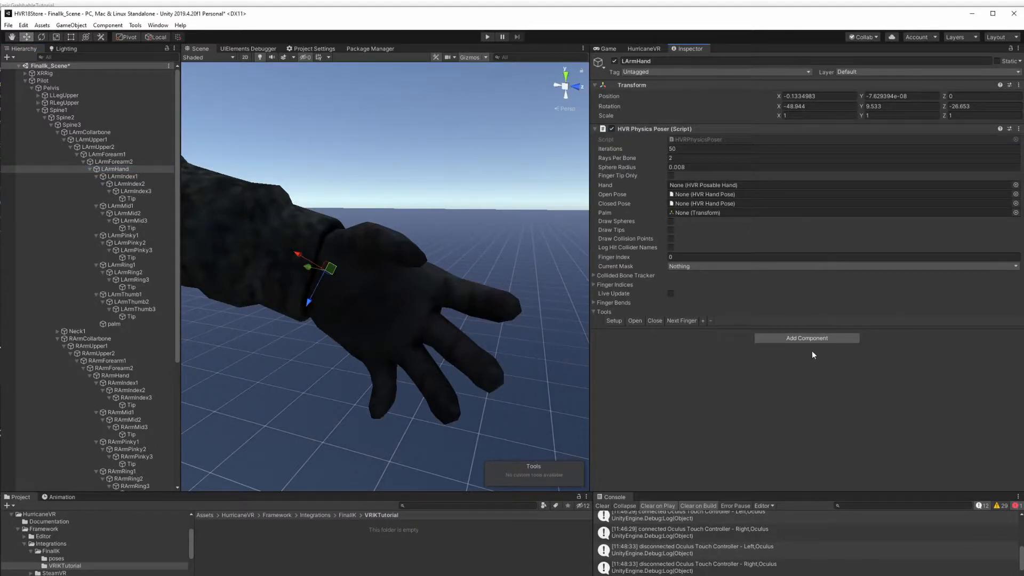
left_click(811, 338)
type("posablehand")
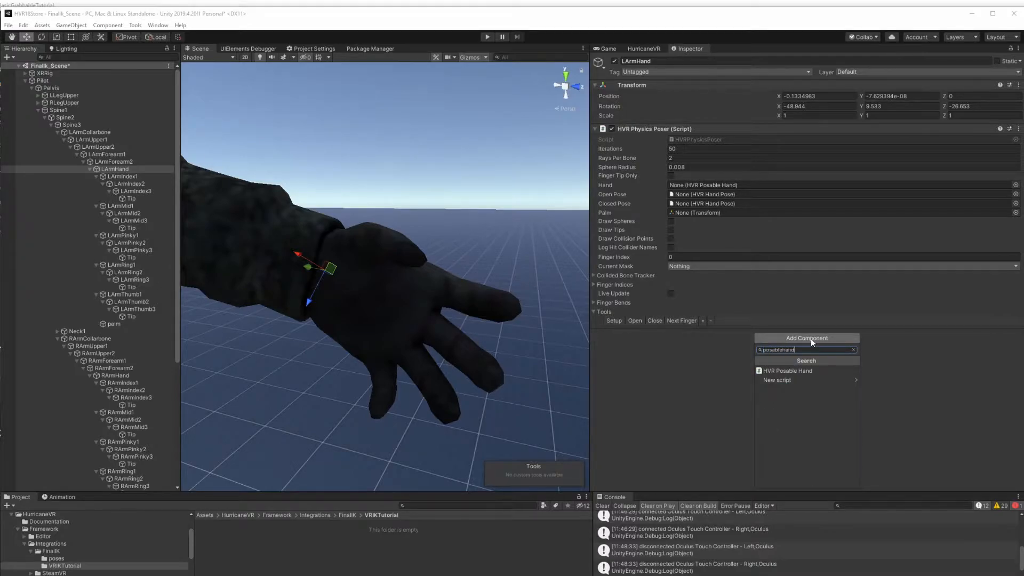
key("Up")
key("Return")
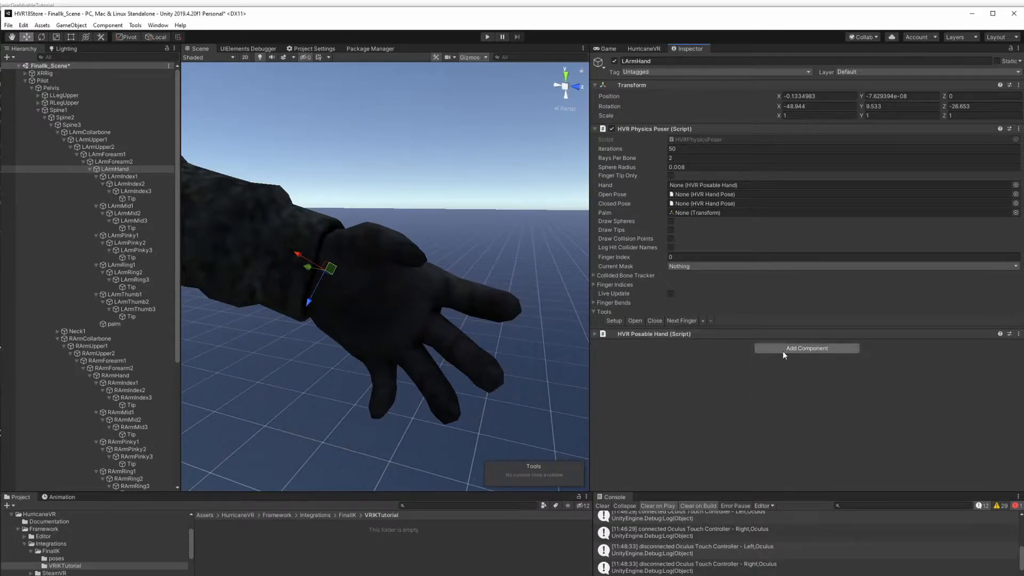
Expand the HVR Posable Hand settings, collapse the HVR Physics Poser, and dock the Inspector beside the Hierarchy
left_click(619, 334)
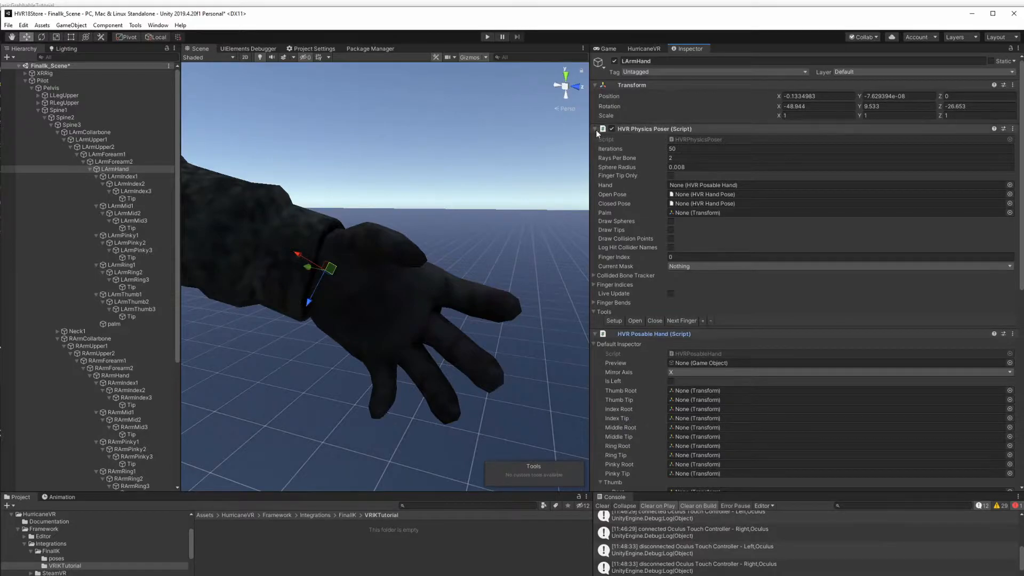
left_click(662, 129)
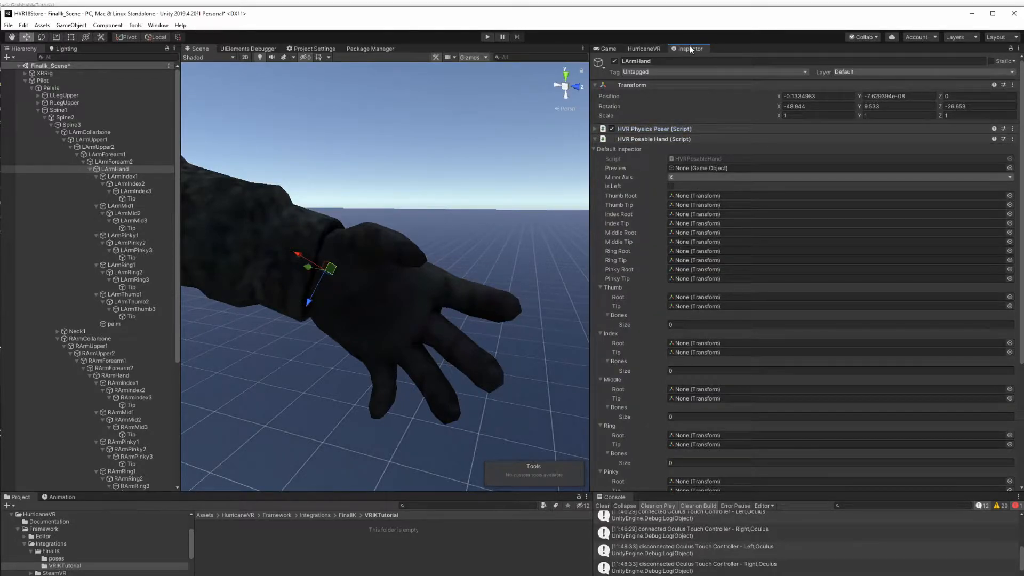
left_click_drag(690, 49, 203, 50)
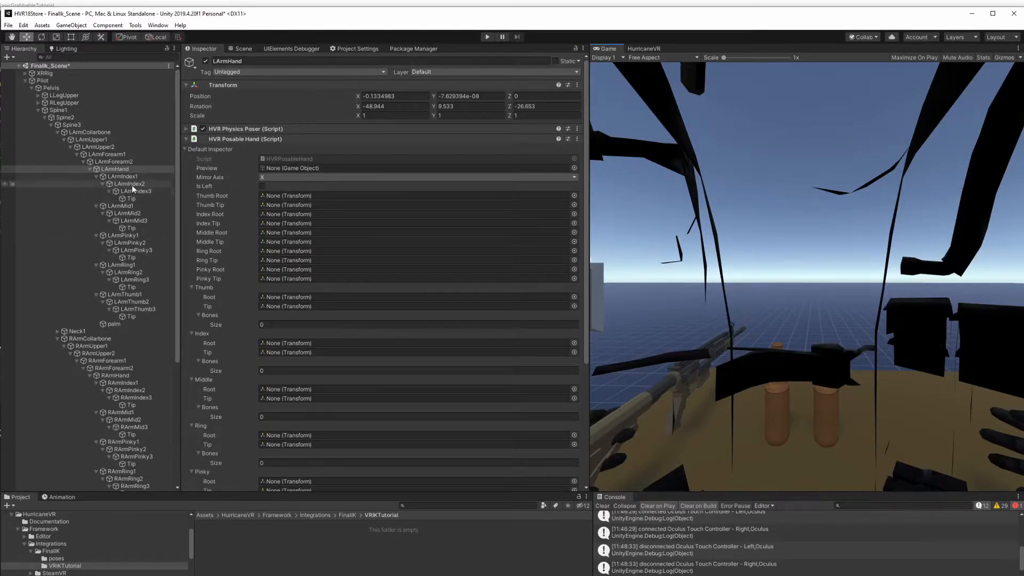
Assign LArmIndex1, LArmMid1 and LArmRing1 as the index, middle and ring roots, each with its finger's Tip object as the tip
left_click_drag(121, 169, 277, 218)
left_click_drag(128, 198, 273, 226)
left_click_drag(121, 206, 274, 235)
left_click_drag(130, 228, 281, 246)
left_click_drag(130, 265, 270, 251)
left_click(131, 287)
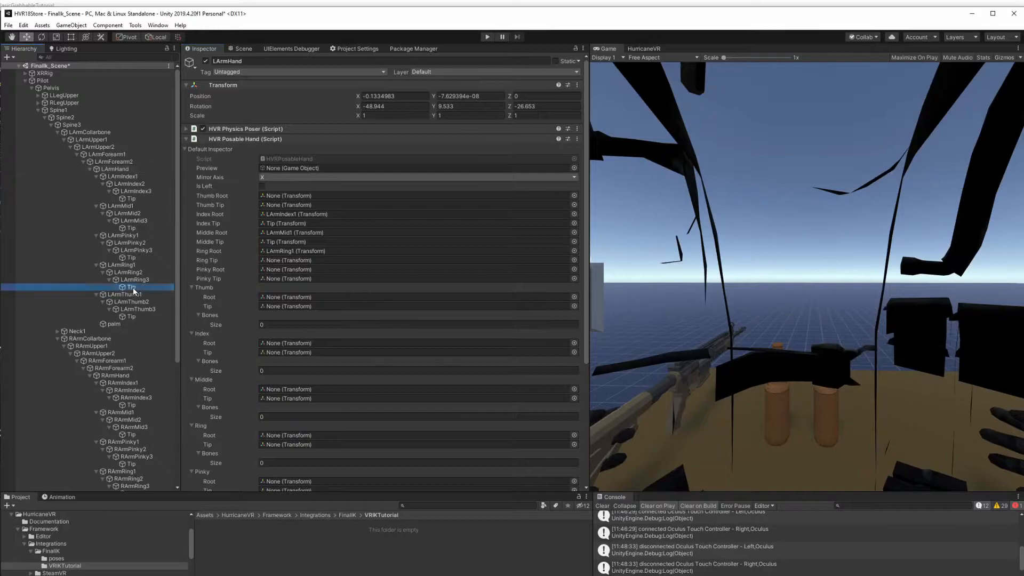
left_click_drag(134, 290, 272, 261)
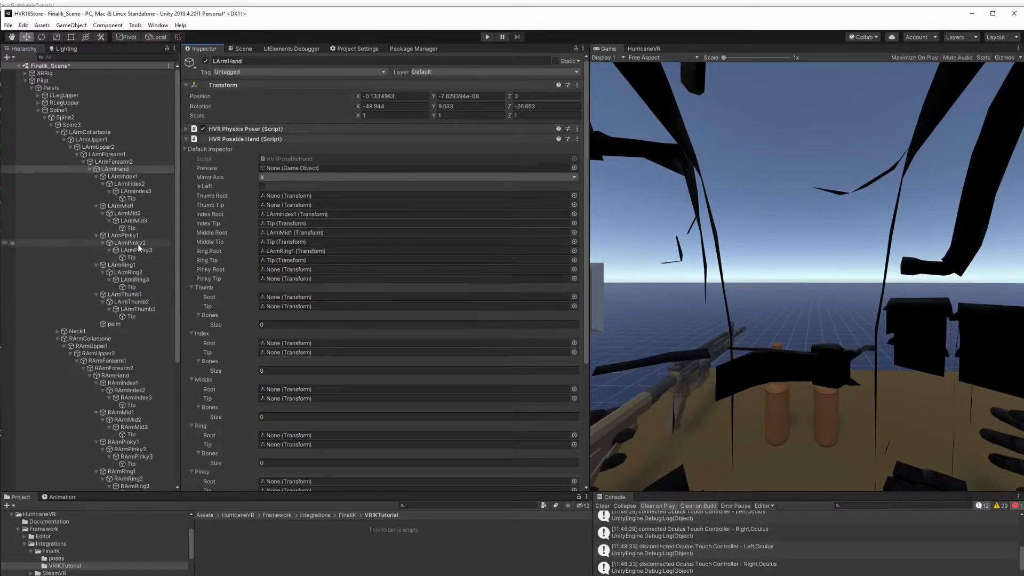
Assign LArmPinky1 and LArmThumb1 as the pinky and thumb roots, each with its finger's Tip object as the tip
left_click_drag(128, 235, 254, 272)
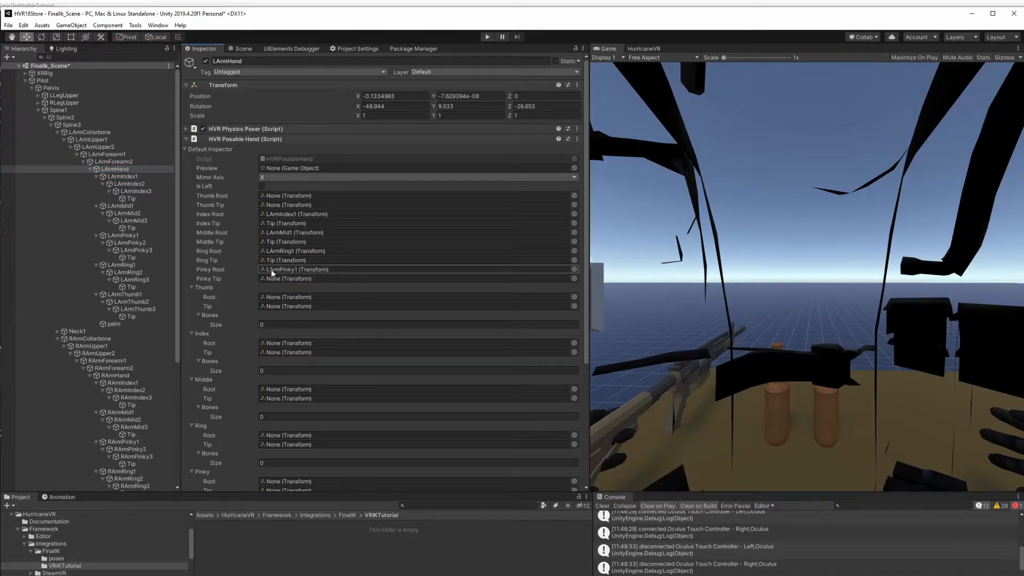
left_click_drag(134, 258, 259, 280)
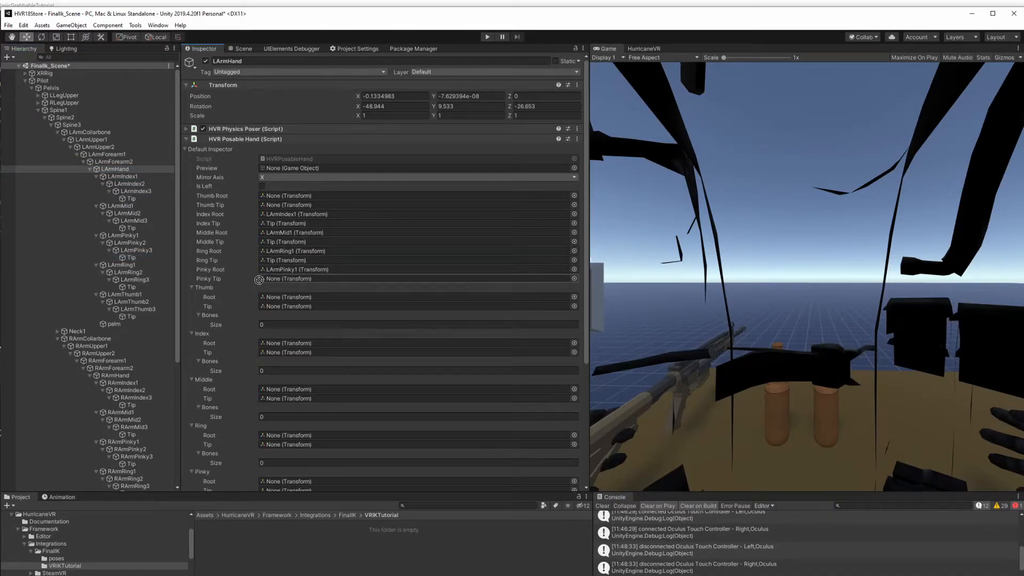
left_click_drag(131, 294, 273, 199)
left_click_drag(131, 316, 285, 207)
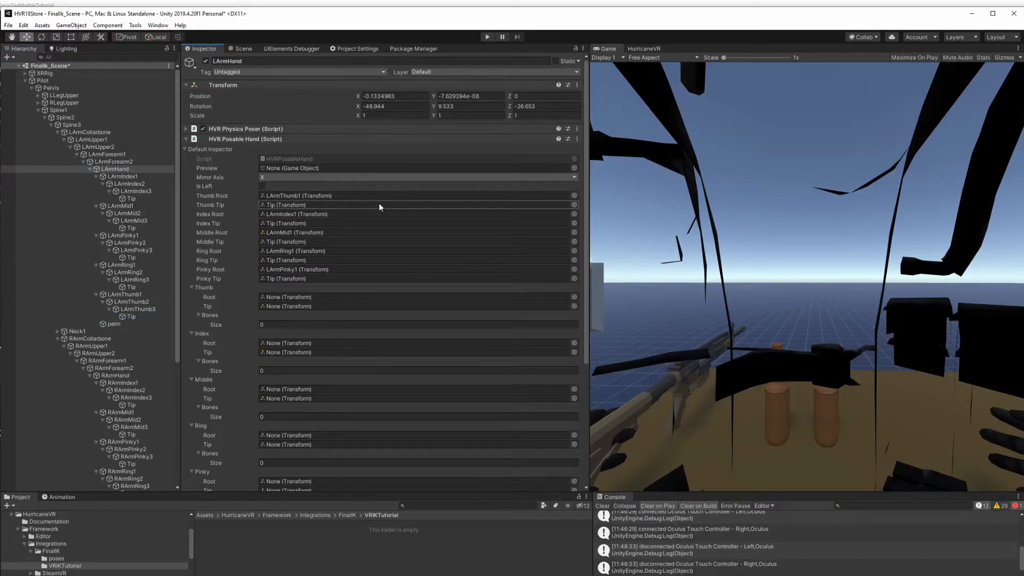
Mark LArmHand's posable hand as left and fill in its finger bones with Setup Fingers
left_click(262, 186)
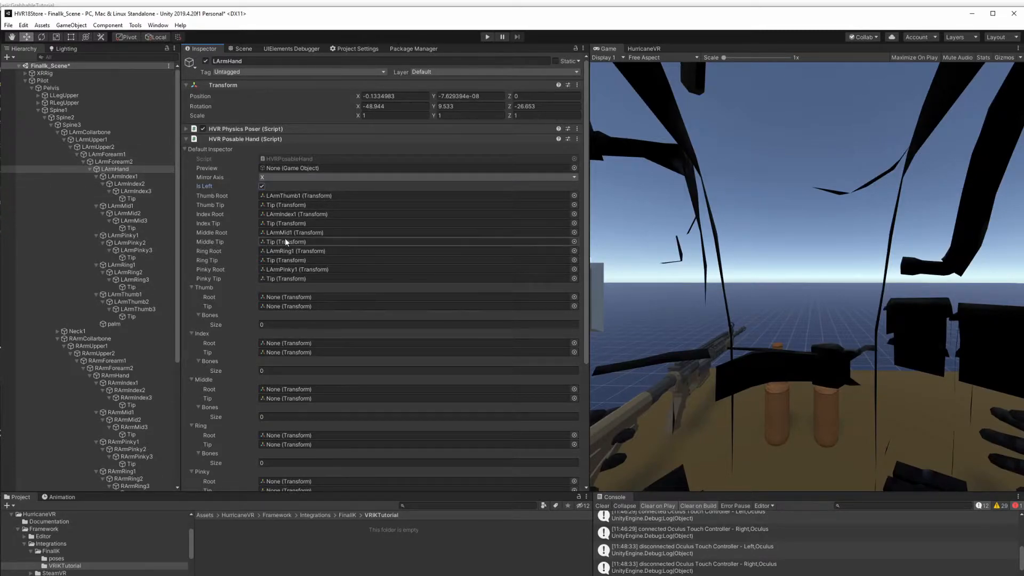
scroll(325, 232, "down", 5)
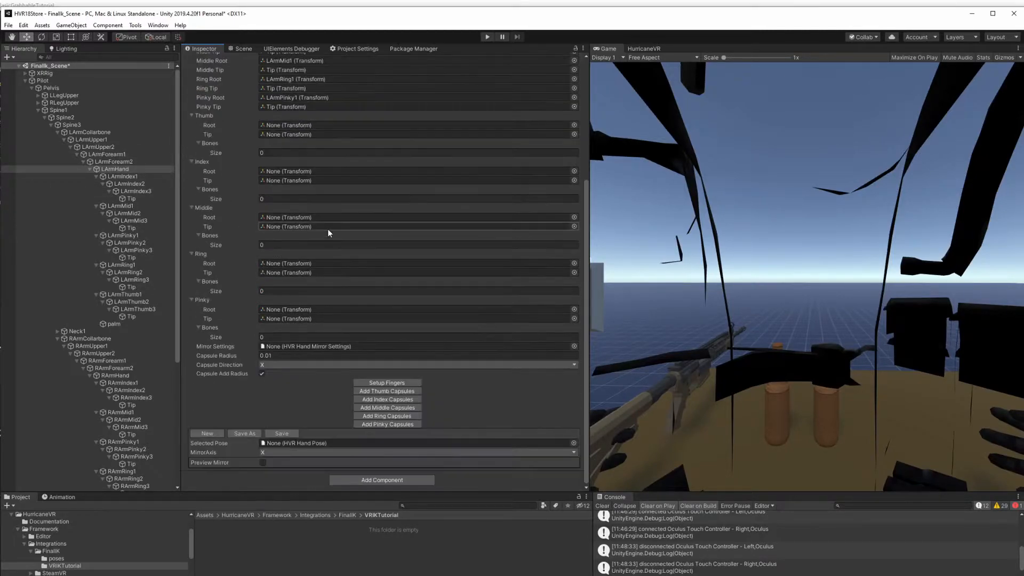
left_click(382, 383)
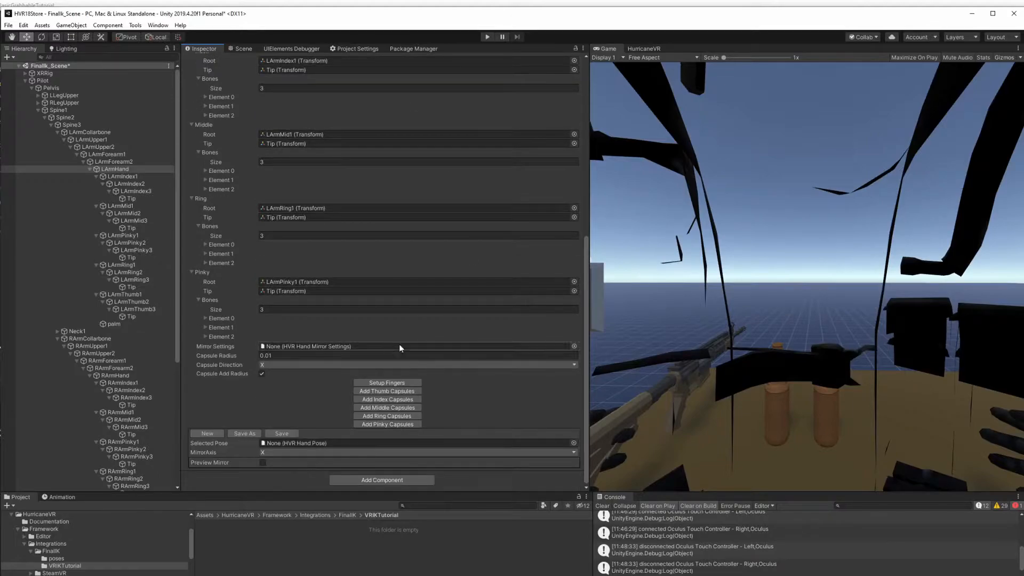
Review the finger assignments on LArmHand and save the scene
scroll(361, 110, "up", 3)
scroll(411, 228, "up", 8)
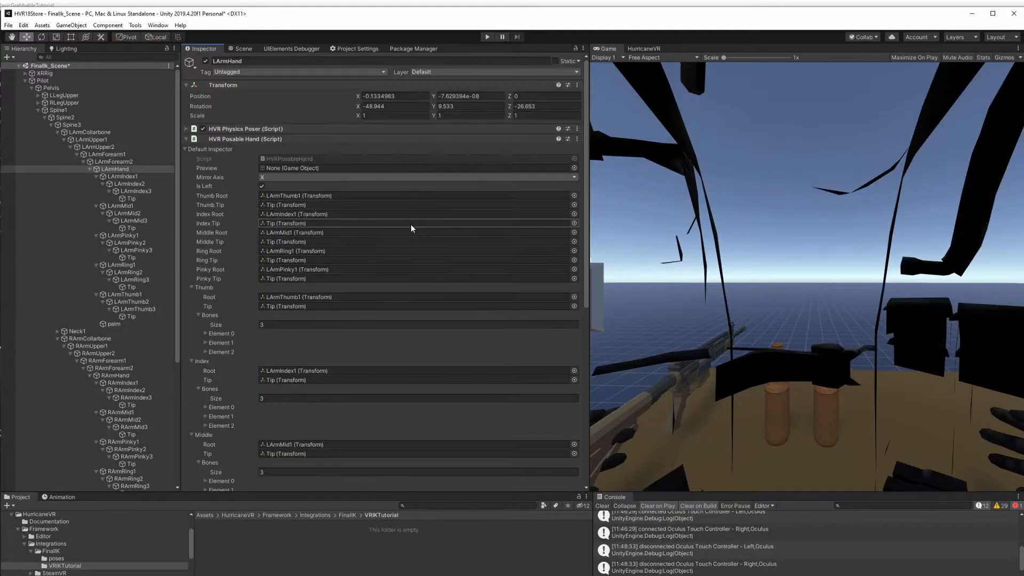
key("ctrl+s")
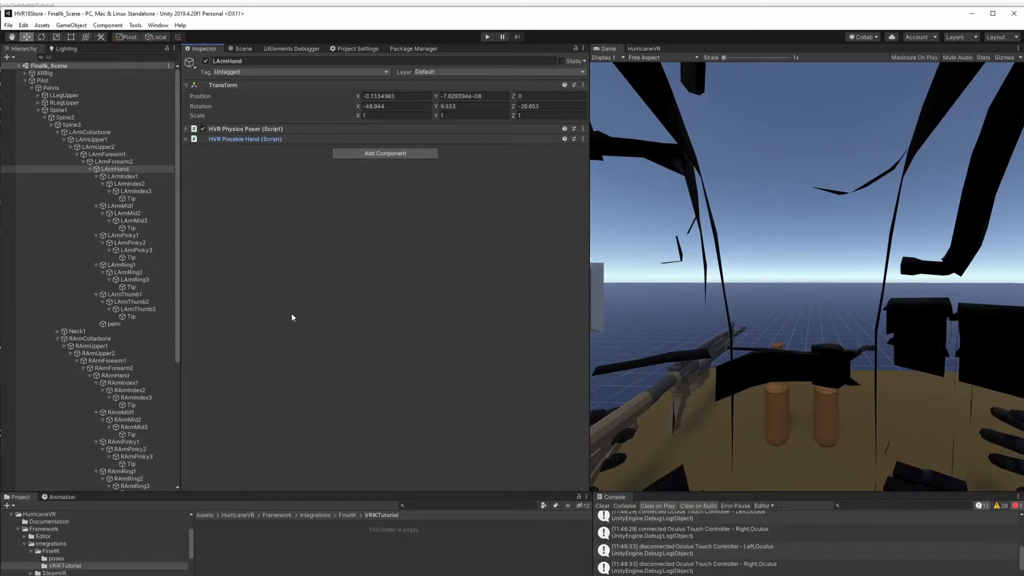
Add the HVR Posable Hand and HVR Physics Poser components to RArmHand
left_click(126, 375)
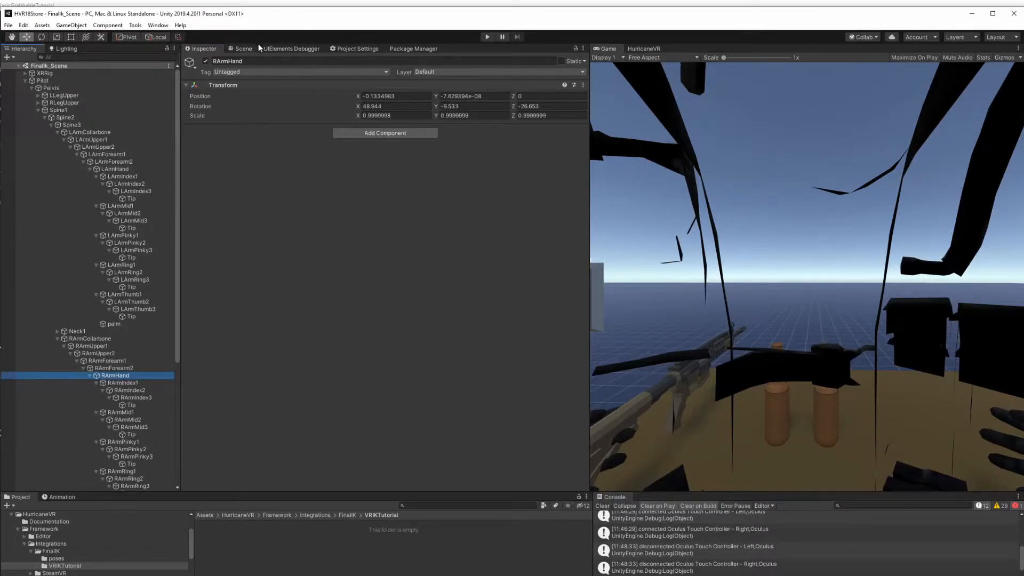
left_click(365, 134)
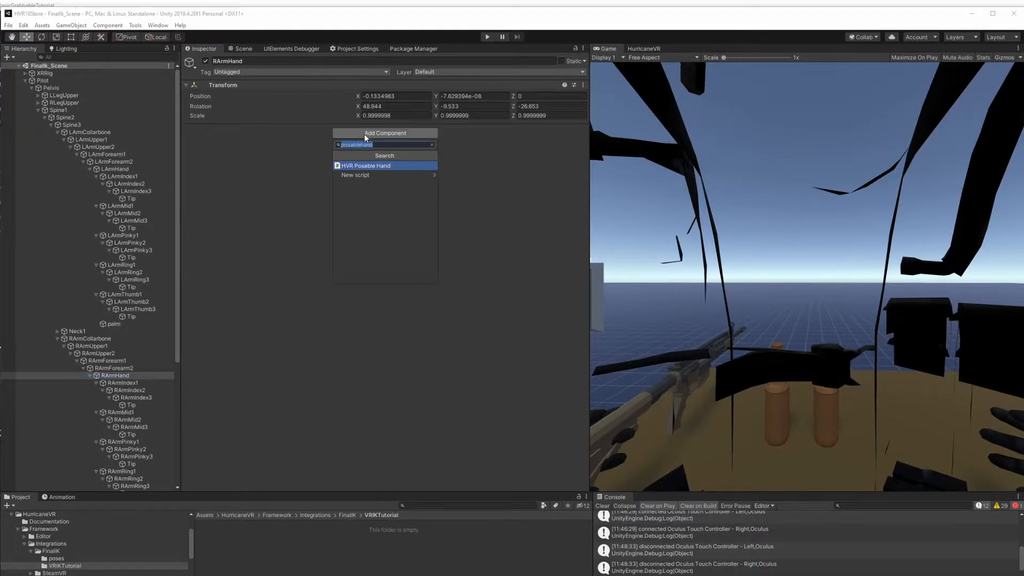
key("Return")
left_click(380, 144)
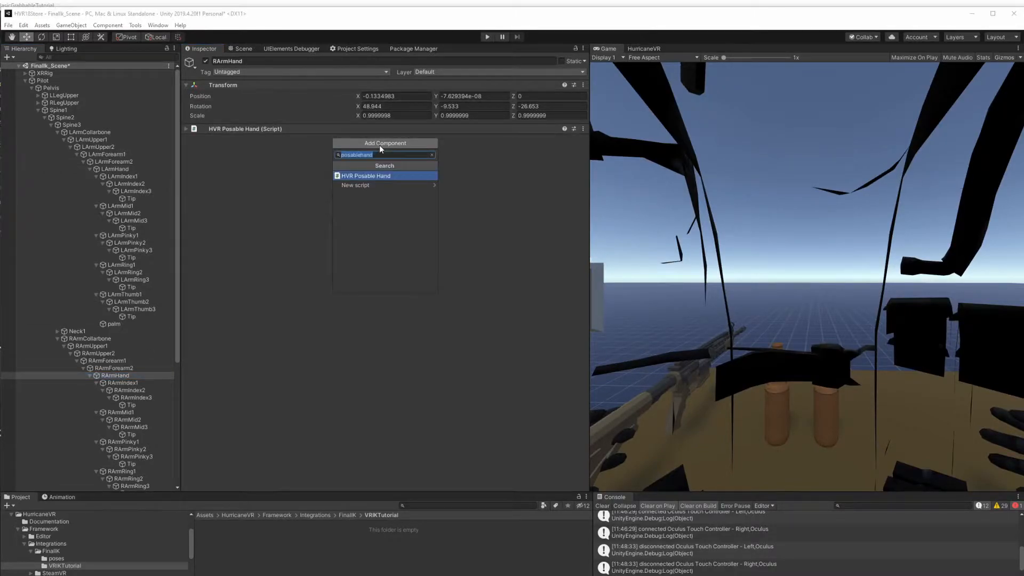
type("physicsposer")
key("Return")
Assign RArmIndex1, RArmMid1 and RArmRing1 as the index, middle and ring roots on RArmHand's posable hand, each with its finger's Tip object
left_click(187, 139)
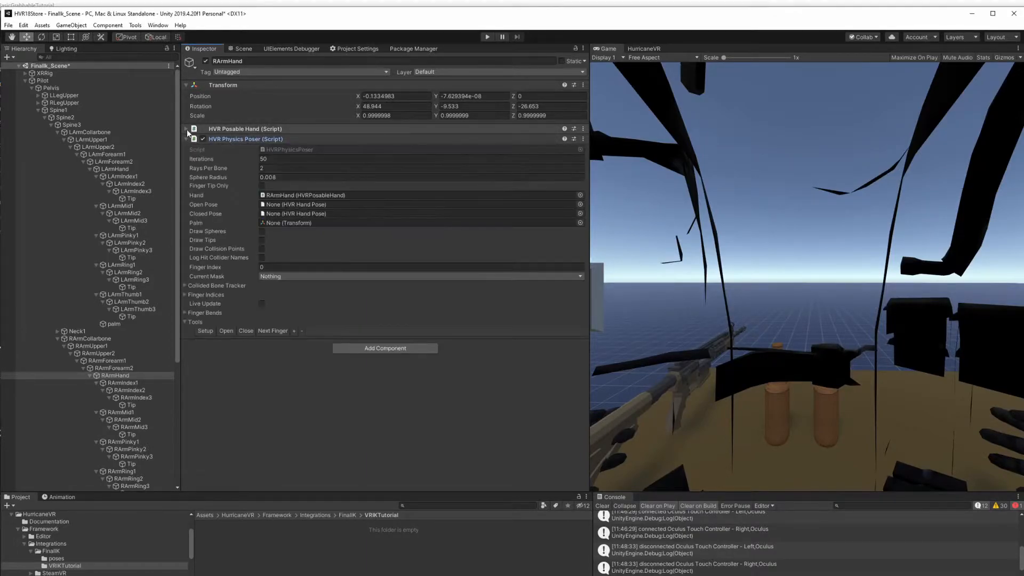
left_click(185, 139)
left_click(187, 129)
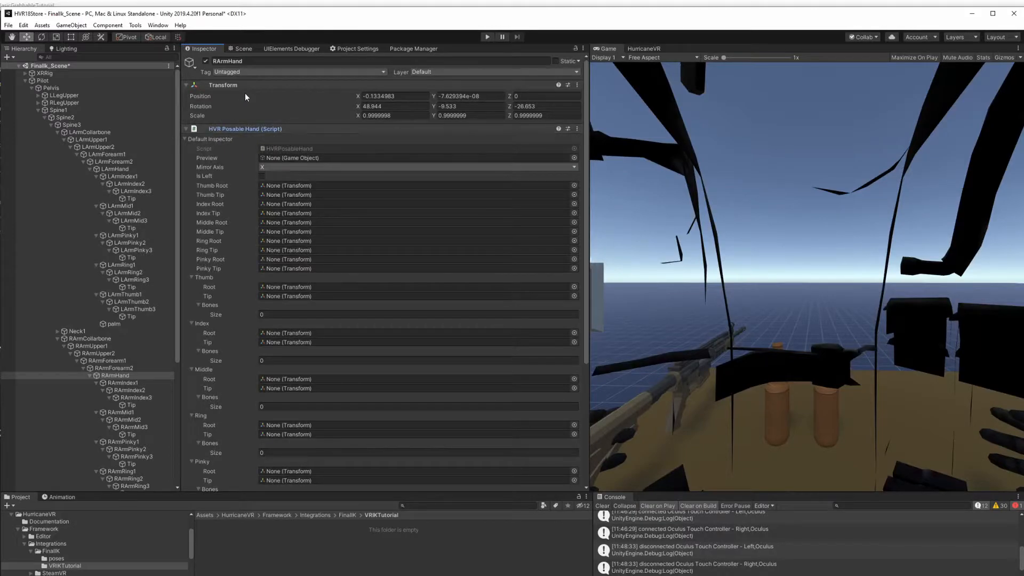
scroll(134, 242, "down", 5)
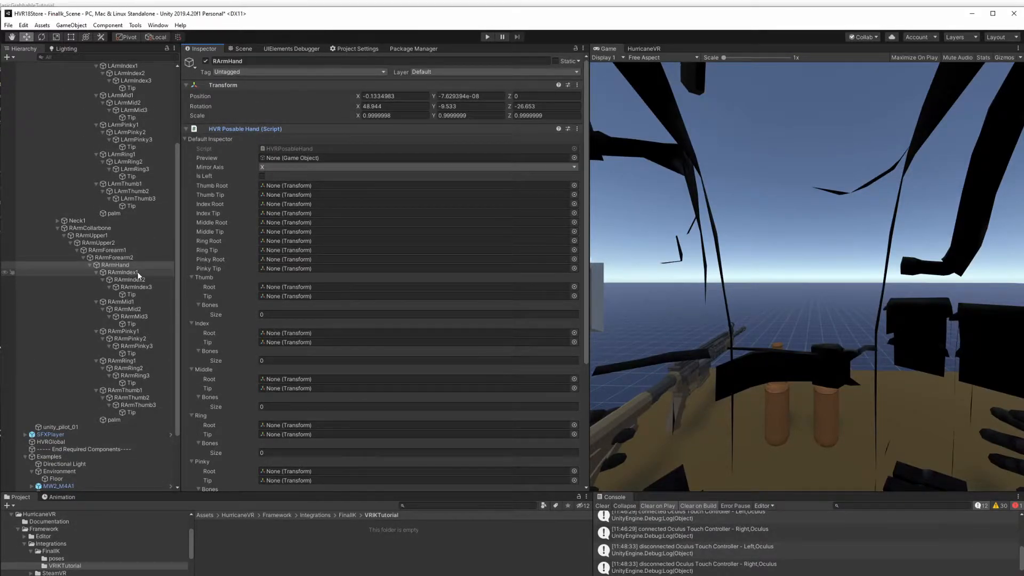
left_click_drag(136, 271, 272, 206)
left_click_drag(131, 294, 271, 213)
left_click_drag(121, 302, 287, 226)
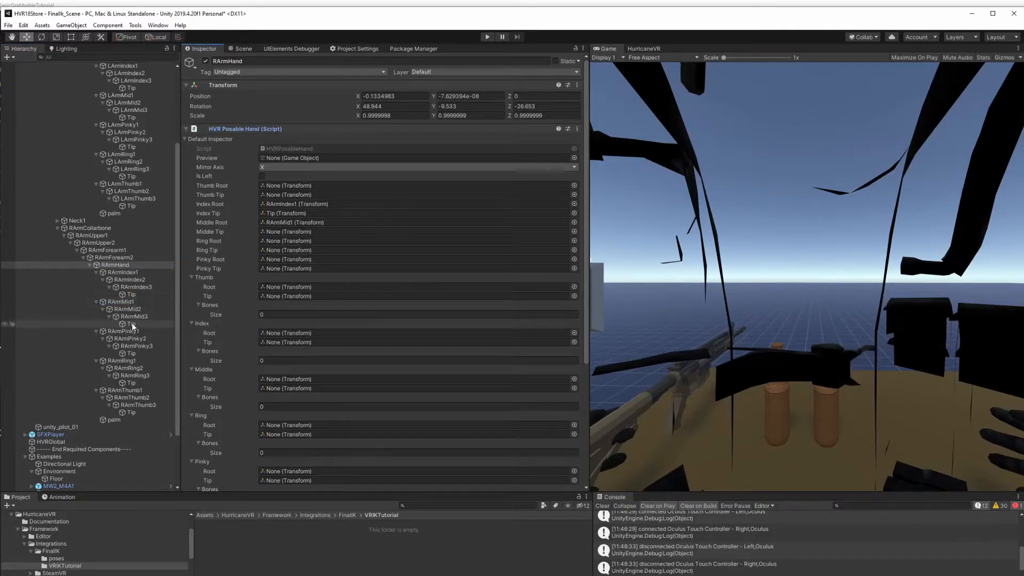
left_click_drag(132, 322, 277, 233)
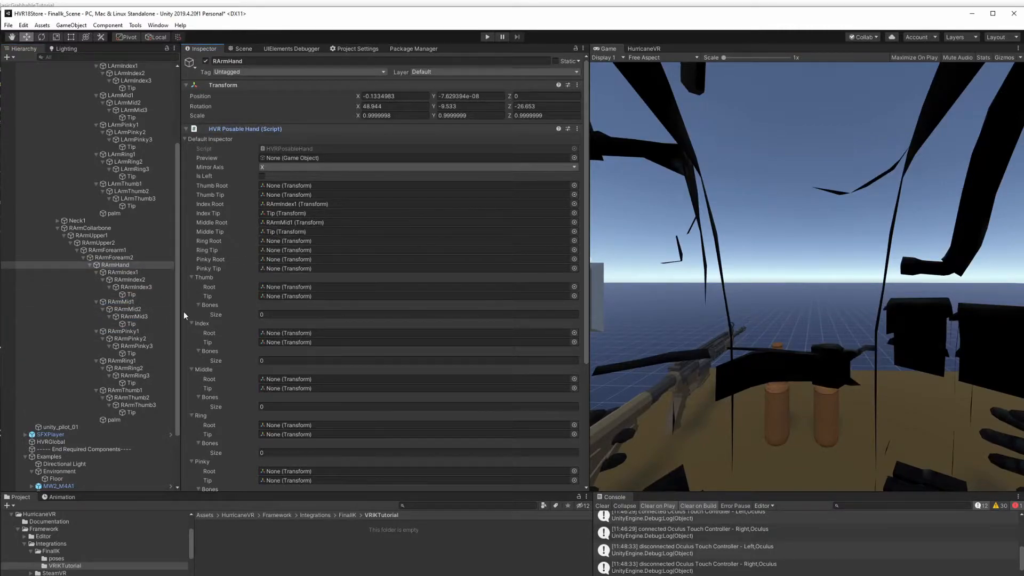
left_click_drag(131, 360, 280, 241)
left_click_drag(131, 383, 279, 250)
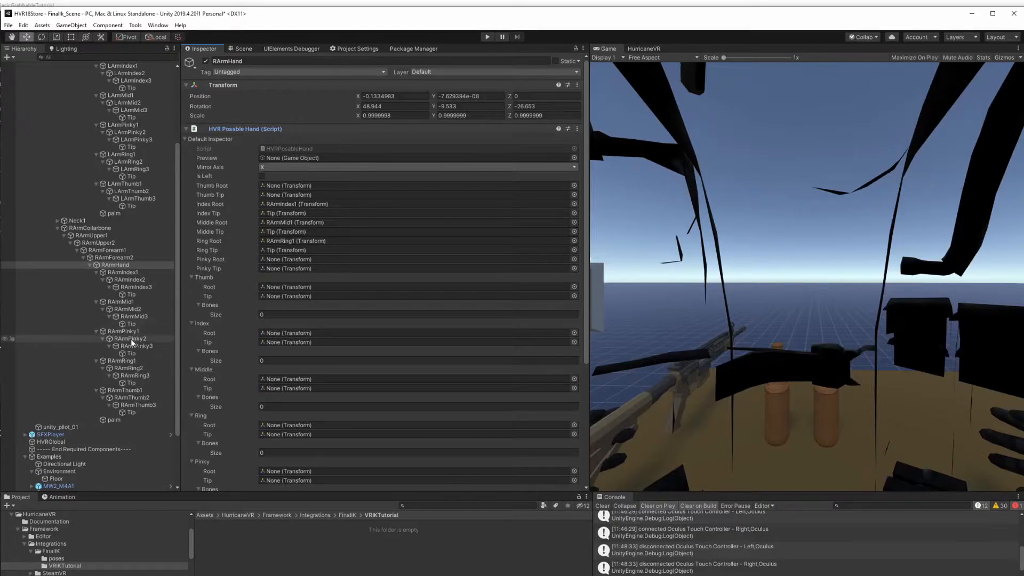
Assign RArmPinky1 and RArmThumb1 as the pinky and thumb roots on RArmHand's posable hand, each with its finger's Tip object
left_click_drag(128, 331, 282, 260)
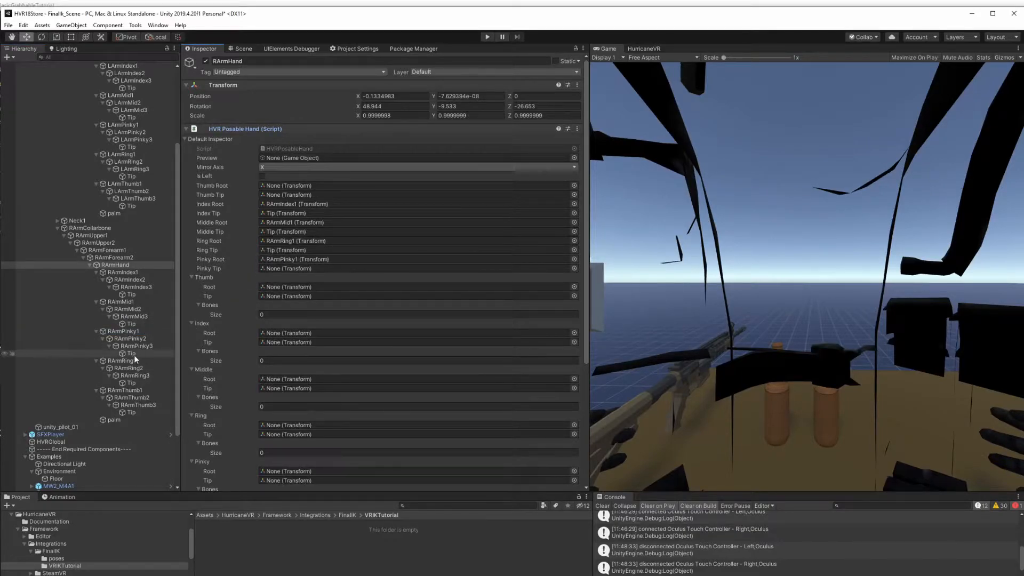
left_click_drag(132, 353, 283, 271)
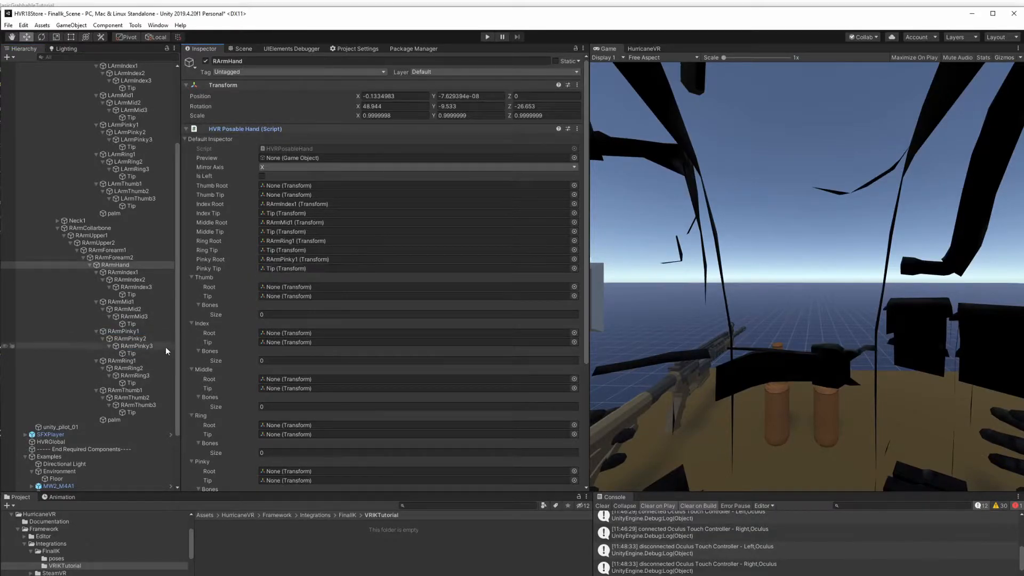
left_click_drag(124, 389, 290, 189)
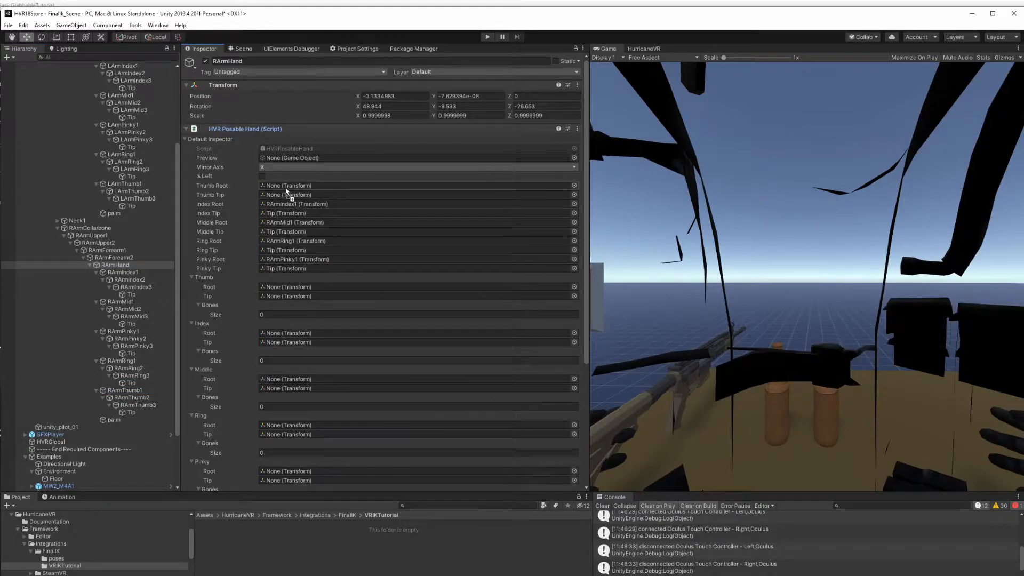
left_click_drag(131, 412, 292, 196)
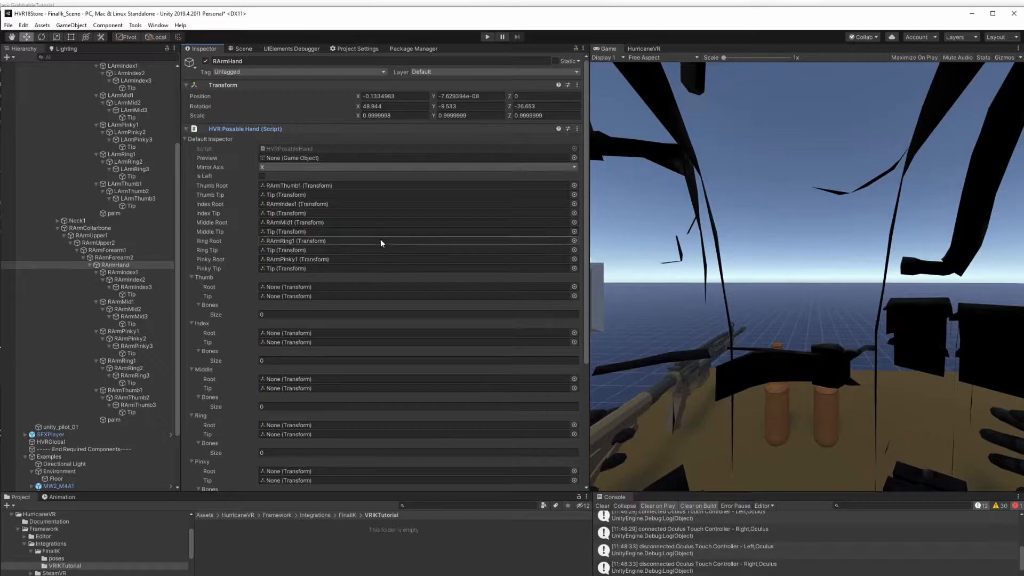
Fill in the finger bones of RArmHand's posable hand with Setup Fingers and check the resulting assignments
scroll(370, 274, "down", 5)
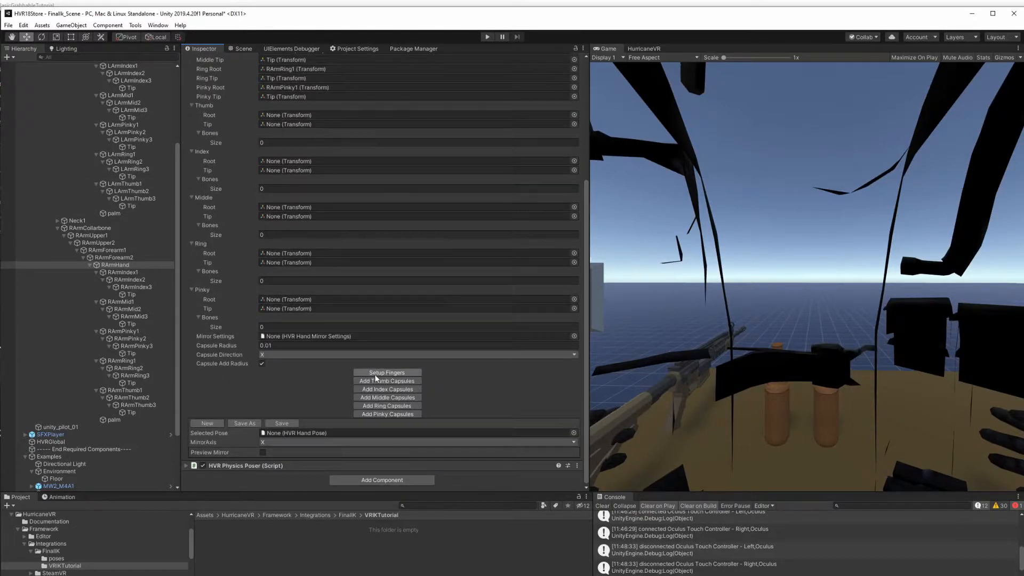
left_click(375, 373)
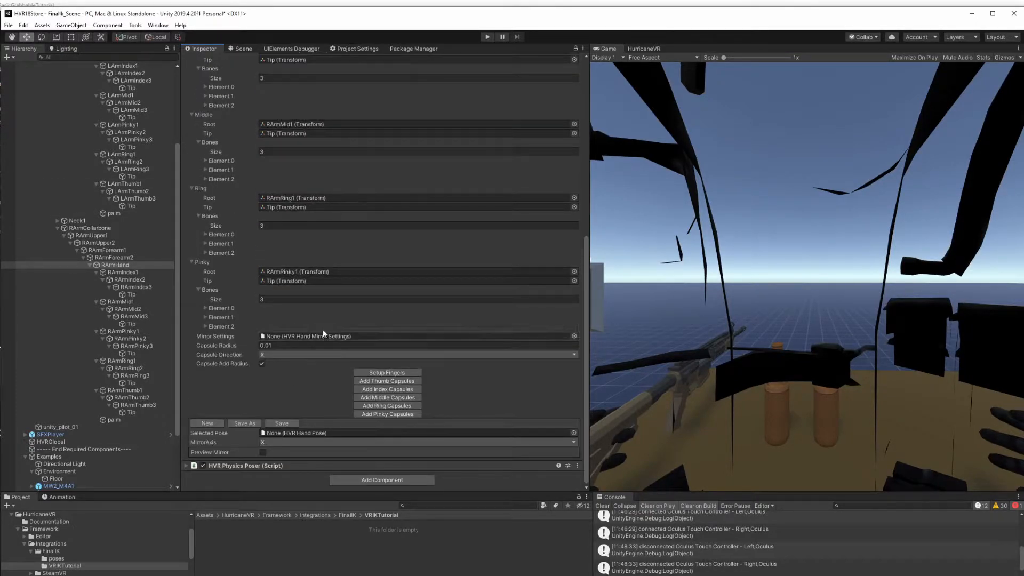
scroll(308, 301, "up", 3)
scroll(294, 269, "up", 10)
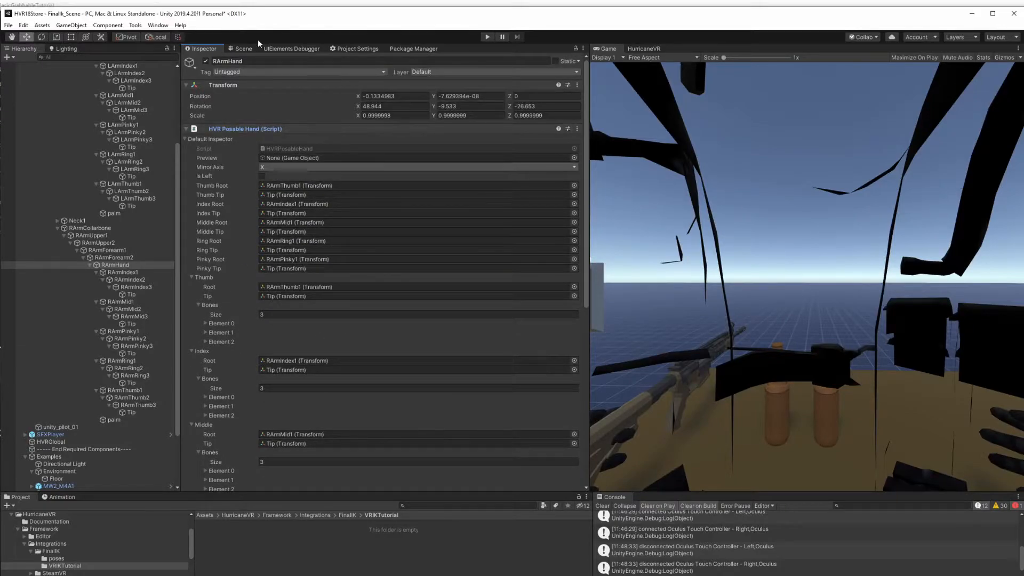
Examine the position of each right-hand finger's Tip object on the pilot model in the scene
left_click(242, 49)
left_click_drag(430, 241, 267, 220, "alt")
left_click(133, 294)
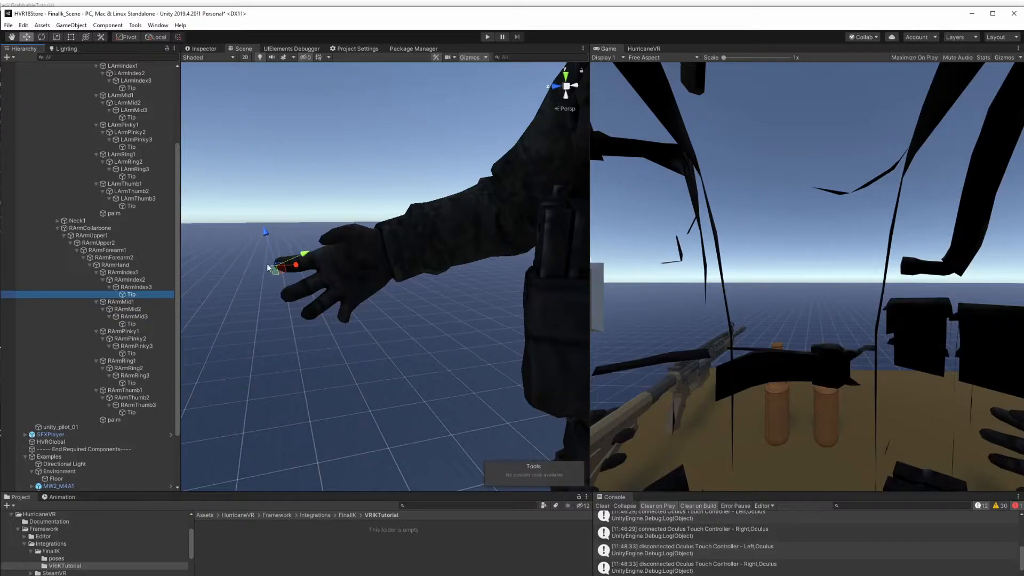
left_click(137, 323)
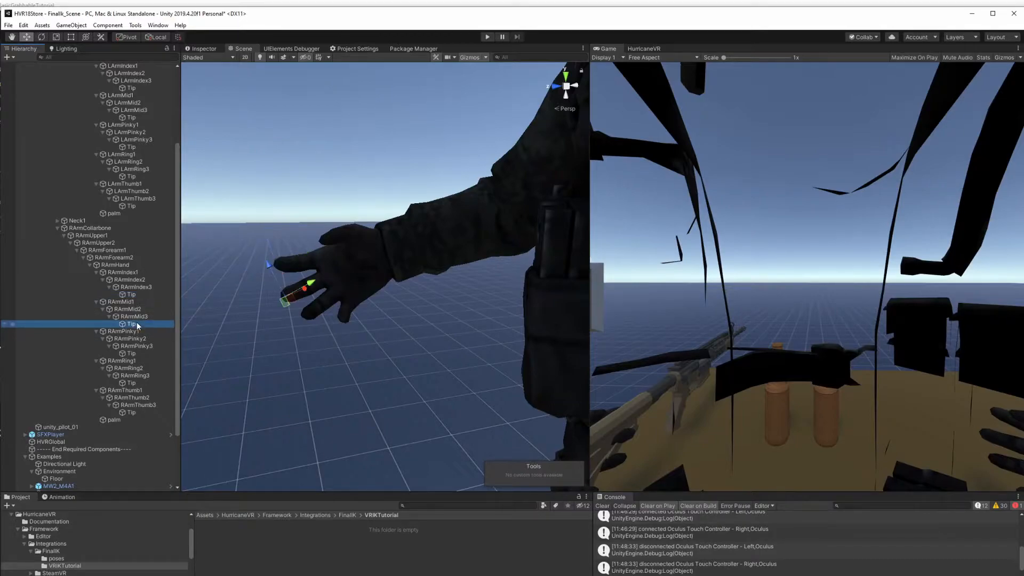
left_click(133, 353)
left_click(135, 382)
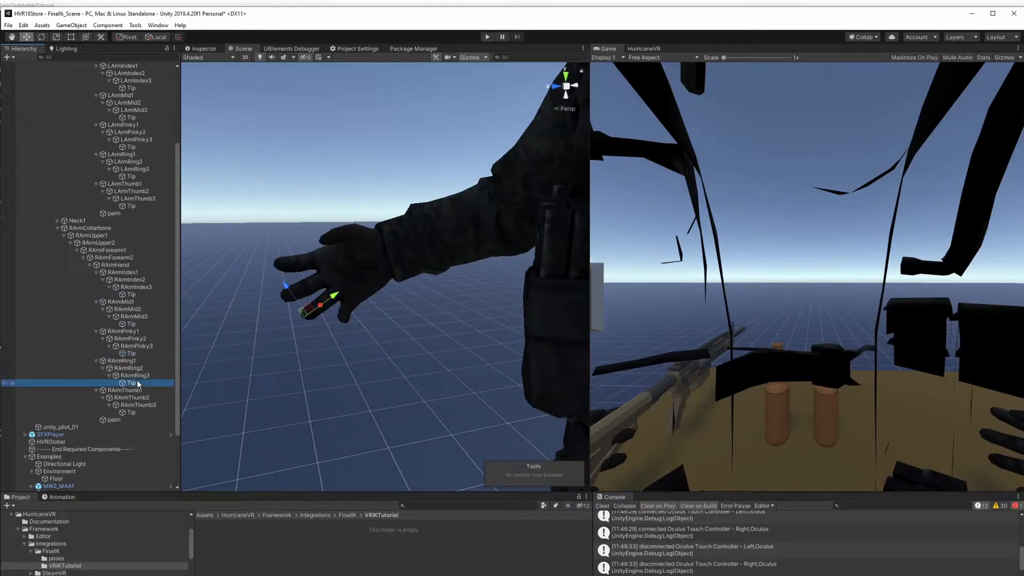
left_click(133, 414)
left_click_drag(270, 349, 414, 293, "alt")
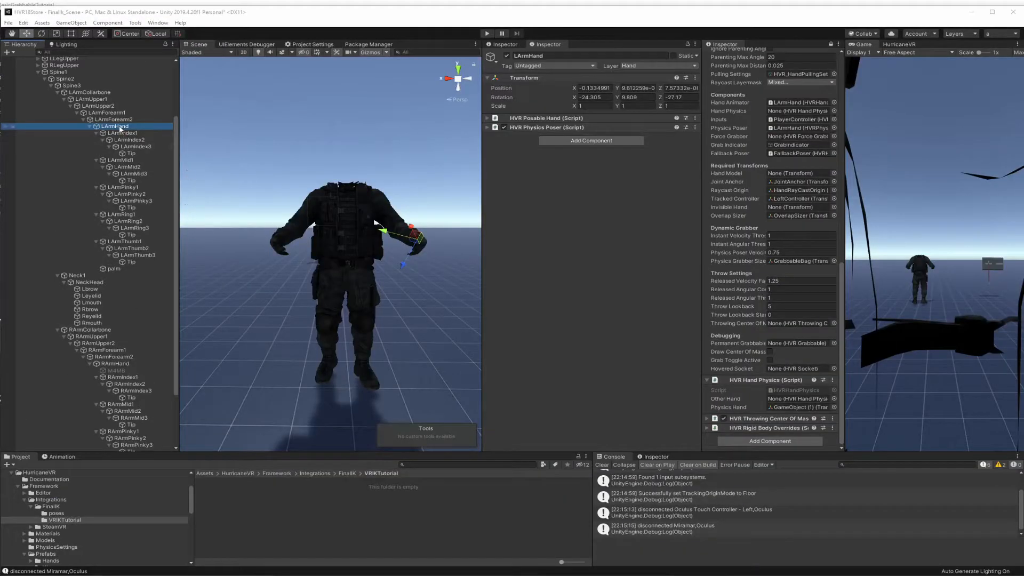
Add the HVR Hand Poser component to LArmHand and RArmHand together
left_click(113, 119)
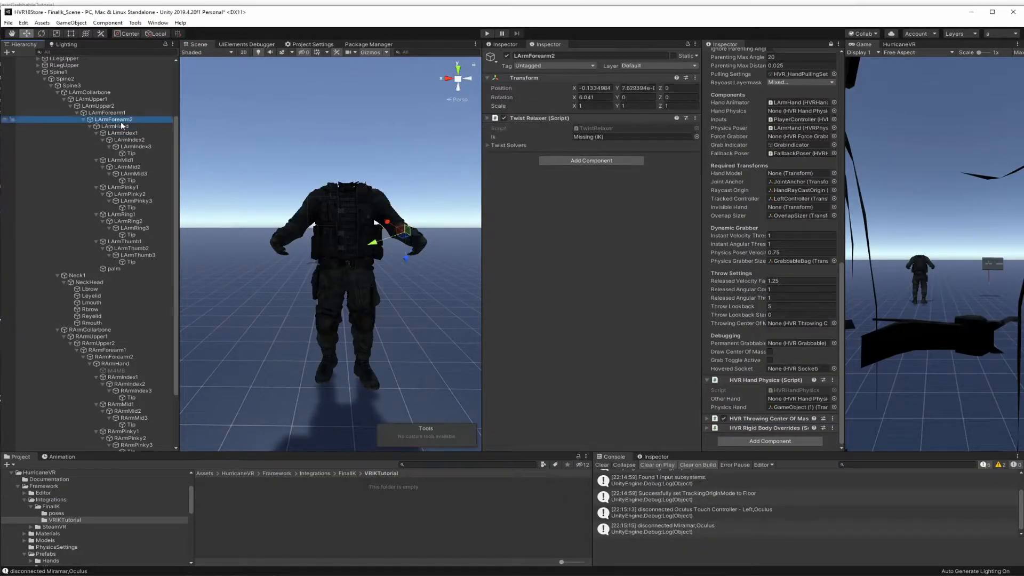
left_click(116, 126)
left_click(115, 363, "ctrl")
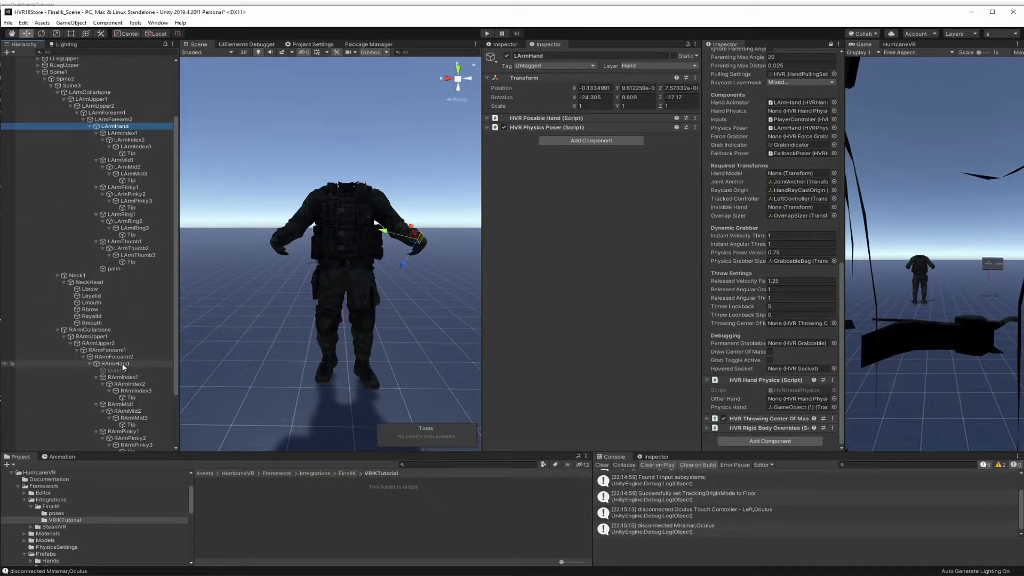
left_click(577, 142)
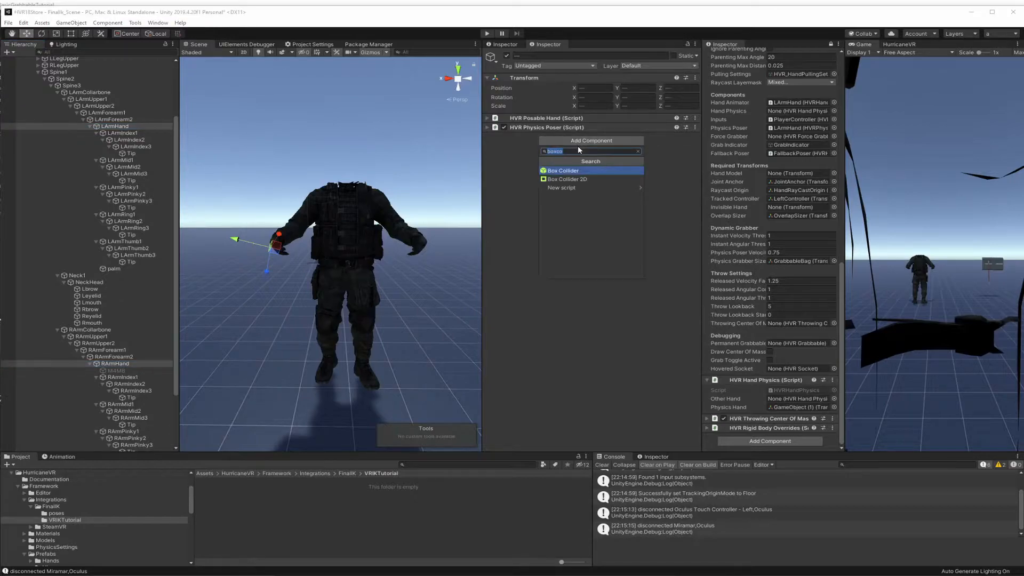
type("hvrhand")
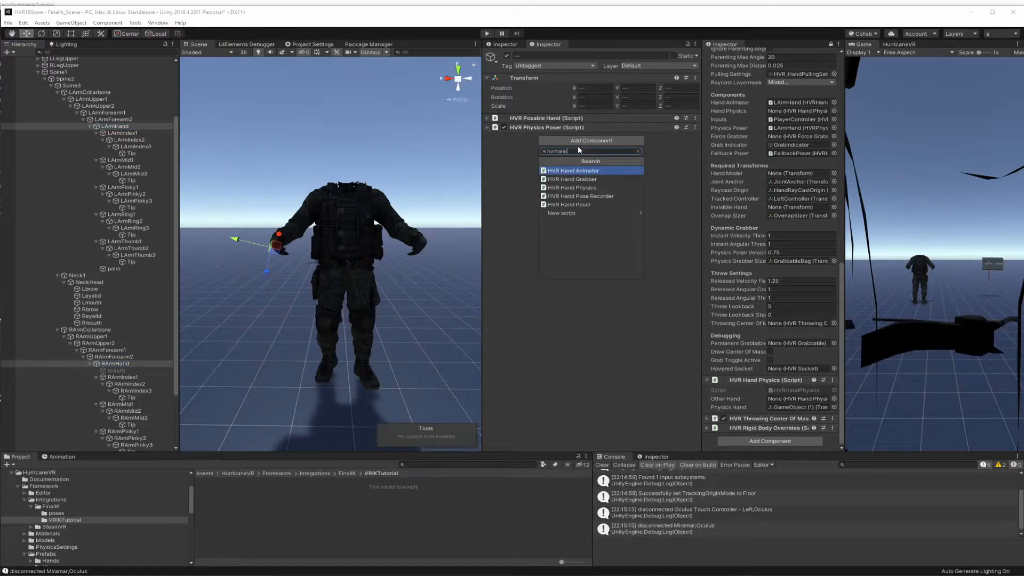
type("poser")
key("Down")
key("Return")
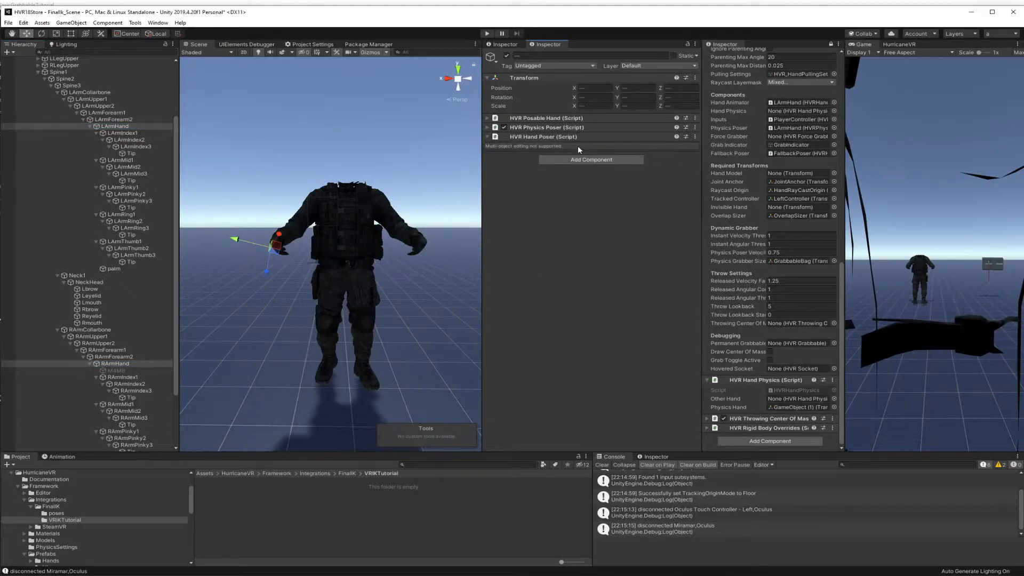
Add the HVR Hand Animator component to both selected hand objects
left_click(575, 160)
type("hvrhandanim")
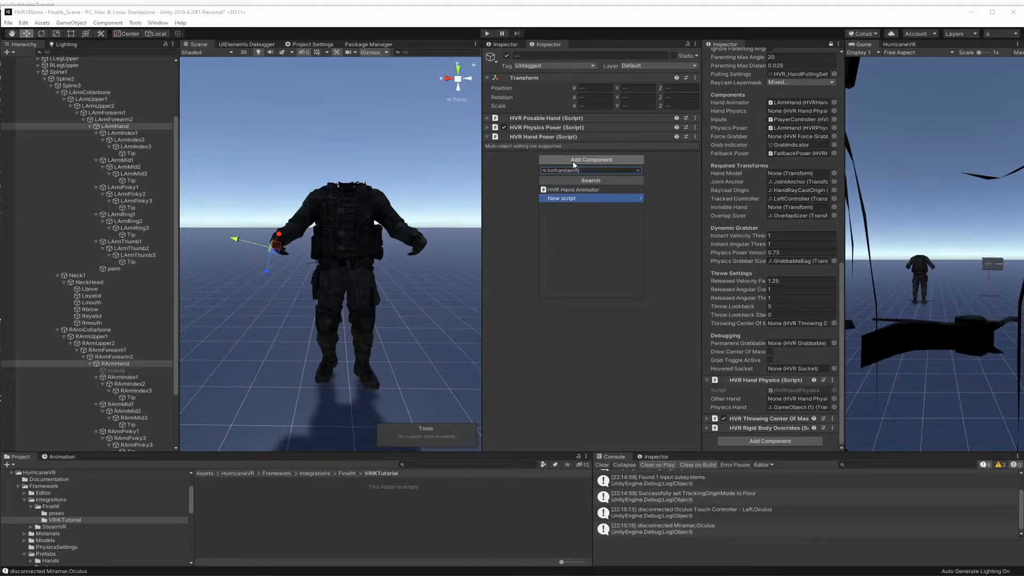
key("Up")
key("Return")
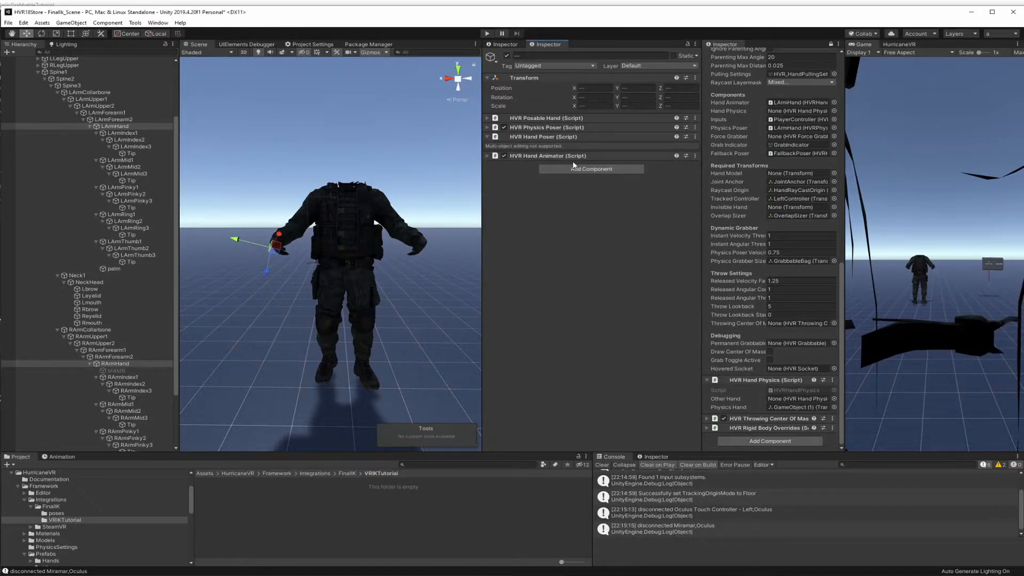
On LArmHand's hand animator, turn off Pose Pos And Rot and assign LArmHand's own physics poser, posable hand and default hand poser
left_click(126, 128)
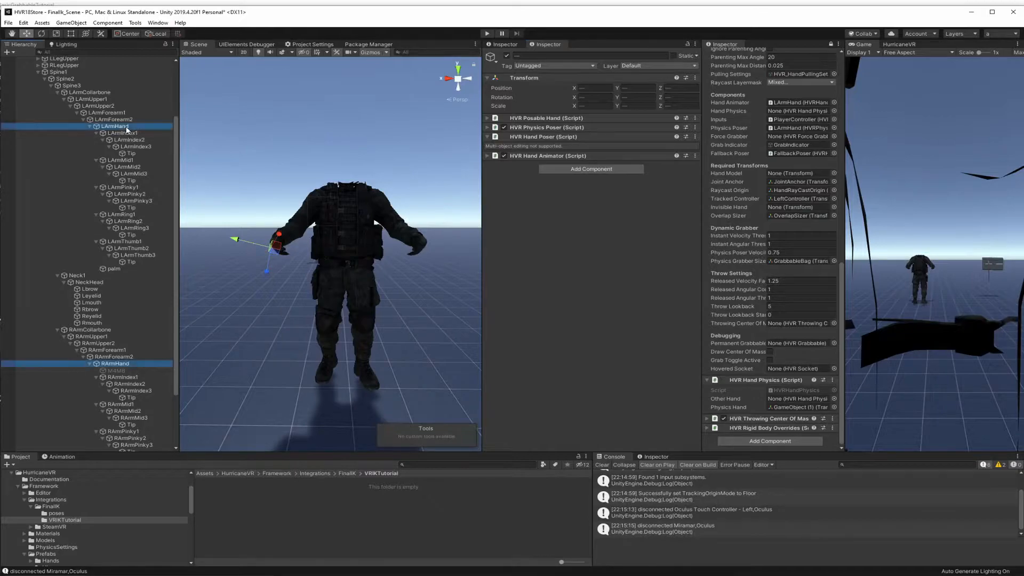
left_click(486, 137)
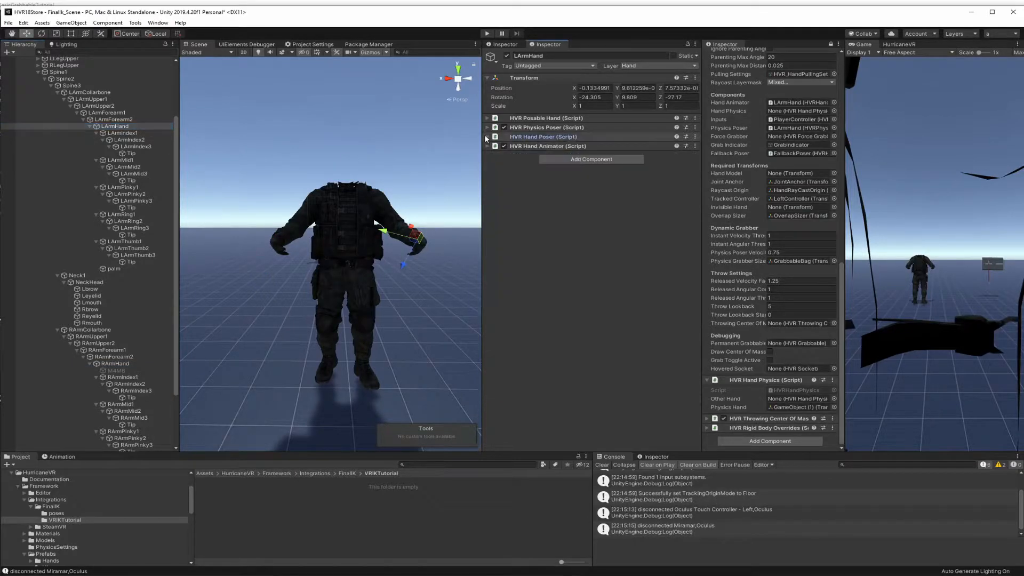
left_click(487, 147)
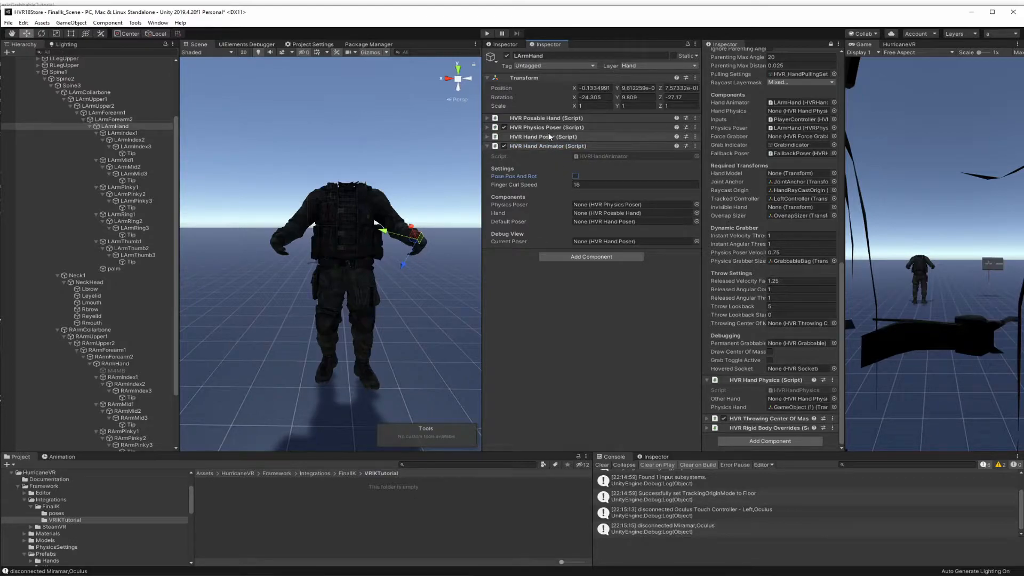
left_click_drag(549, 127, 583, 214)
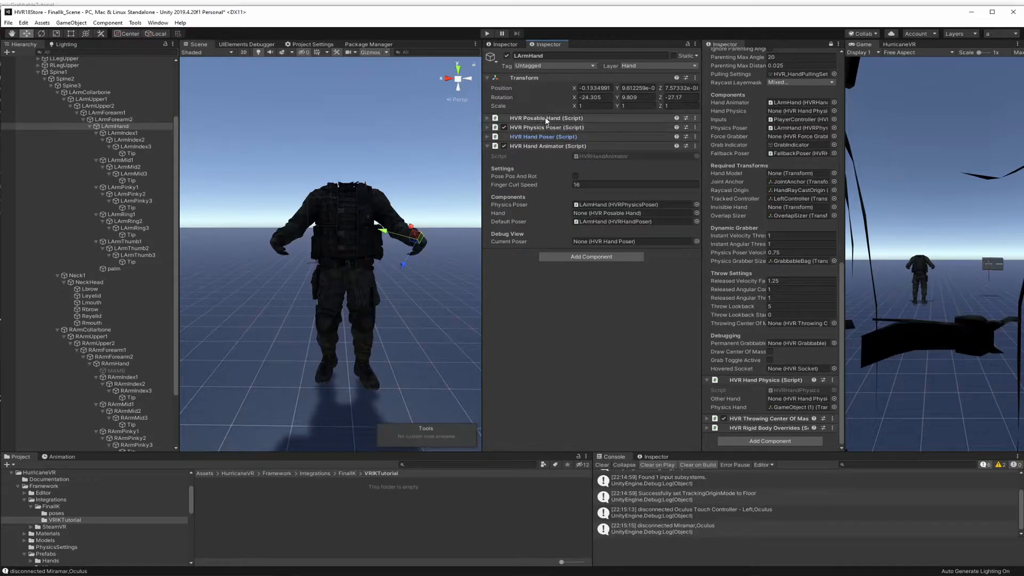
left_click_drag(550, 118, 586, 221)
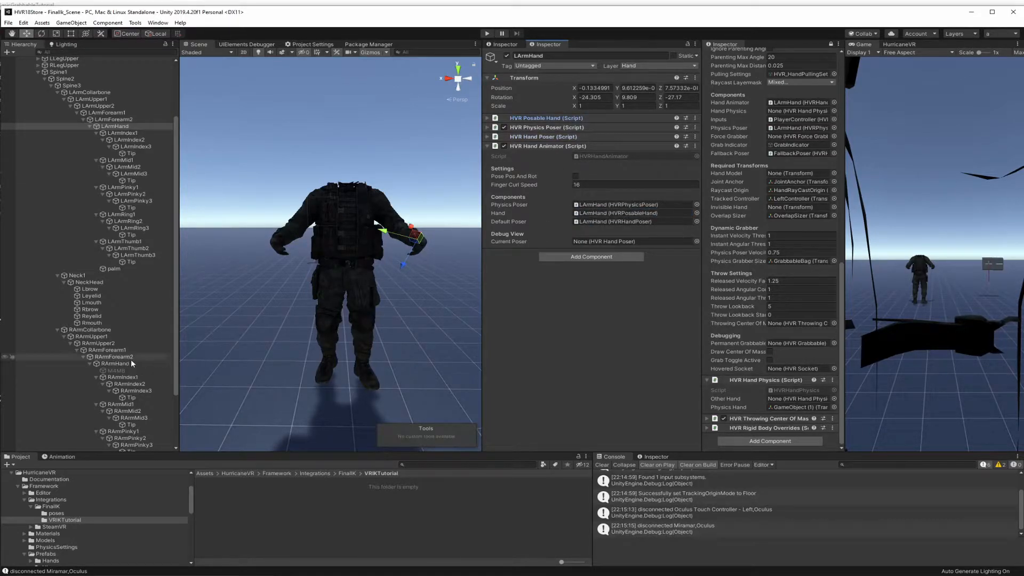
On RArmHand's hand animator, turn off Pose Pos And Rot and assign RArmHand's own physics poser, posable hand and default hand poser
left_click(115, 364)
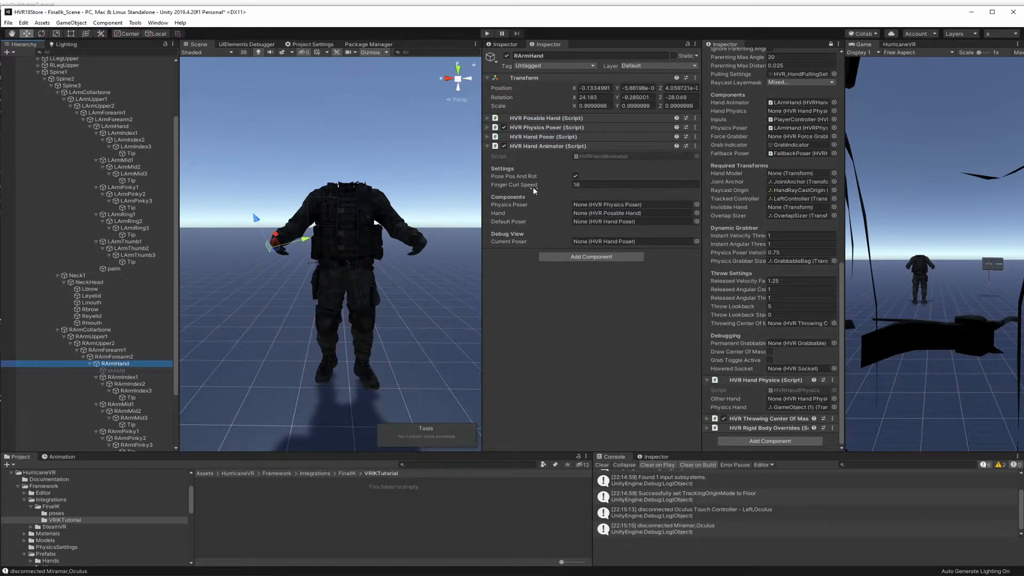
left_click(575, 176)
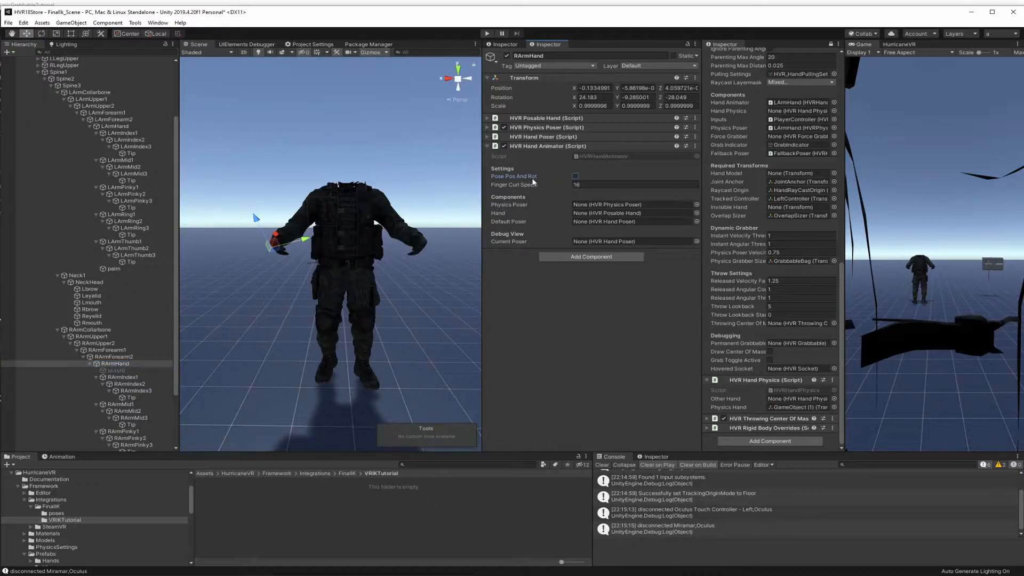
left_click_drag(542, 127, 543, 128)
left_click_drag(585, 196, 581, 204)
left_click_drag(544, 139, 581, 221)
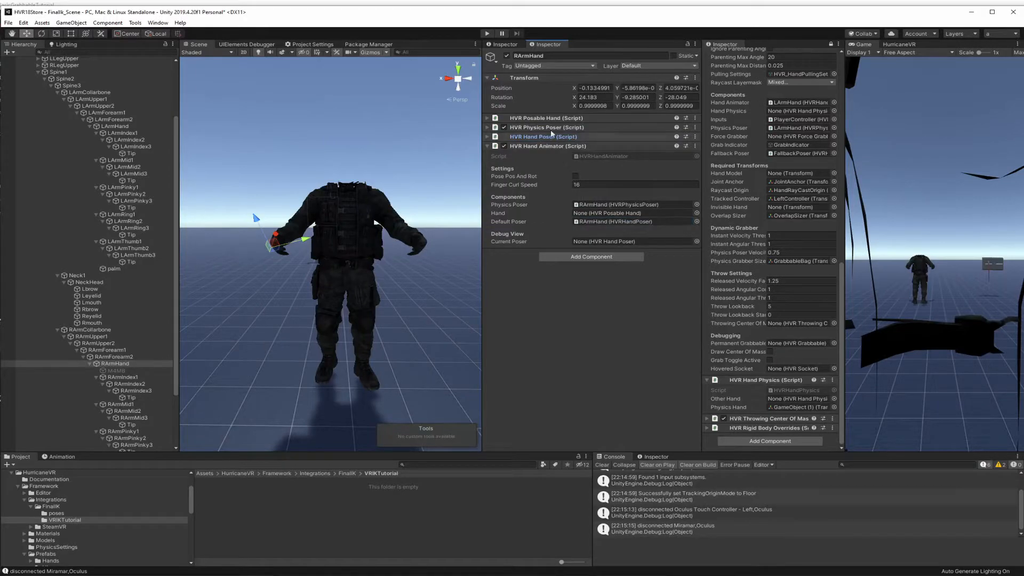
left_click_drag(544, 118, 581, 215)
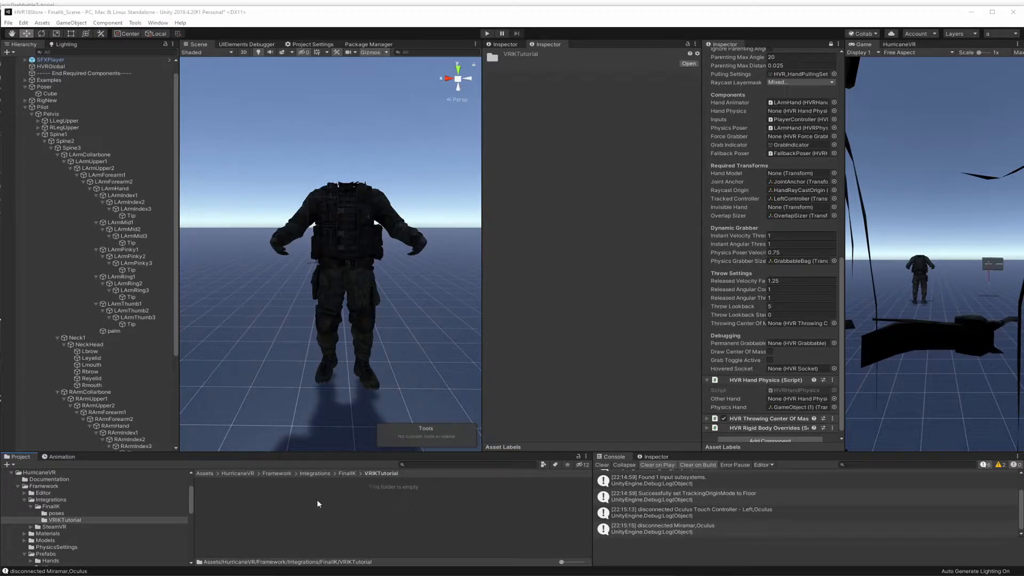
Create a HurricaneVR hand mirror settings asset in the VRIKTutorial folder
right_click(260, 496)
mouse_move(344, 275)
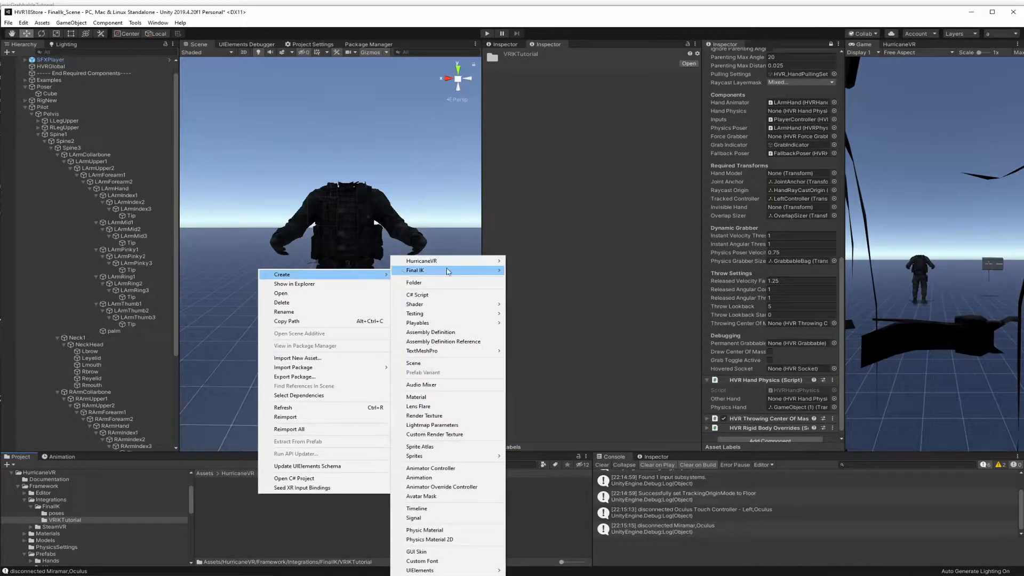
mouse_move(421, 261)
left_click(541, 297)
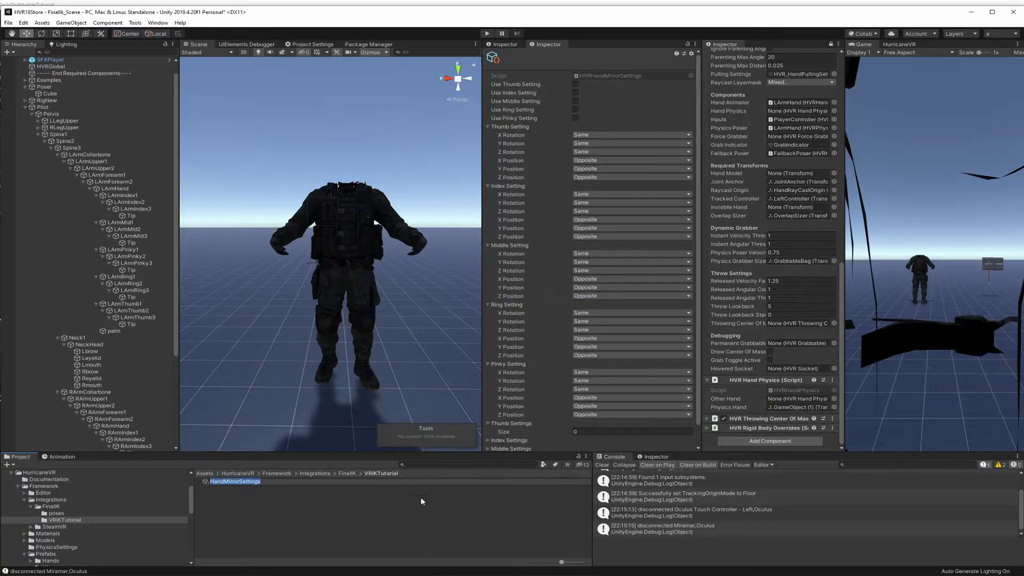
Assign the HandMirrorSettings asset as the mirror settings on the posable hands of LArmHand and RArmHand
left_click(114, 188)
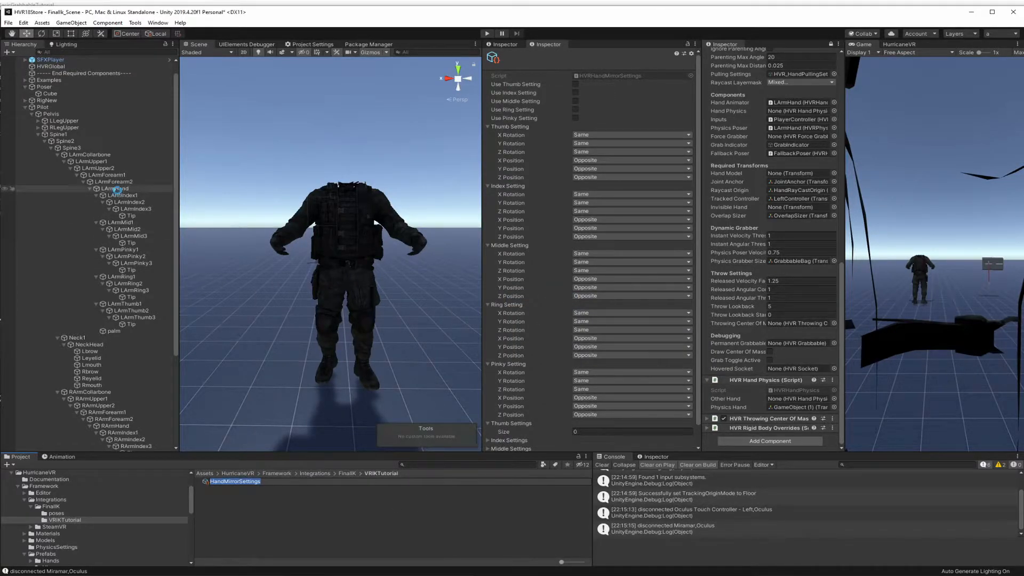
scroll(573, 277, "down", 10)
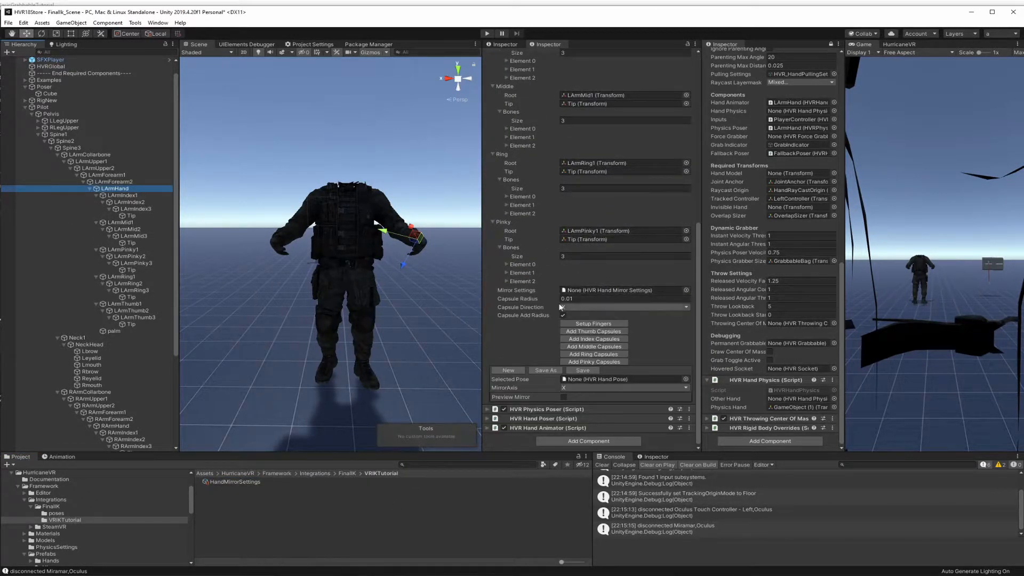
left_click_drag(235, 486, 585, 292)
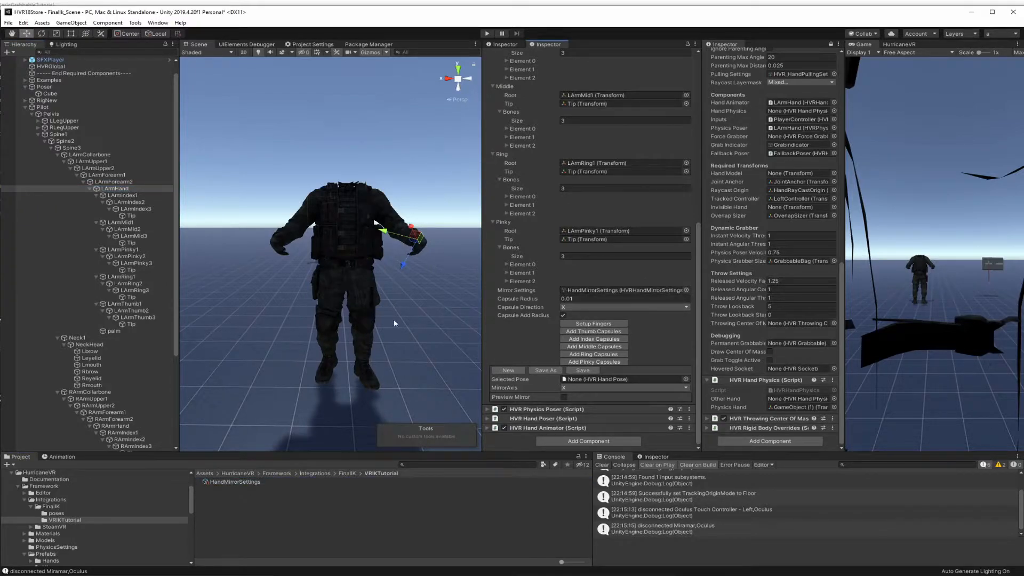
scroll(127, 359, "down", 3)
left_click(115, 349)
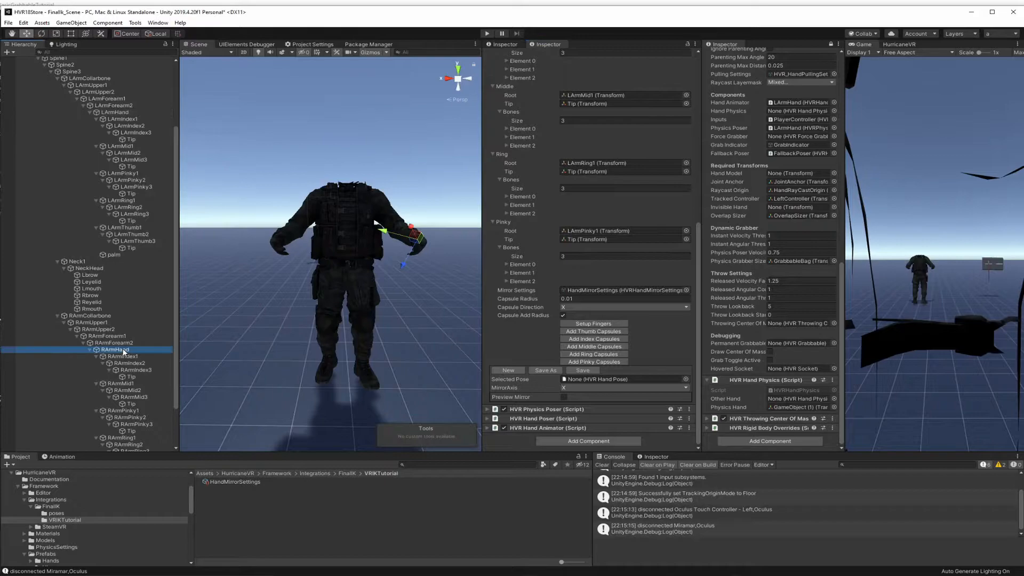
left_click_drag(240, 483, 624, 291)
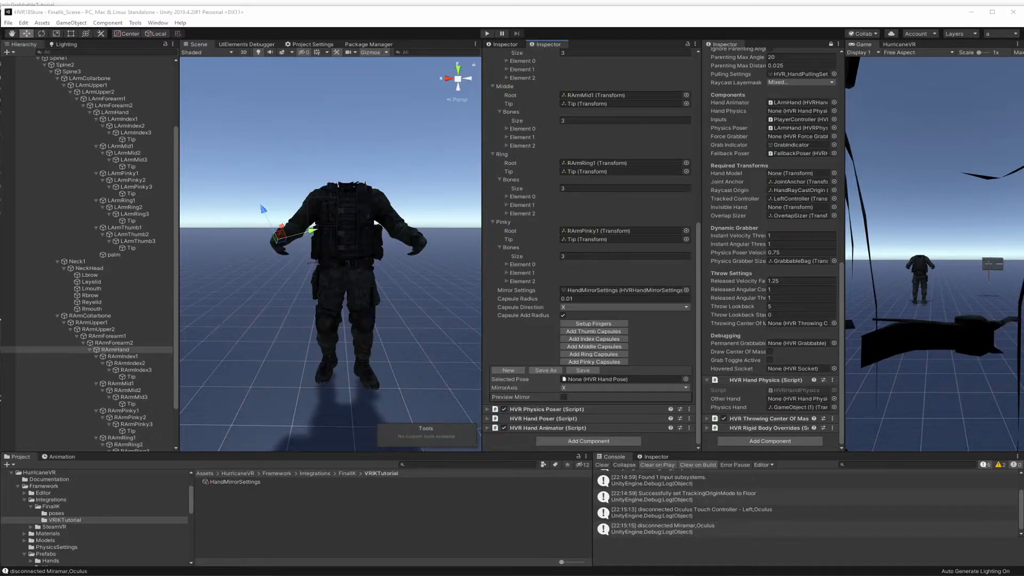
scroll(131, 265, "up", 5)
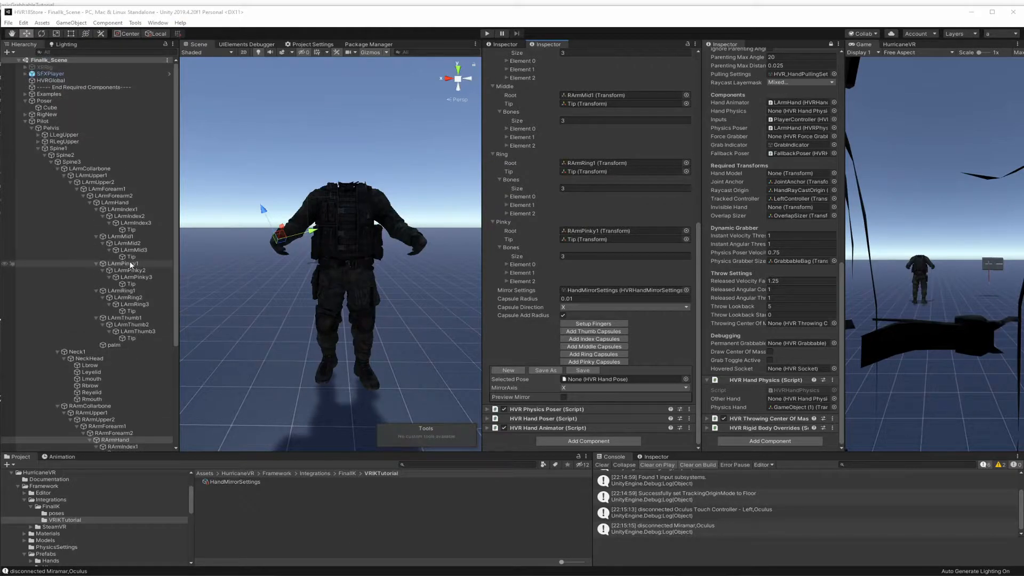
Add a VR IK component to the Pilot root object and save the scene
left_click(43, 121)
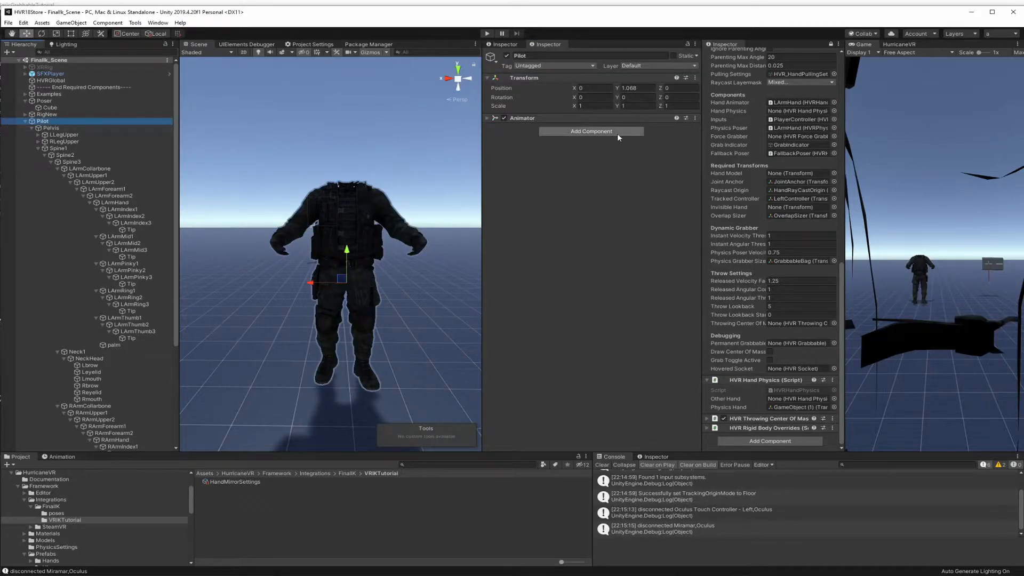
left_click(584, 133)
type("vrik")
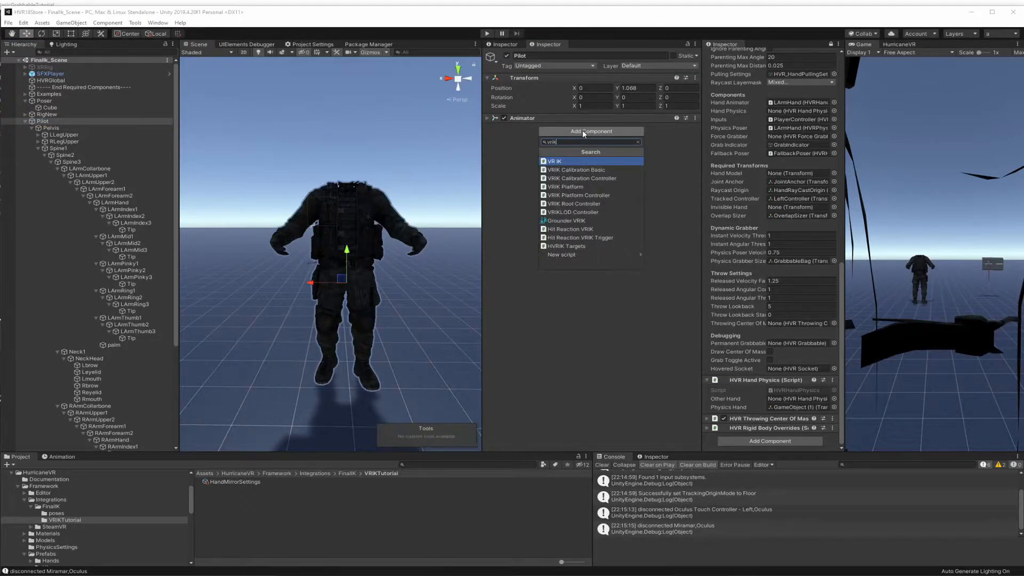
key("Return")
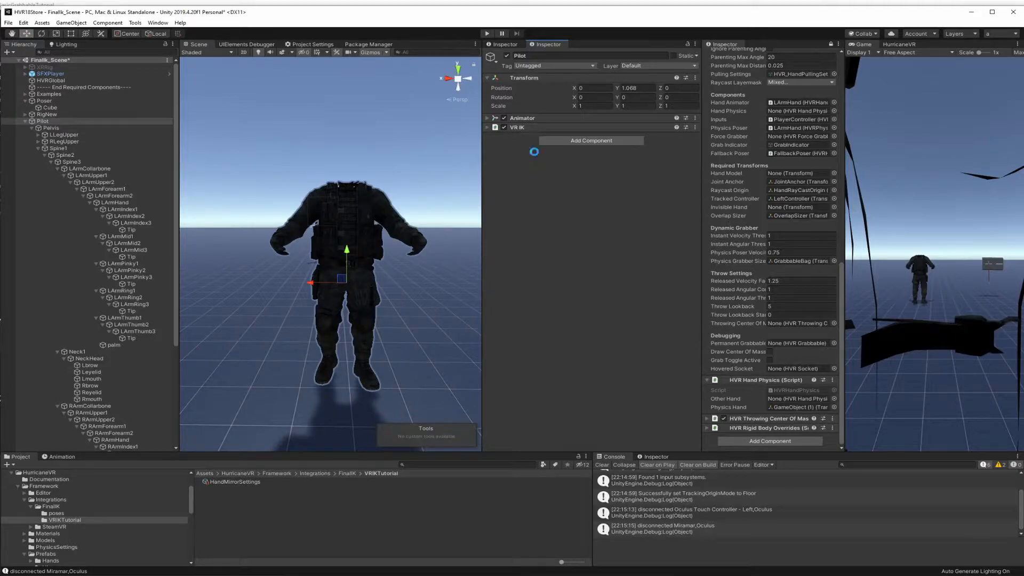
key("ctrl+s")
Turn the Pilot object into a prefab in the VRIKTutorial folder, collapse its hierarchy and save the scene
left_click_drag(48, 125, 240, 511)
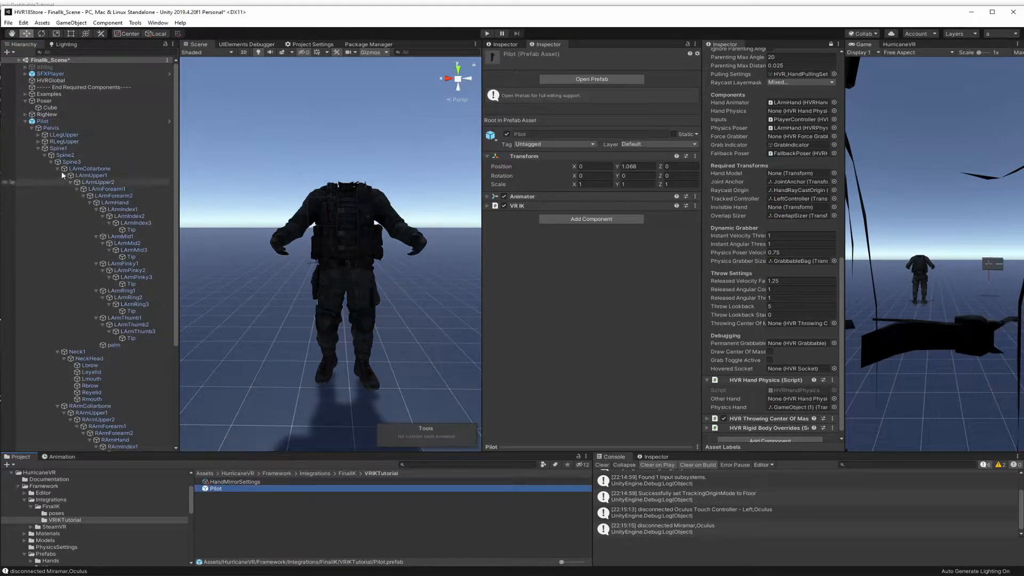
left_click(25, 123)
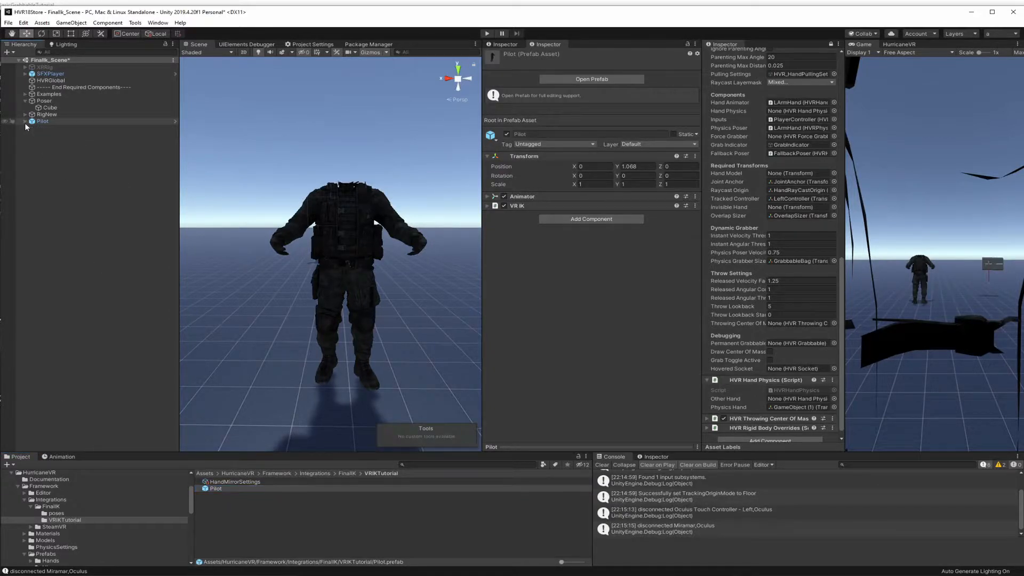
left_click(62, 156)
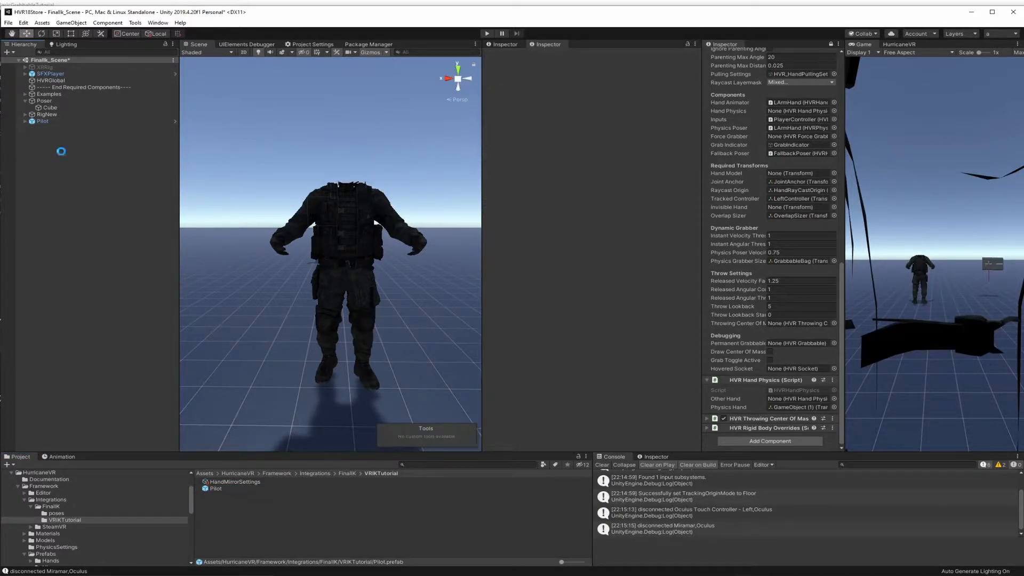
key("ctrl+s")
Place a second instance of the Pilot prefab in the scene and rename it PilotPoser
left_click_drag(223, 491, 82, 214)
key("F2")
type("Pil")
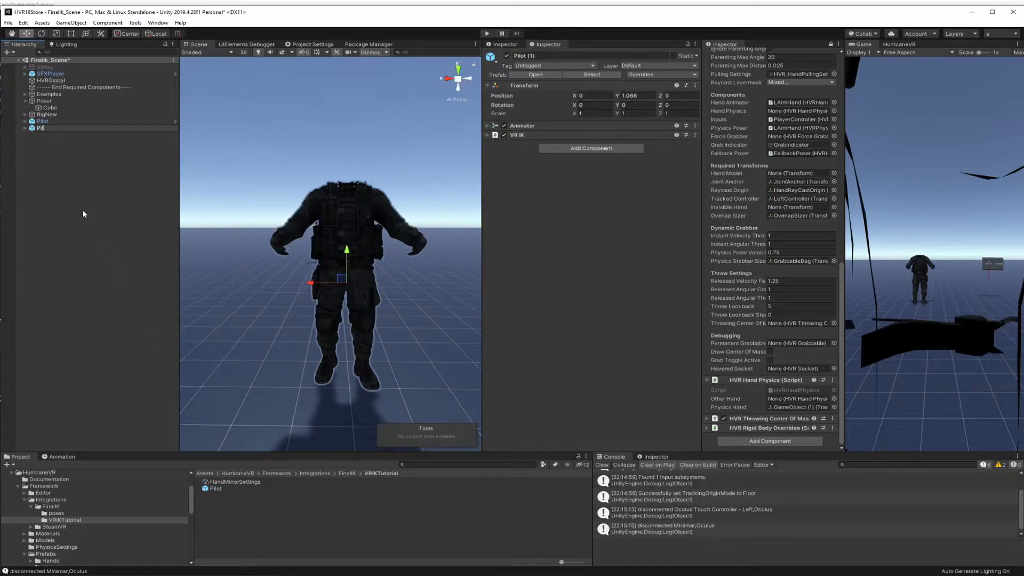
type("otPoser")
key("Return")
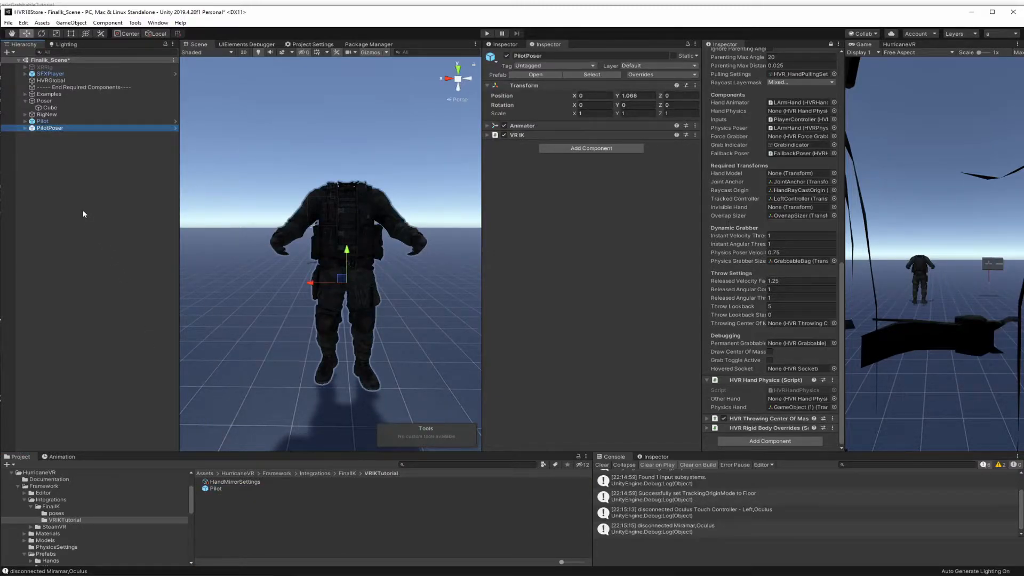
Save PilotPoser as a prefab variant in the VRIKTutorial folder, rename the asset PilotPoser_tutorial and save the scene
left_click_drag(62, 131, 256, 515)
left_click(537, 313)
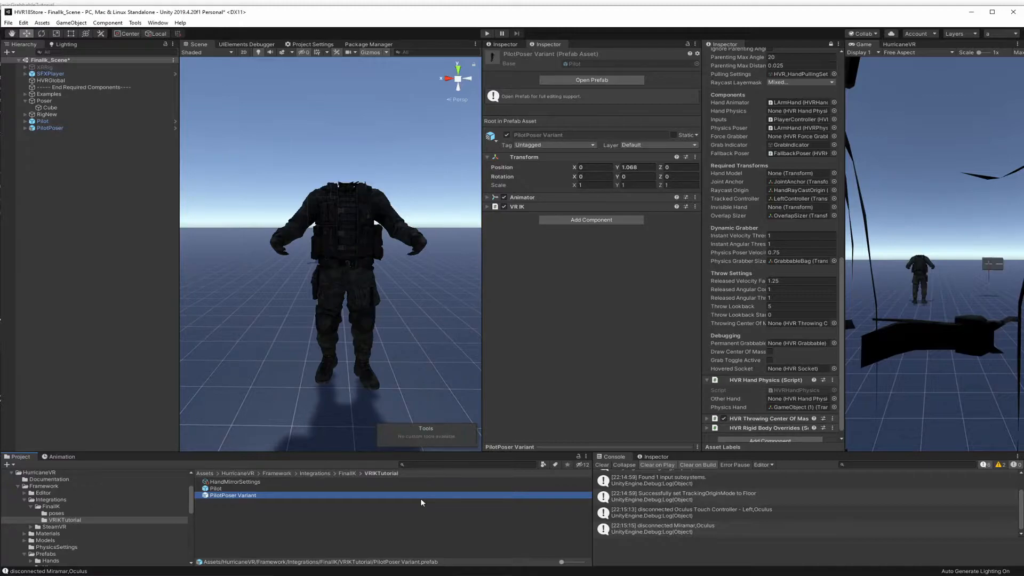
left_click(248, 496)
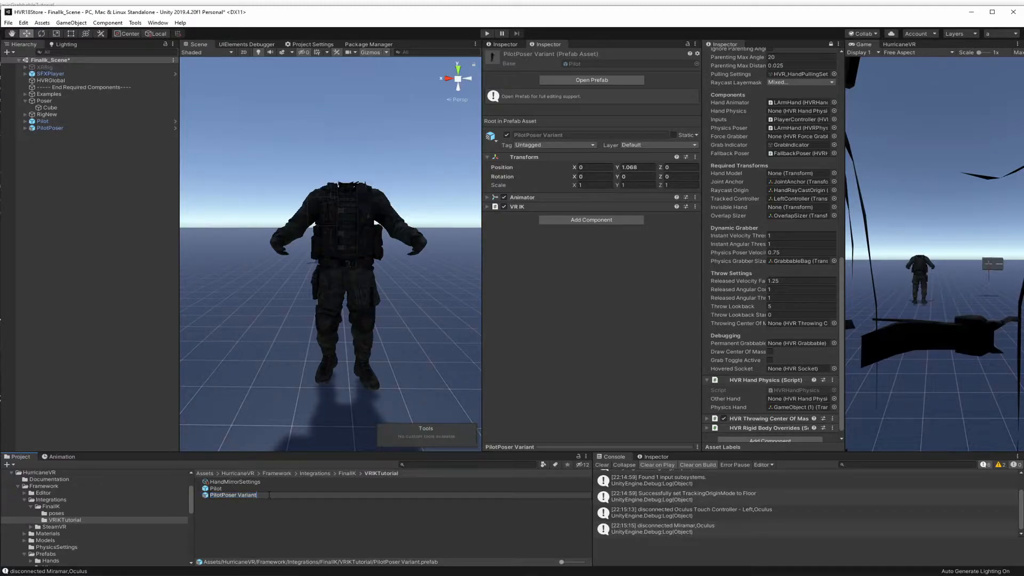
key("BackSpace")
key("BackSpace")
key("BackSpace")
key("BackSpace")
key("BackSpace")
key("BackSpace")
key("BackSpace")
type("_tutorial")
key("Return")
key("ctrl+s")
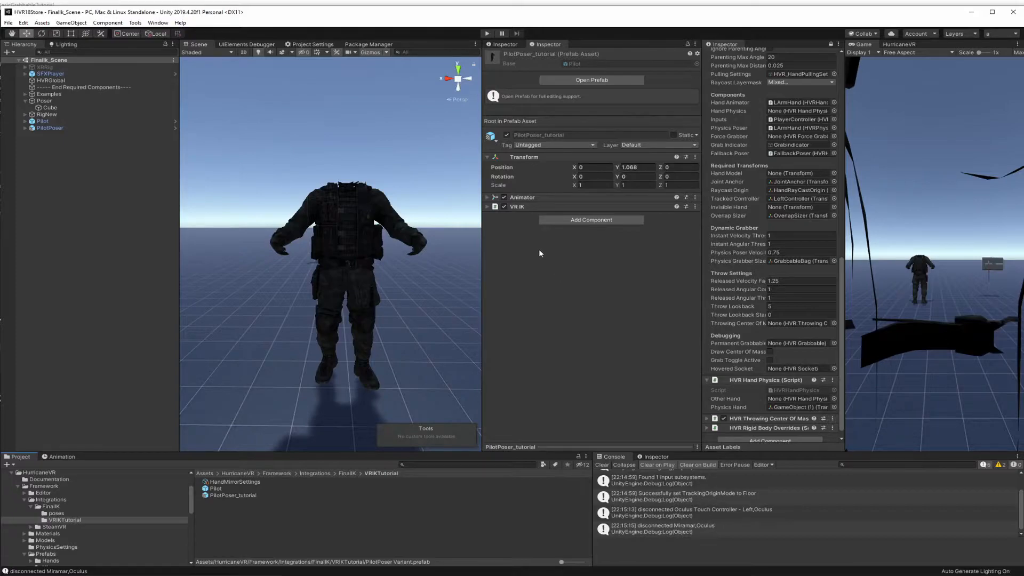
In the PilotPoser_tutorial prefab, set the VR IK spine's Position Weight and Rotation Weight to 0 and save the prefab
left_click(61, 130)
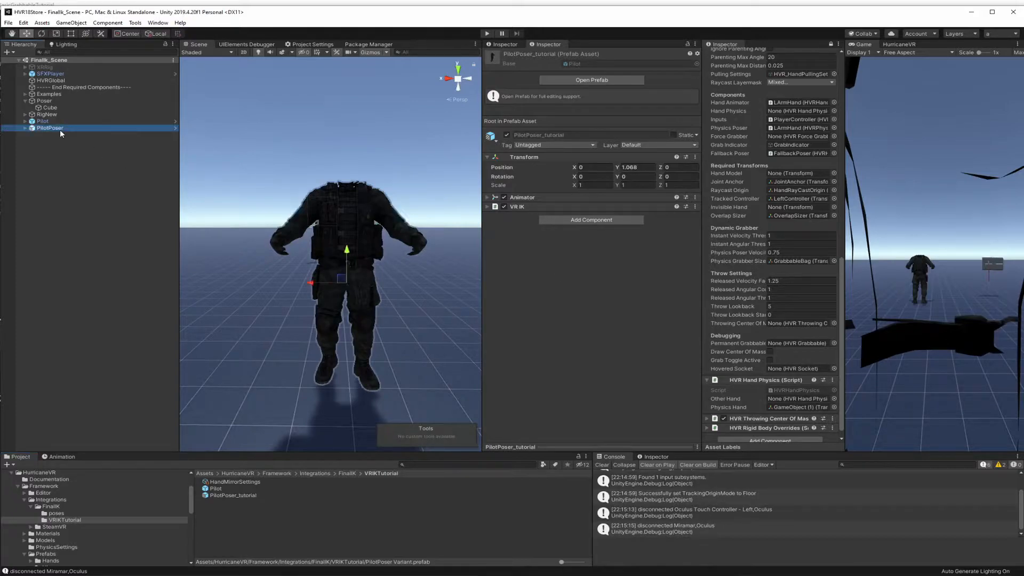
left_click(175, 128)
left_click(19, 71)
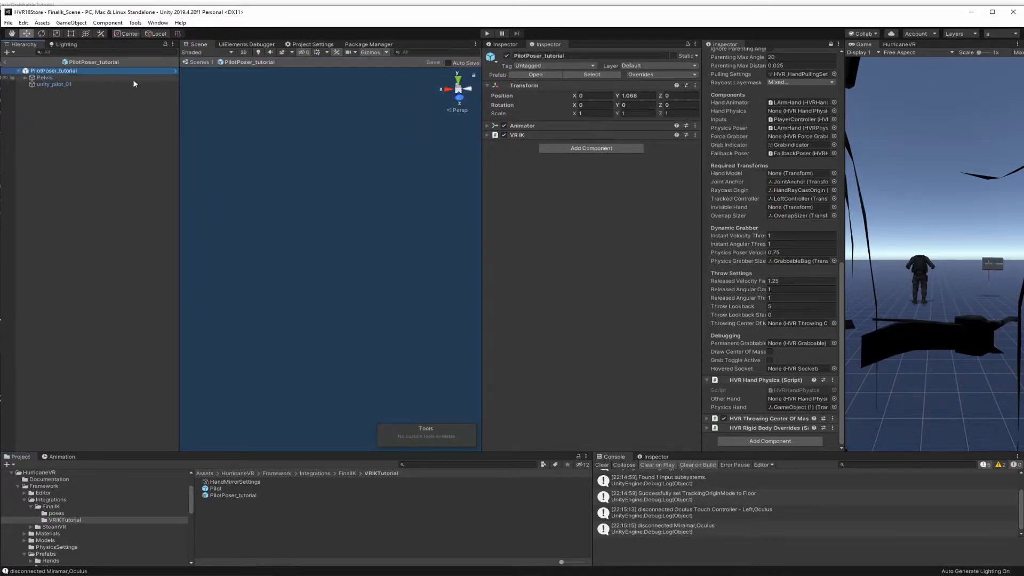
left_click(488, 135)
scroll(596, 212, "down", 10)
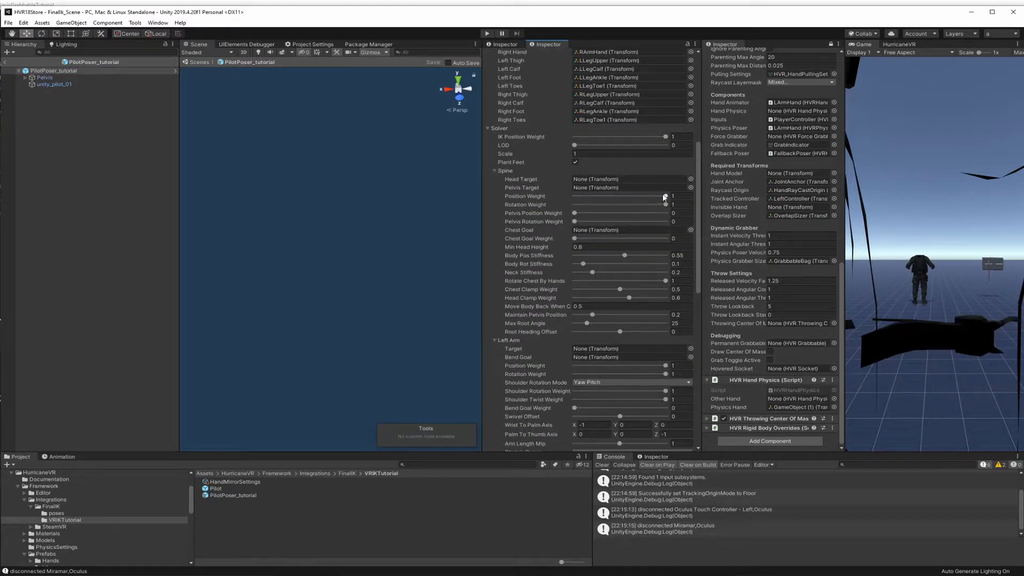
left_click_drag(665, 196, 569, 196)
left_click_drag(666, 204, 557, 188)
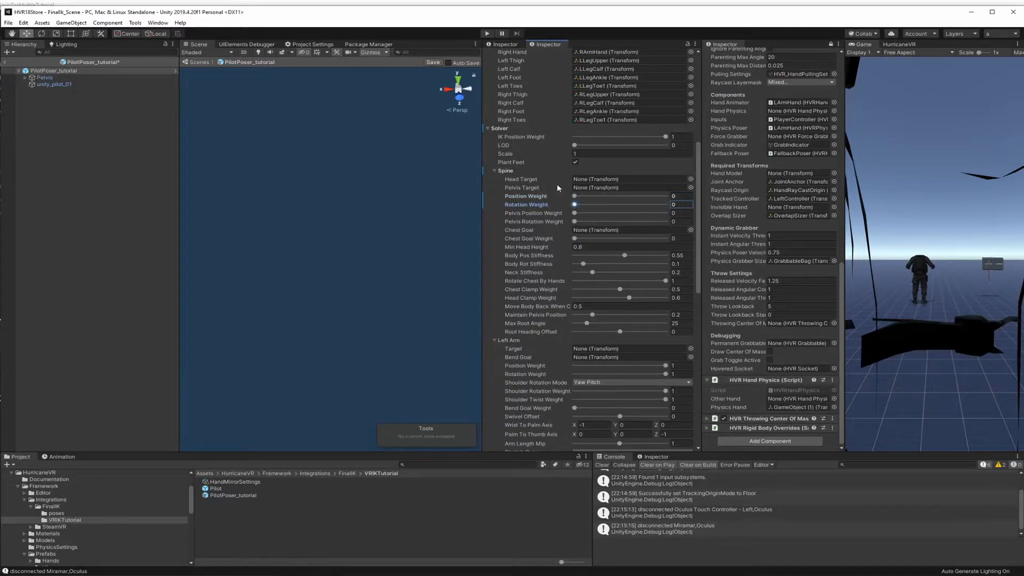
left_click(433, 63)
Add an HVRIK Targets component to the PilotPoser_tutorial prefab root
scroll(546, 186, "up", 5)
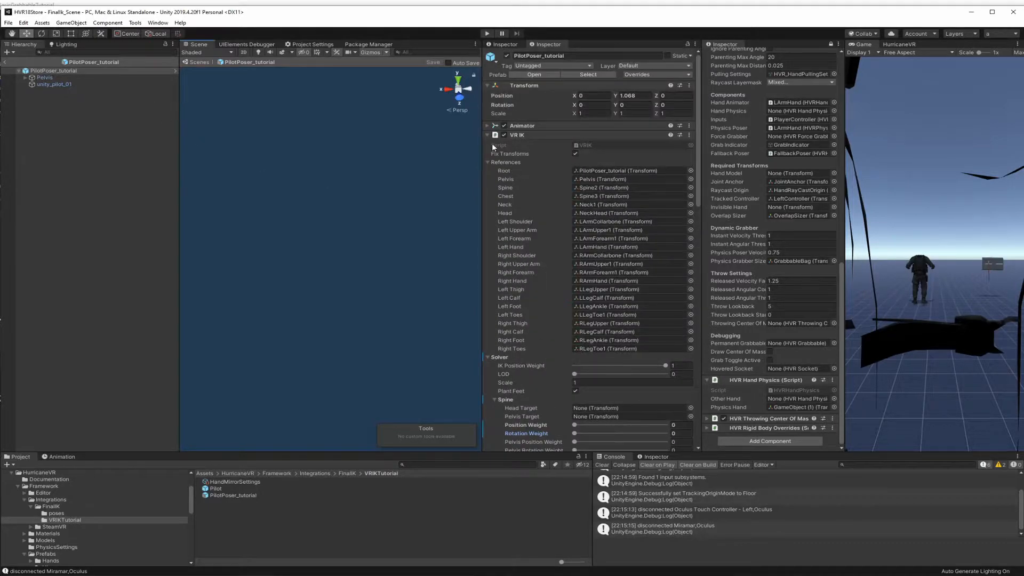
left_click(487, 135)
left_click(577, 149)
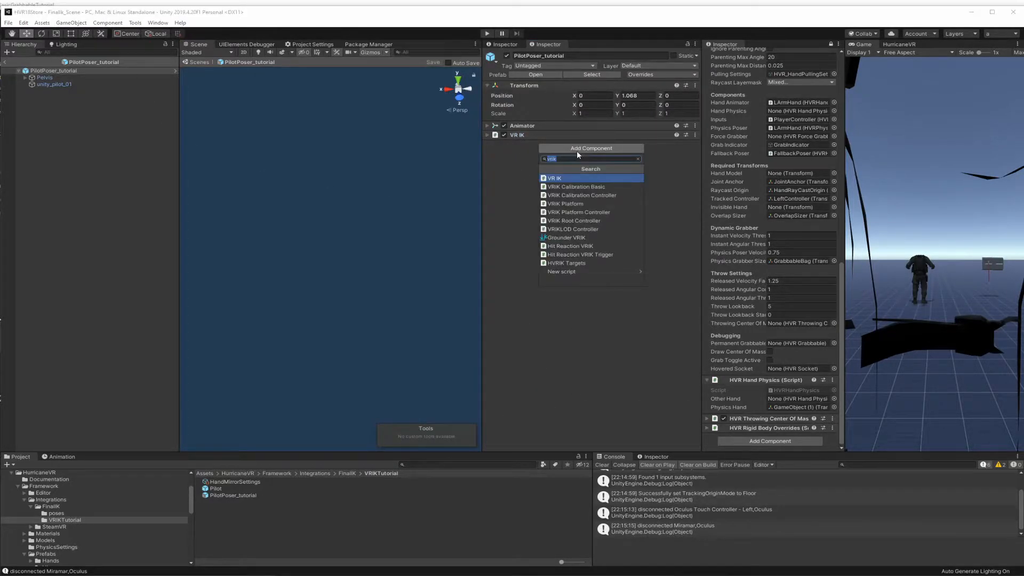
type("hvrik")
key("Return")
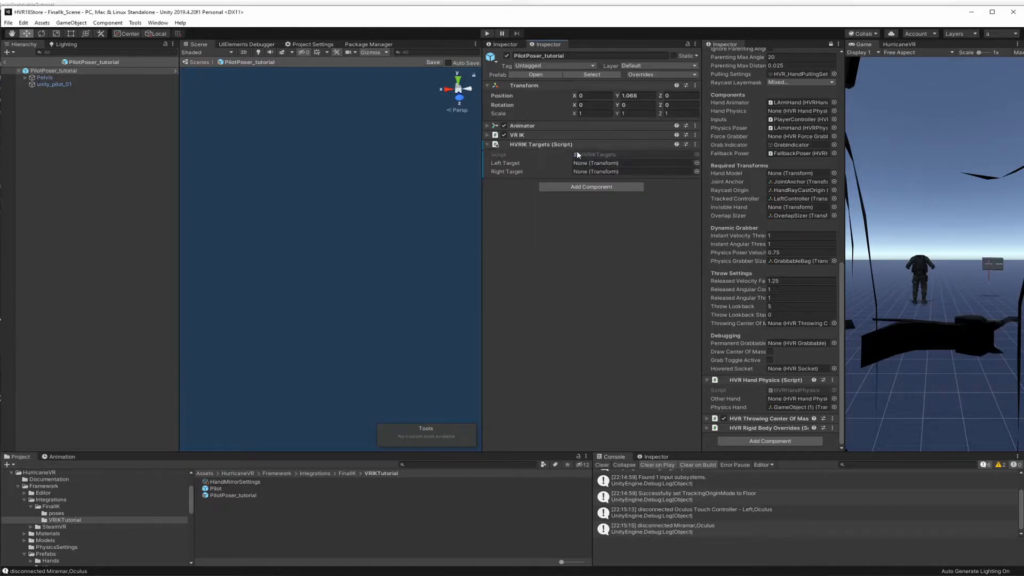
Add an HVR Editor IK component to the PilotPoser_tutorial root, save the prefab and return to the scene
left_click(579, 186)
type("hv")
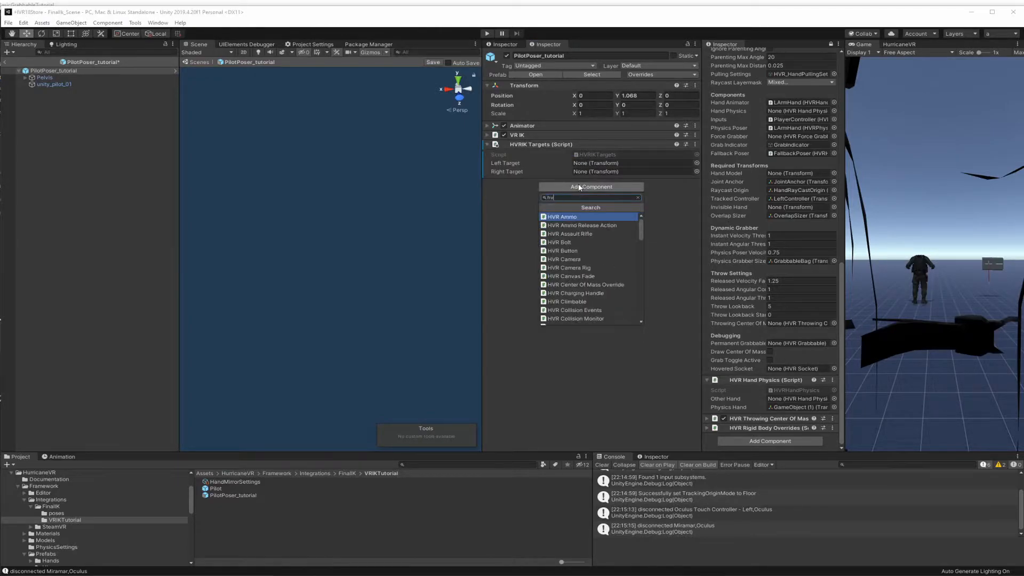
type("re")
key("Return")
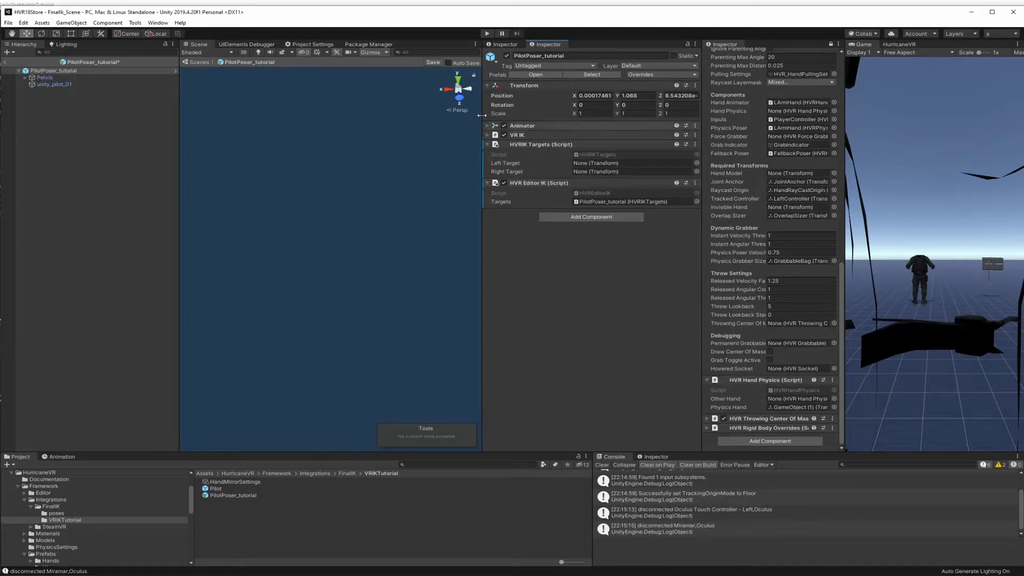
left_click(434, 63)
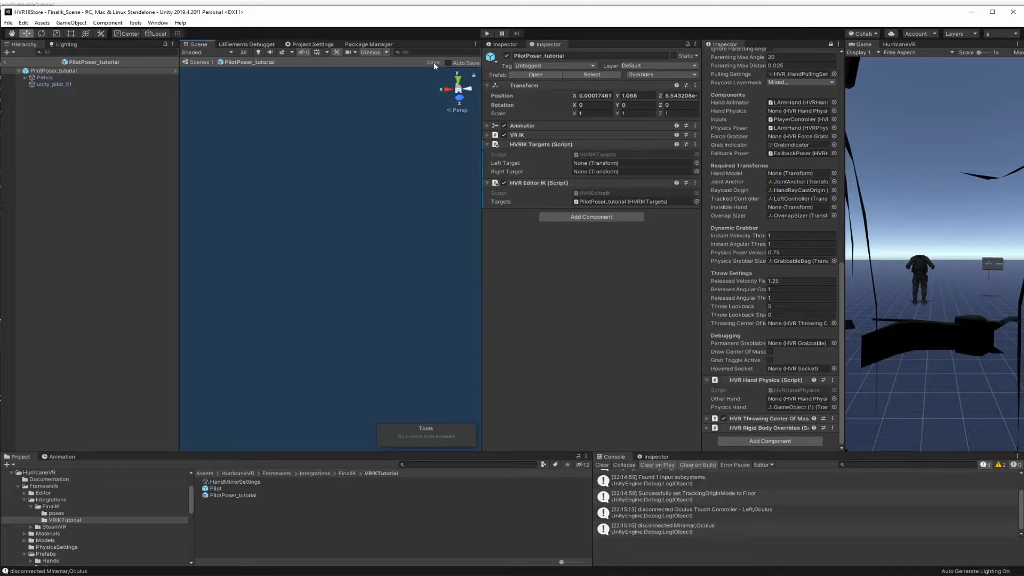
left_click(5, 62)
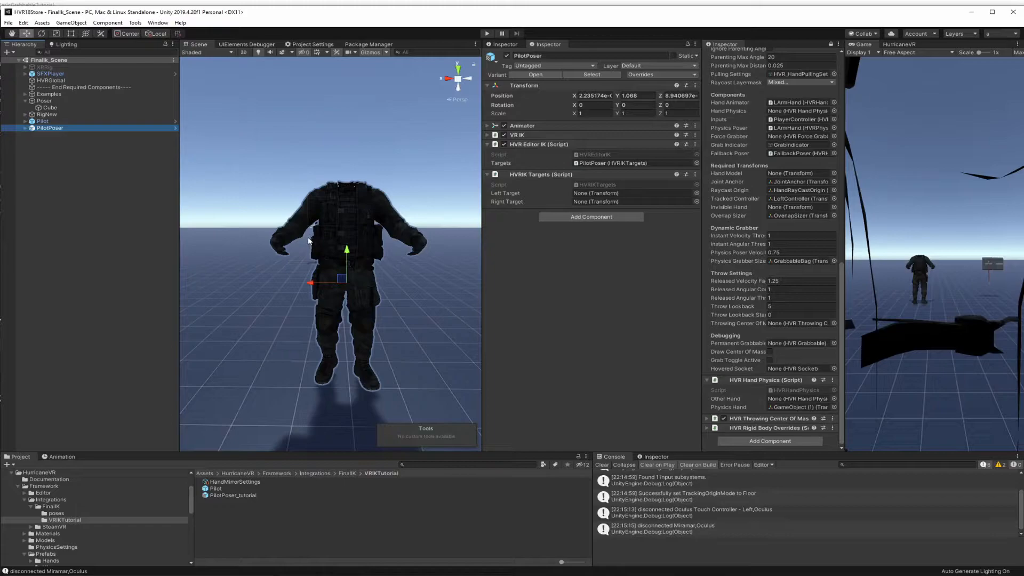
Search the project for hvrsettings, open the HVRSettings asset and lock the inspector on it
left_click(441, 463)
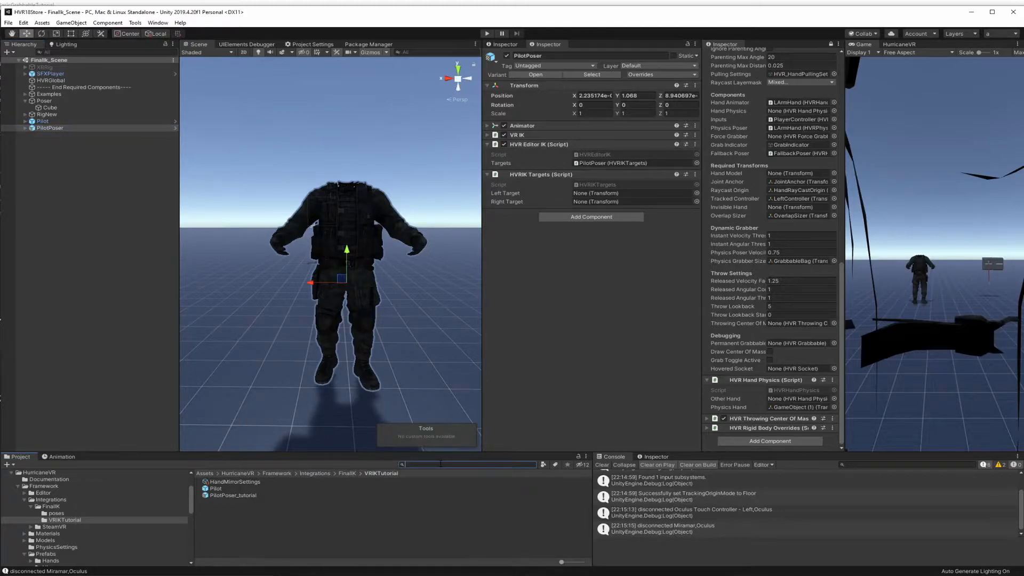
type("hvrsettings")
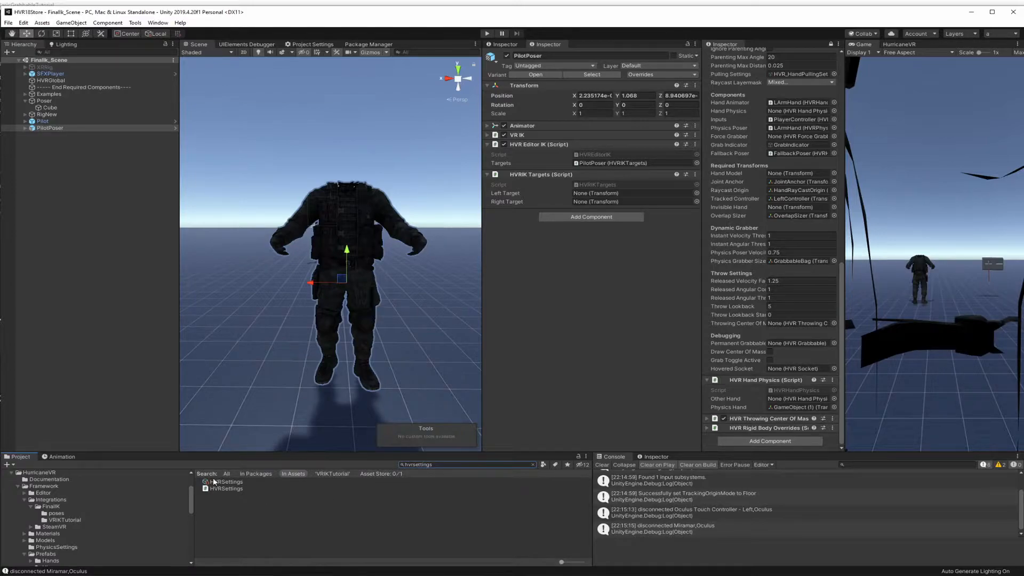
left_click(230, 482)
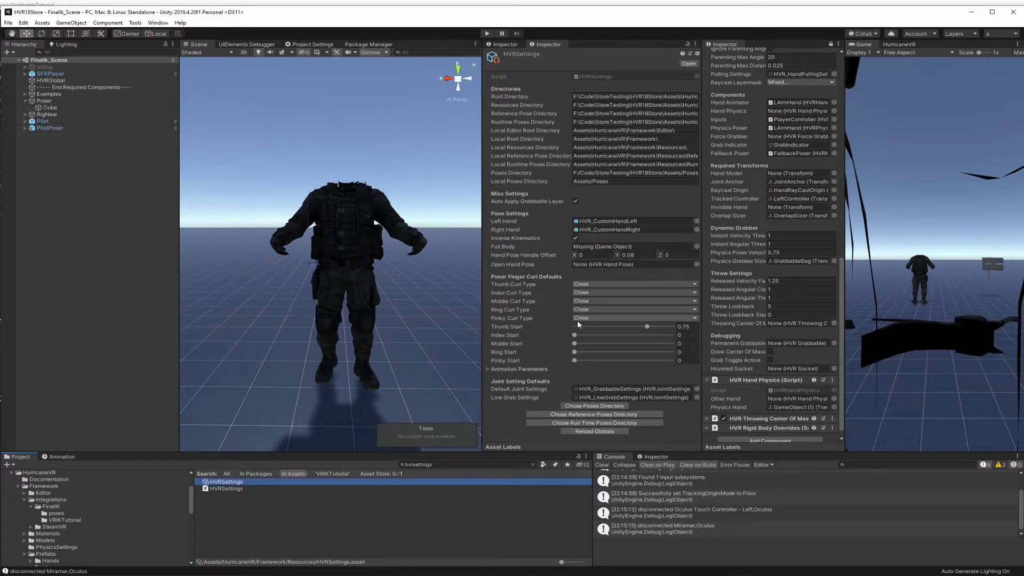
left_click(608, 266)
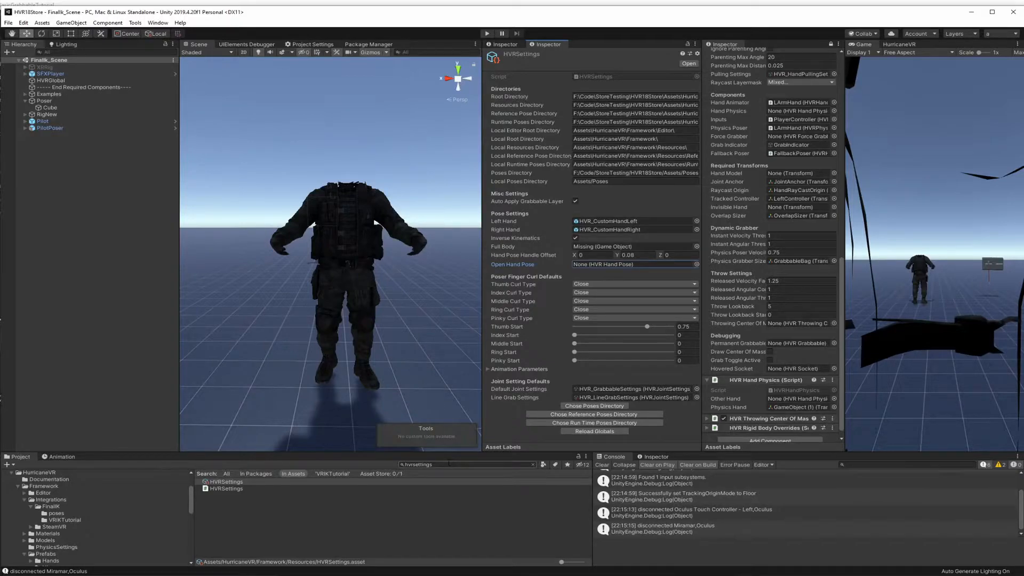
left_click(687, 44)
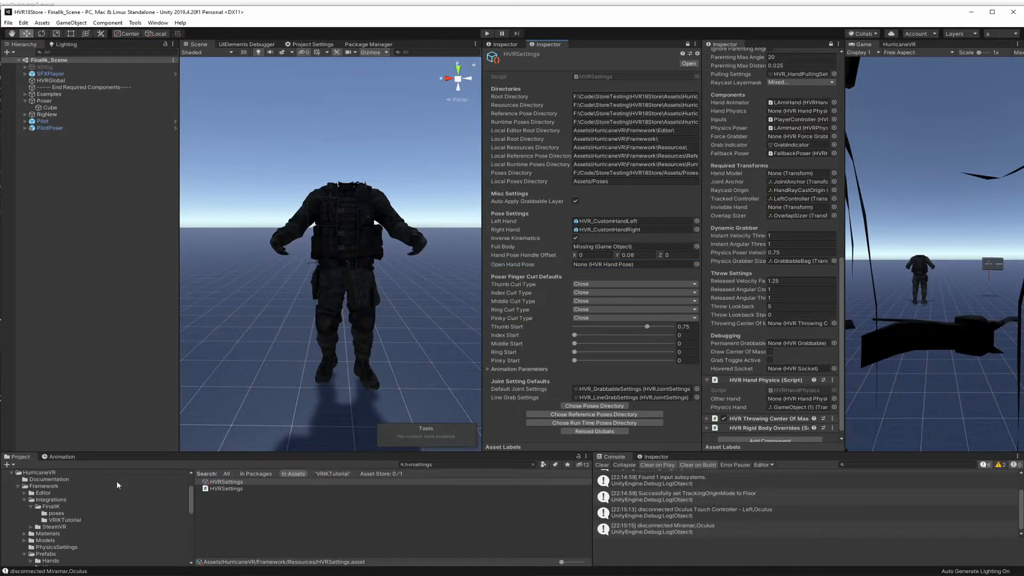
Assign the PilotPoser_tutorial prefab from the VRIKTutorial folder as the Full Body in HVRSettings' pose settings
left_click(52, 499)
left_click(57, 507)
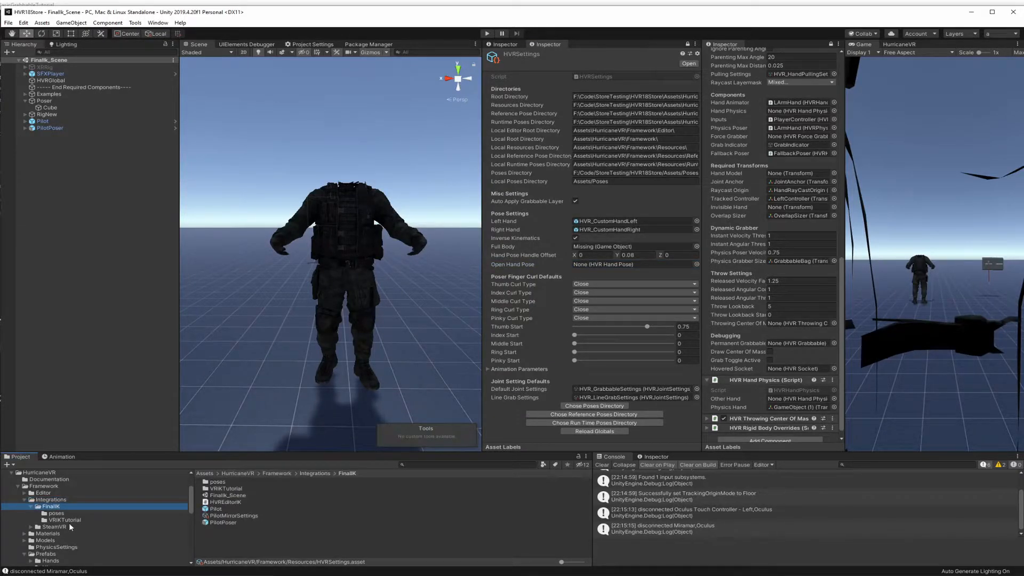
left_click(66, 519)
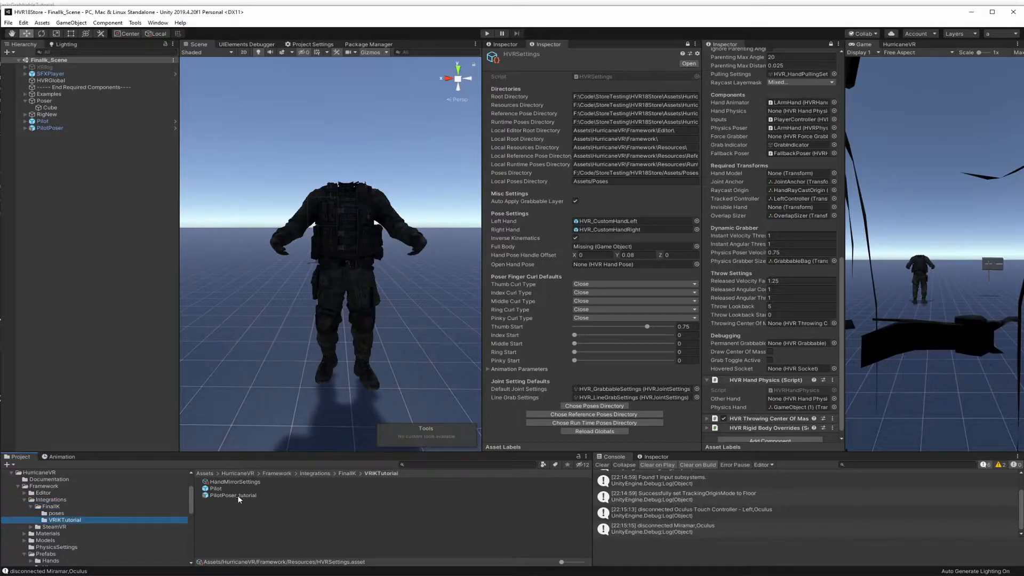
left_click_drag(241, 497, 595, 250)
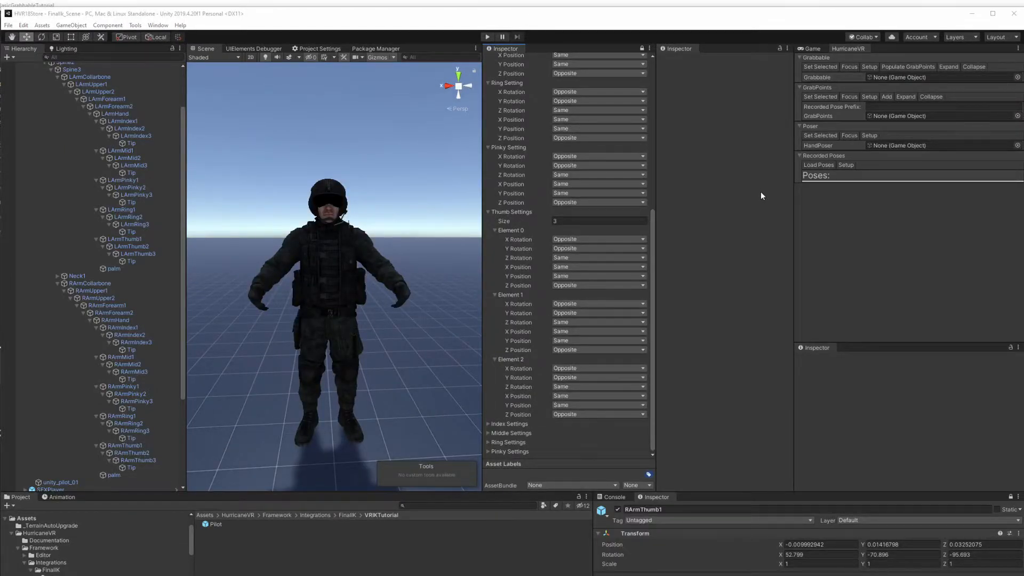
Create a HurricaneVR mirror settings asset in the VRIKTutorial folder and lock an inspector on it
right_click(280, 539)
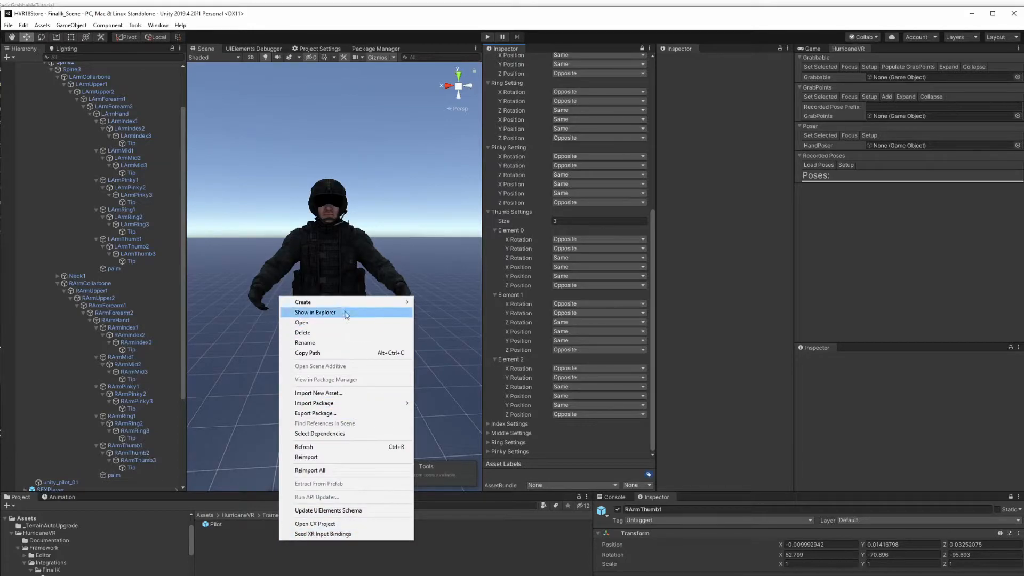
mouse_move(365, 303)
mouse_move(457, 288)
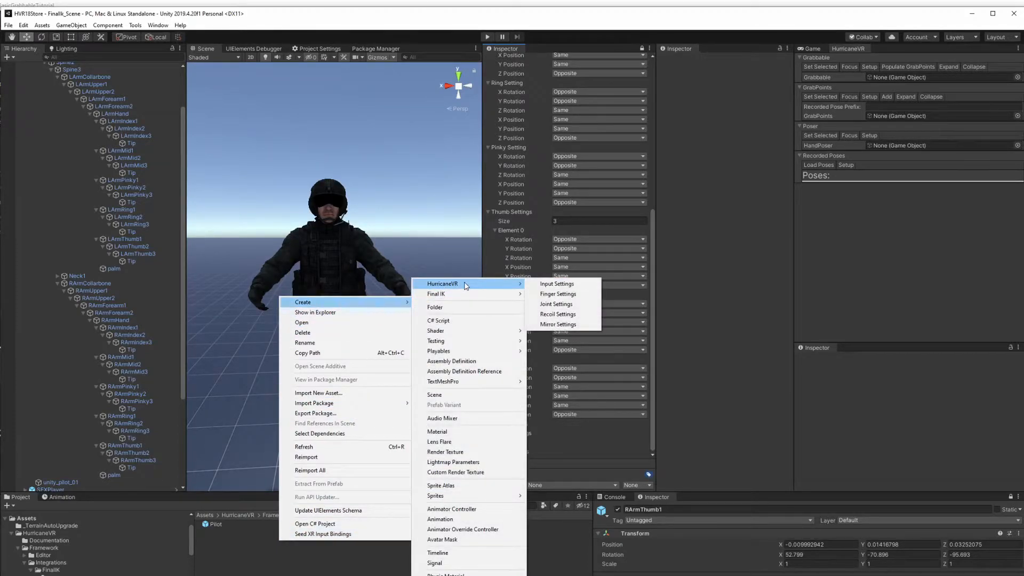
left_click(558, 324)
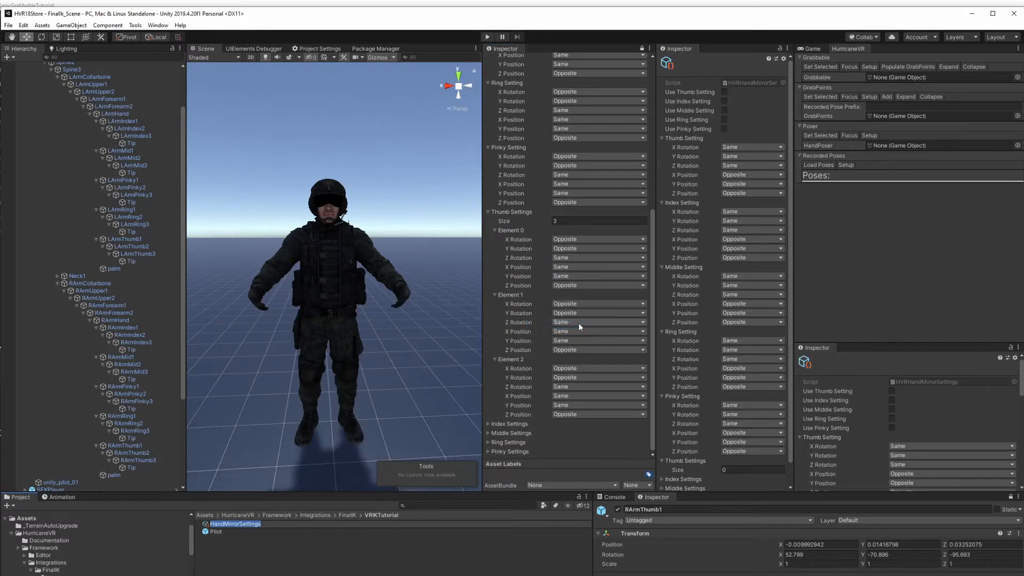
left_click(779, 49)
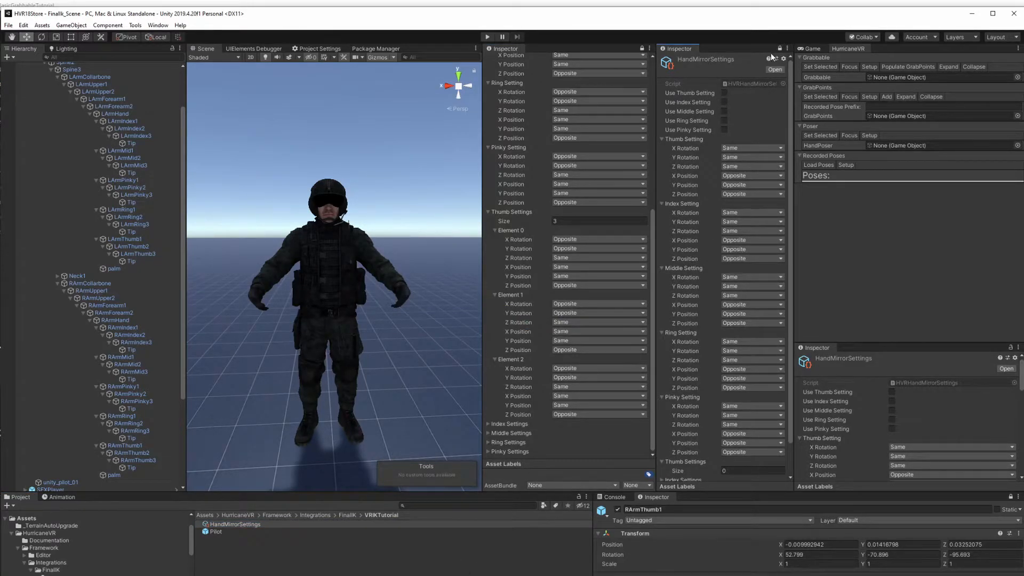
Compare the local transforms of RArmThumb1 and LArmThumb1, and examine the thumb entries in the PilotMirrorSettings reference
left_click(127, 445)
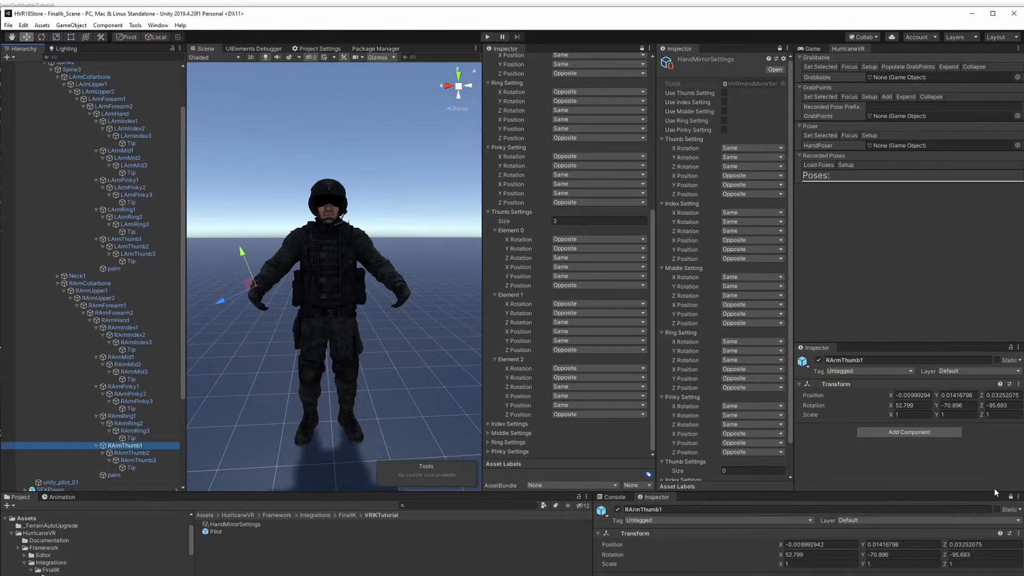
left_click(146, 239)
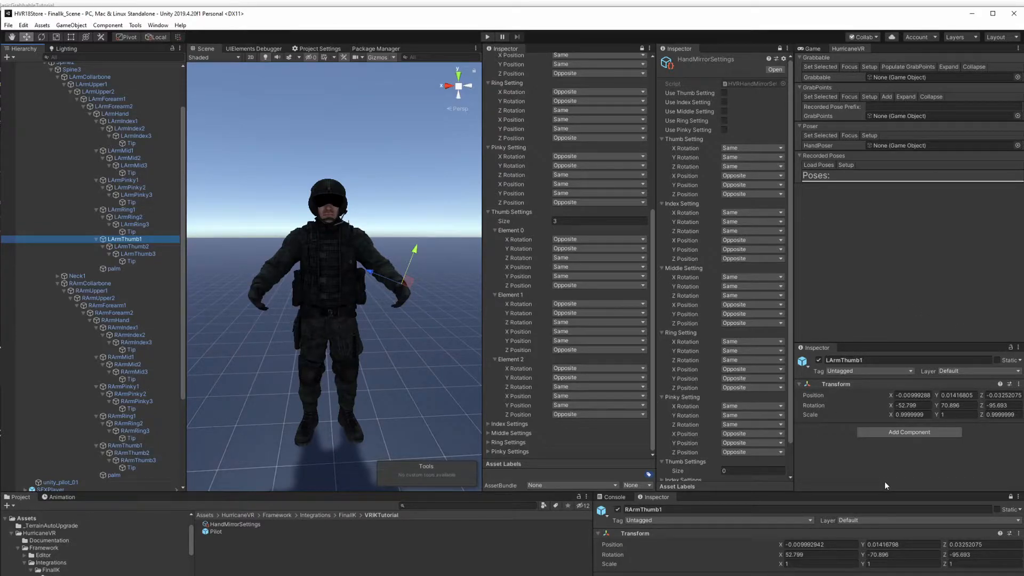
scroll(566, 104, "up", 8)
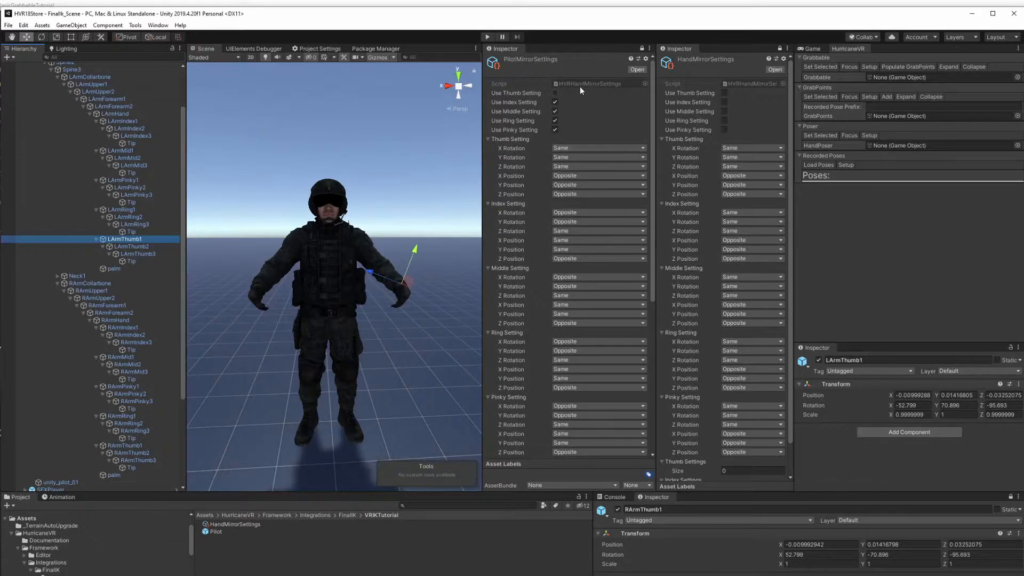
scroll(550, 271, "down", 8)
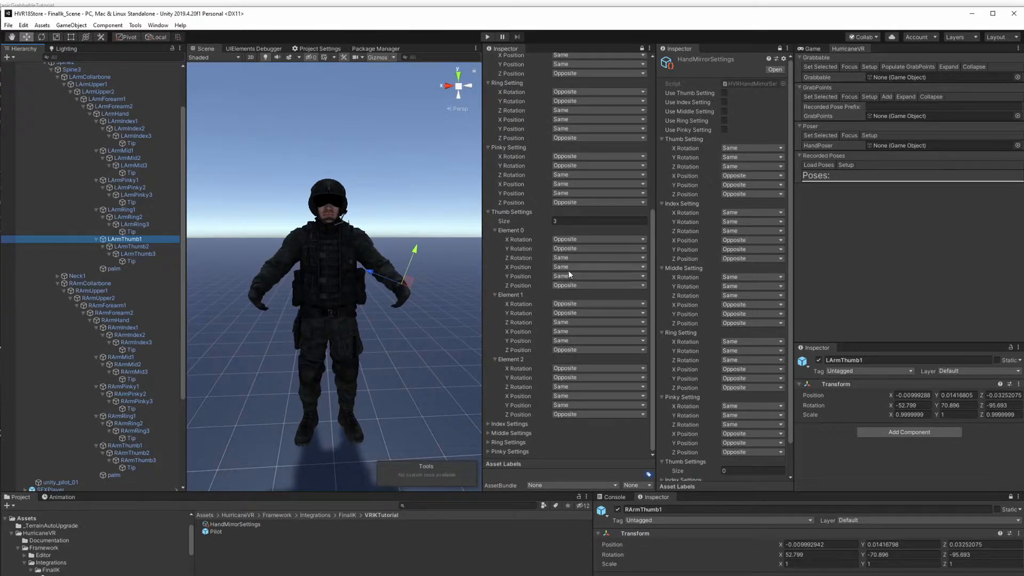
scroll(739, 186, "down", 2)
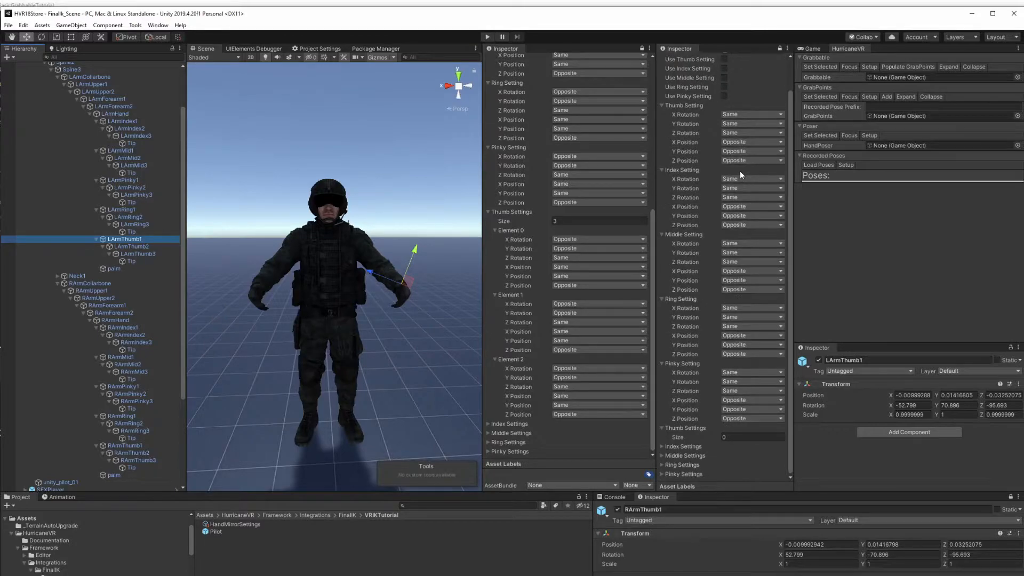
scroll(738, 170, "up", 2)
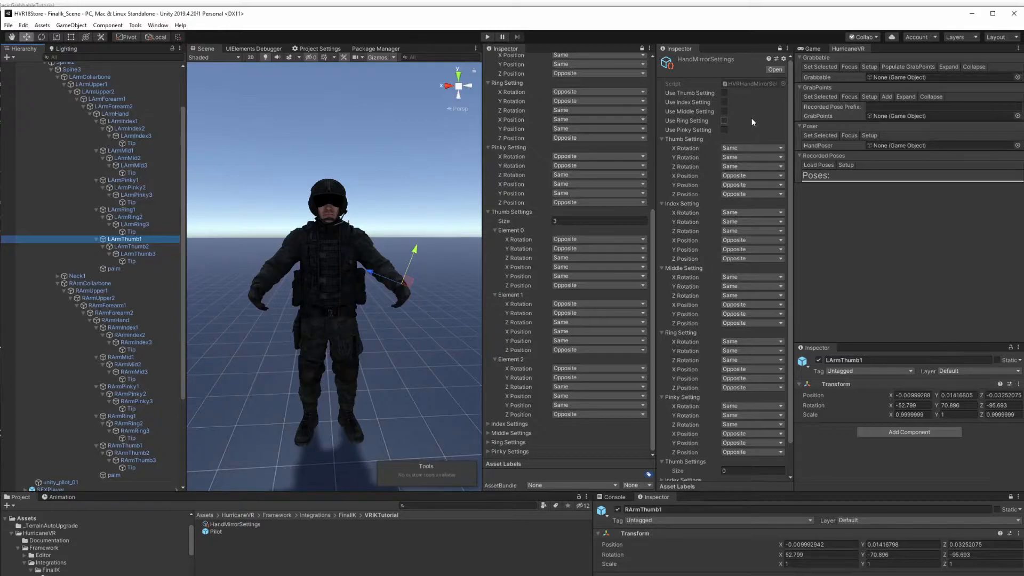
Set the Thumb Settings size to 3 in HandMirrorSettings
scroll(752, 121, "down", 3)
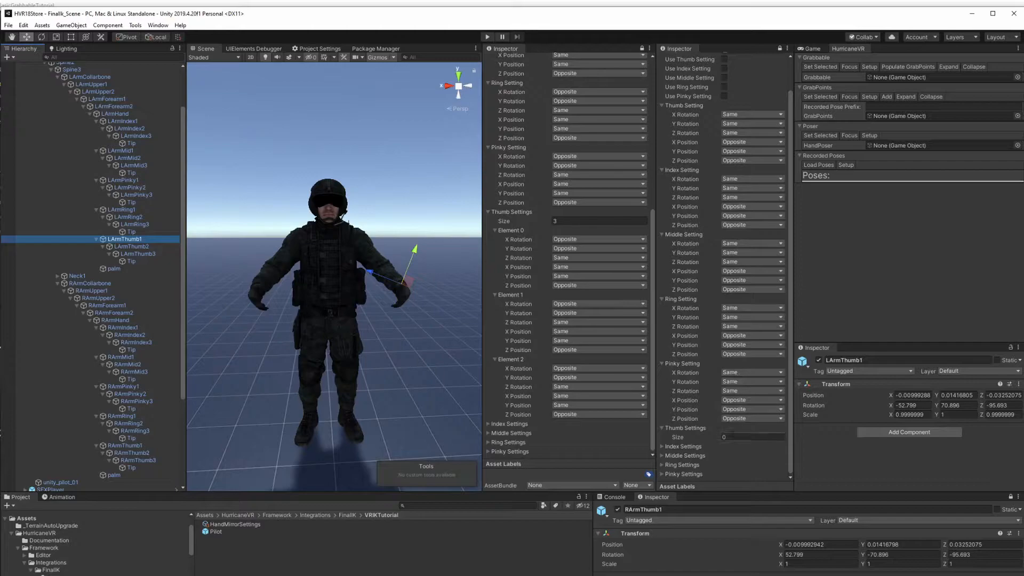
left_click(731, 437)
type("3")
key("Return")
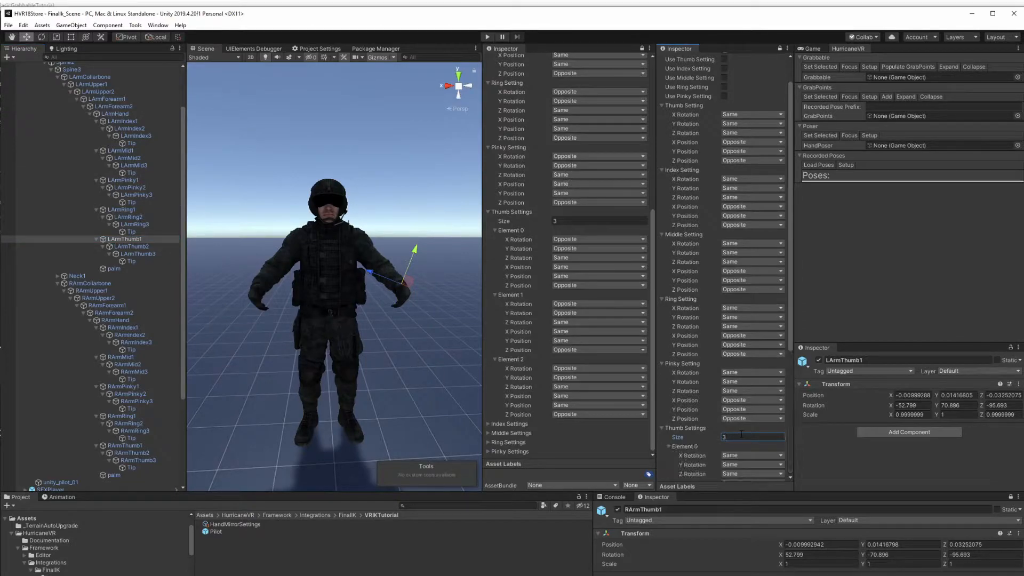
In HandMirrorSettings' thumb Element 0, set X and Y Rotation to Opposite, X and Y Position to Same, keeping Z Position Opposite
scroll(756, 426, "down", 5)
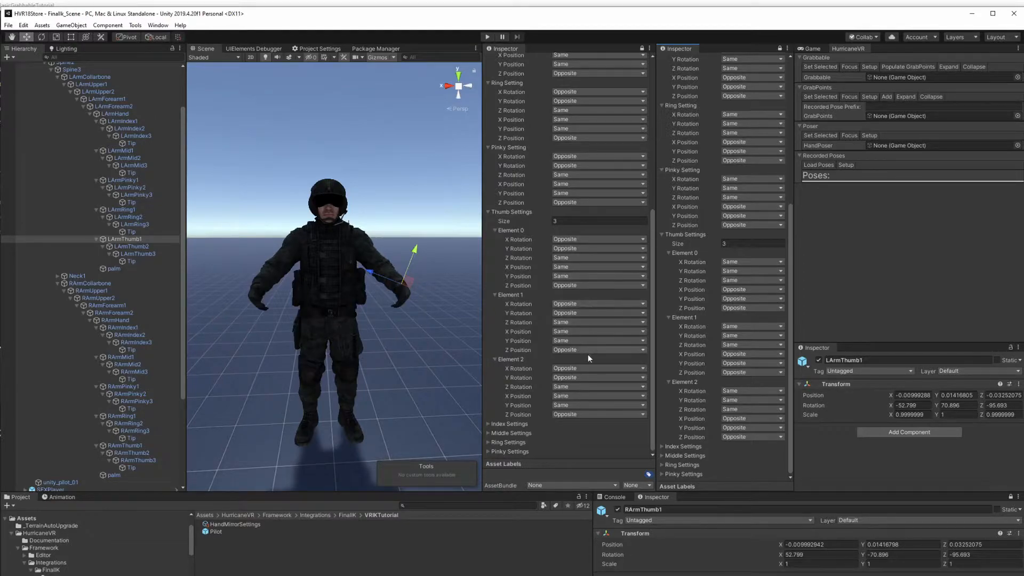
scroll(585, 415, "up", 10)
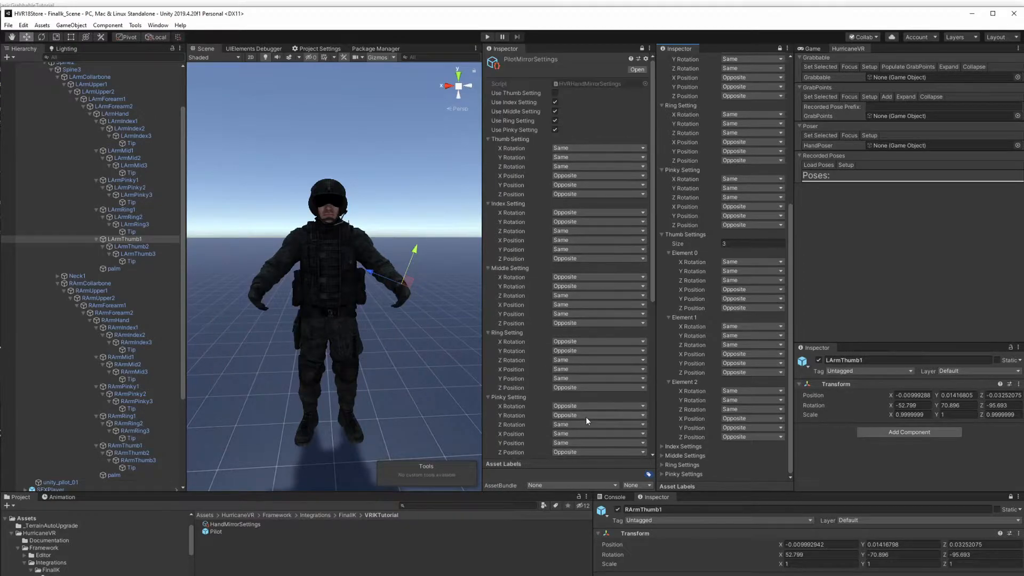
left_click(555, 94)
scroll(603, 254, "down", 5)
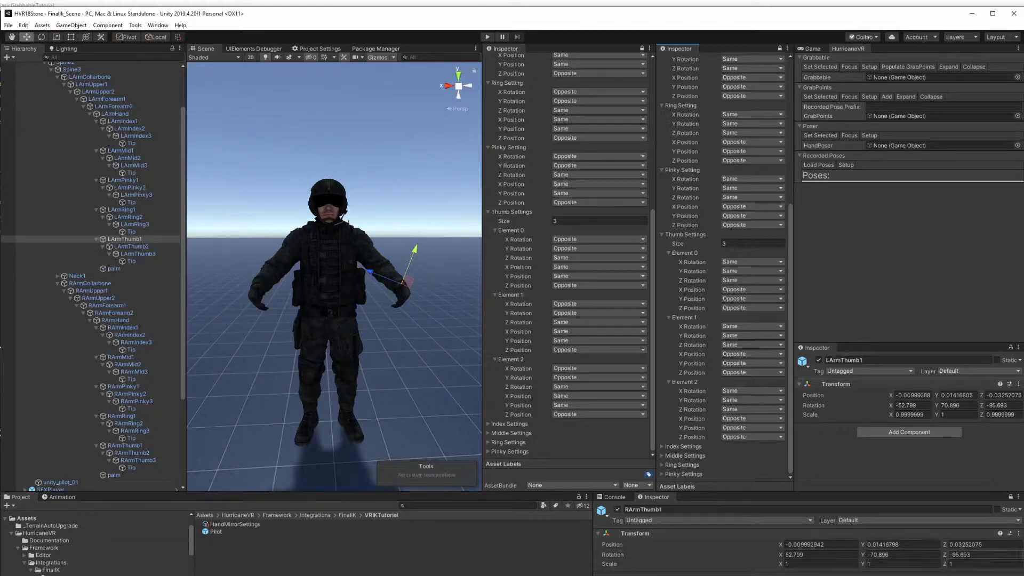
left_click(751, 262)
left_click(749, 282)
left_click(734, 272)
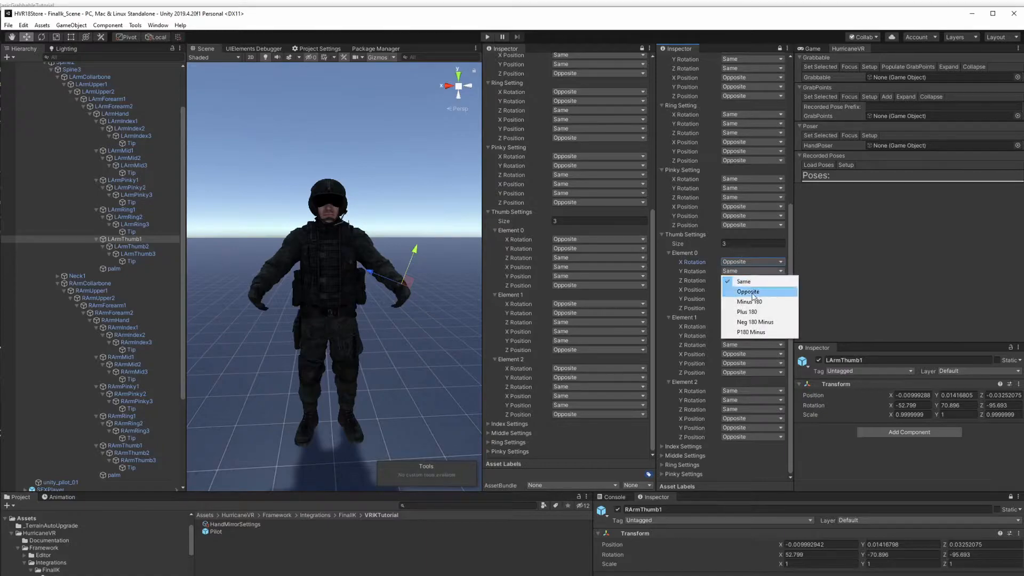
left_click(749, 292)
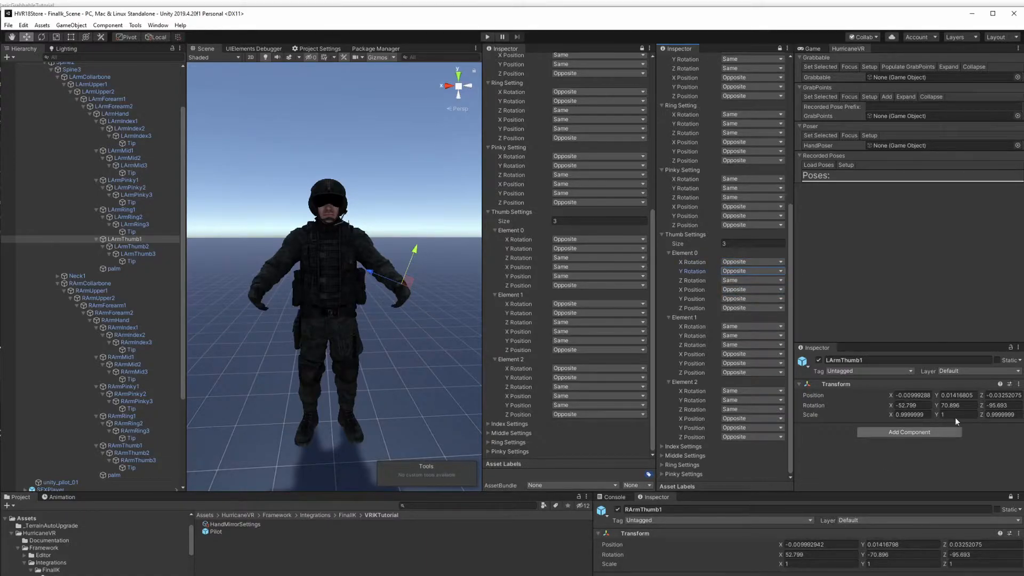
left_click(739, 292)
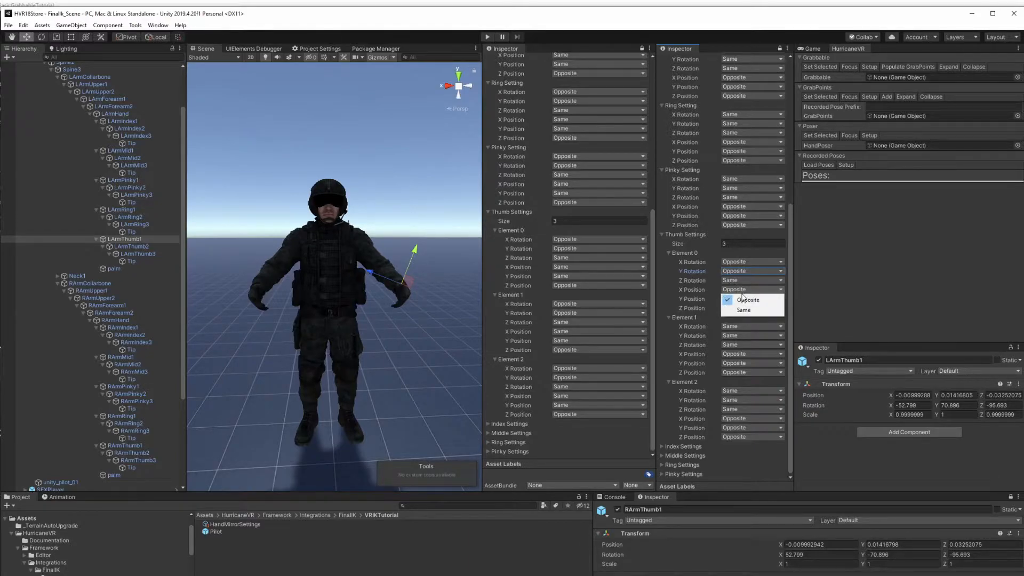
left_click(748, 309)
left_click(738, 300)
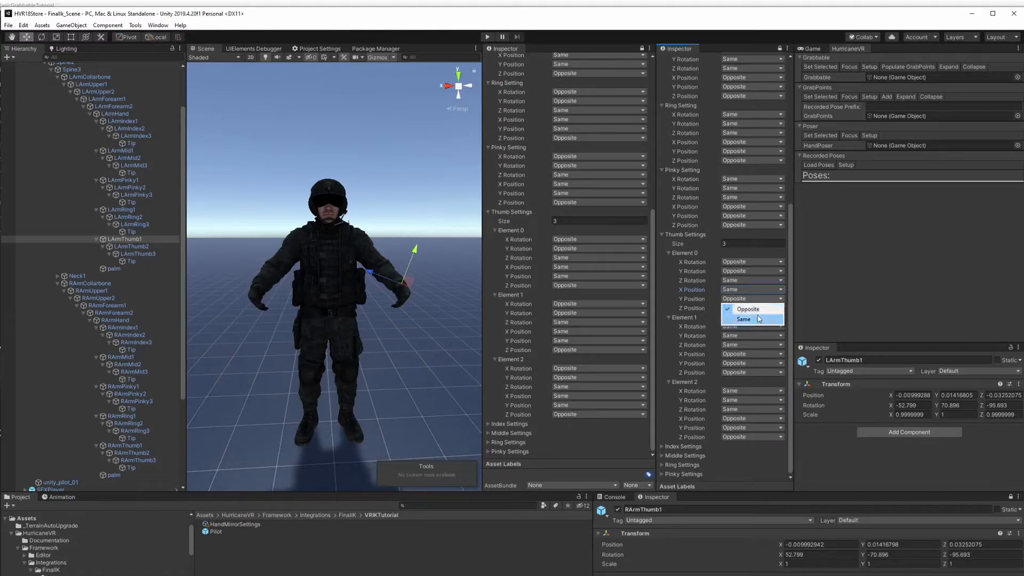
left_click(738, 309)
left_click(764, 320)
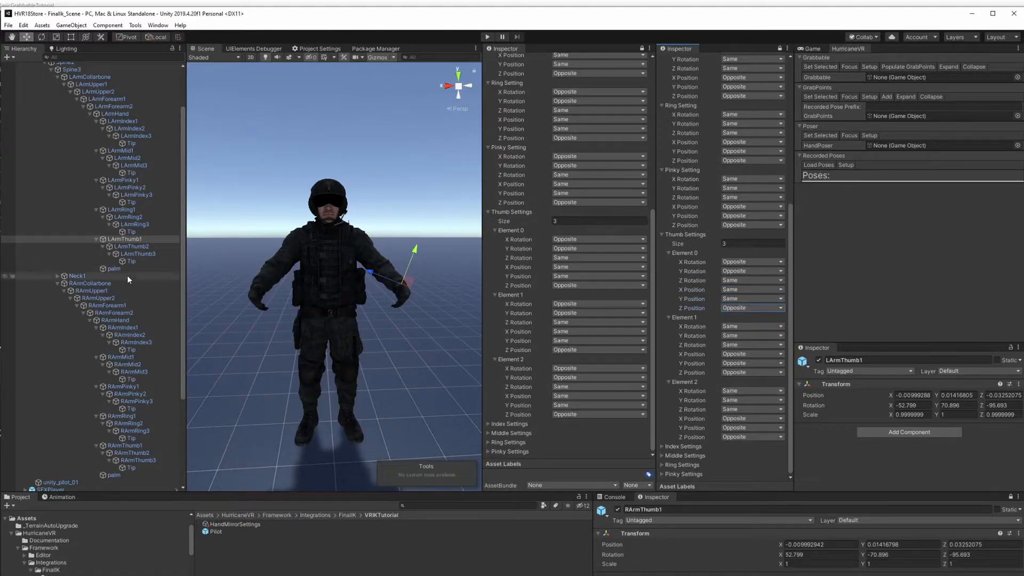
Show LArmThumb2 in the locked inspector and select RArmThumb2 to compare the two bones' transforms
left_click(136, 245)
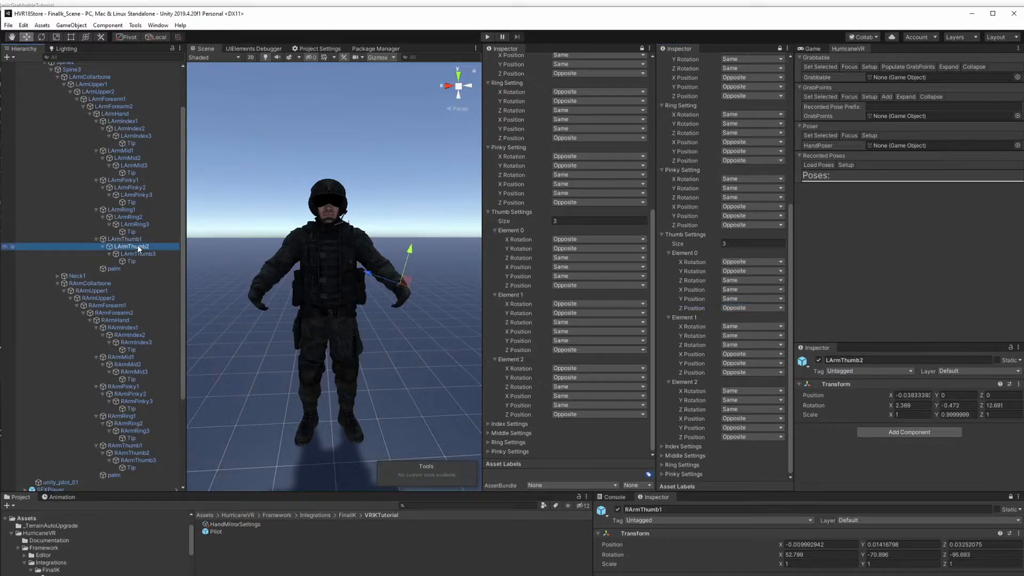
left_click(1010, 496)
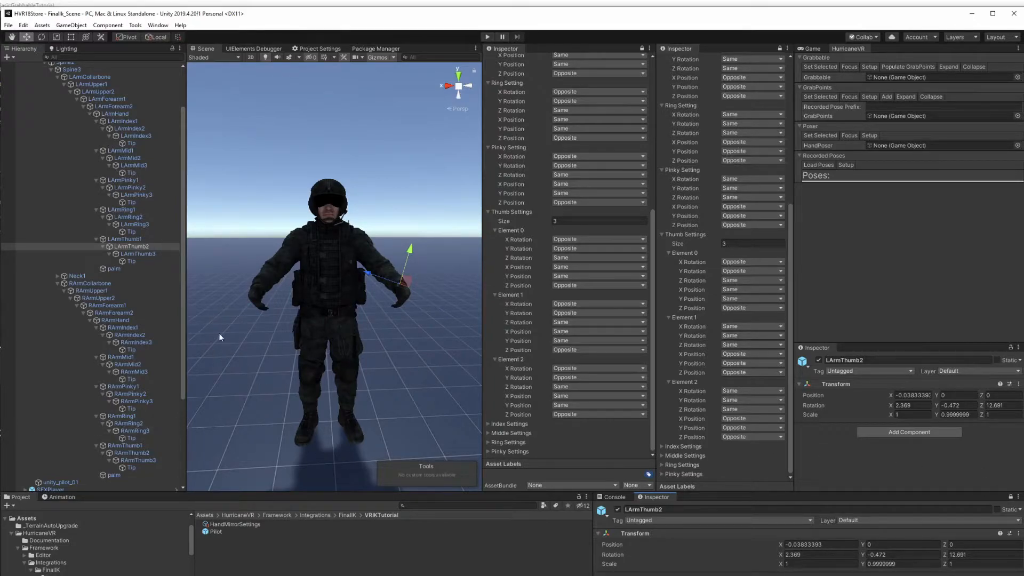
left_click(137, 453)
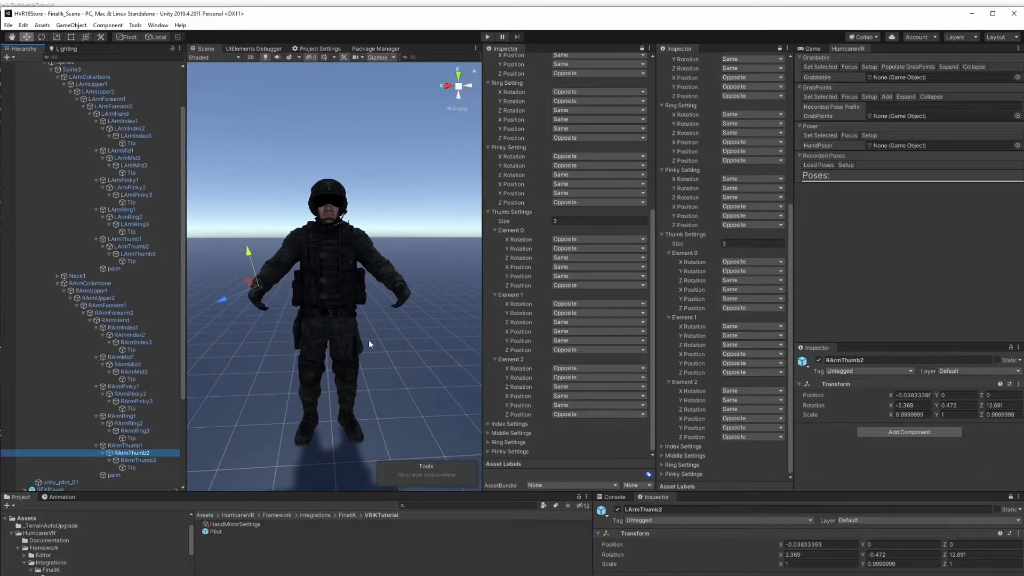
Set the Y position of LArmThumb2 to 0.87 and of RArmThumb2 to 0.75
key("w")
right_click_drag(370, 345, 372, 322)
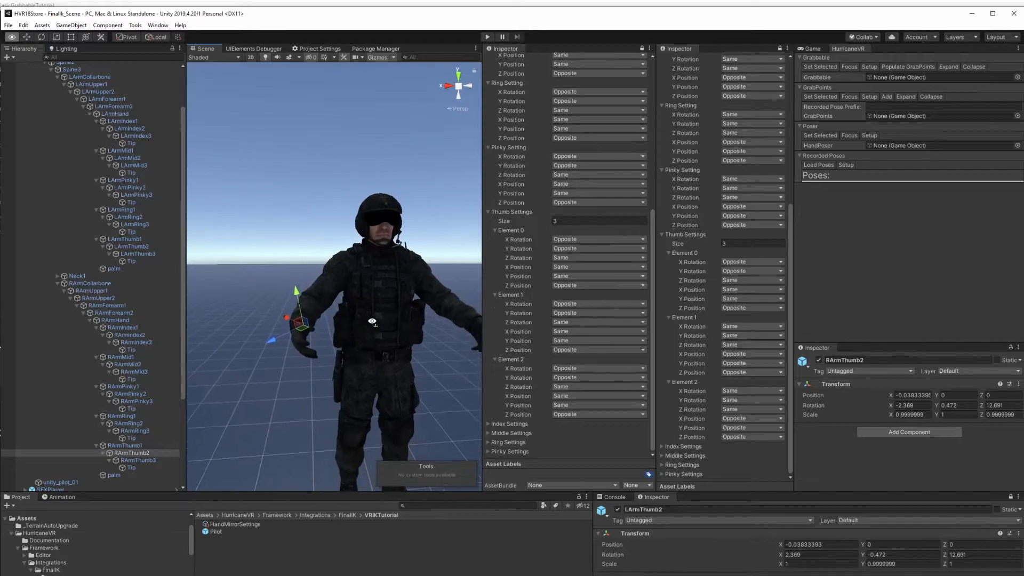
left_click(861, 543)
type("0.87")
key("s")
right_click_drag(371, 336, 370, 331)
key("d")
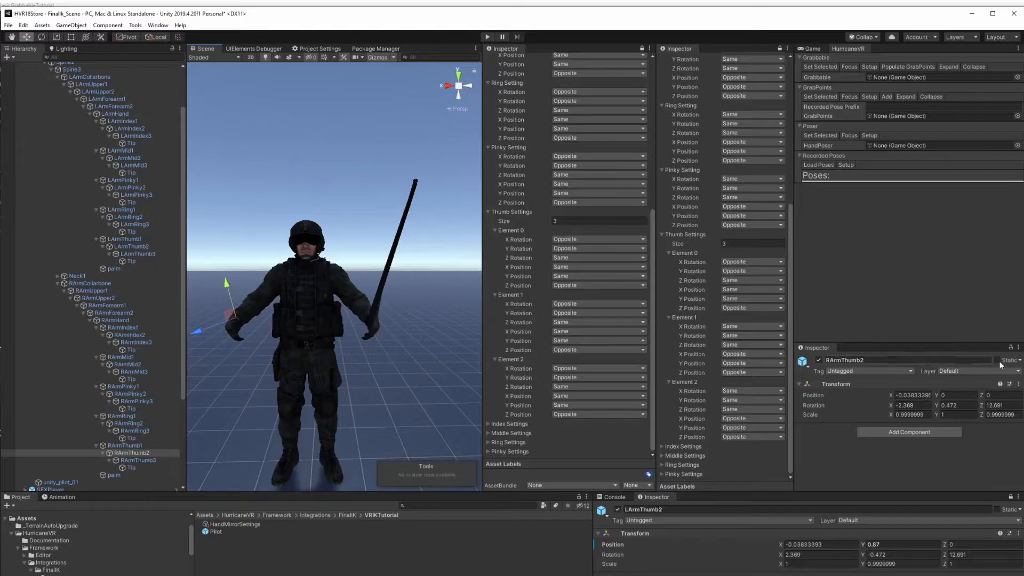
left_click(952, 395)
type("0.09")
left_click_drag(942, 394, 951, 395)
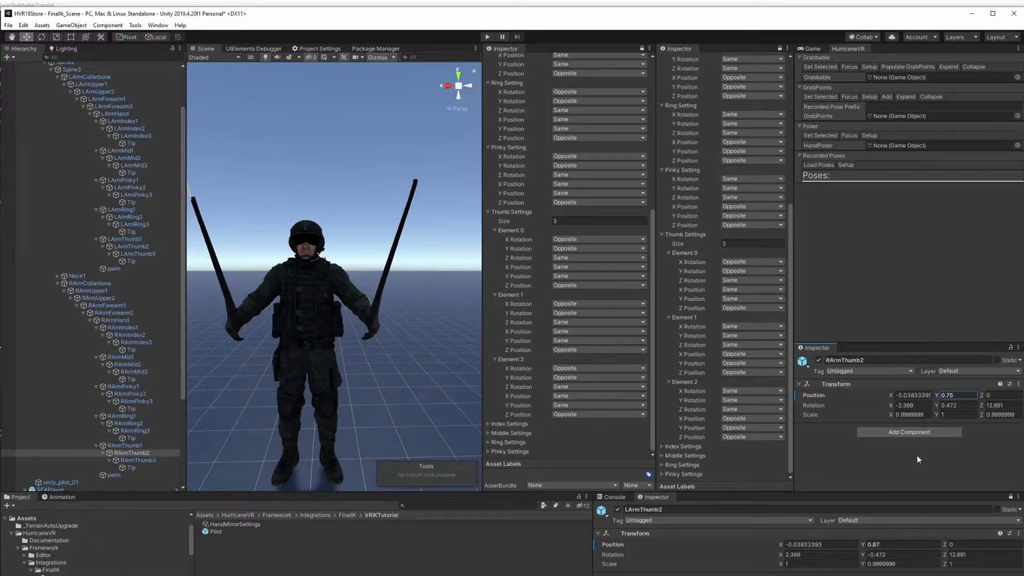
Set the Z position of LArmThumb2 to 0.39 and of RArmThumb2 to -0.4
left_click_drag(946, 544, 954, 544)
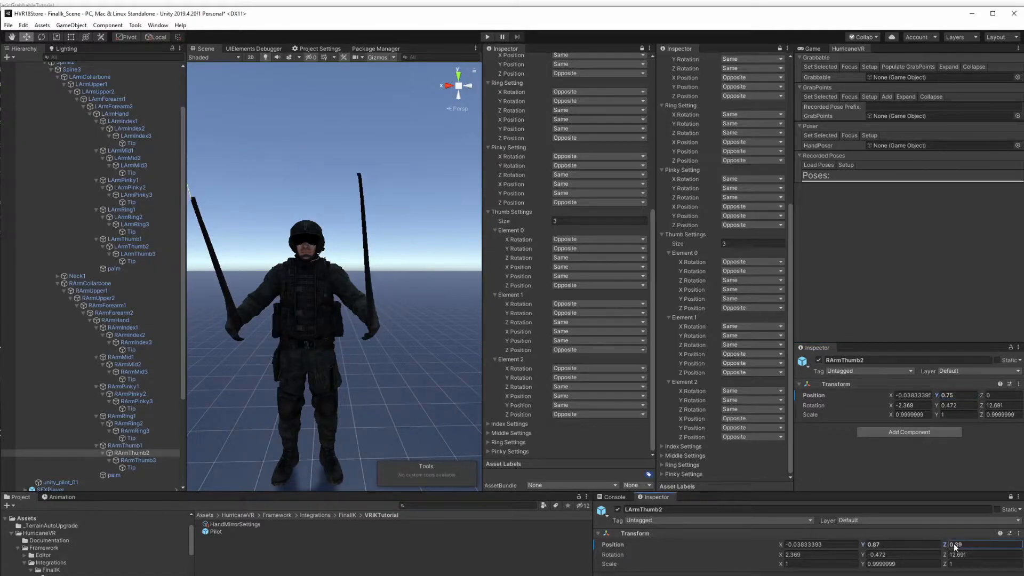
left_click_drag(979, 395, 986, 397)
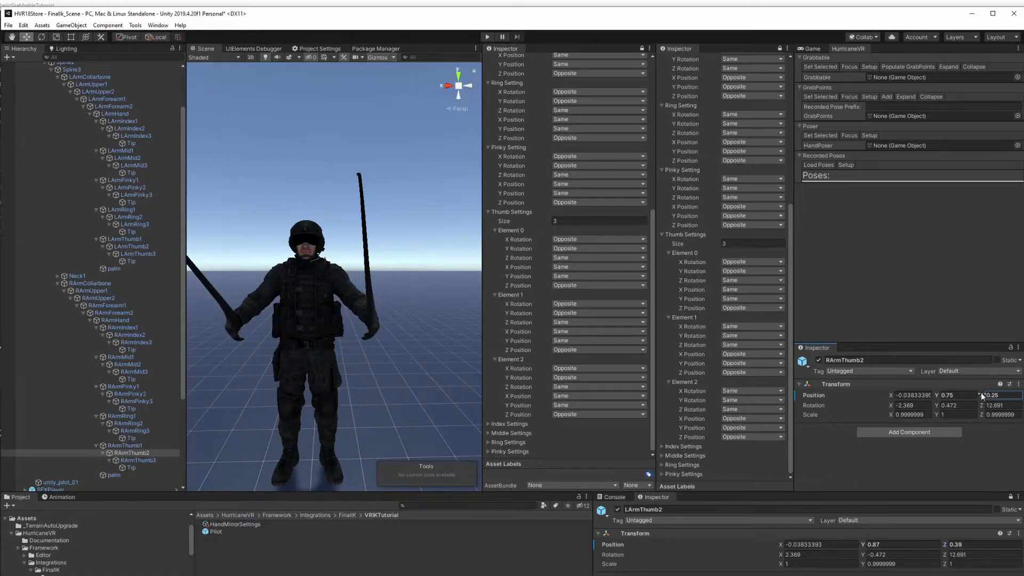
right_click_drag(445, 345, 439, 338)
key("s")
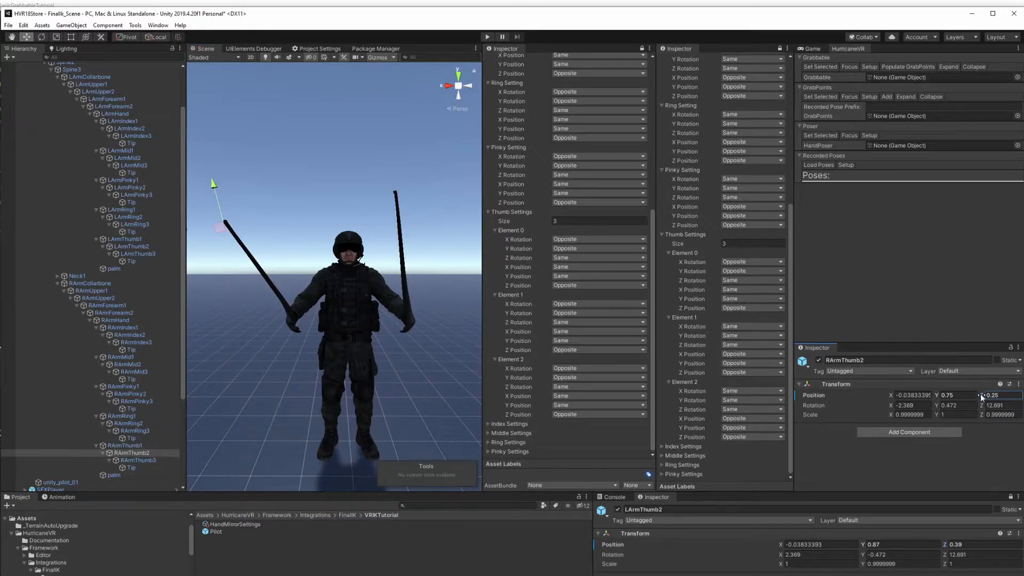
left_click_drag(982, 396, 969, 392)
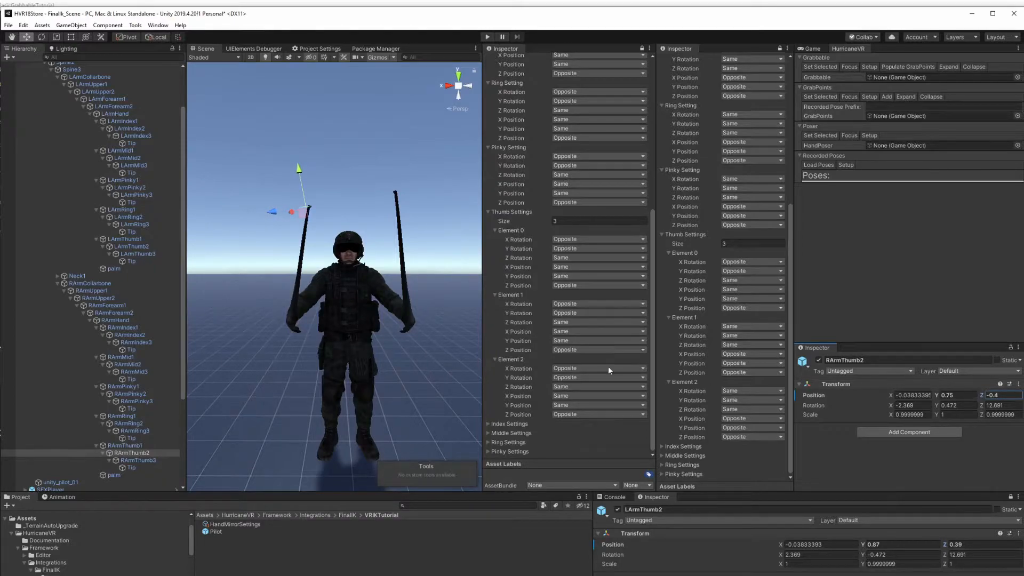
Match LArmThumb2's Y position to the opposite thumb bone by setting it to 0.75
right_click_drag(401, 302, 391, 294)
key("w")
left_click(880, 544)
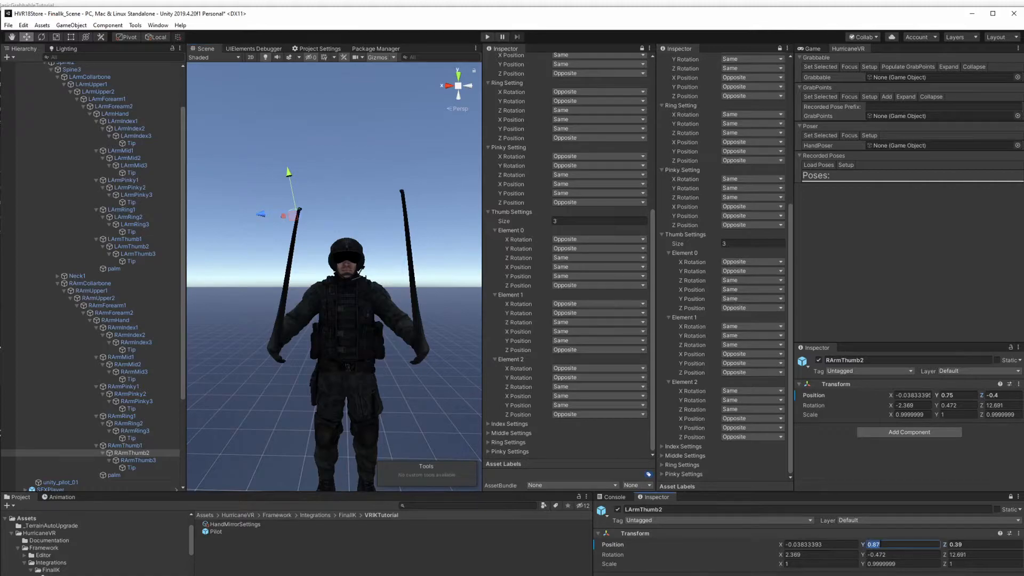
type("75")
key("Return")
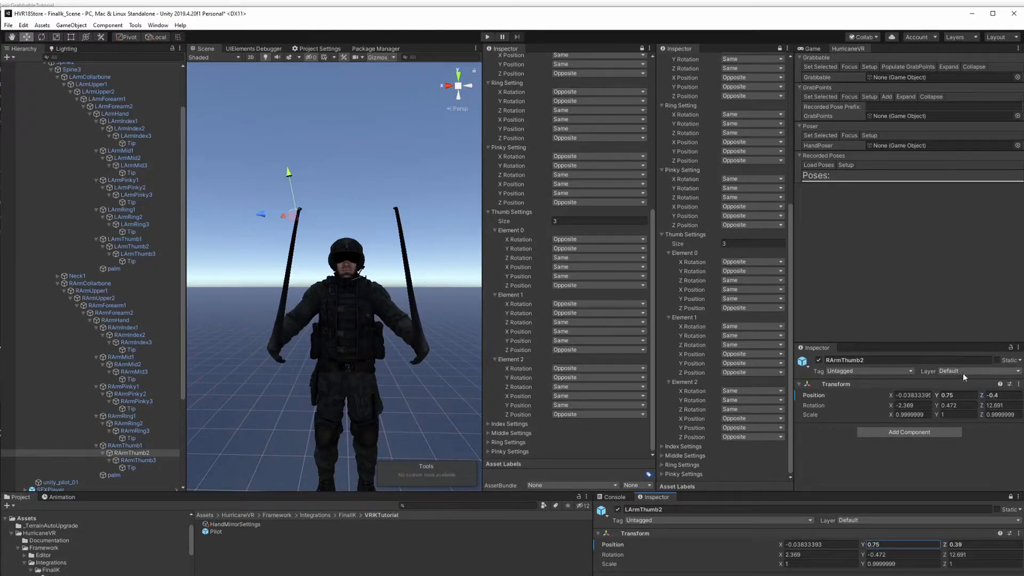
Undo all test position changes made to LArmThumb2 and RArmThumb2
key("ctrl+z")
key("ctrl+z")
key("ctrl+z")
key("ctrl+z")
key("ctrl+z")
key("ctrl+z")
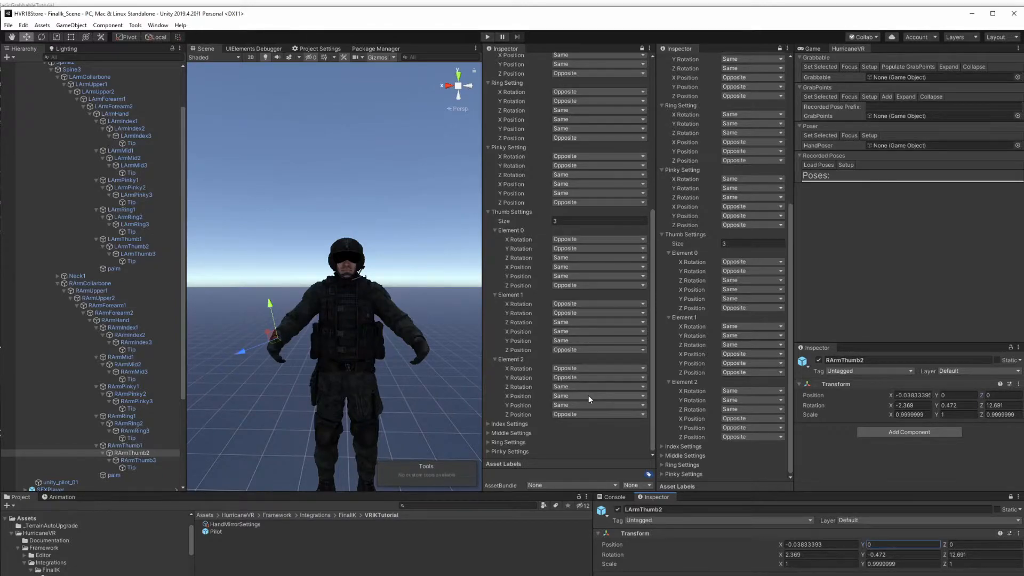
scroll(590, 389, "up", 5)
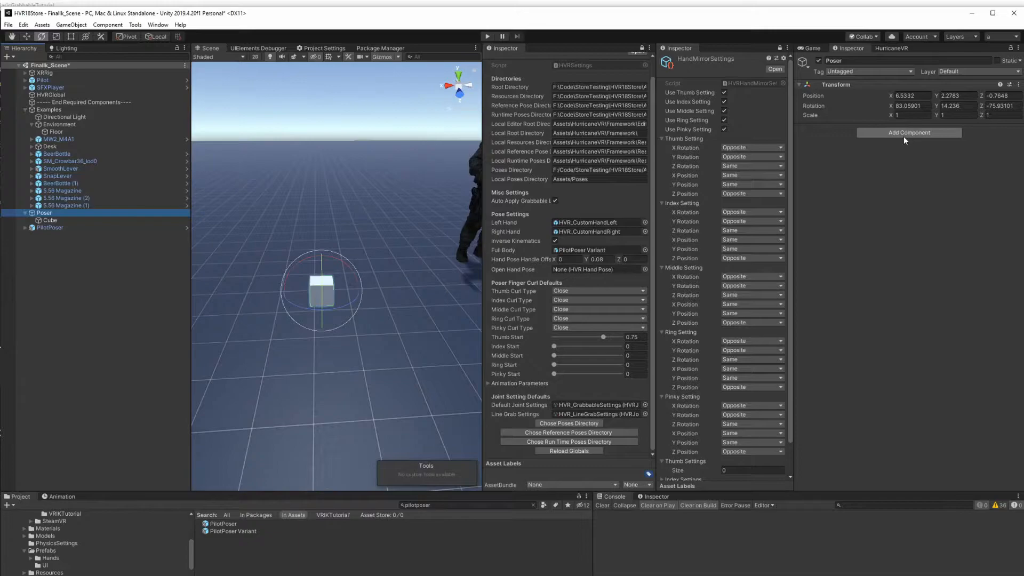
Add an HVR Hand Poser component to the Poser object
left_click(904, 134)
type("hvrhandposer")
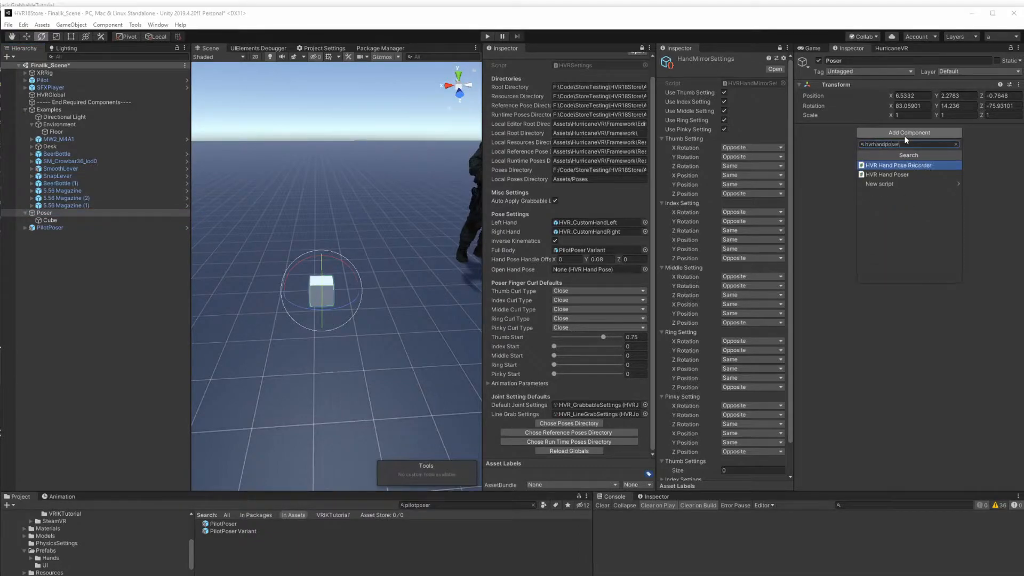
key("Down")
key("Return")
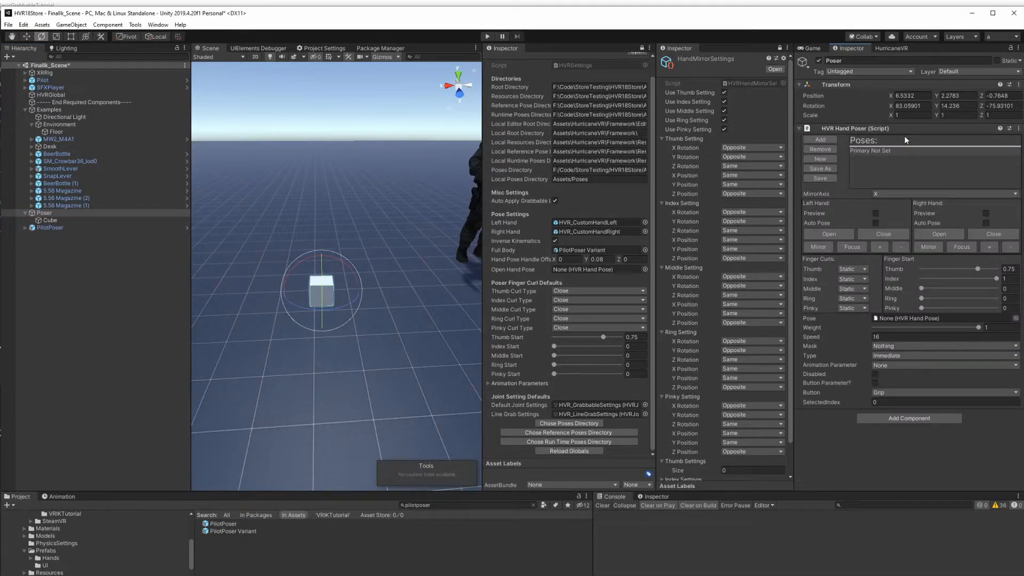
Enable the left hand preview in the Poser's HVR Hand Poser, try the right hand preview, and view the hand up close
key("a")
right_click_drag(360, 256, 549, 264)
scroll(480, 262, "up", 1)
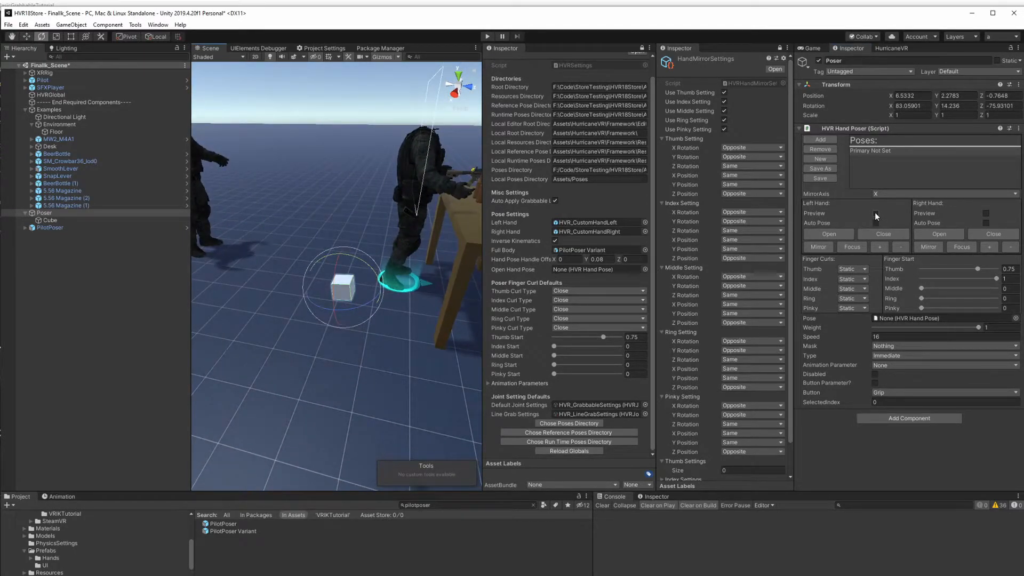
left_click(875, 213)
left_click(985, 214)
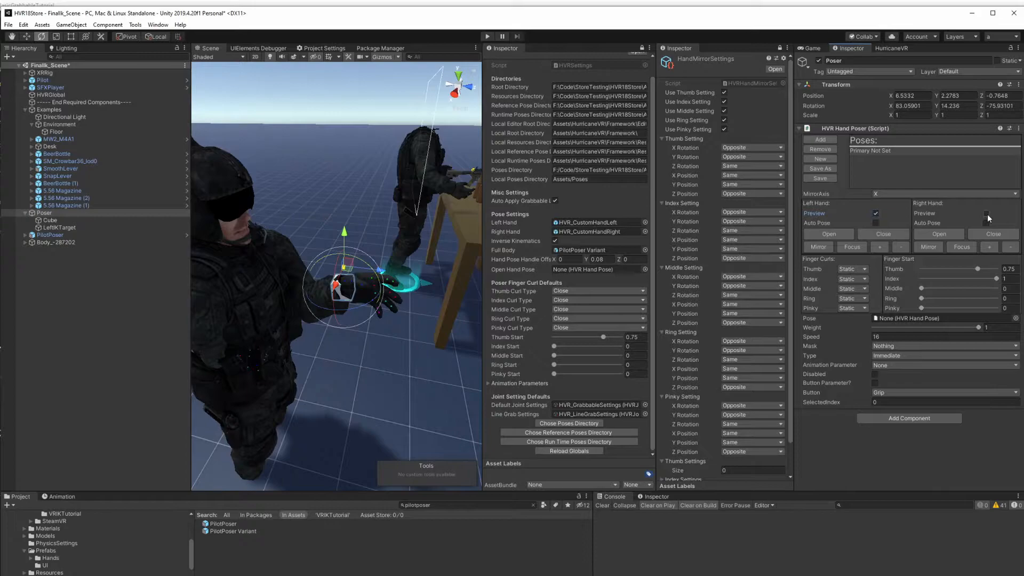
left_click(987, 214)
right_click_drag(411, 227, 299, 231)
key("d")
key("w")
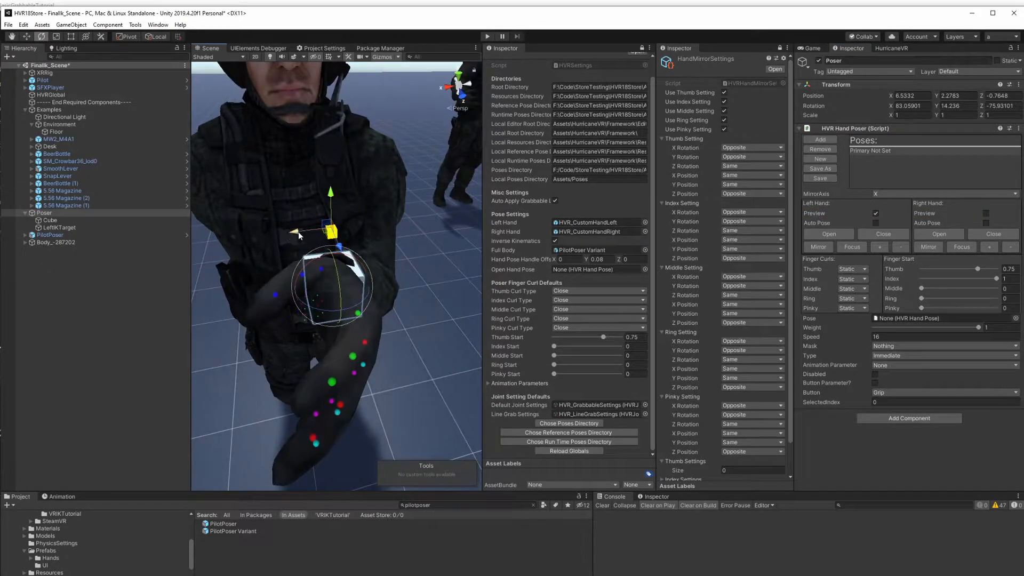
Move the left hand's IK target sideways so the hand is clear of the cube
left_click_drag(289, 233, 358, 229)
right_click_drag(409, 245, 390, 231)
key("w")
key("s")
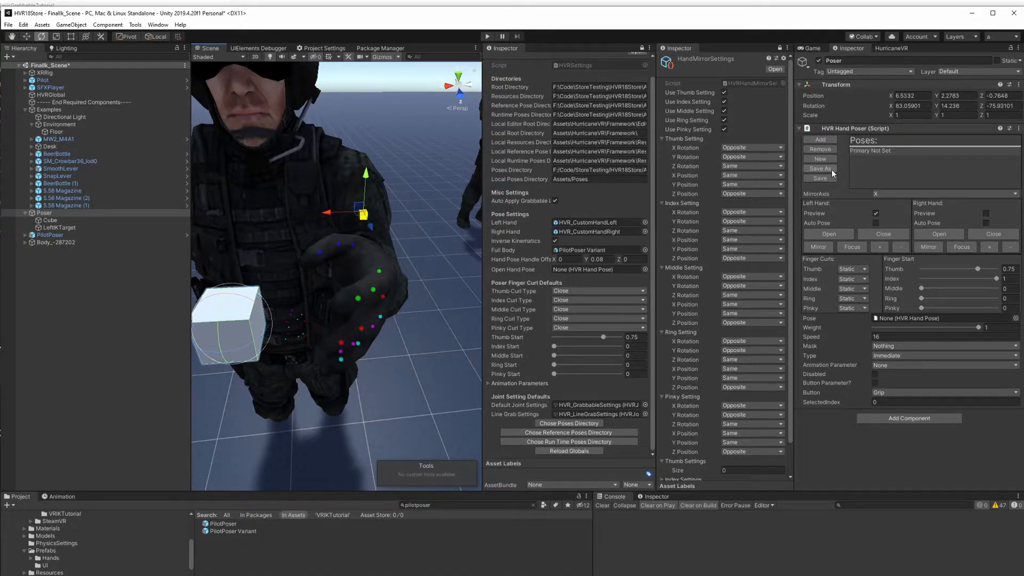
Enable the right hand preview in the HVR Hand Poser and raise the right hand's IK target above the cube
left_click(986, 212)
right_click_drag(384, 251, 392, 252)
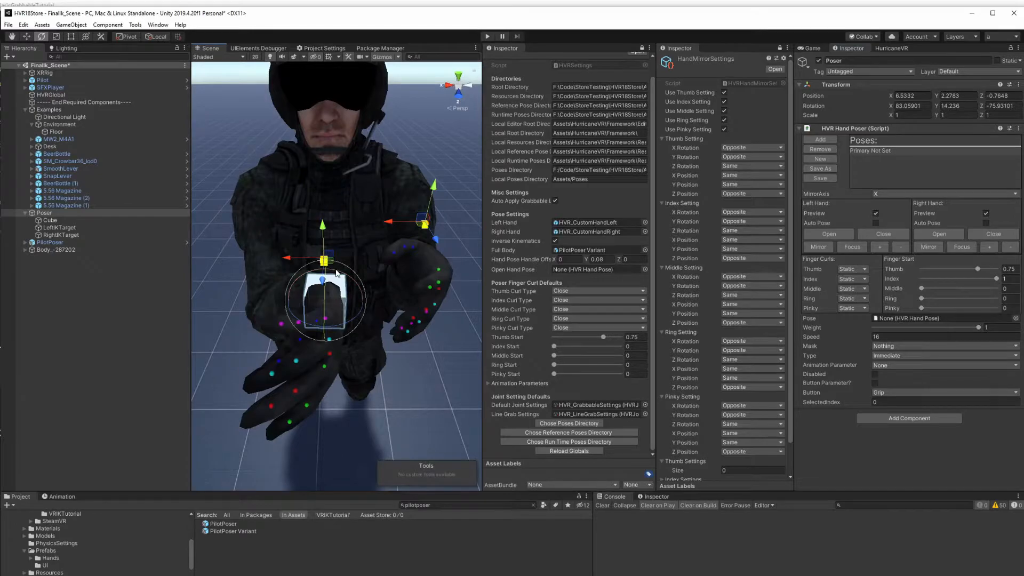
left_click_drag(336, 270, 370, 291)
key("ctrl+z")
left_click_drag(324, 260, 324, 260)
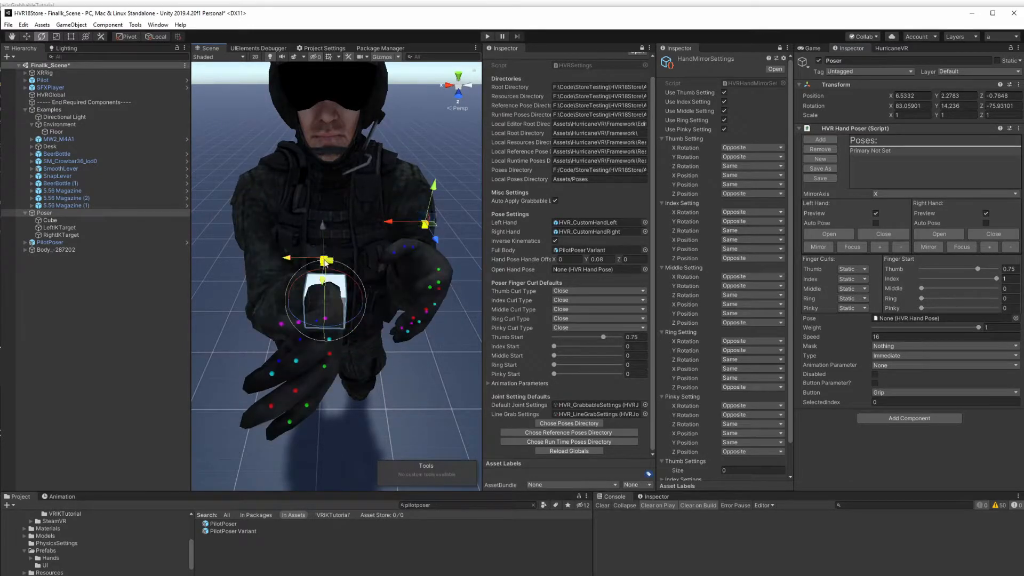
right_click_drag(325, 262, 293, 235)
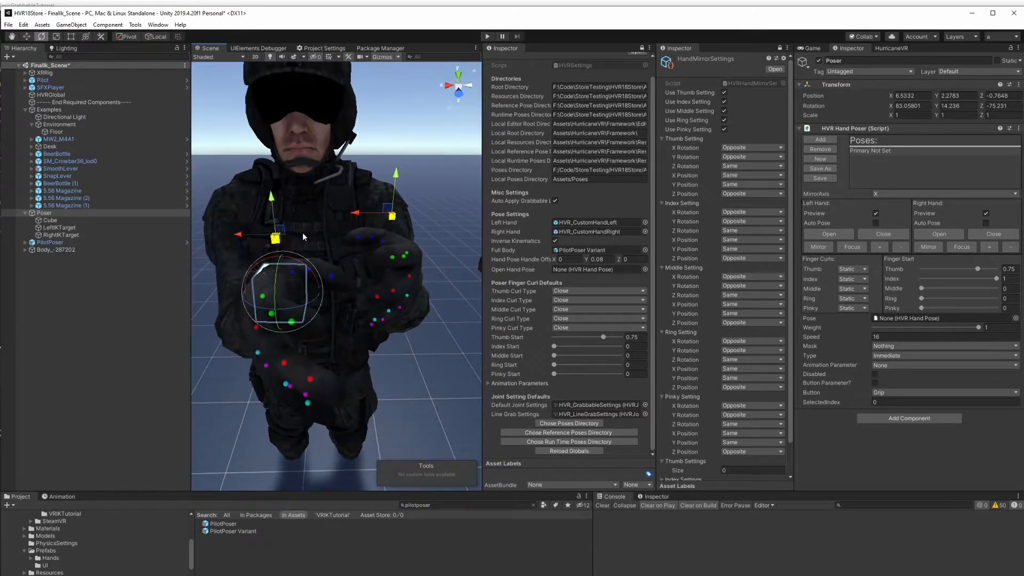
right_click_drag(271, 186, 415, 252)
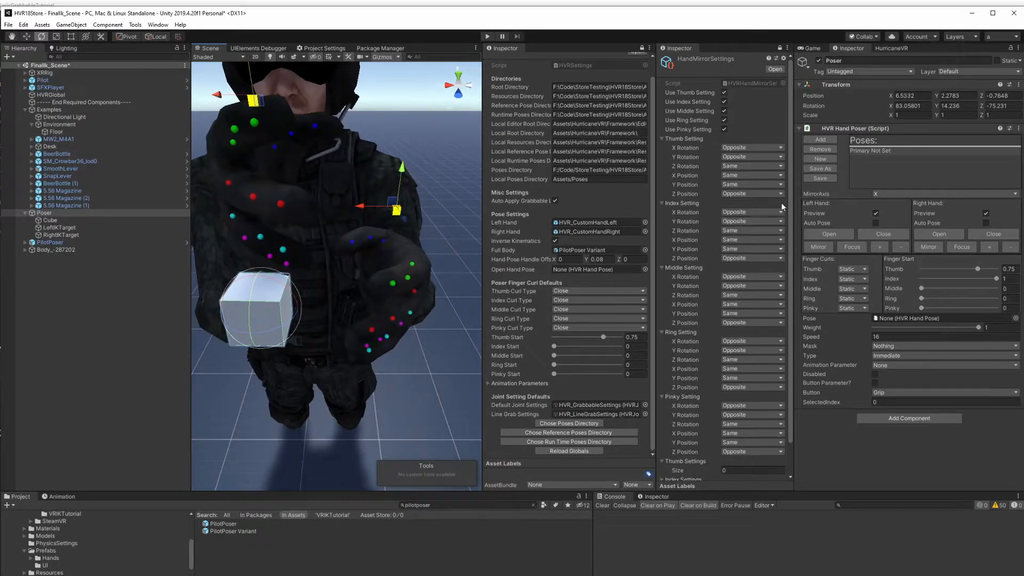
Mirror the left hand's pose to the right hand and save it as tut_pilot_relaxed.asset in the Poses folder, replacing the existing file
left_click(823, 248)
left_click(820, 170)
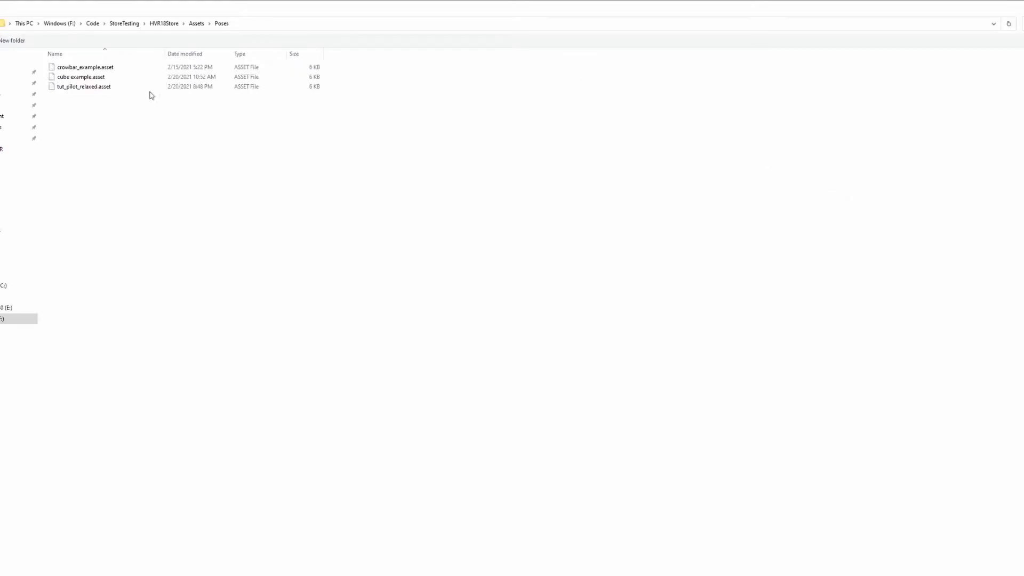
double_click(113, 87)
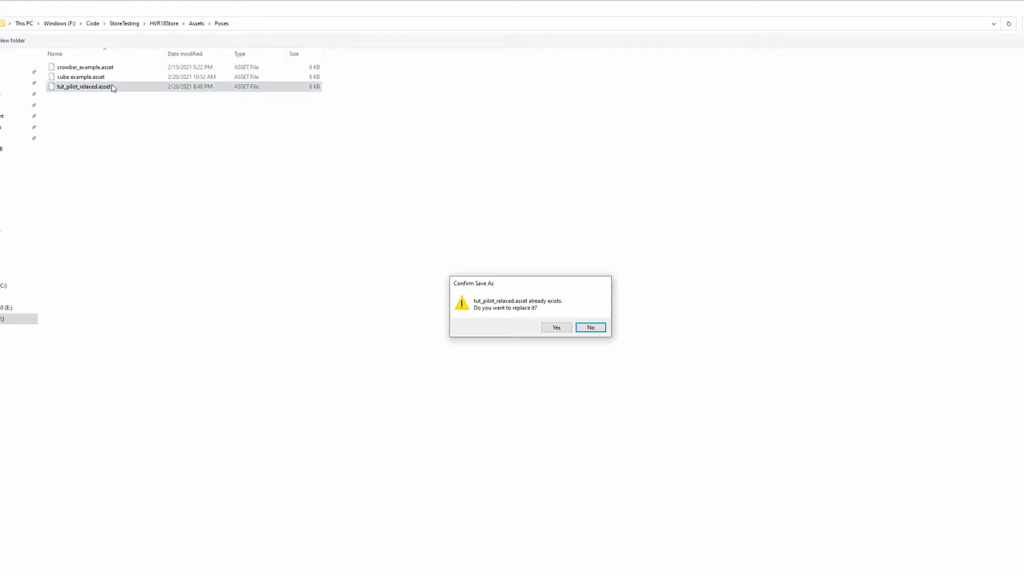
left_click(555, 328)
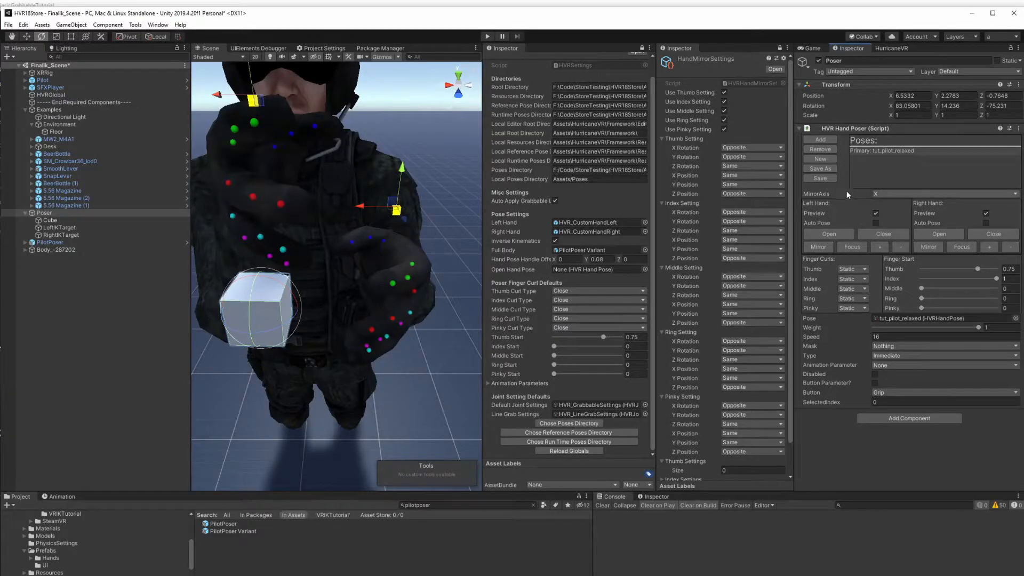
Reselect the Poser object and straighten the left hand's index finger by rotating its green bone handles
right_click_drag(369, 196, 367, 257)
left_click(343, 303)
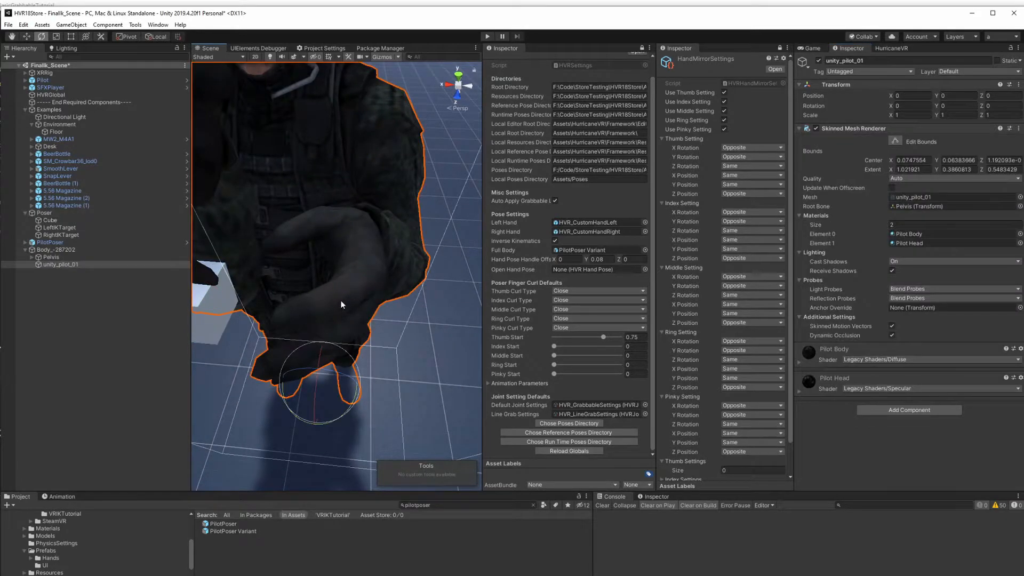
left_click(64, 212)
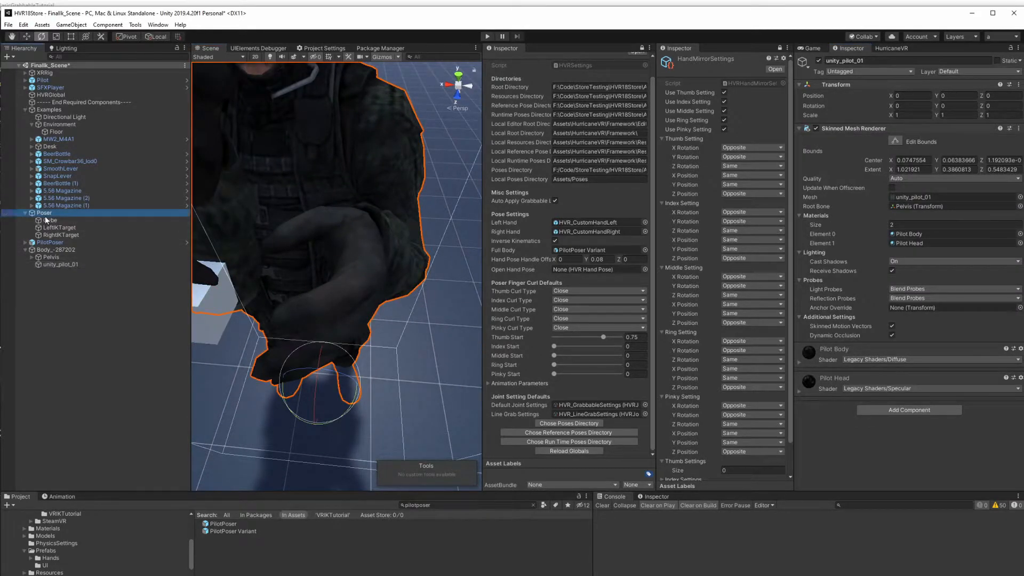
left_click_drag(364, 287, 370, 331)
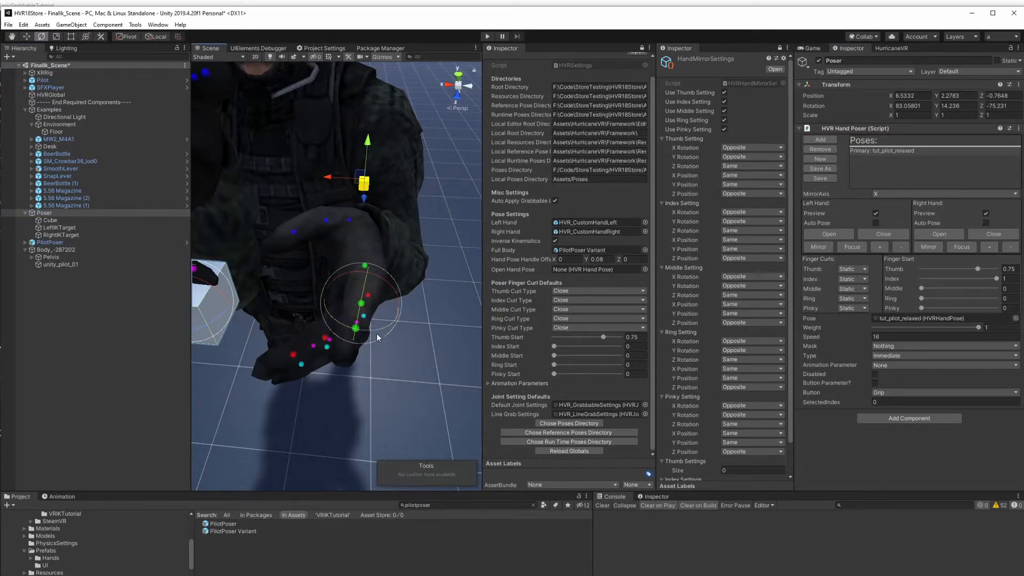
left_click(357, 328)
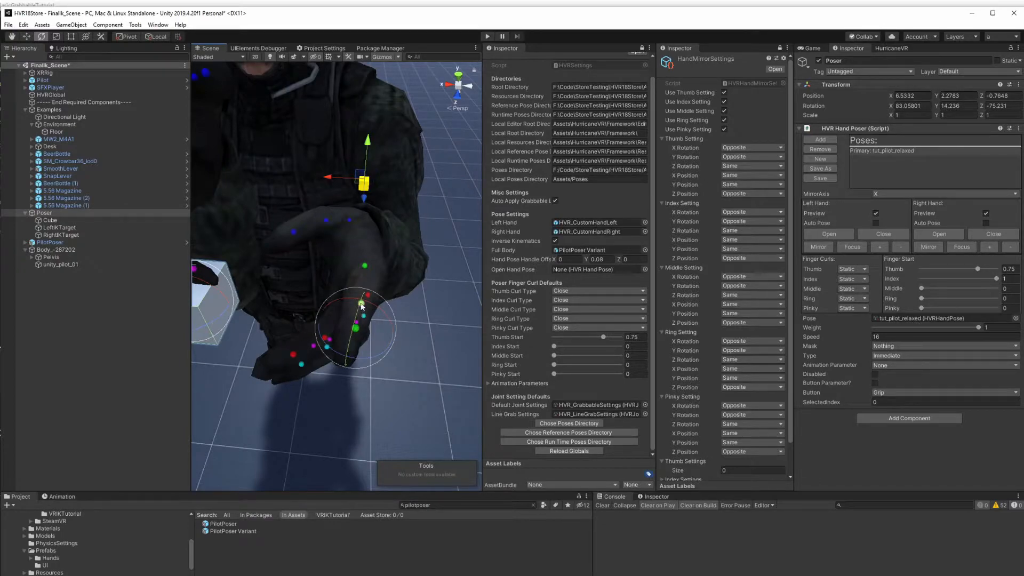
left_click_drag(374, 314, 311, 318, "alt")
left_click(311, 310)
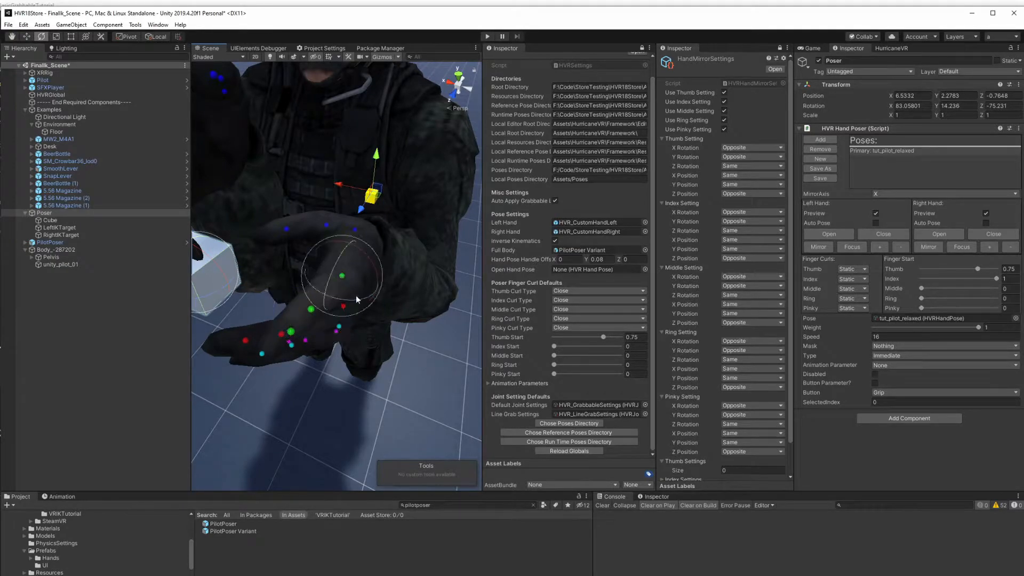
left_click_drag(356, 296, 335, 272, "alt")
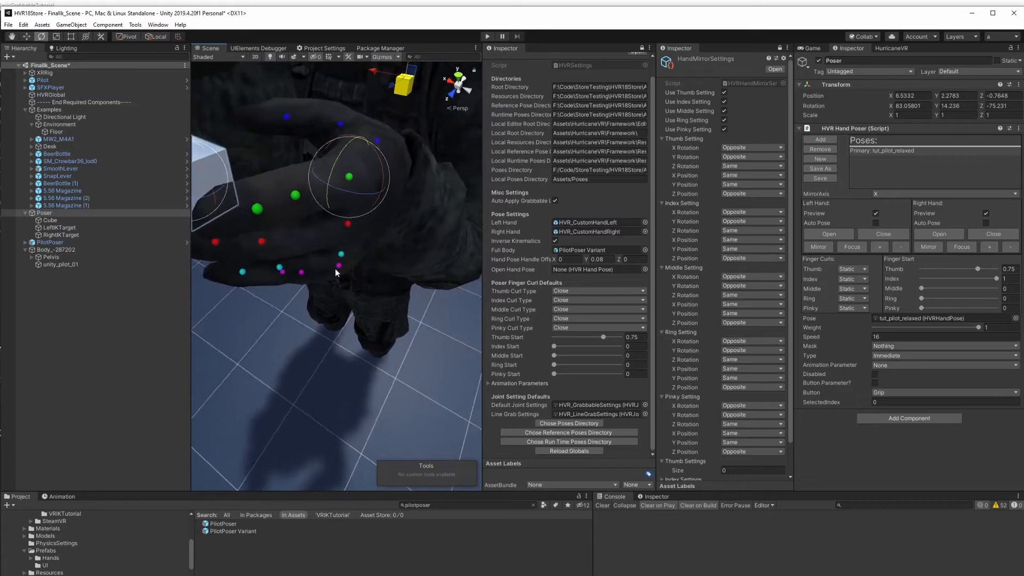
Straighten the left hand's remaining fingers by rotating their bones, starting again from the Poser object
left_click(347, 230)
left_click(79, 212)
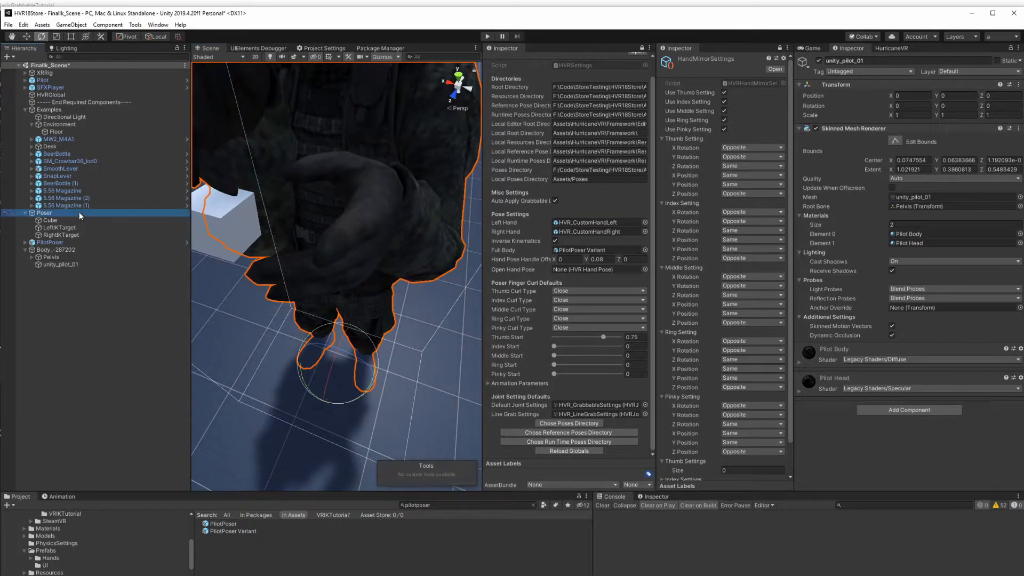
left_click(373, 242)
left_click_drag(370, 267, 413, 293)
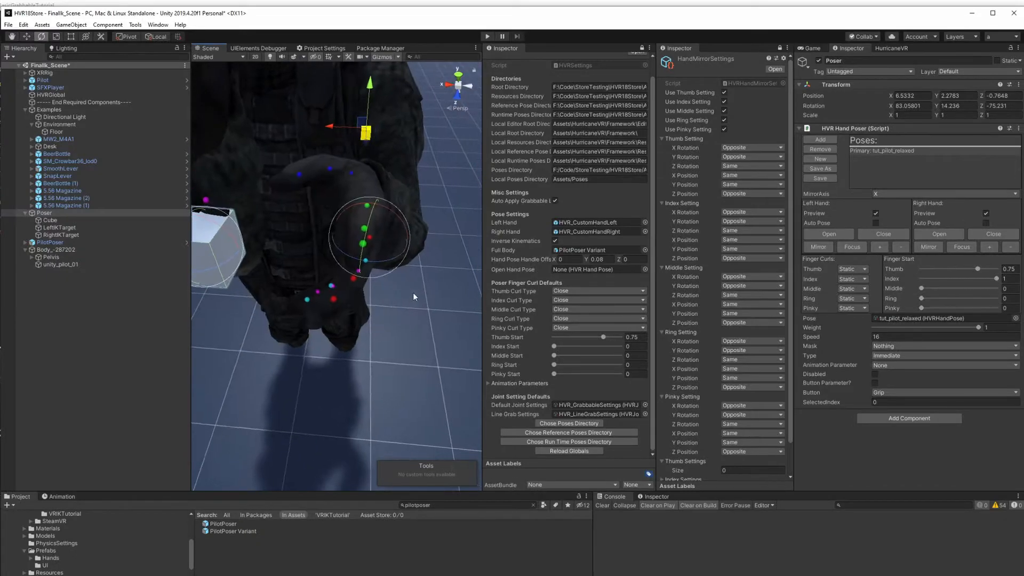
left_click(355, 279)
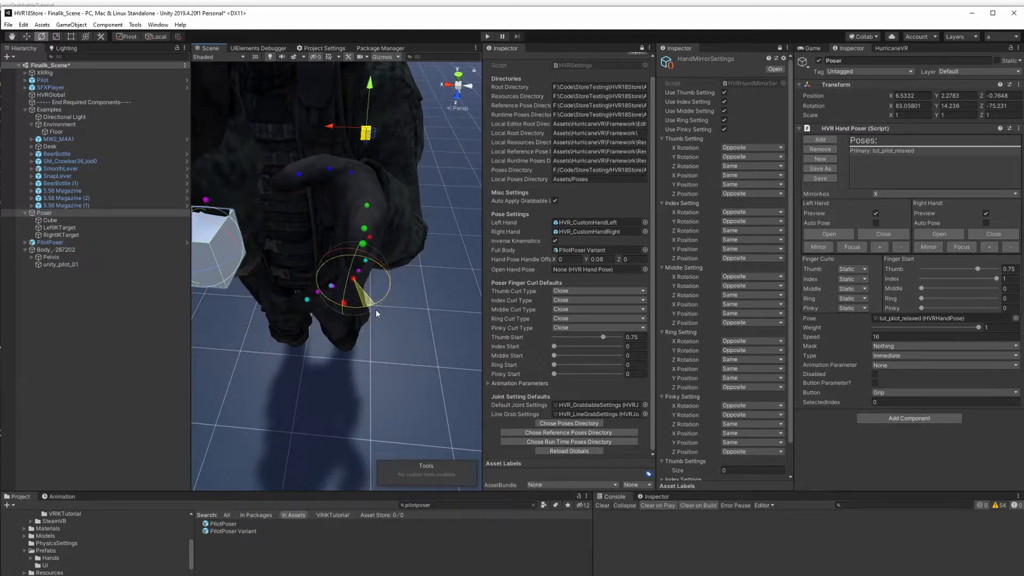
left_click_drag(376, 309, 387, 264, "alt")
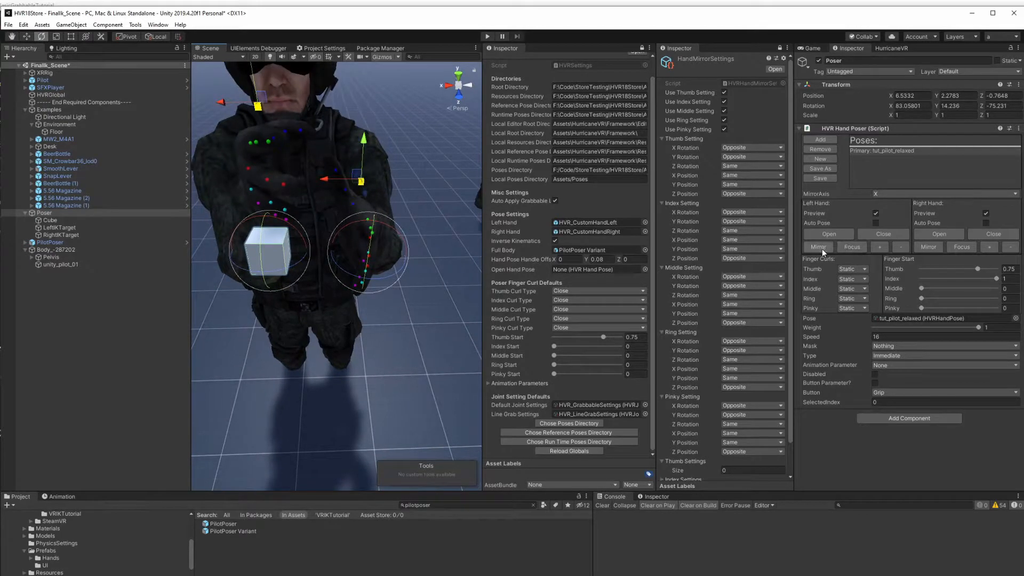
Mirror the left hand's pose to the right hand and adjust the left pinky to spread the fingers wider
left_click(821, 248)
right_click_drag(362, 258, 364, 247)
mouse_move(355, 226)
right_mouse_down()
mouse_move(322, 229)
mouse_move(306, 246)
mouse_move(351, 244)
right_mouse_up()
key("w")
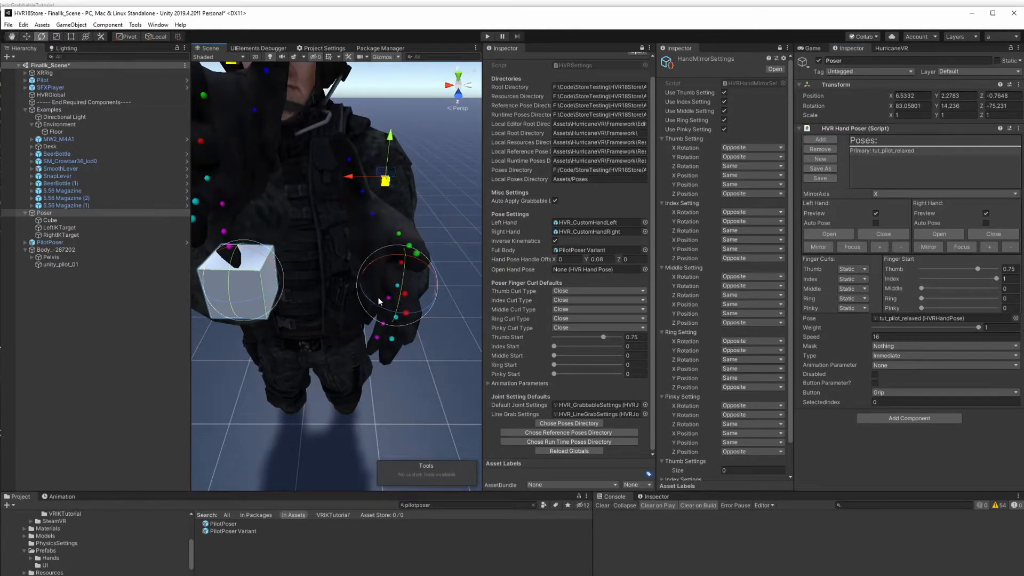
left_click(388, 298)
left_click_drag(387, 333, 401, 335)
Mirror the spread left hand to the right hand and save the pose as tut_pilot_wideopen
left_click(818, 249)
key("s")
right_click_drag(360, 264, 419, 314)
key("w")
key("w")
left_click(820, 168)
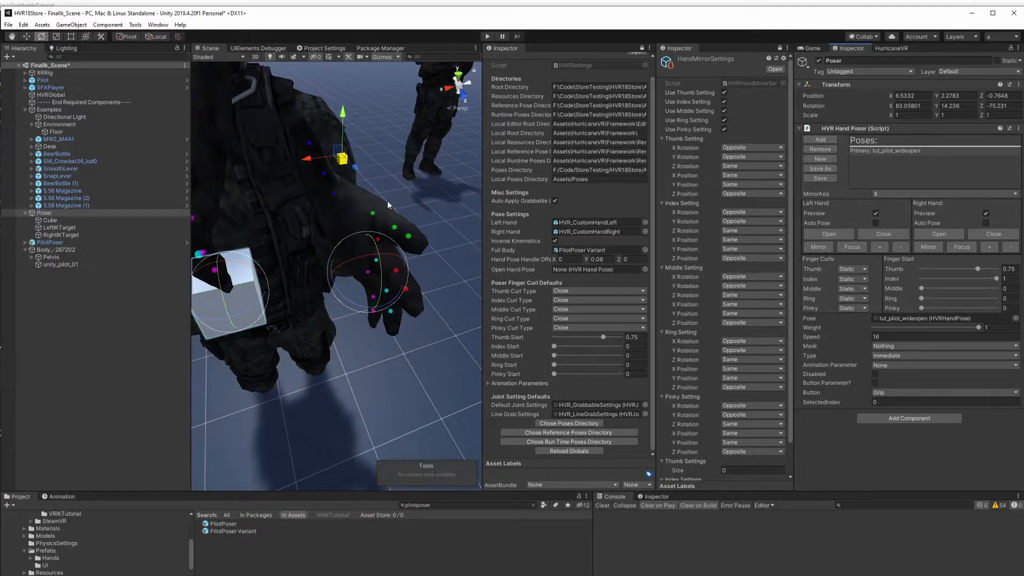
Curl the left hand's index finger inward by rotating its green bone handles
right_click_drag(388, 206, 459, 238)
key("w")
key("s")
key("w")
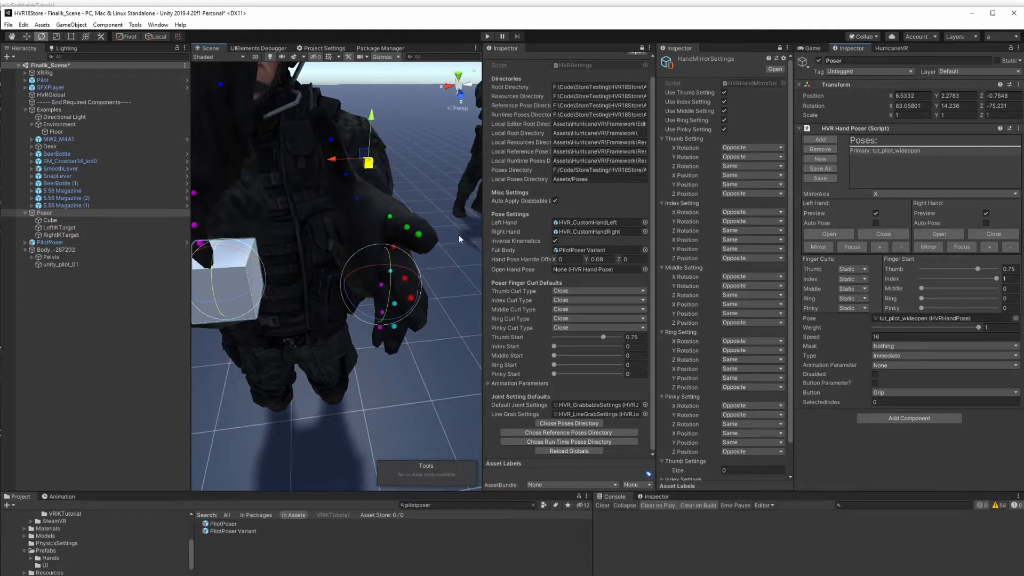
left_click(390, 216)
left_click_drag(402, 224, 310, 246)
left_click(383, 227)
left_click(352, 227)
left_click(382, 213)
left_click(298, 243)
left_click(304, 170)
left_click_drag(304, 170, 368, 293, "alt")
Curl the left hand's middle, ring and pinky fingers into a fist by rotating each finger bone
left_click(379, 200)
left_click(343, 221)
left_click(377, 162)
left_click(341, 238)
left_click(403, 236)
left_click(339, 194)
left_click(425, 243)
left_click(412, 243)
left_click(360, 291)
left_click(394, 268)
left_click(402, 176)
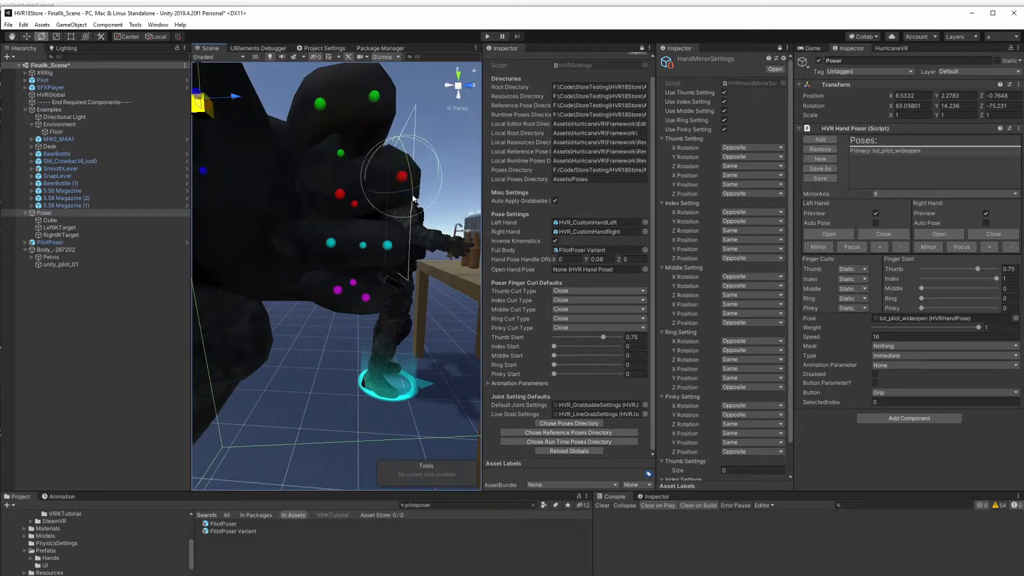
Reselect the Poser object and fold the left thumb in over the closed fingers
left_click(320, 213)
left_click_drag(320, 213, 427, 256, "alt")
left_click(44, 213)
left_click(363, 256)
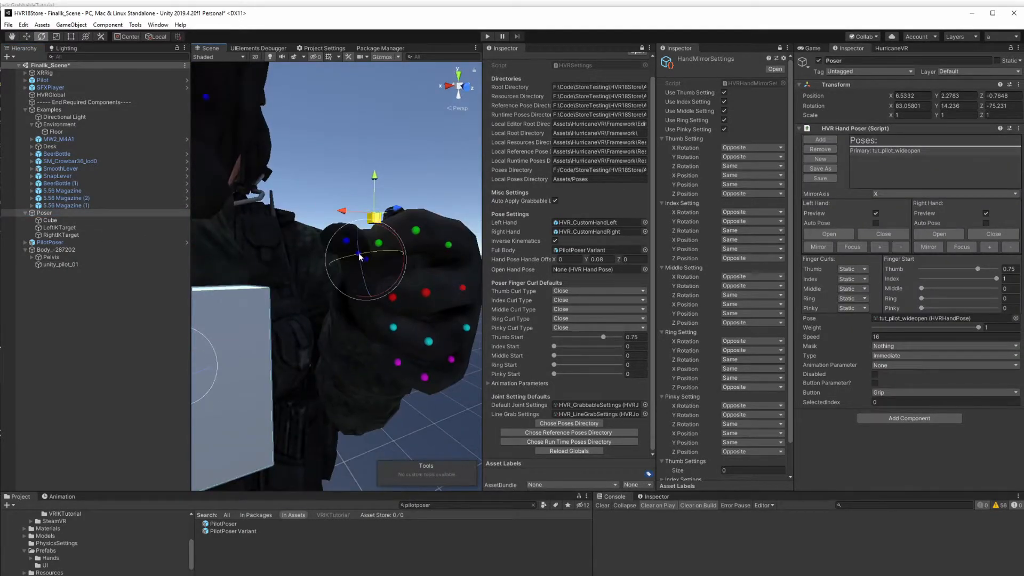
left_click(354, 273)
left_click_drag(350, 306, 367, 373)
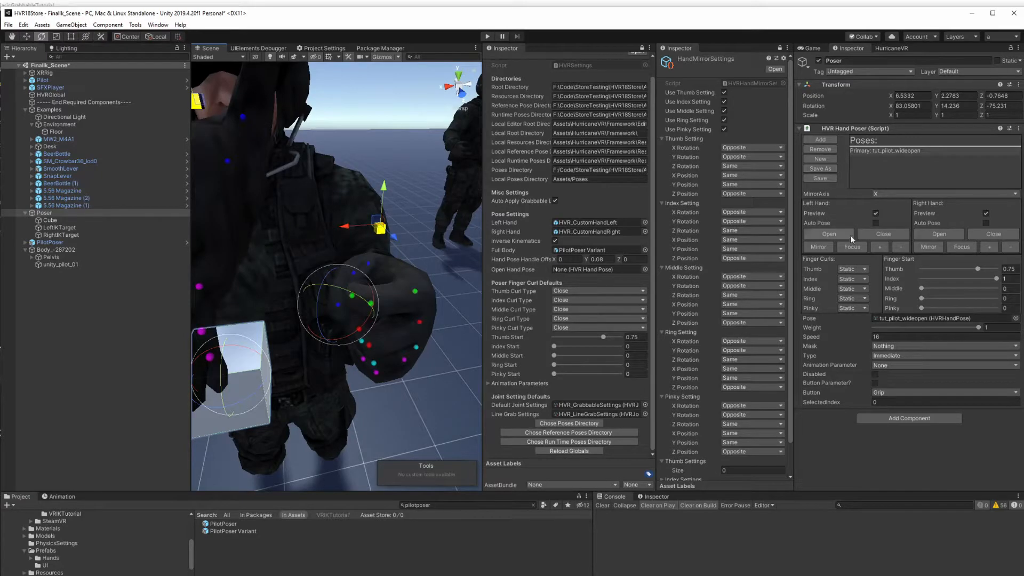
Mirror the left fist to the right hand and save the pose as tut_pilot_closedhand
left_click(819, 247)
scroll(384, 256, "down", 4)
left_click_drag(384, 256, 352, 255, "alt")
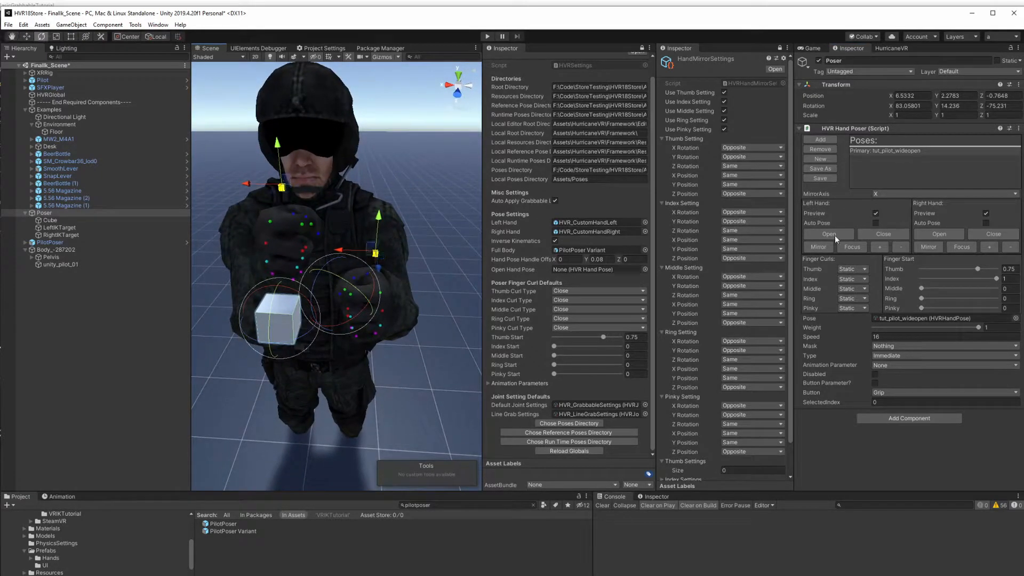
left_click(821, 169)
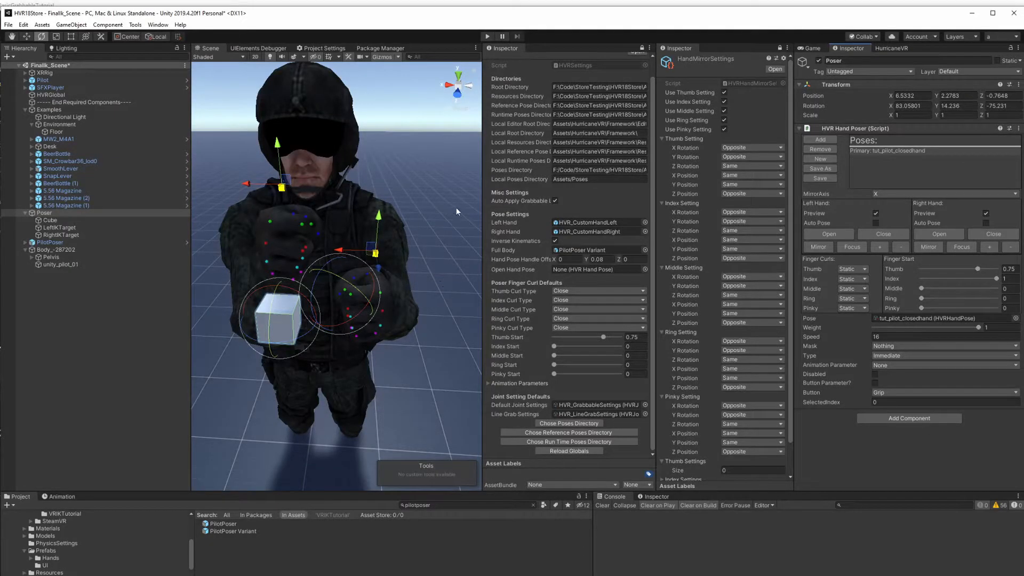
Turn off the left and right hand previews in the HVR Hand Poser
right_click_drag(456, 208, 317, 211)
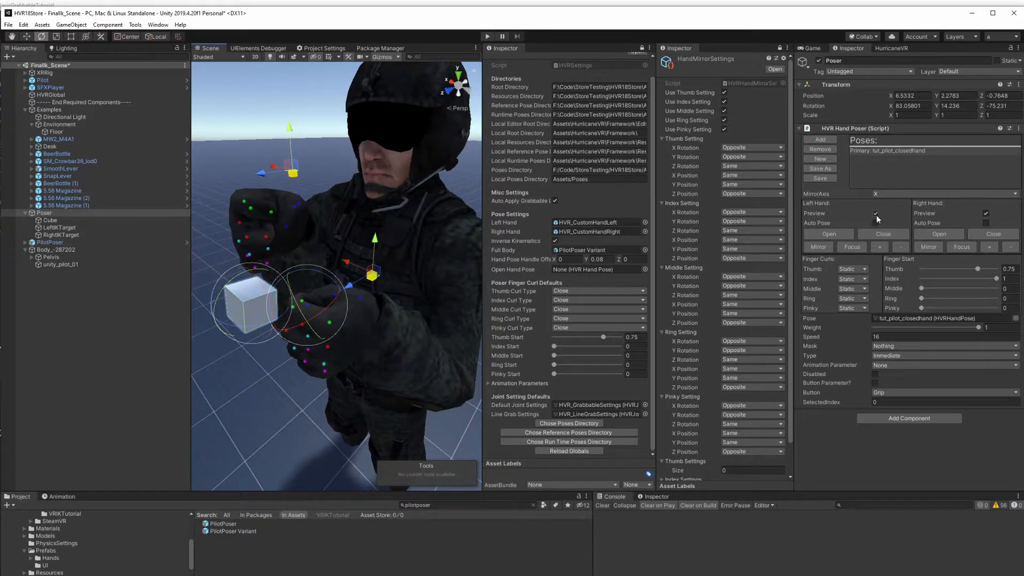
left_click(875, 213)
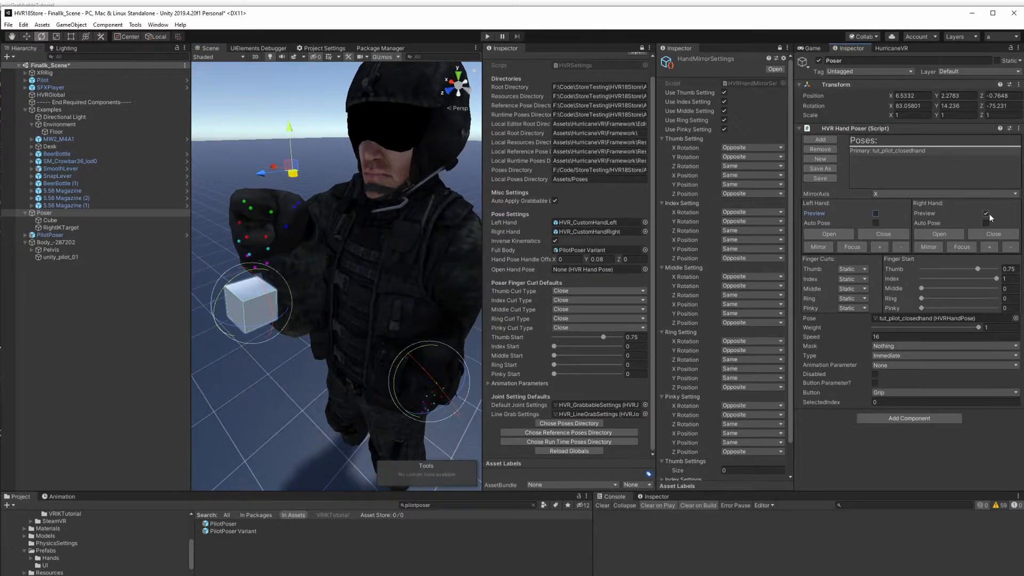
left_click(986, 213)
left_click_drag(421, 224, 435, 233, "alt")
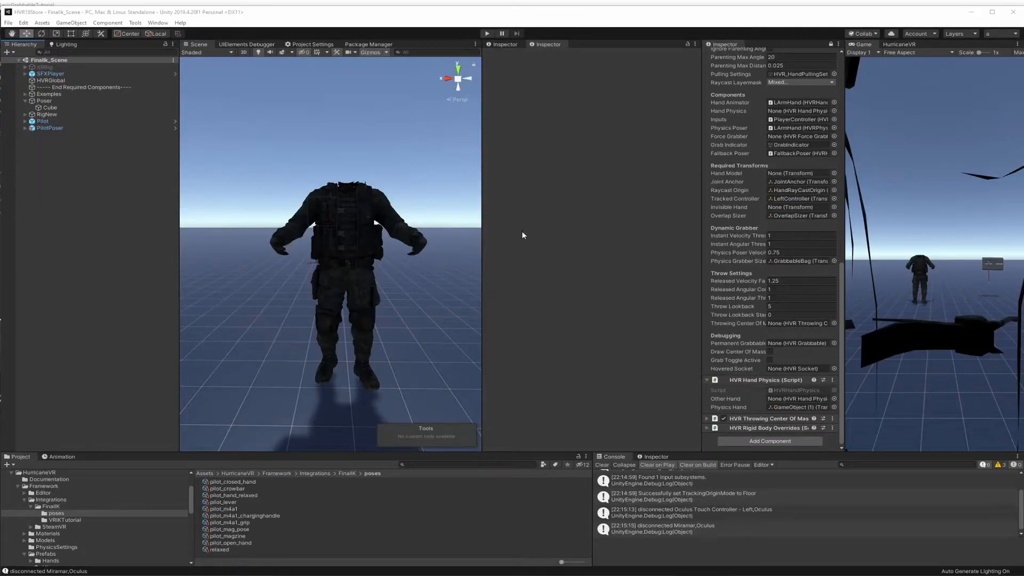
Open the Pilot prefab, expand LArmHand's HVR Physics Poser and assign its HVR Posable Hand as the Hand
left_click(83, 122)
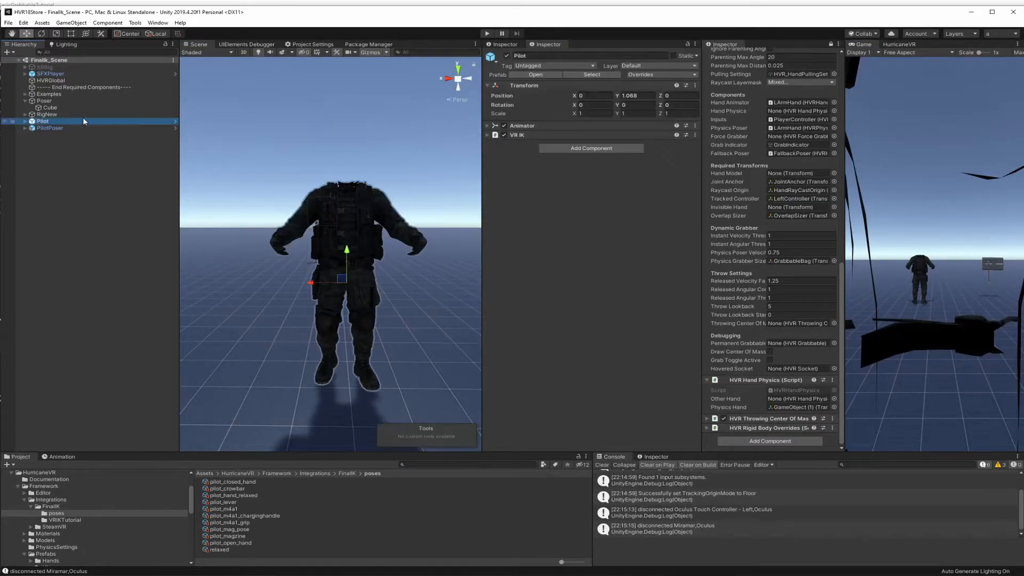
left_click(176, 122)
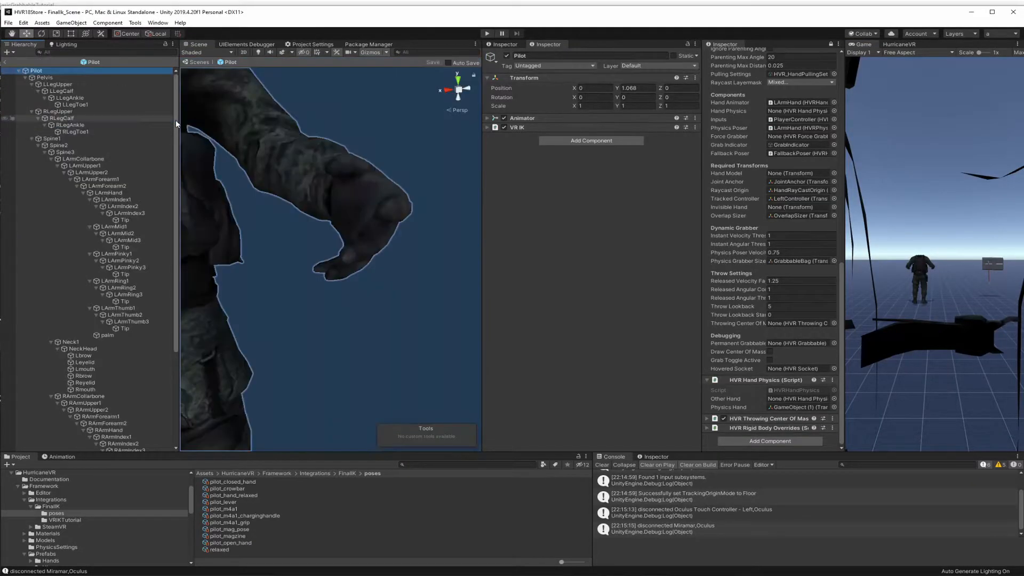
left_click(130, 193)
left_click(487, 128)
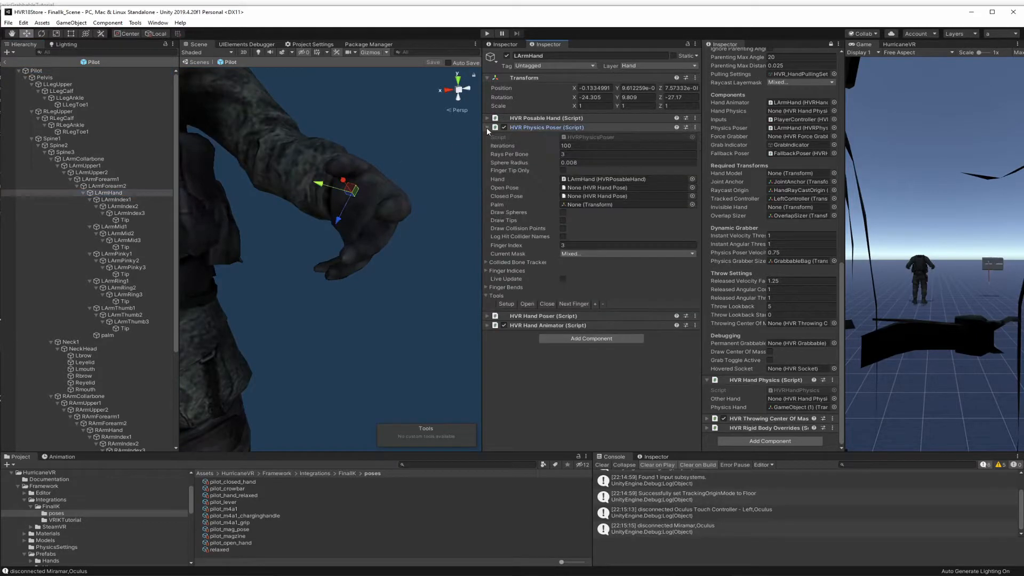
left_click_drag(534, 118, 583, 178)
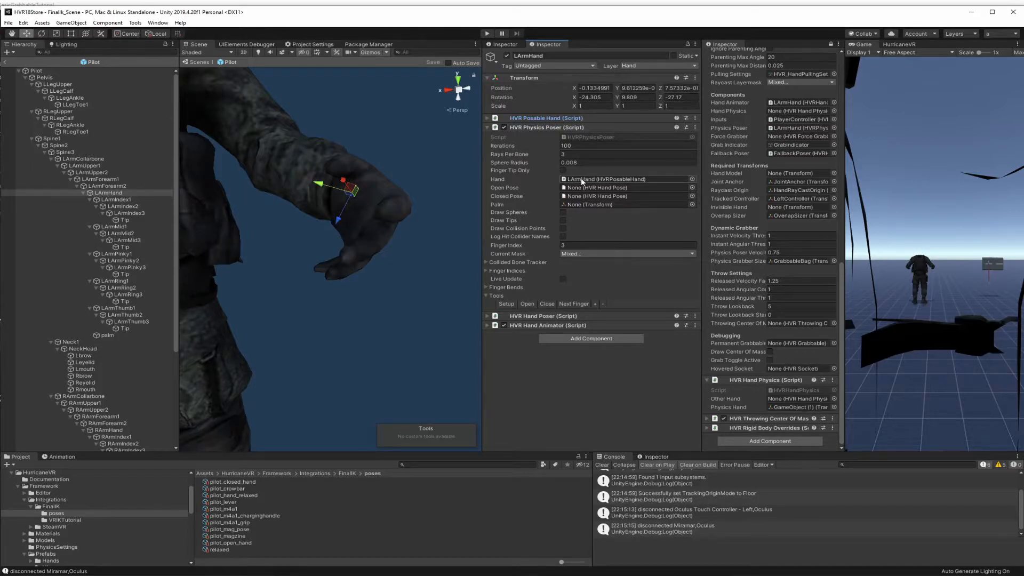
Assign tut_pilot_wideopen as the Open Pose and tut_pilot_closedhand as the Closed Pose in LArmHand's HVR Physics Poser
left_click(692, 188)
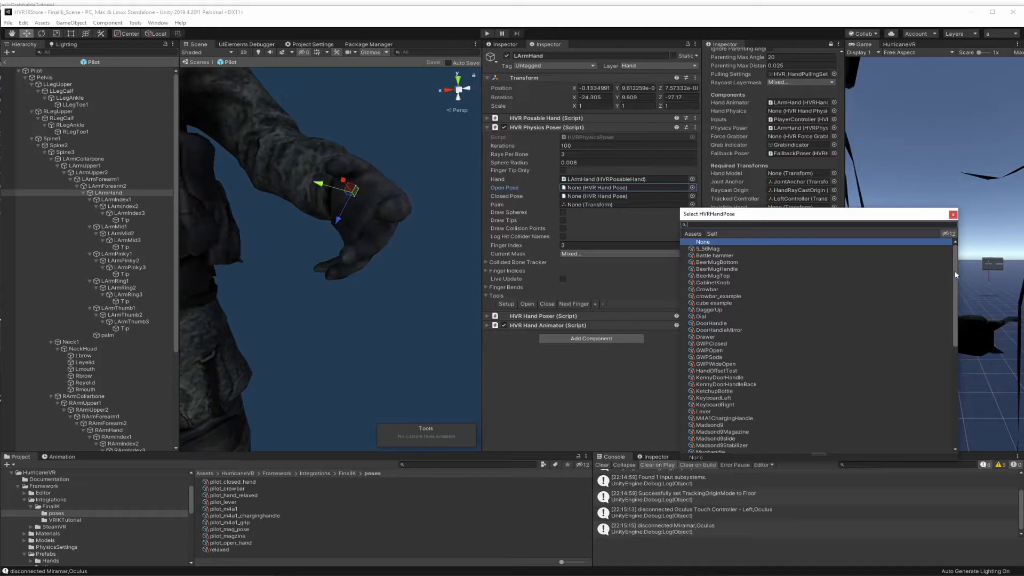
left_click_drag(954, 270, 946, 398)
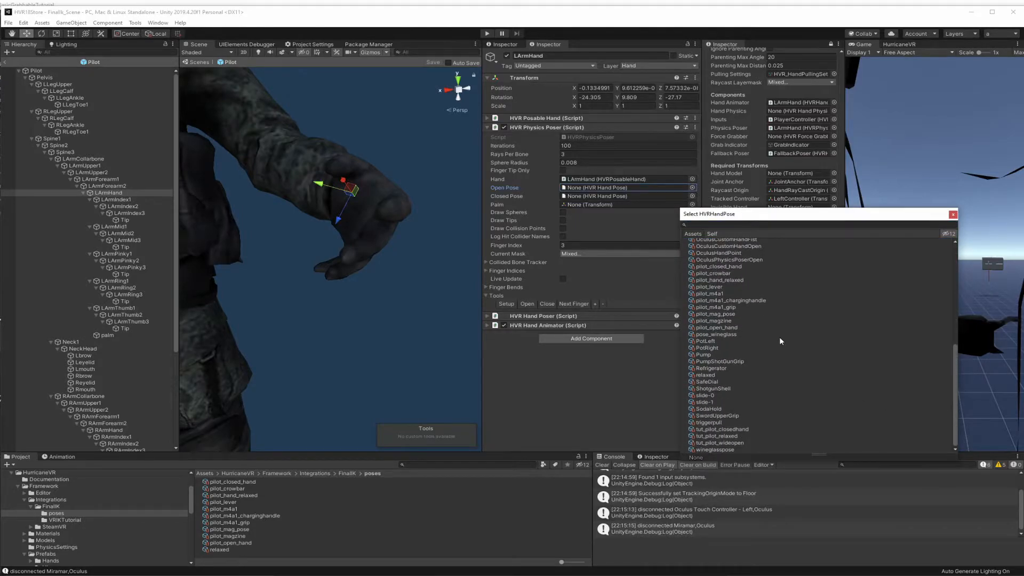
left_click(722, 443)
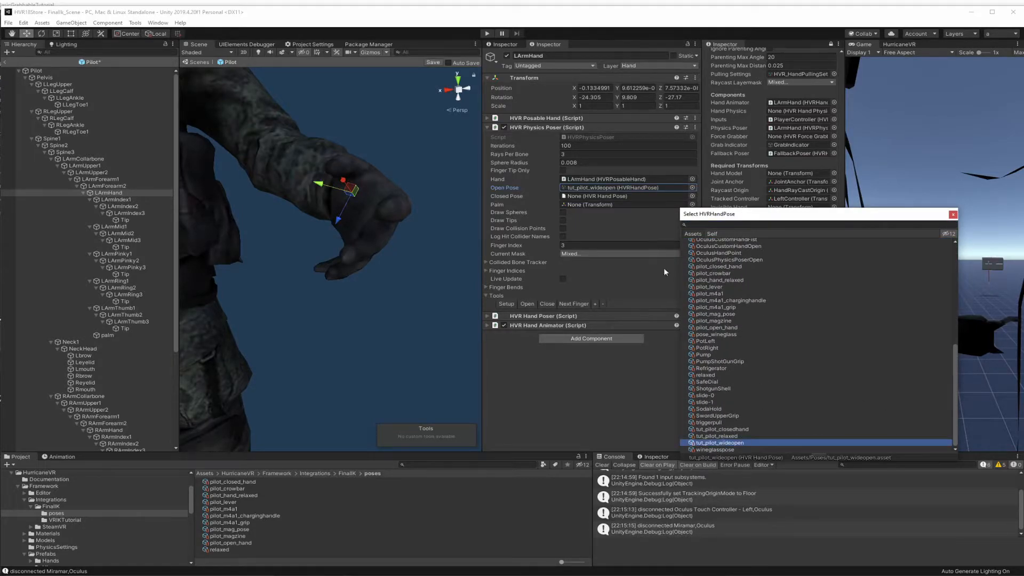
left_click(691, 197)
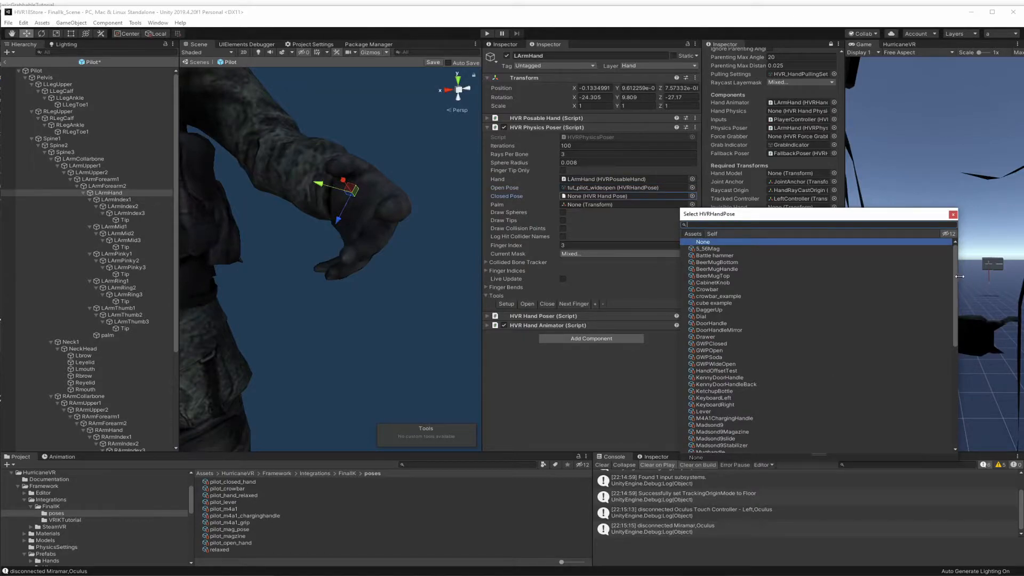
left_click_drag(954, 276, 922, 402)
left_click(730, 429)
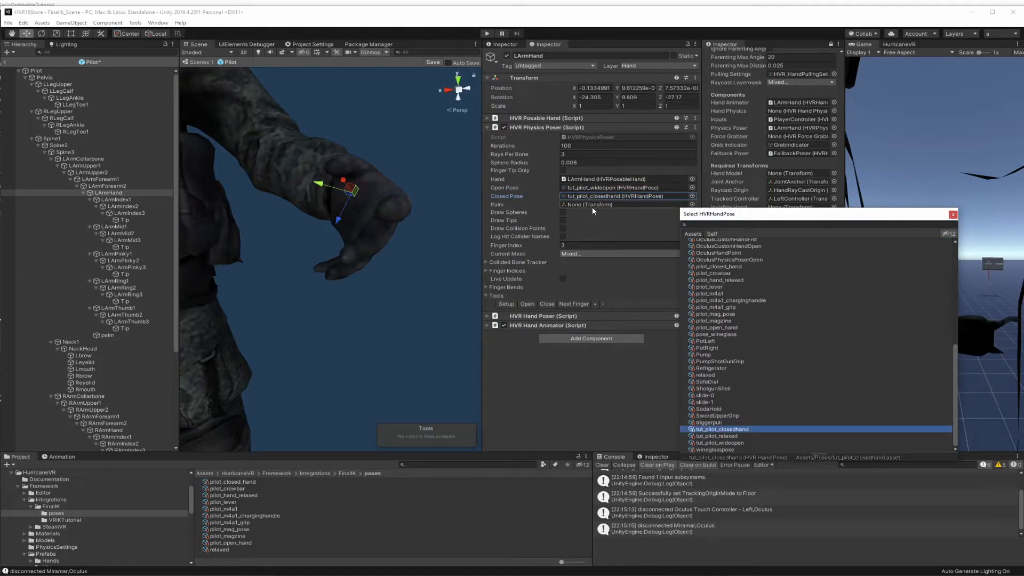
Assign the left hand's palm transform as the Palm of LArmHand's HVR Physics Poser
left_click_drag(109, 336, 621, 204)
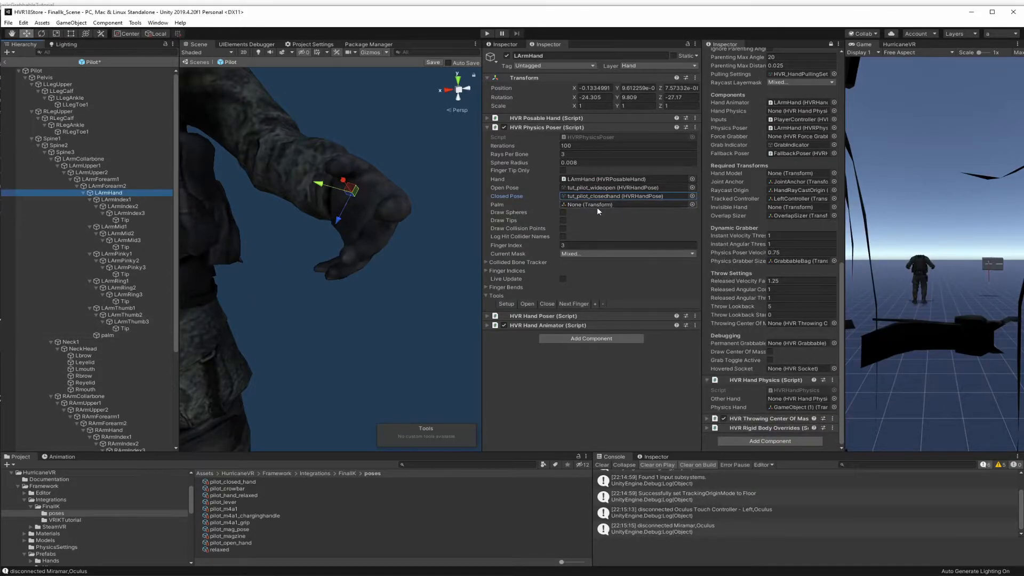
left_click(110, 335)
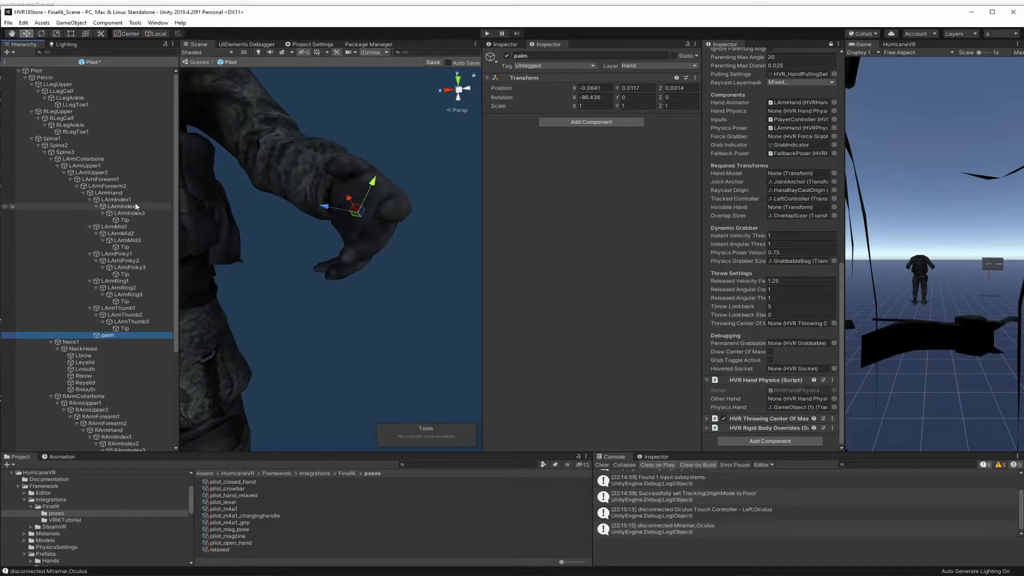
left_click(121, 193)
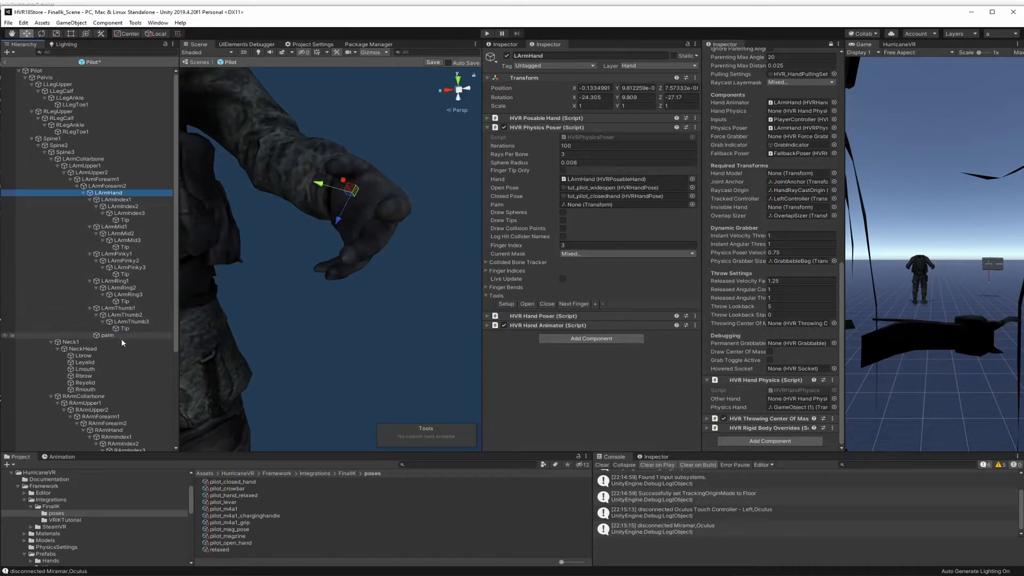
left_click_drag(108, 335, 597, 208)
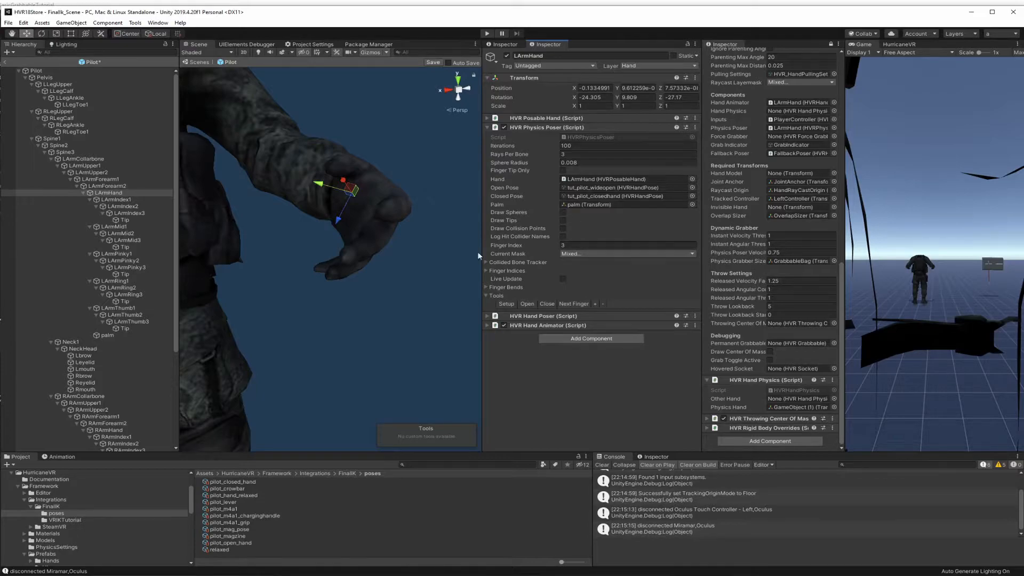
Enable Draw Spheres and Draw Tips for the left hand's physics poser and run its Setup
left_click_drag(338, 279, 485, 244, "alt")
right_click_drag(484, 245, 441, 248)
scroll(428, 241, "down", 5)
scroll(421, 241, "up", 1)
key("w")
scroll(418, 245, "down", 1)
key("s")
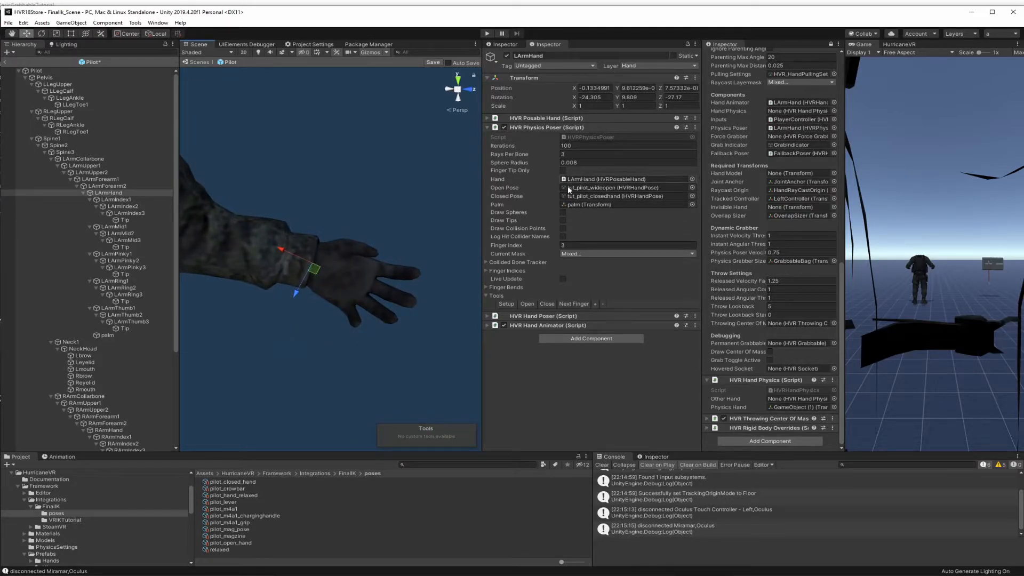
left_click(563, 213)
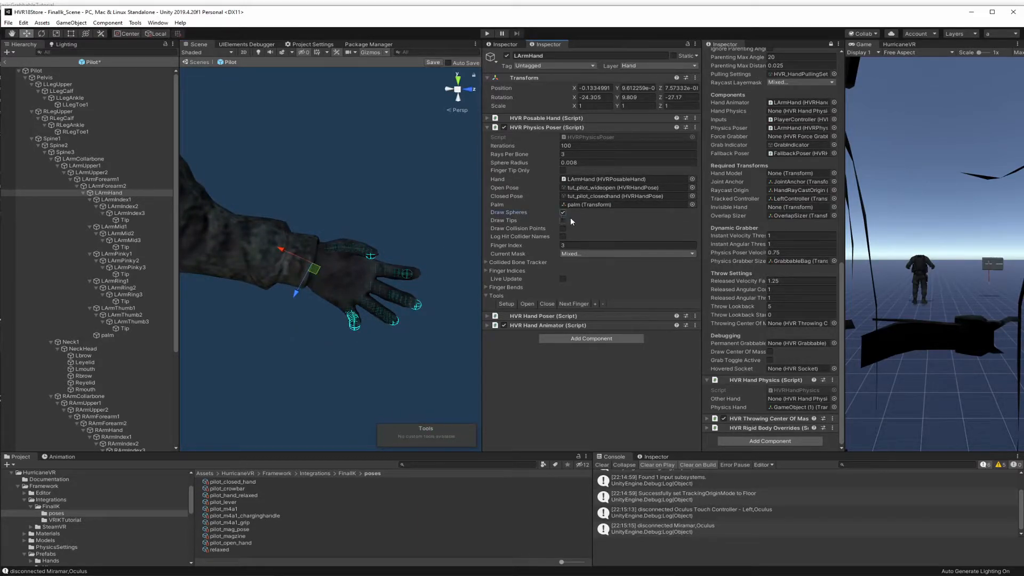
left_click(562, 220)
mouse_move(411, 245)
right_mouse_down()
mouse_move(444, 262)
mouse_move(433, 265)
right_mouse_up()
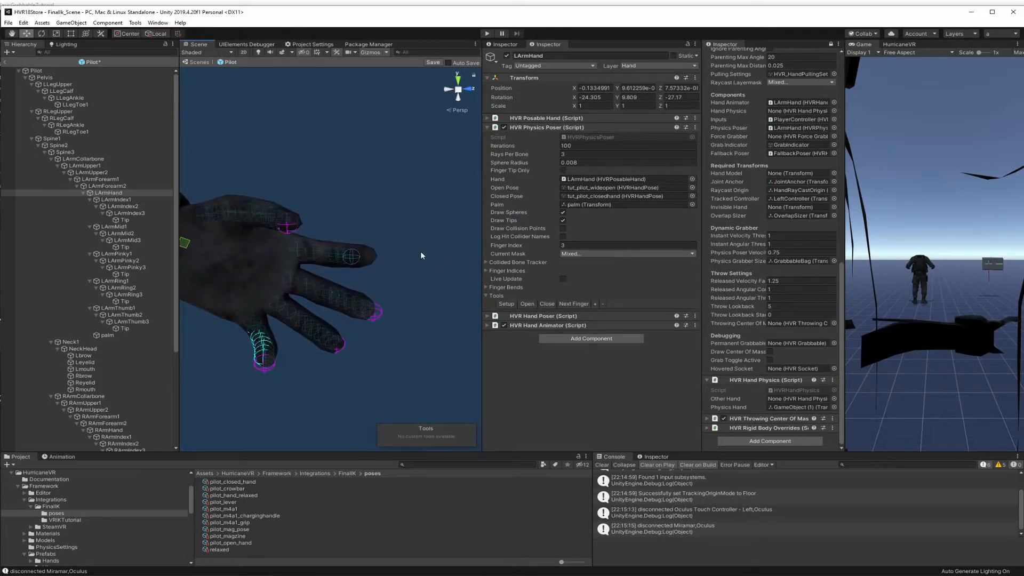
left_click(506, 305)
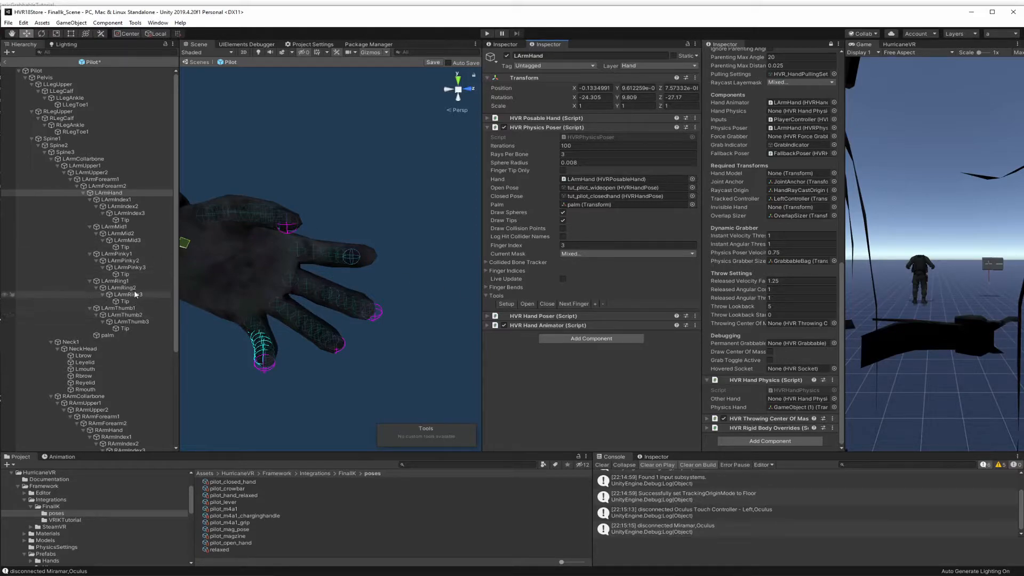
Move the left index finger's Tip to about X -0.0204 and shift the middle finger's Tip to about Y 0.001
left_click(129, 221)
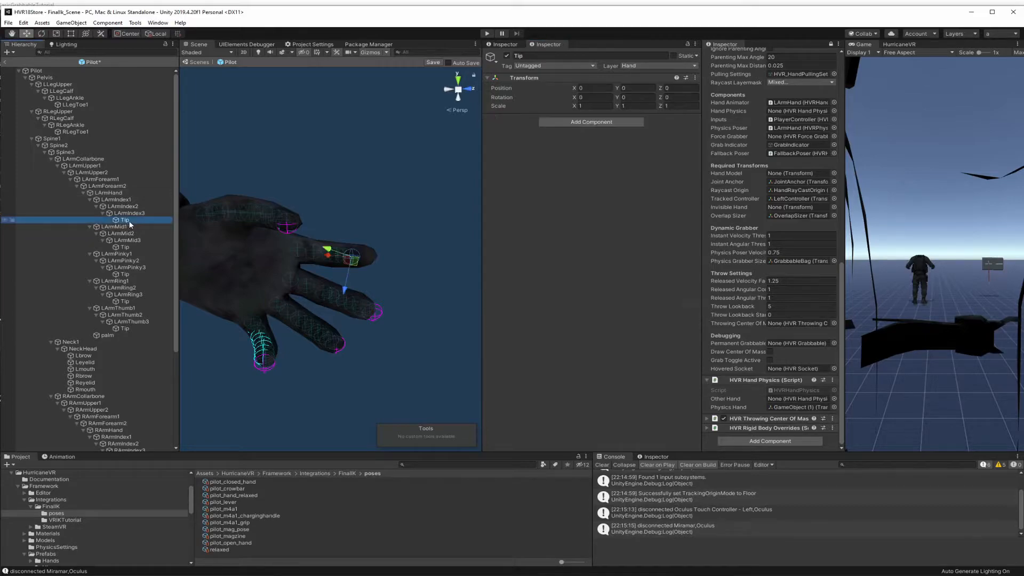
left_click_drag(338, 260, 343, 258)
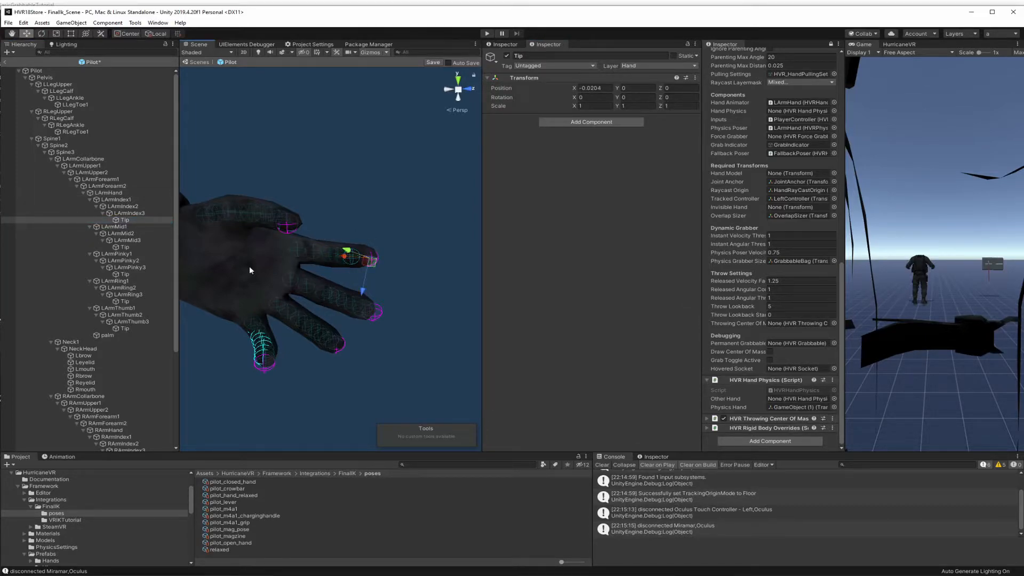
left_click(125, 246)
left_click_drag(407, 306, 381, 302, "alt")
key("s")
right_click_drag(381, 302, 325, 337)
scroll(298, 302, "down", 3)
key("w")
scroll(306, 308, "up", 1)
key("a")
scroll(331, 328, "down", 2)
left_click_drag(290, 302, 269, 299)
right_click_drag(344, 284, 320, 283)
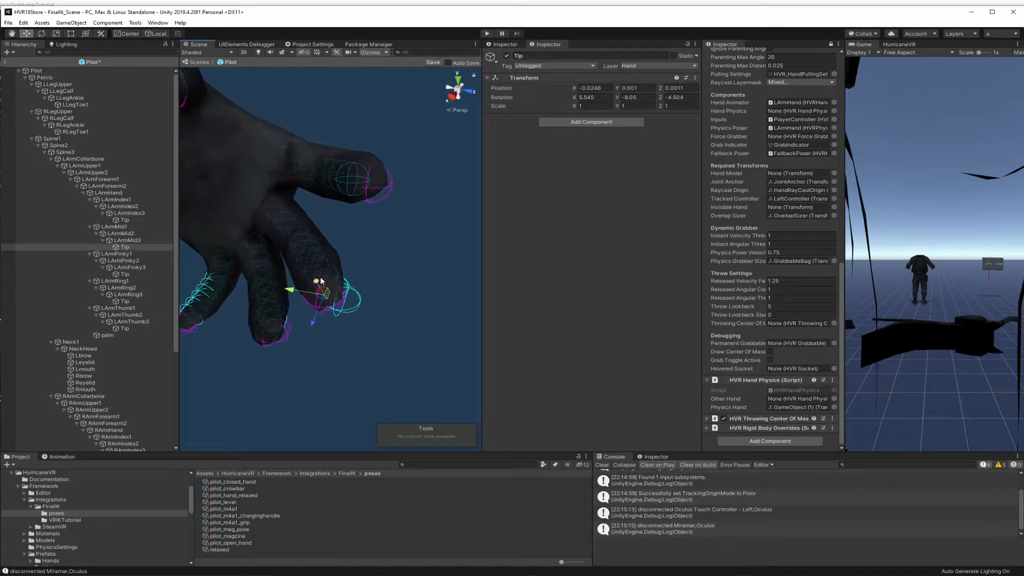
Shift the left index finger's Tip to about Y 0.0038 and reposition the pinky's Tip along its Z axis
left_click(125, 220)
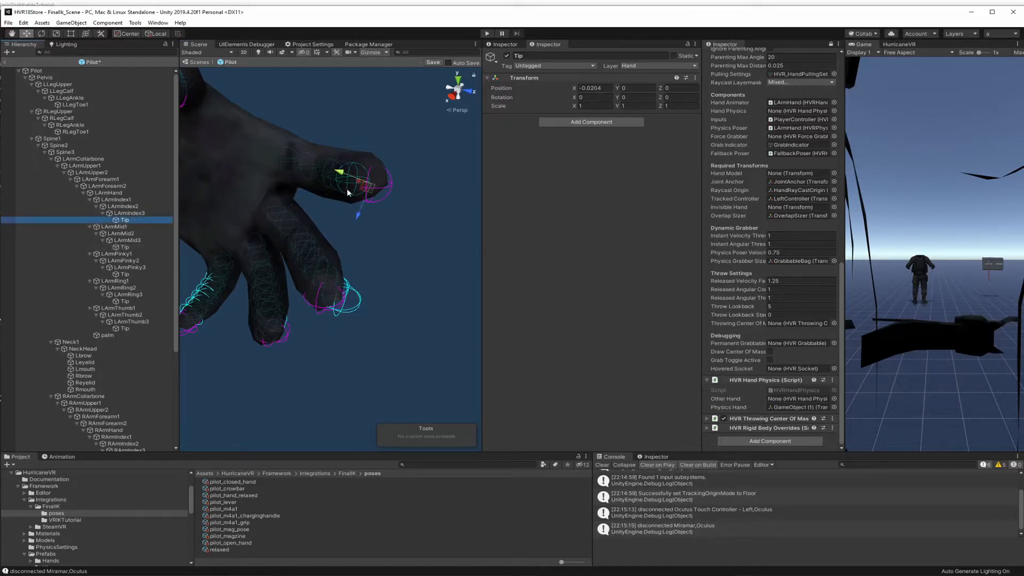
left_click_drag(341, 176, 330, 170)
right_click_drag(364, 231, 347, 243)
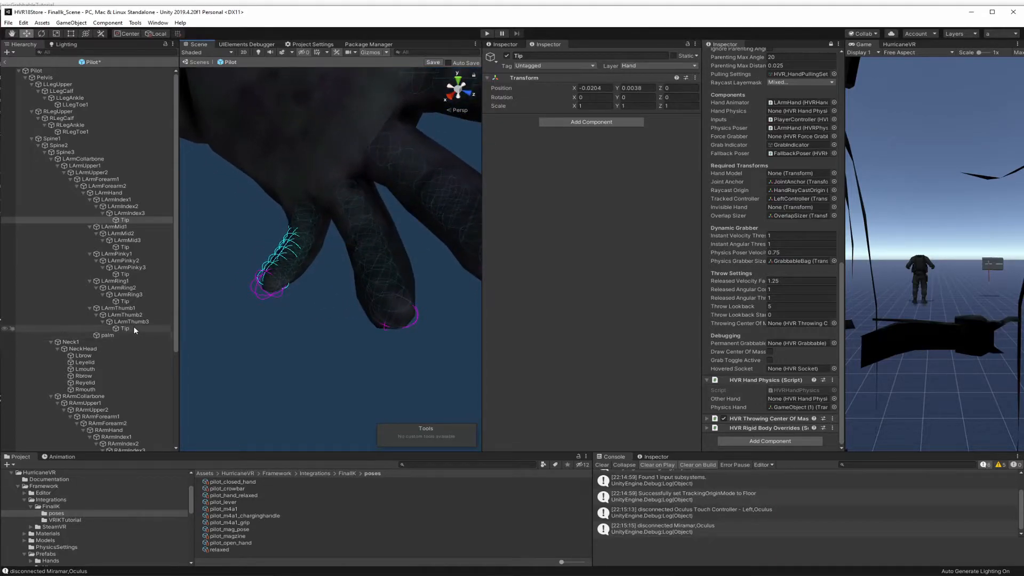
left_click(125, 274)
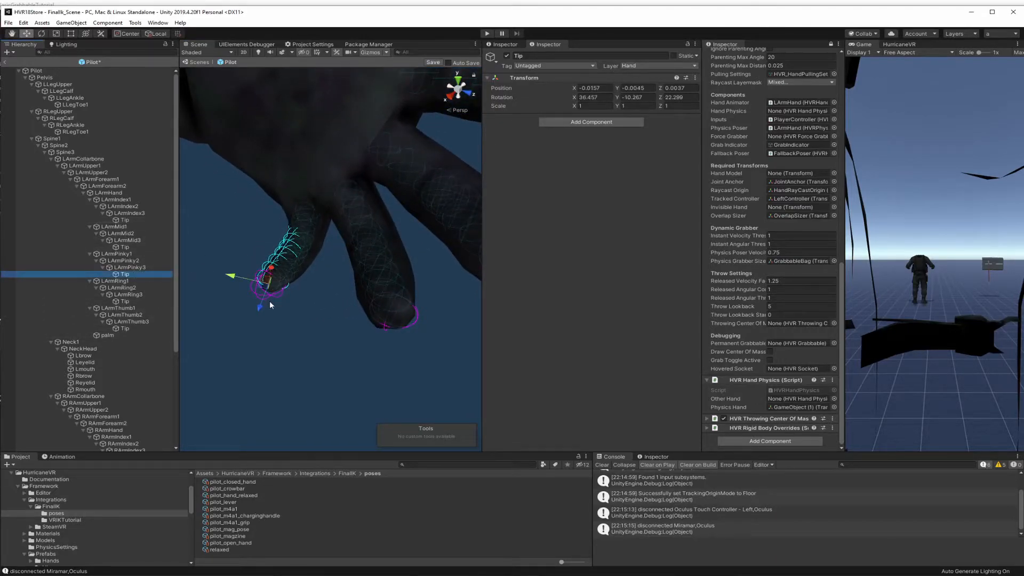
left_click_drag(261, 307, 249, 271)
right_click_drag(342, 306, 351, 255)
Rerun the Setup of LArmHand's physics poser and turn off Draw Tips and Draw Spheres
left_click(253, 225)
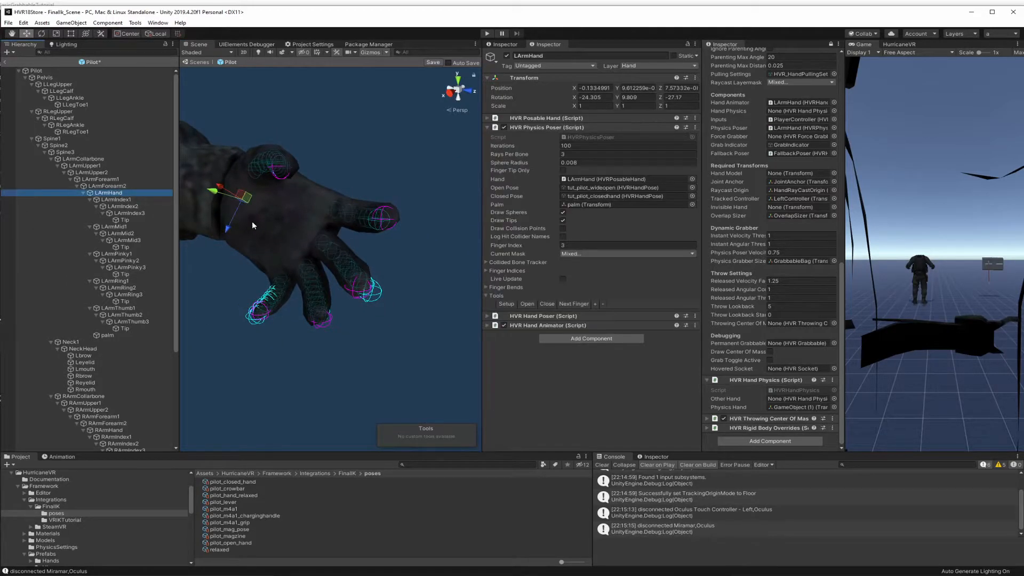
left_click(507, 304)
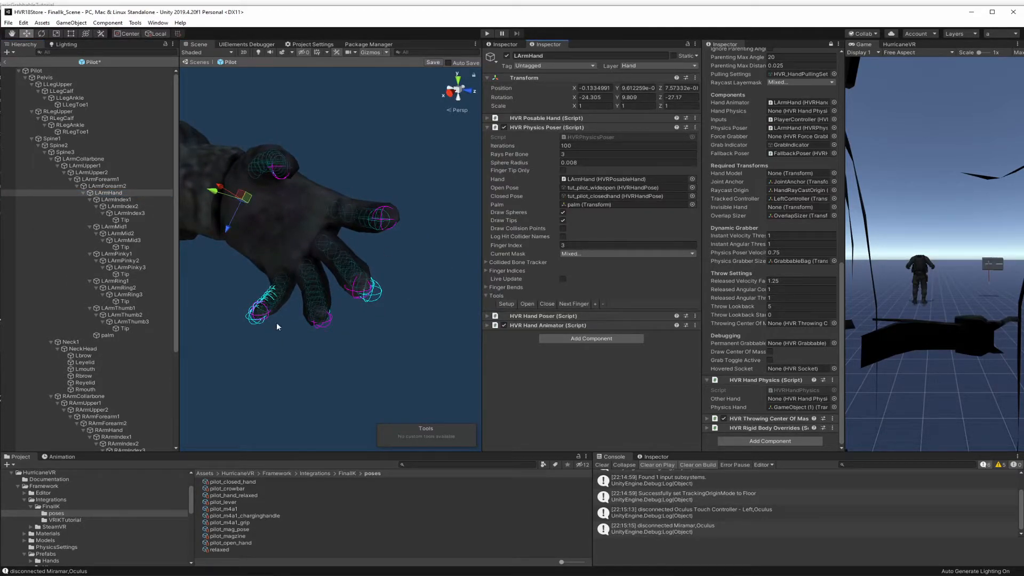
left_click(562, 220)
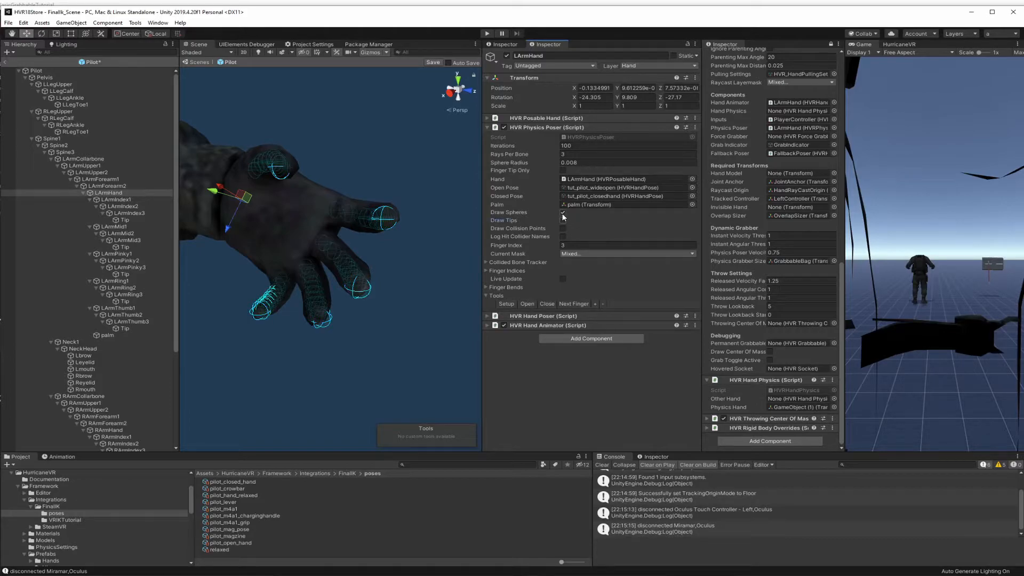
left_click(562, 213)
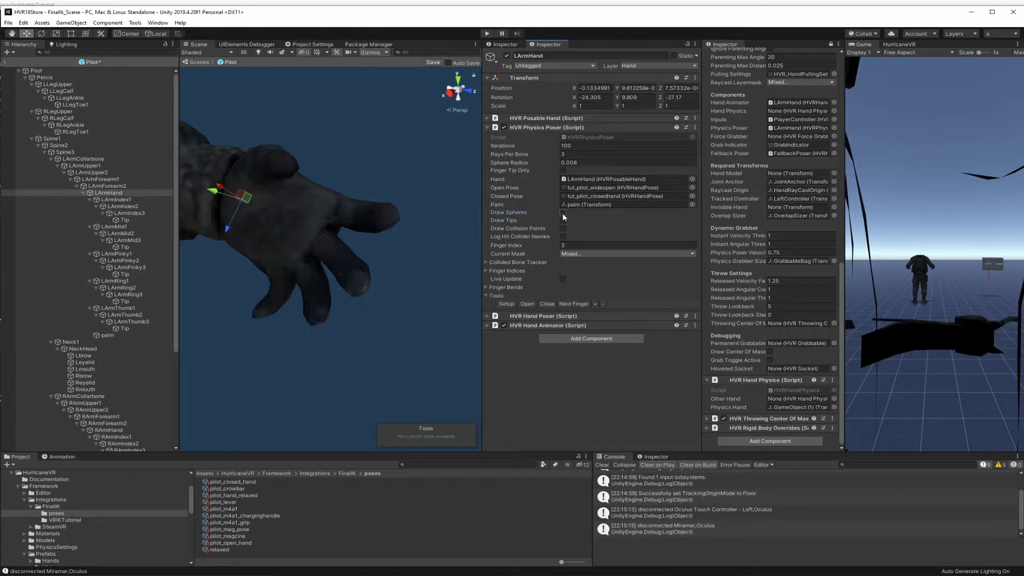
Collapse the physics poser and set tut_pilot_relaxed as the primary pose in LArmHand's HVR Hand Poser
left_click(487, 127)
left_click(488, 137)
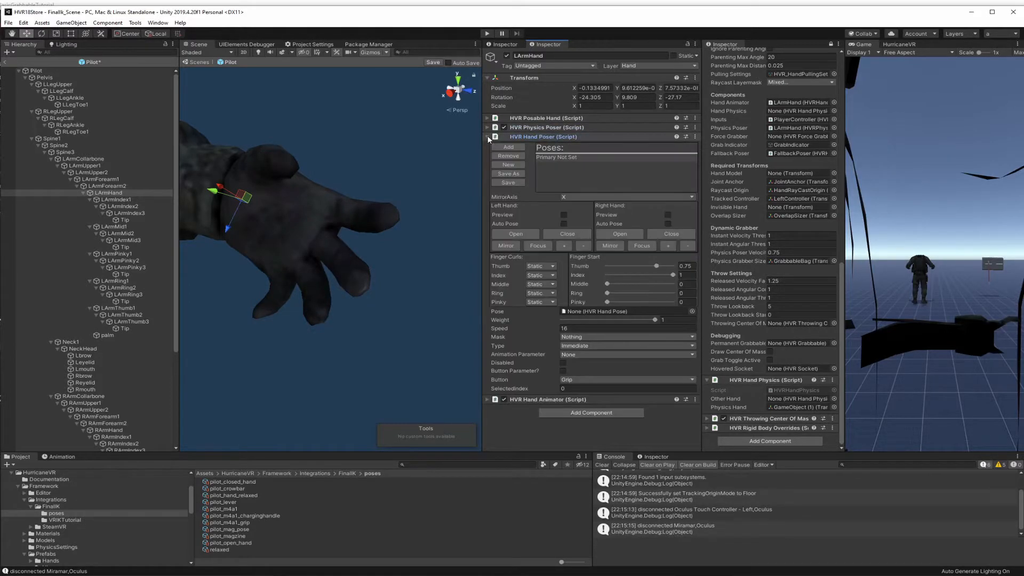
left_click(571, 158)
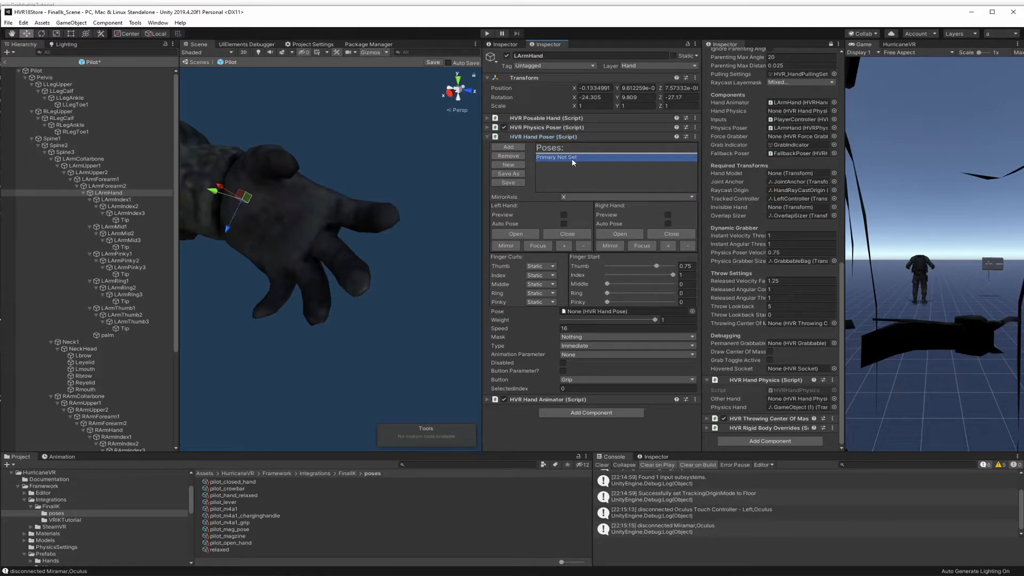
left_click(692, 312)
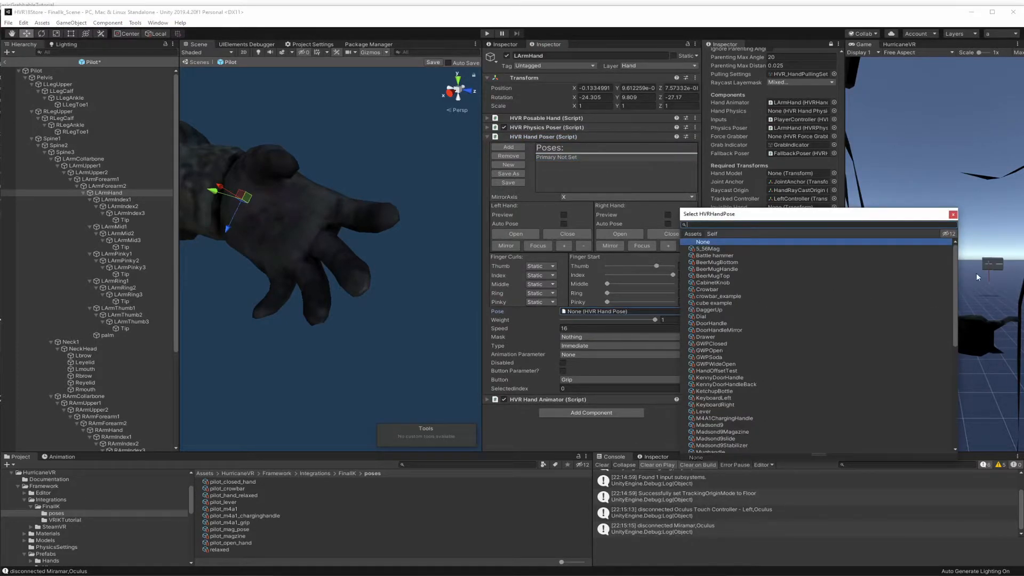
scroll(958, 256, "down", 15)
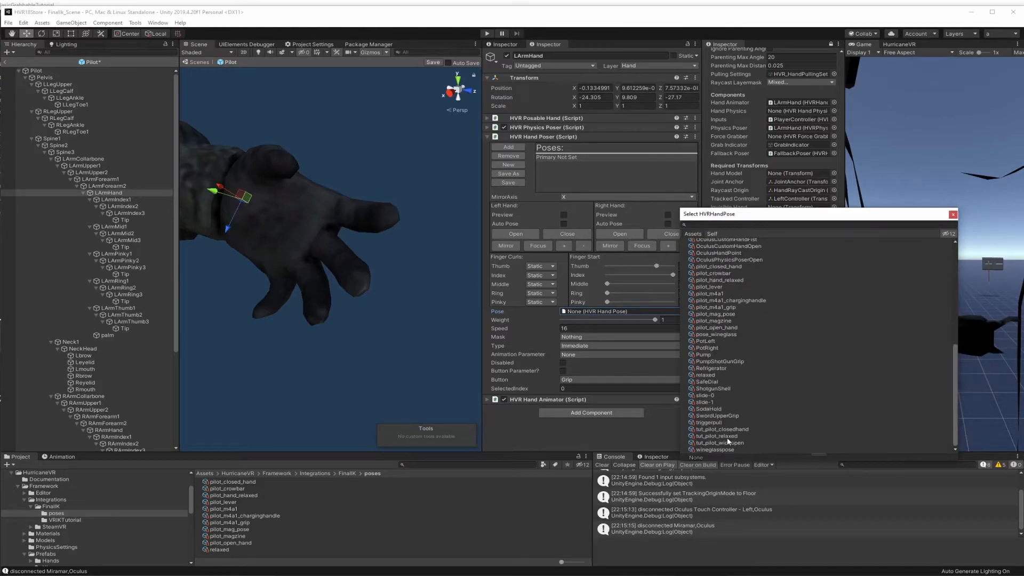
left_click(720, 435)
left_click(952, 214)
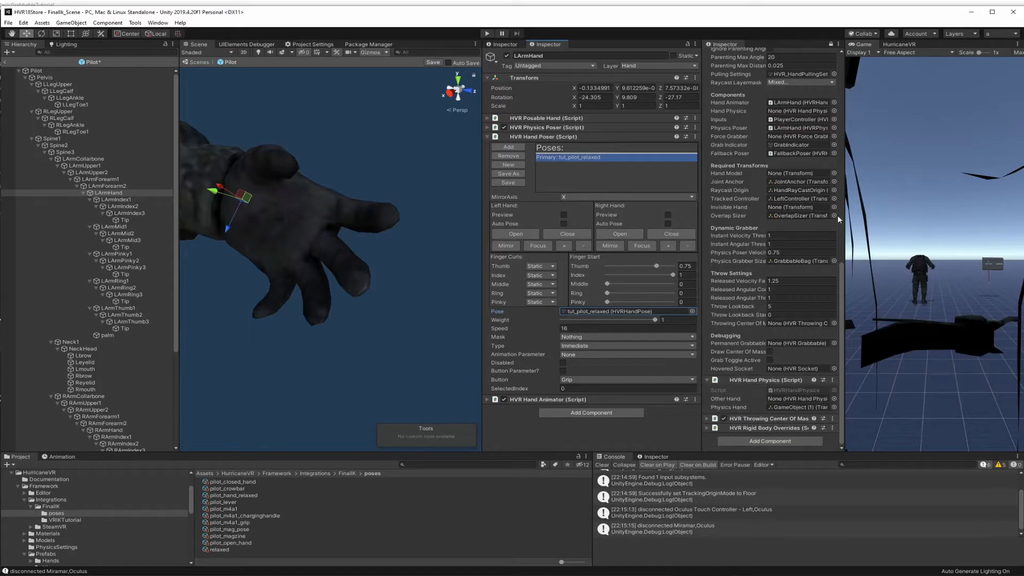
Add a second pose to LArmHand's HVR Hand Poser using tut_pilot_closedhand, with the Thumb's Finger Start set to 0
left_click(513, 146)
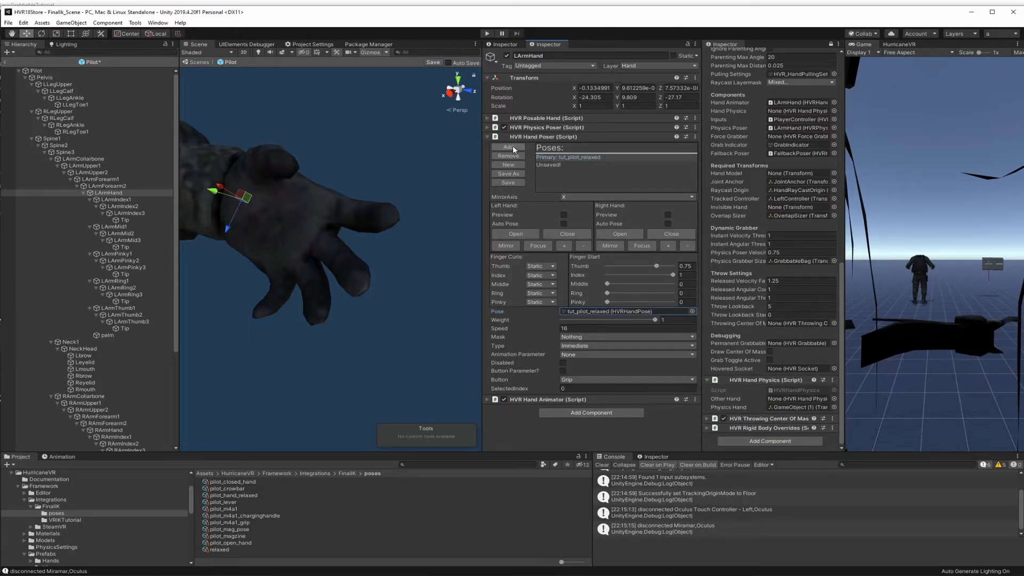
left_click(548, 165)
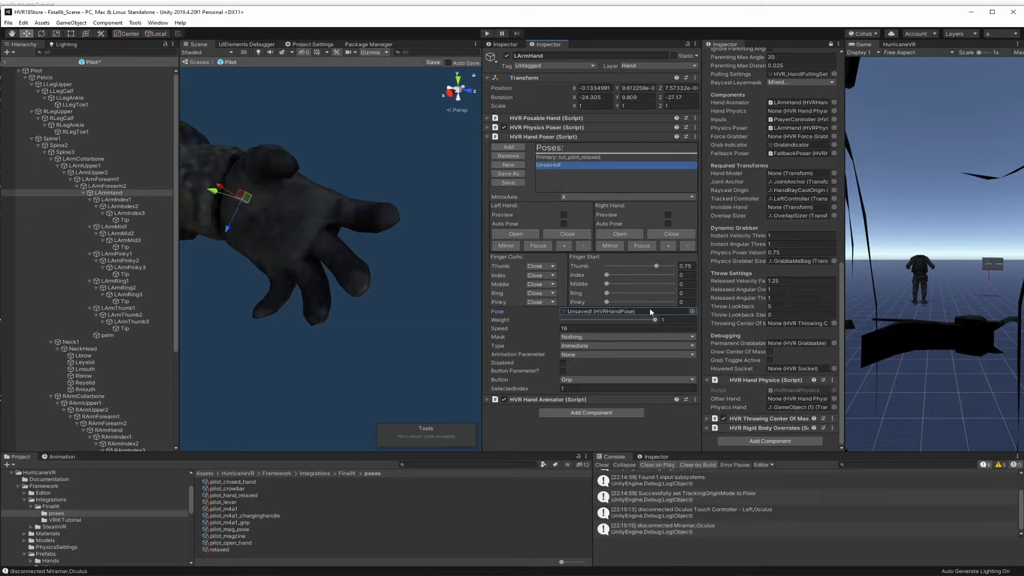
left_click(692, 311)
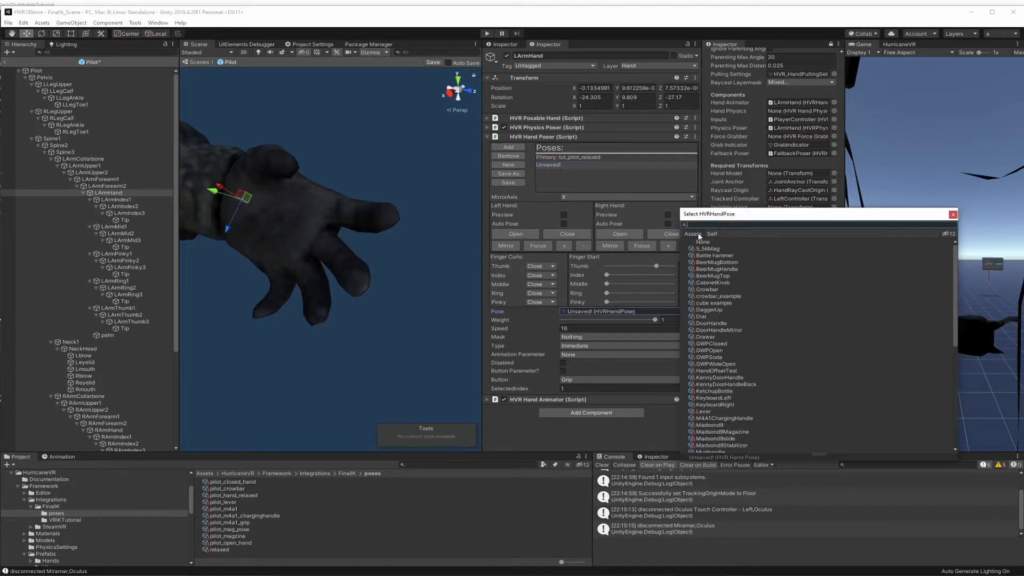
left_click_drag(950, 257, 944, 377)
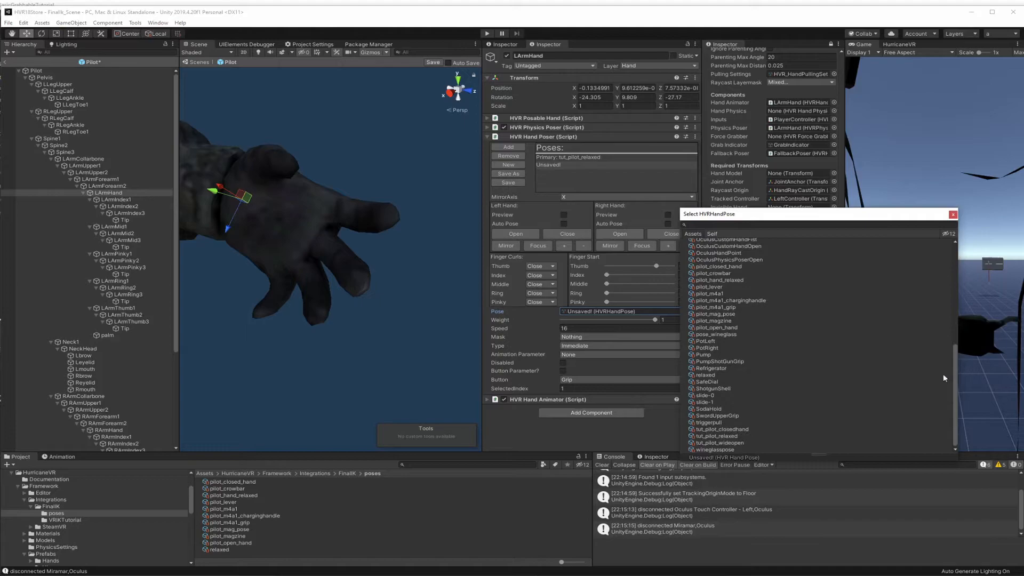
left_click(731, 429)
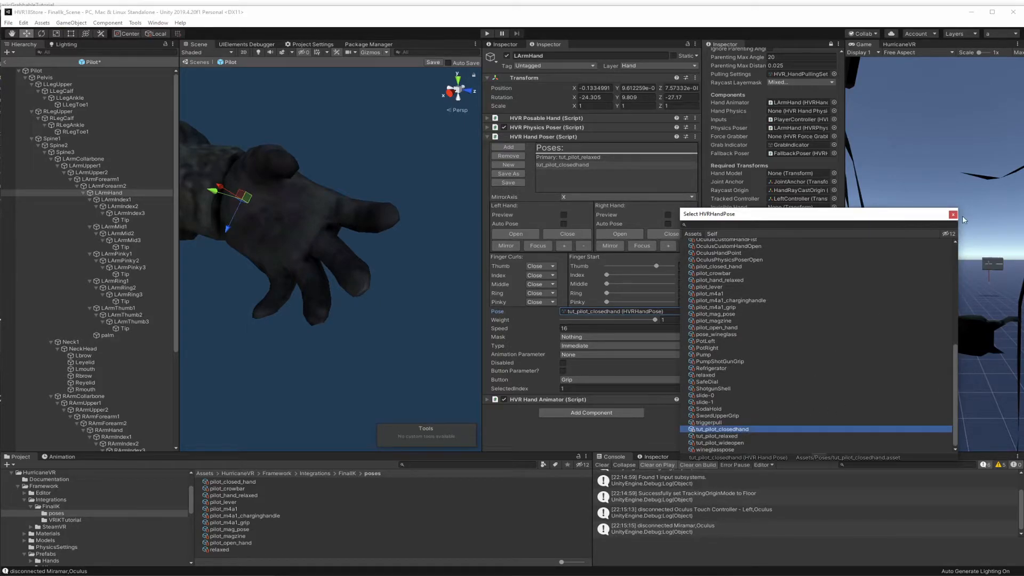
left_click(953, 216)
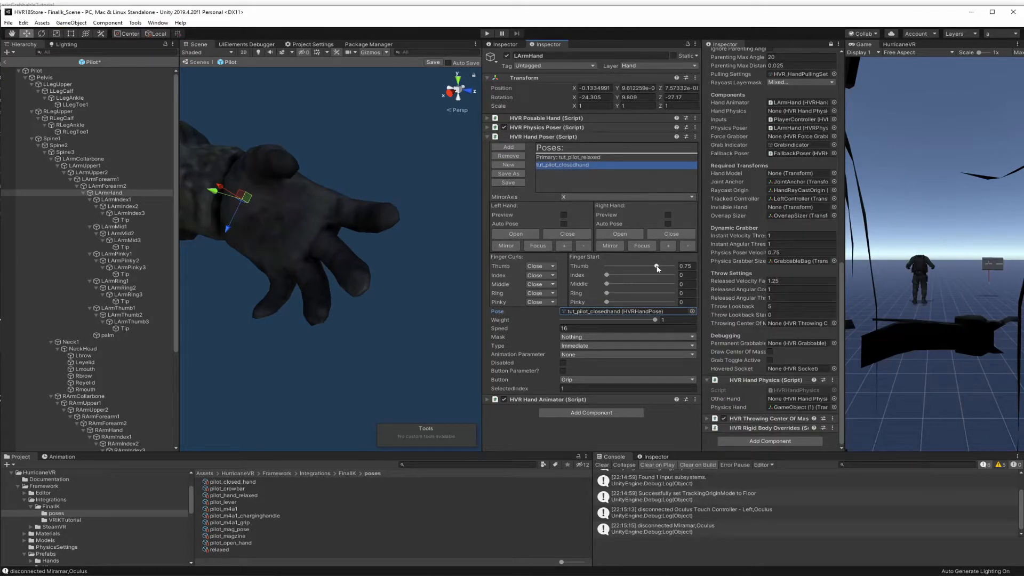
left_click_drag(658, 269, 605, 270)
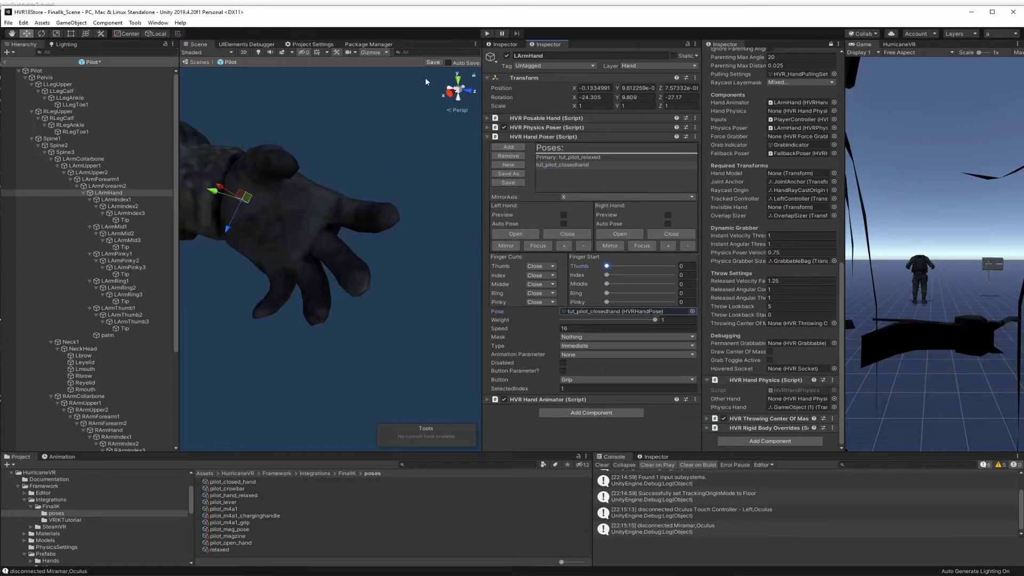
Save the Pilot prefab, and on RArmHand collapse the HVR Hand Poser and expand the HVR Physics Poser
left_click(433, 63)
scroll(96, 260, "down", 5)
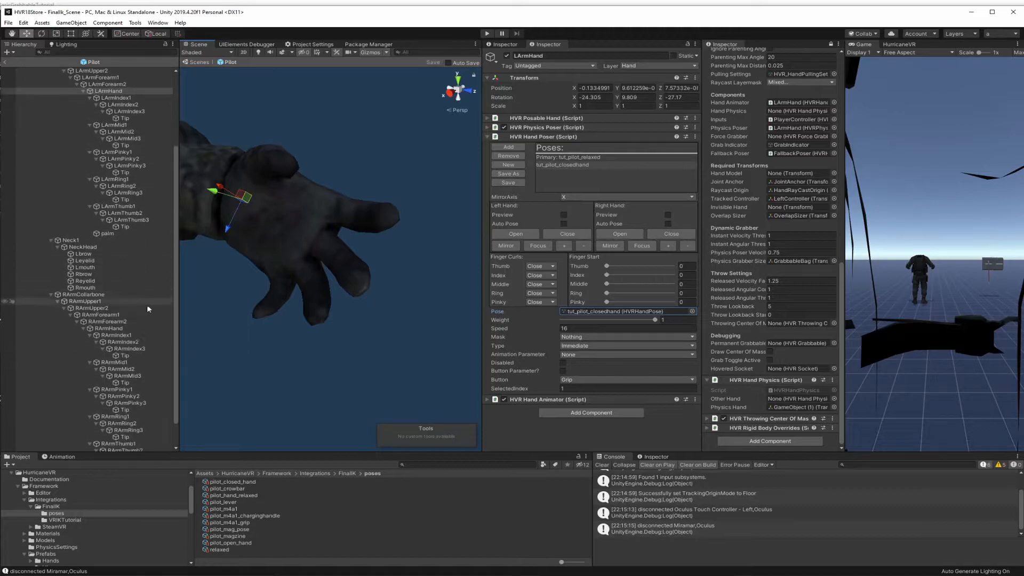
left_click(123, 329)
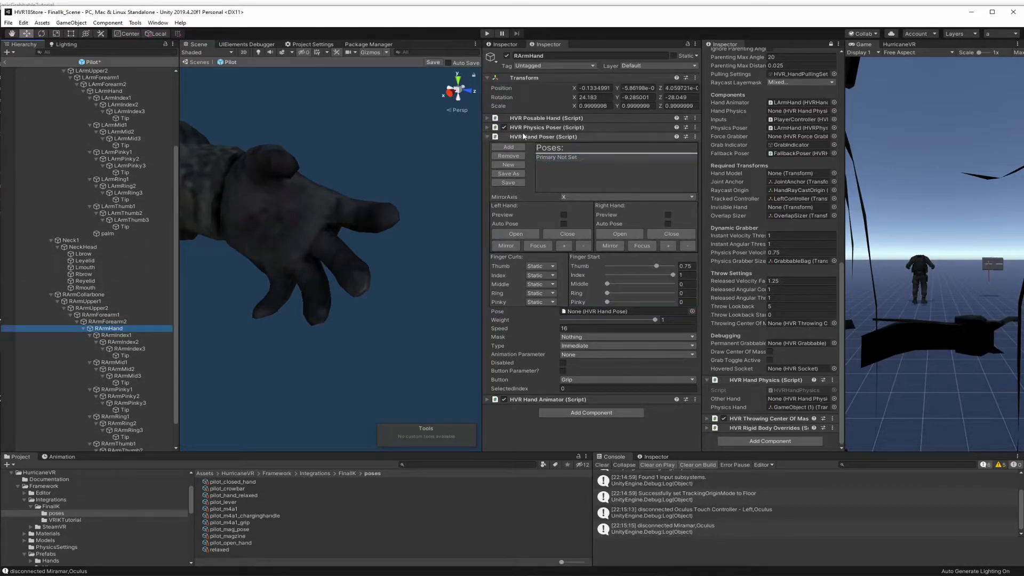
left_click(538, 137)
left_click(538, 128)
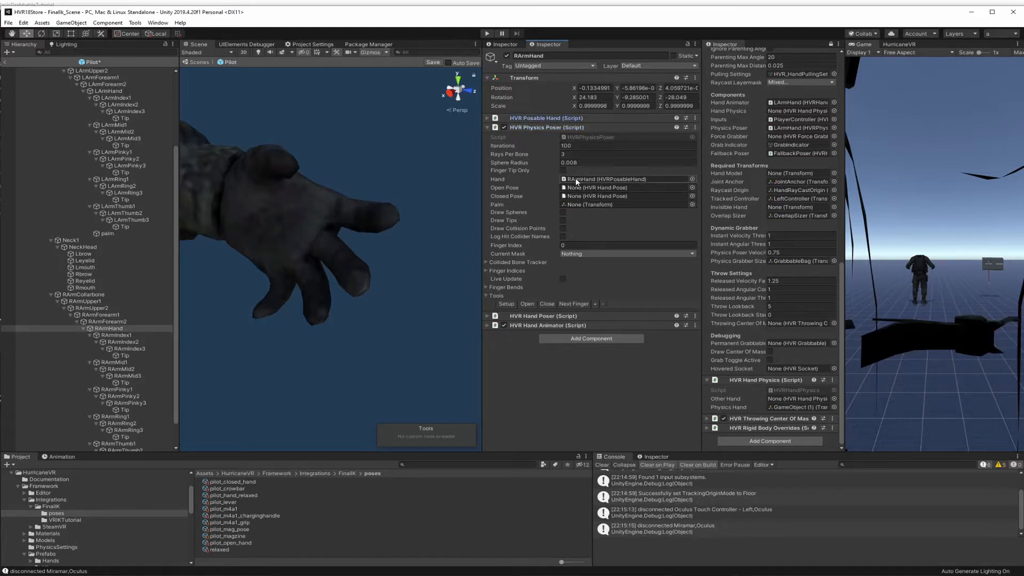
Assign tut_pilot_wideopen as the Open Pose and tut_pilot_closedhand as the Closed Pose of RArmHand's physics poser
left_click(692, 187)
scroll(863, 341, "down", 15)
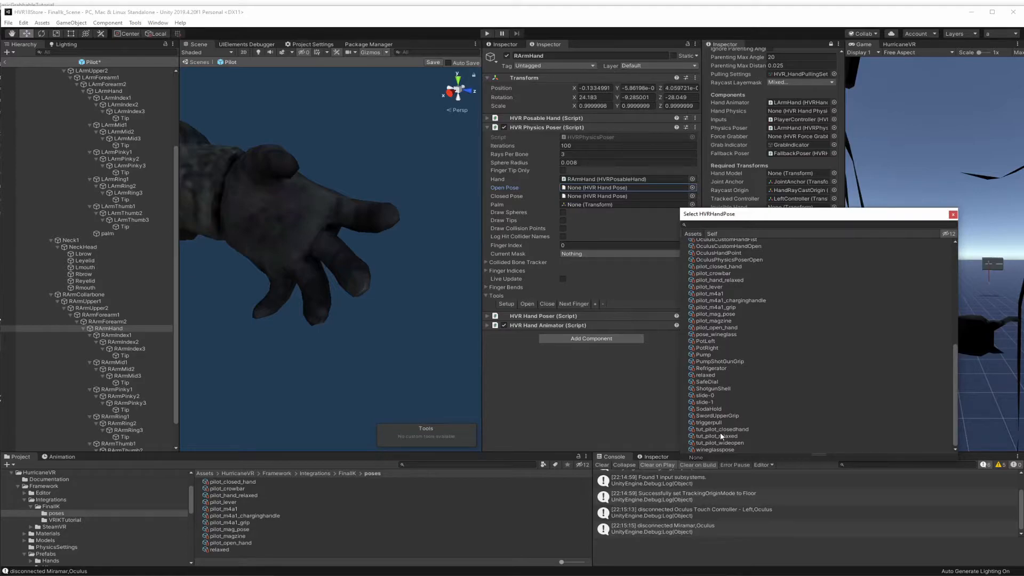
left_click(719, 436)
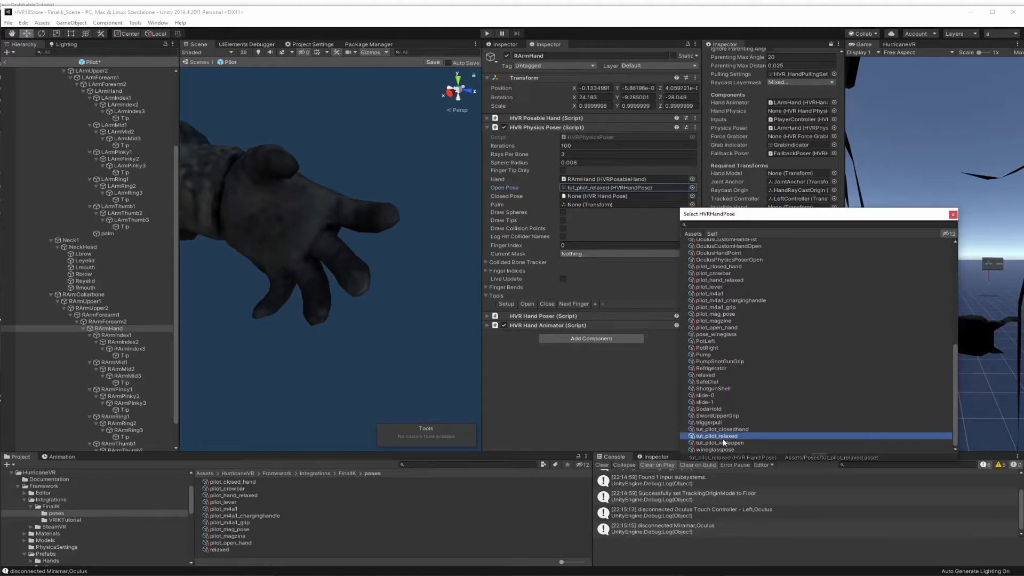
left_click(723, 442)
left_click(954, 214)
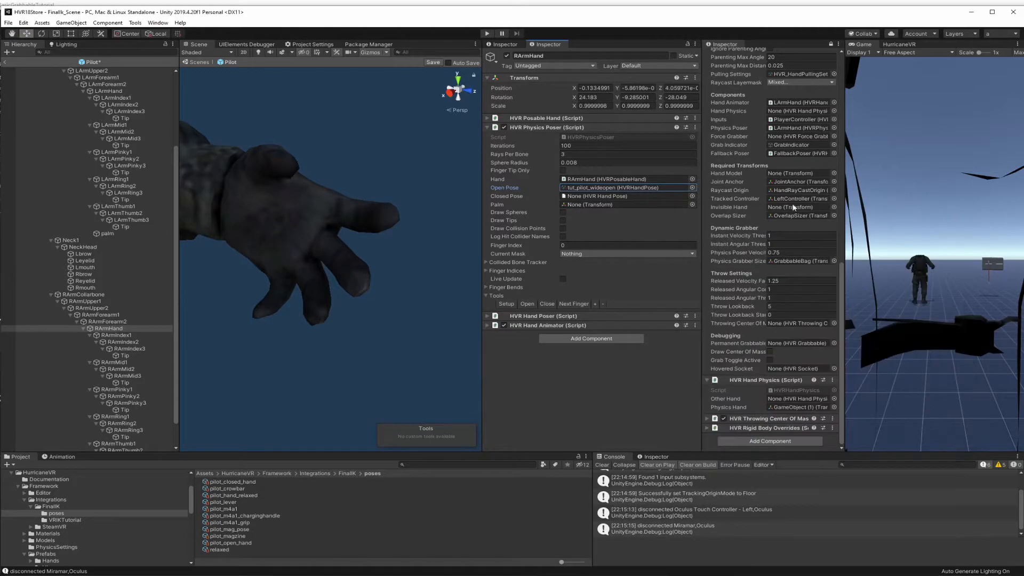
left_click(692, 196)
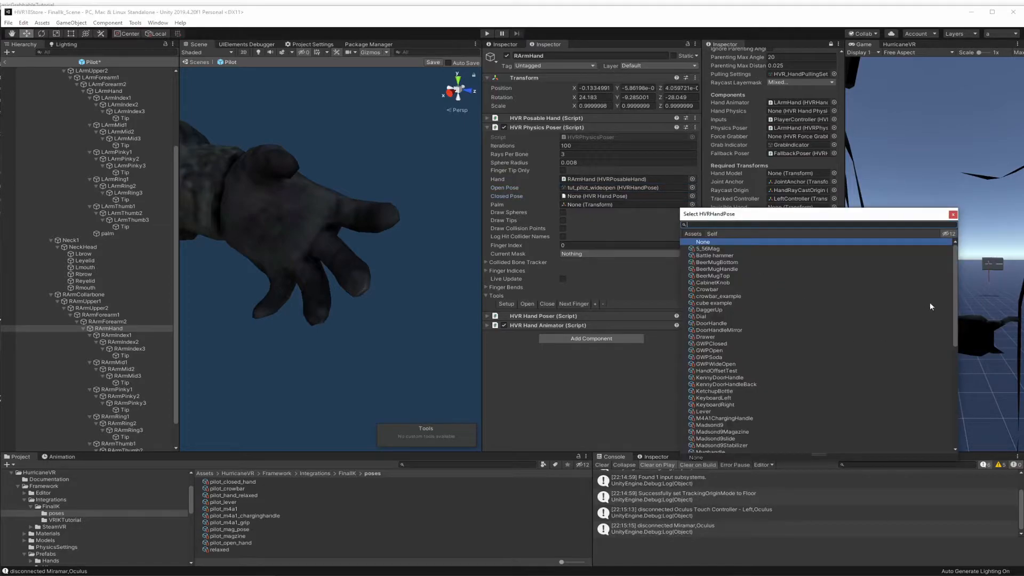
left_click_drag(955, 281, 961, 402)
left_click(718, 430)
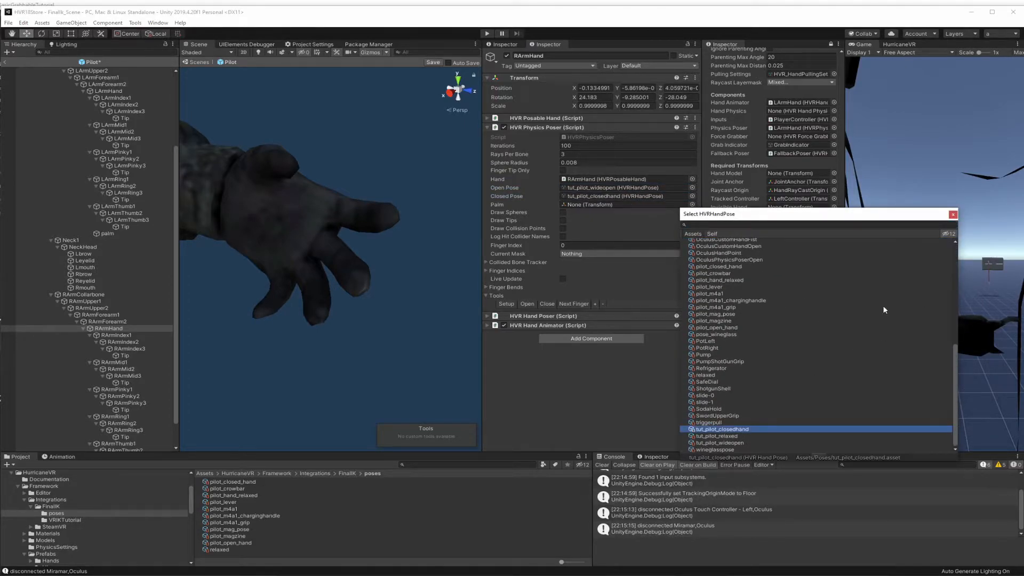
Reposition the right hand's palm transform near the centre of the pilot's palm
scroll(128, 395, "down", 2)
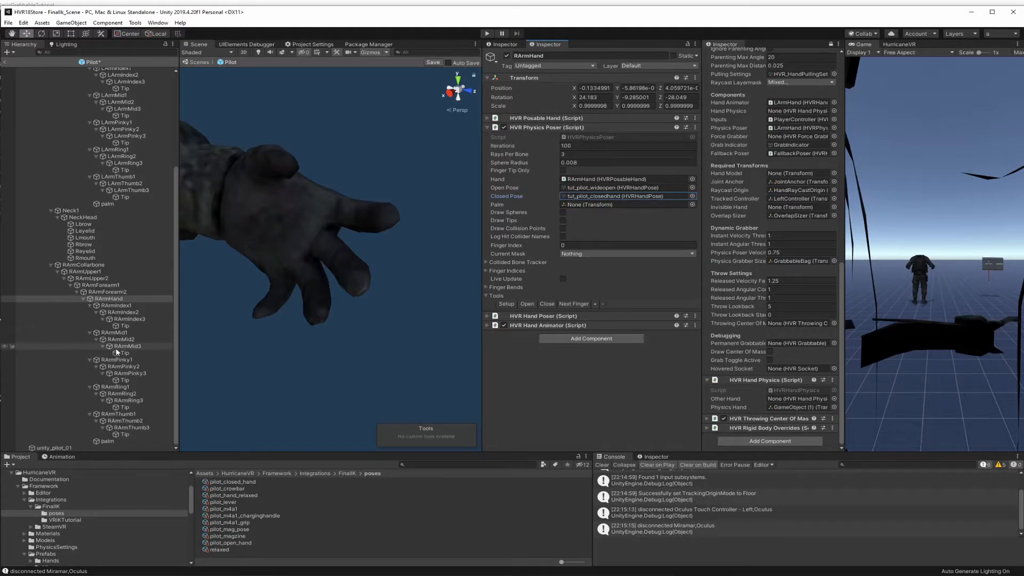
left_click(129, 440)
key("f")
right_click_drag(336, 294, 262, 270)
scroll(251, 282, "down", 2)
left_click_drag(286, 300, 280, 300)
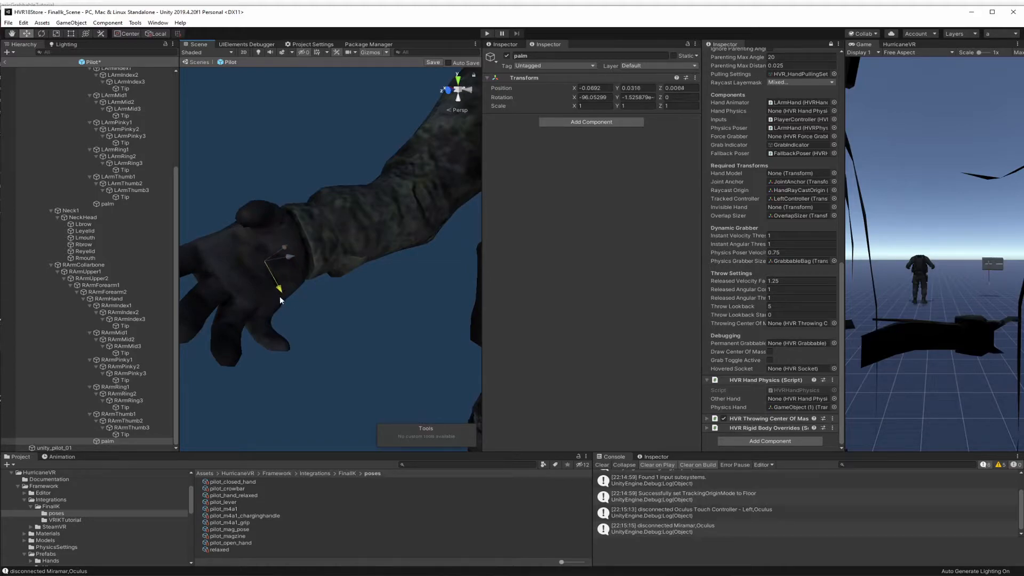
left_click_drag(287, 250, 281, 249)
Assign the palm transform to RArmHand's physics poser, turn on Draw Spheres and Draw Tips, and run Setup
left_click(124, 298)
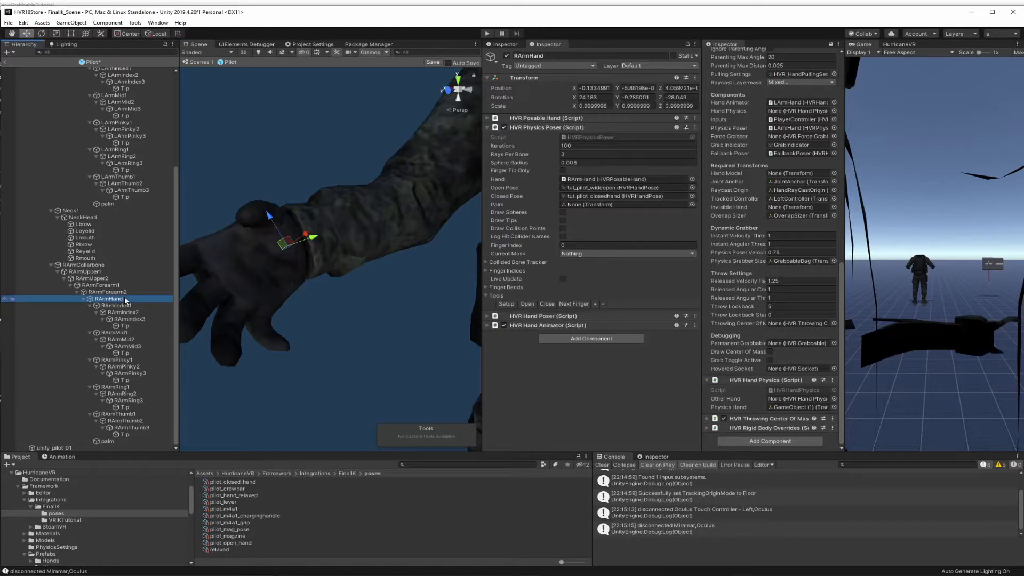
mouse_move(113, 444)
left_mouse_down()
mouse_move(442, 320)
mouse_move(581, 205)
left_mouse_up()
left_click(563, 212)
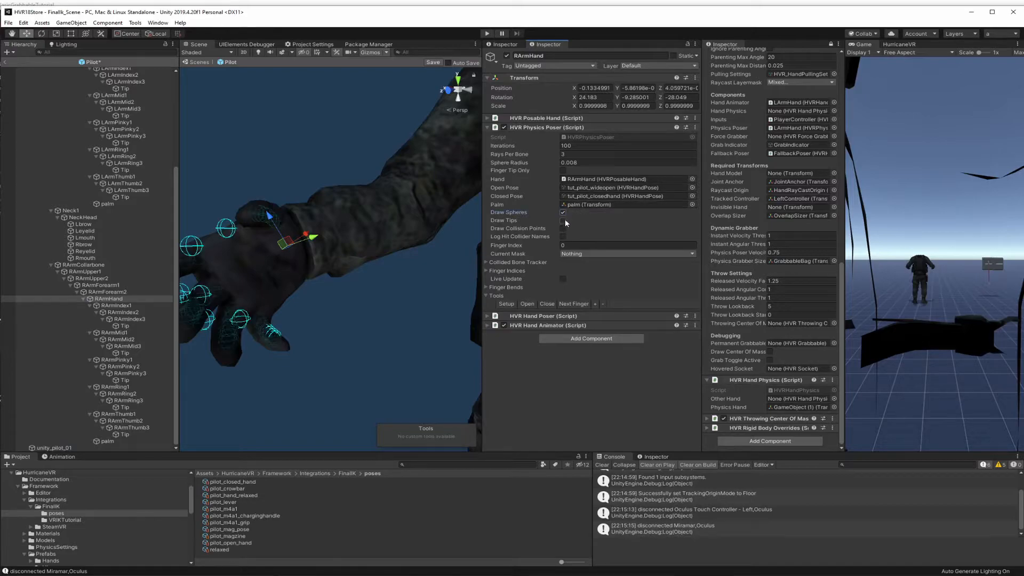
left_click_drag(476, 249, 234, 245, "alt")
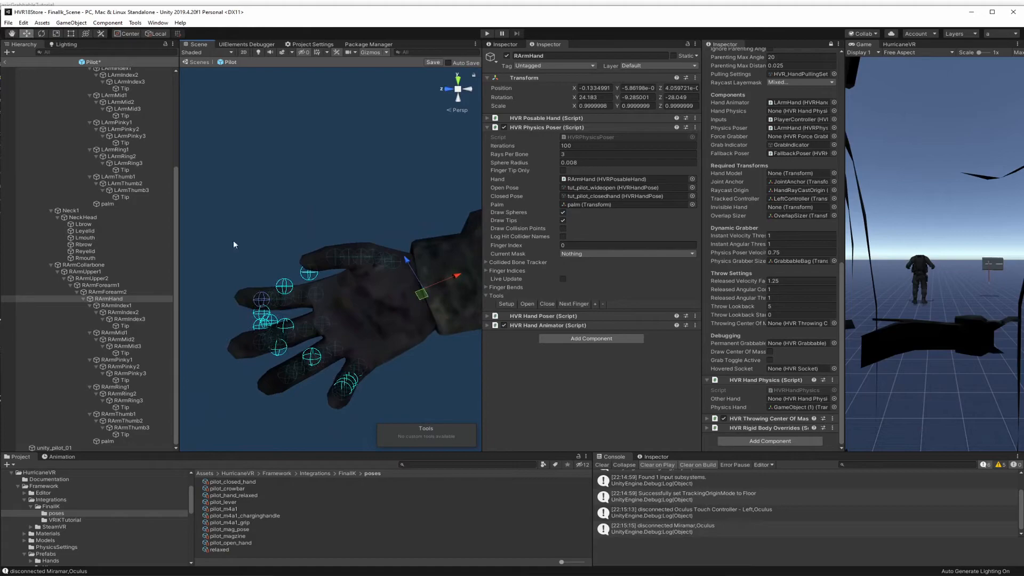
left_click(505, 304)
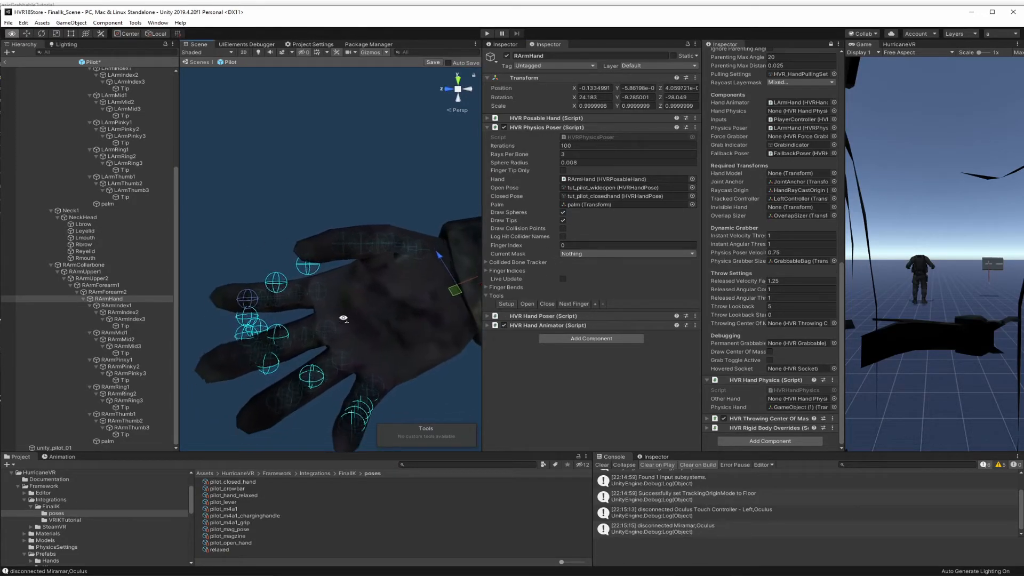
Move the right middle finger's Tip onto its fingertip at about X -0.0245, Y 0.0019, Z 0.001
left_click(128, 326)
mouse_move(326, 288)
left_mouse_down("alt")
mouse_move(361, 280)
mouse_move(406, 291)
mouse_move(334, 276)
left_mouse_up("alt")
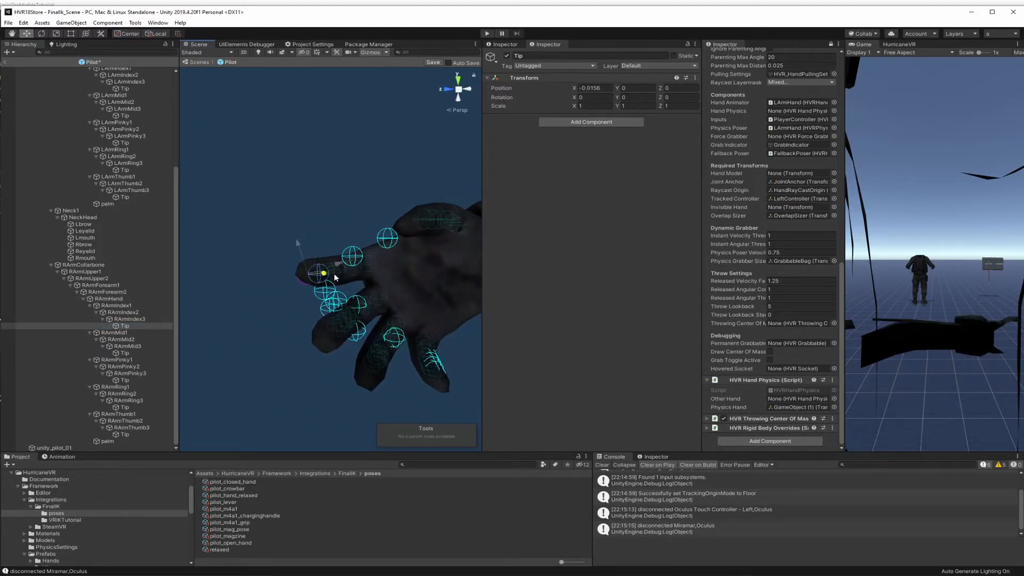
left_click(138, 352)
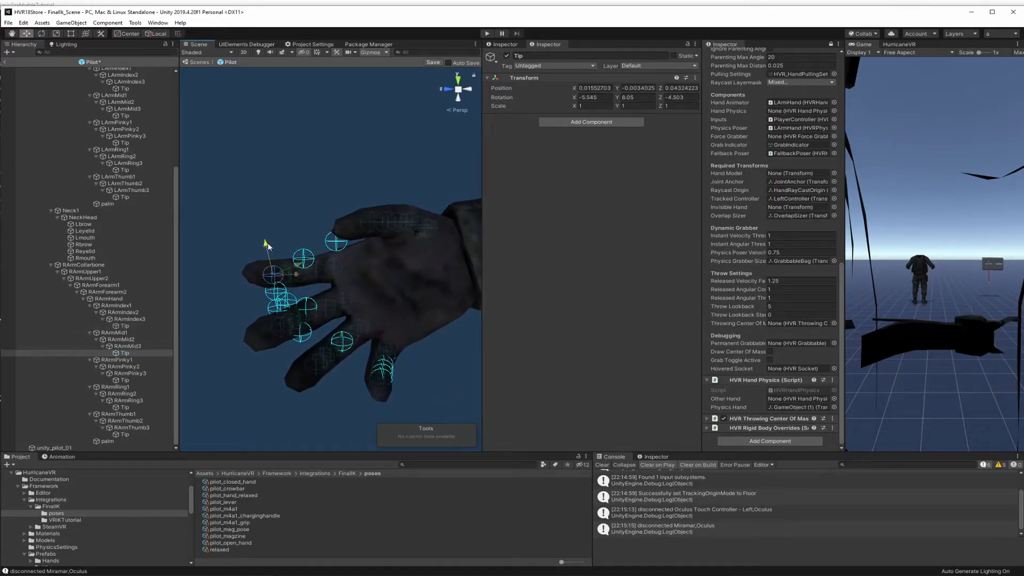
left_click_drag(313, 320, 311, 288, "alt")
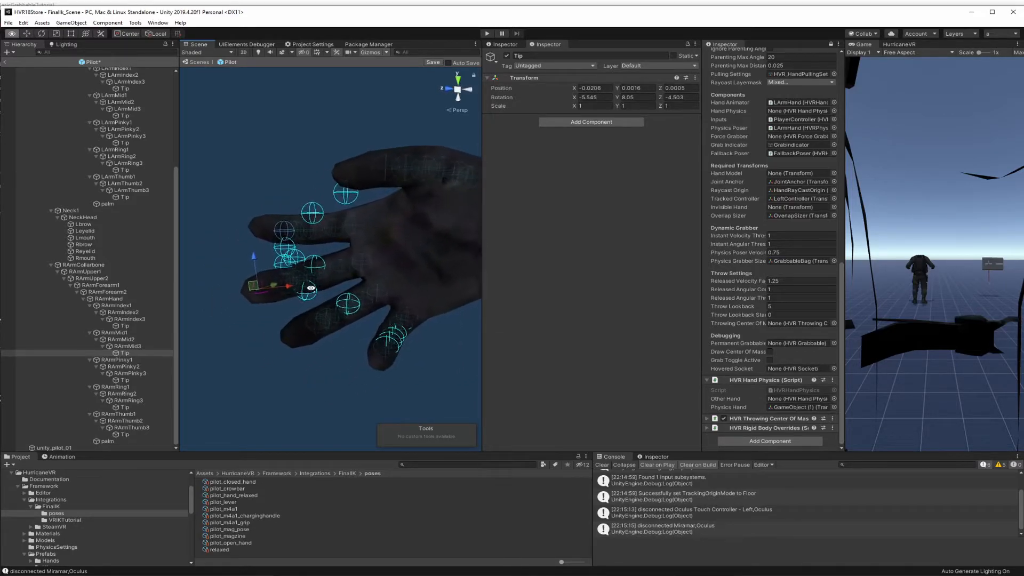
key("w")
right_click_drag(311, 288, 408, 322)
key("w")
key("s")
left_click_drag(321, 291, 318, 298)
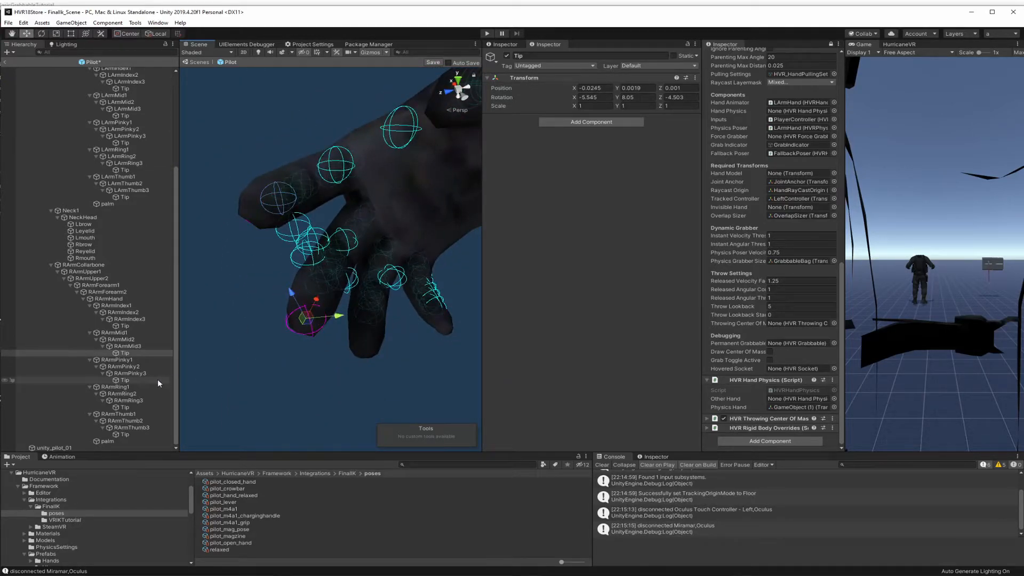
Move the right pinky's Tip onto its fingertip at about X -0.014, Y -0.0037, Z 0.0005
left_click(142, 379)
key("d")
right_click_drag(357, 308, 319, 283)
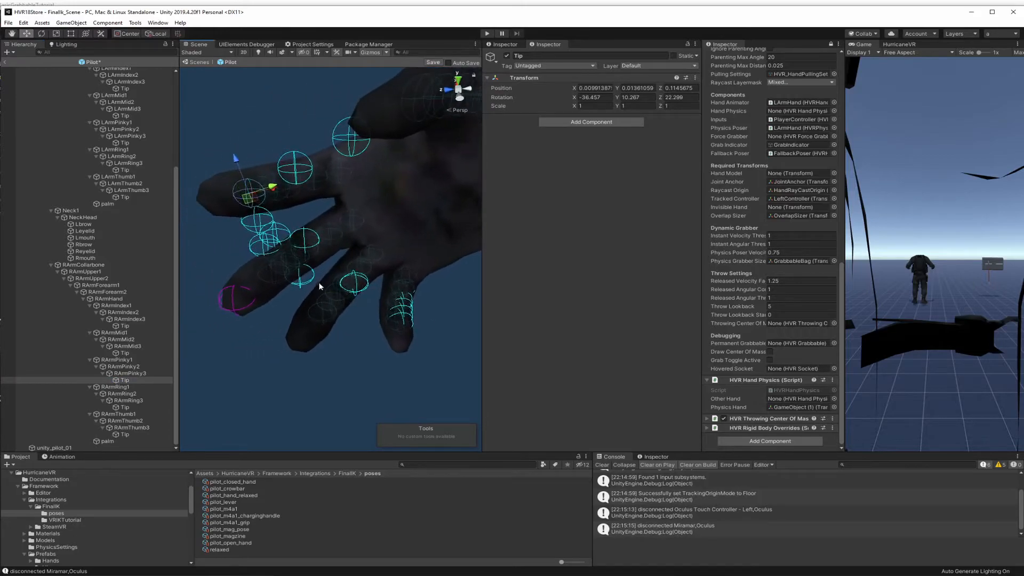
left_click_drag(254, 203, 402, 345, "shift")
right_click_drag(430, 293, 288, 291)
key("d")
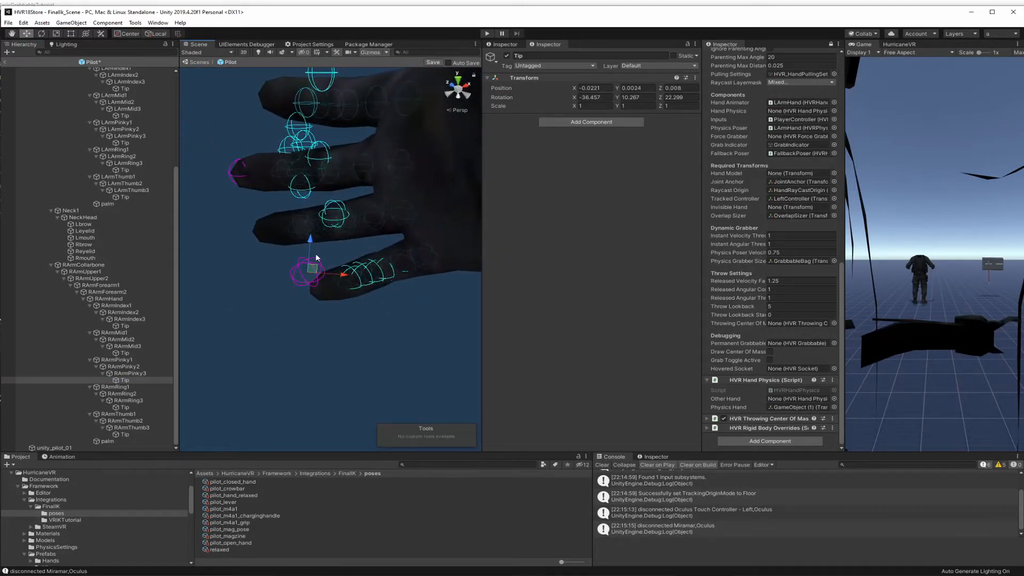
left_click_drag(312, 238, 315, 246)
left_click_drag(342, 291, 353, 292)
right_click_drag(353, 292, 500, 285)
key("a")
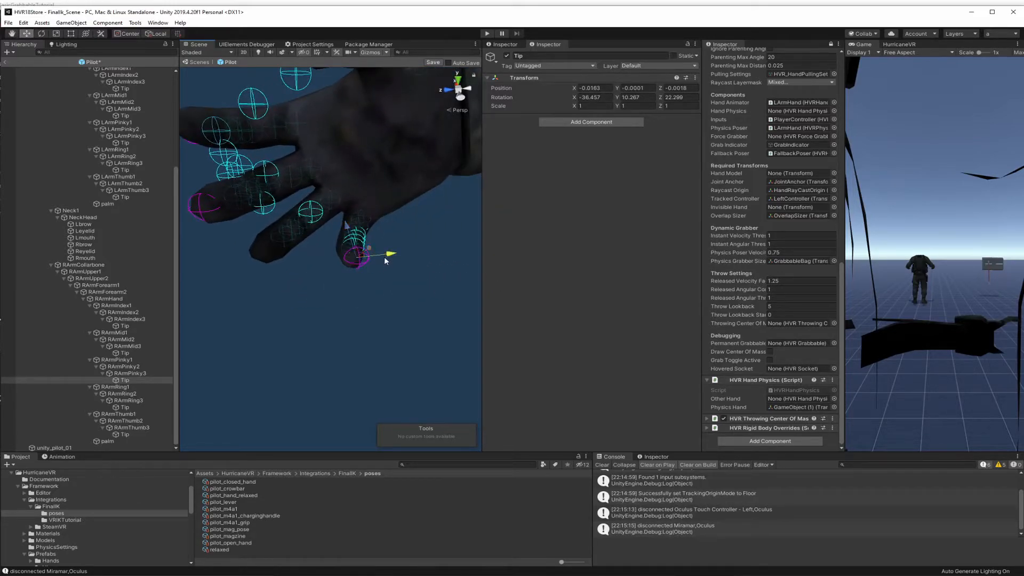
left_click_drag(384, 257, 382, 257)
Move the right ring finger's Tip onto its fingertip at about X -0.0174, Y -0.0018, Z -0.0002
left_click(125, 407)
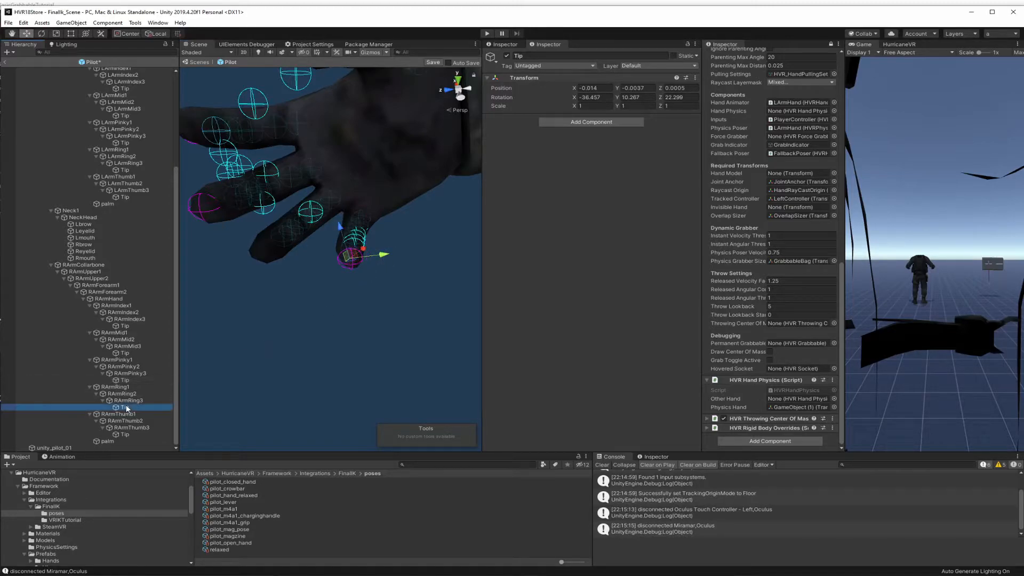
left_click_drag(219, 139, 233, 251)
scroll(330, 258, "up", 3)
left_click_drag(276, 218, 275, 222)
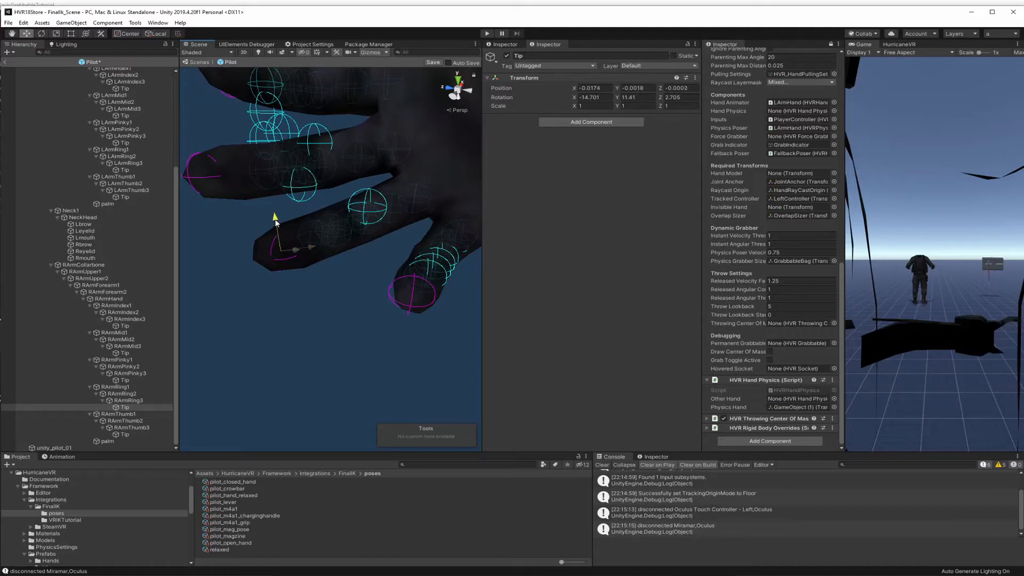
Move the Tip under RArmThumb3 along its axes onto the end of the right thumb
left_click(130, 433)
left_click_drag(340, 311, 379, 194, "alt")
left_click_drag(217, 273, 433, 231)
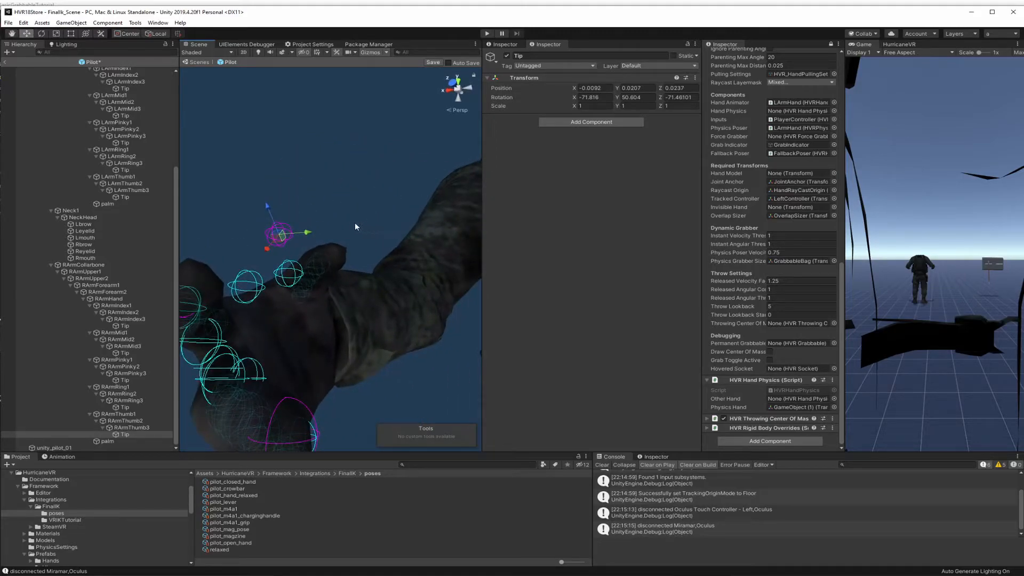
left_click_drag(319, 241, 320, 241)
right_click_drag(369, 207, 354, 279)
key("s")
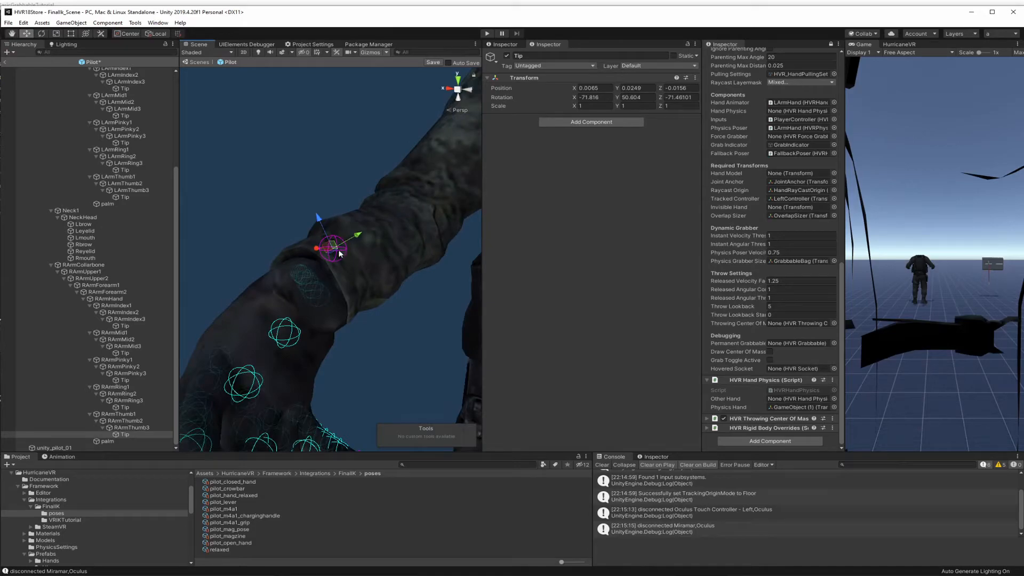
left_click_drag(333, 250, 329, 317, "shift")
right_click_drag(353, 301, 294, 294)
key("d")
left_click_drag(320, 280, 292, 280)
left_click_drag(299, 279, 485, 277, "alt")
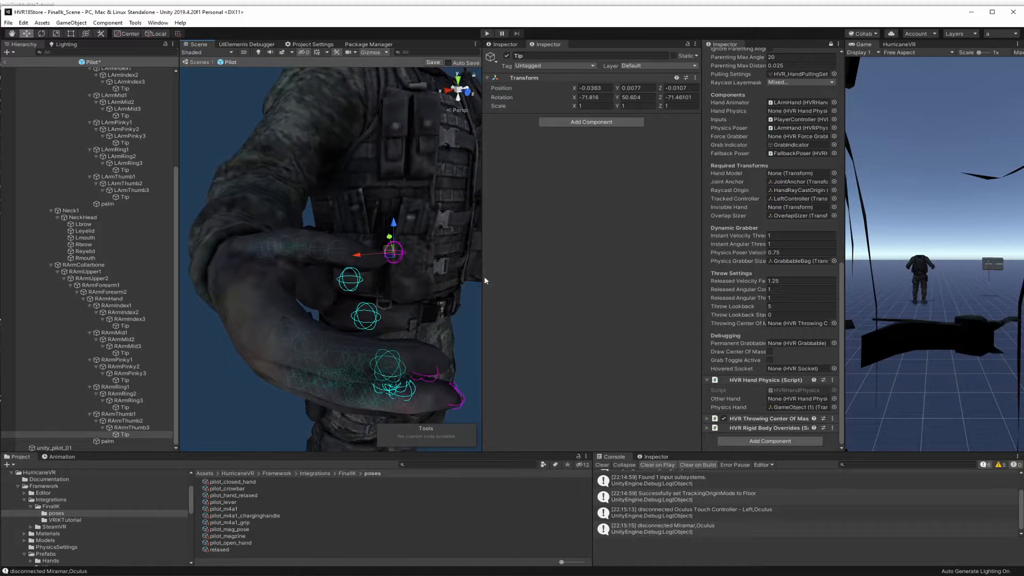
left_click_drag(357, 255, 229, 235)
right_click_drag(330, 271, 317, 290)
Rerun the Setup of RArmHand's physics poser and shift the right index finger's Tip to about X -0.0213
left_click(130, 299)
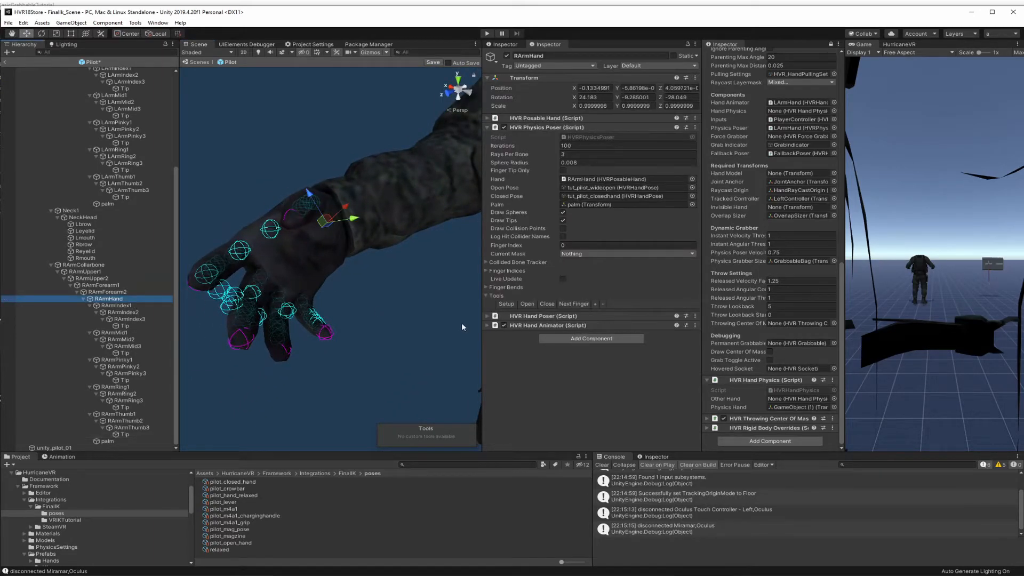
left_click(507, 303)
left_click_drag(367, 273, 290, 266, "alt")
left_click(139, 325)
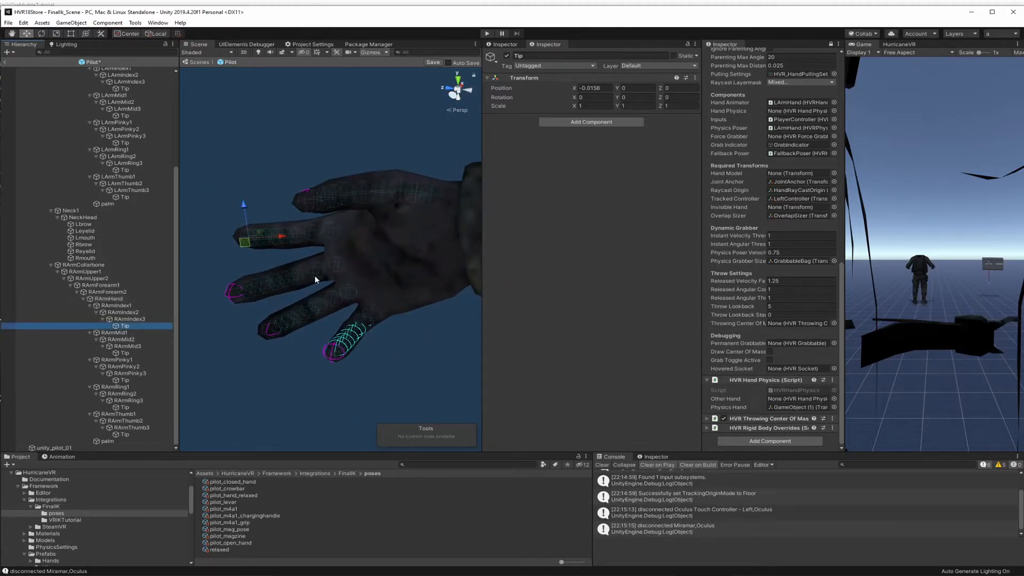
left_click_drag(286, 238, 314, 256)
Turn on Finger Tip Only in RArmHand's physics poser and rerun its Setup
left_click(126, 300)
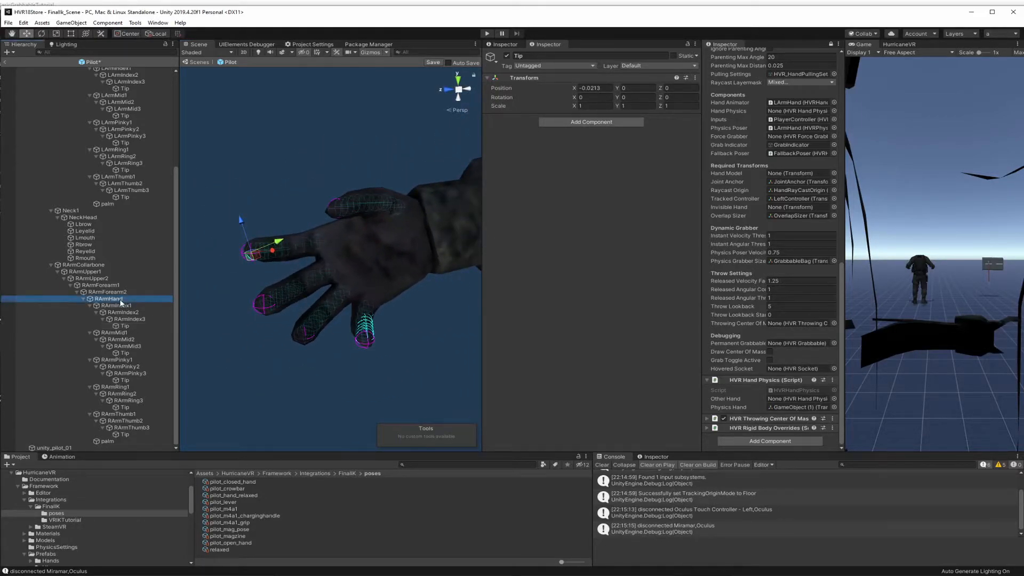
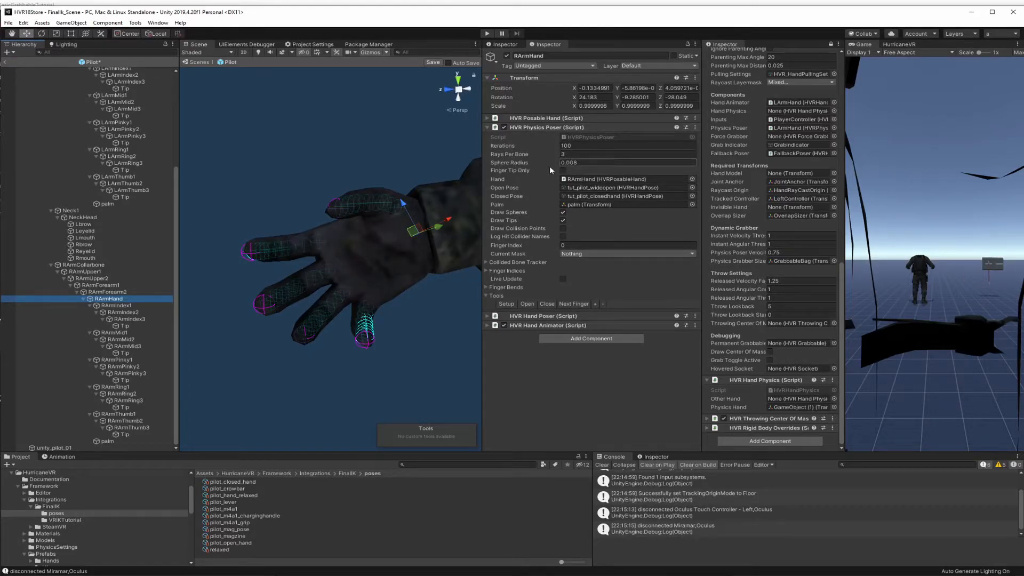
left_click(563, 171)
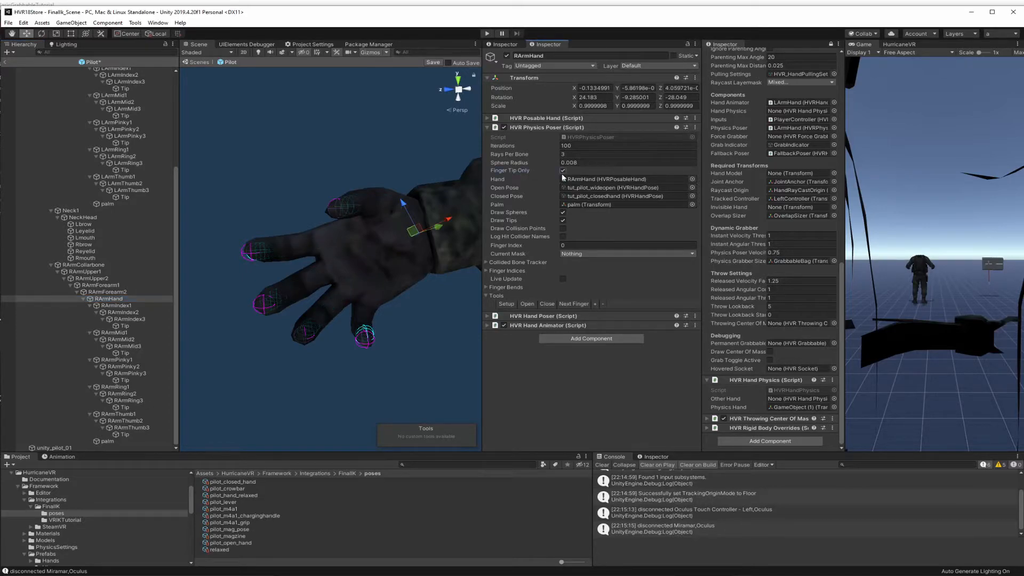
left_click(362, 262)
left_click(123, 300)
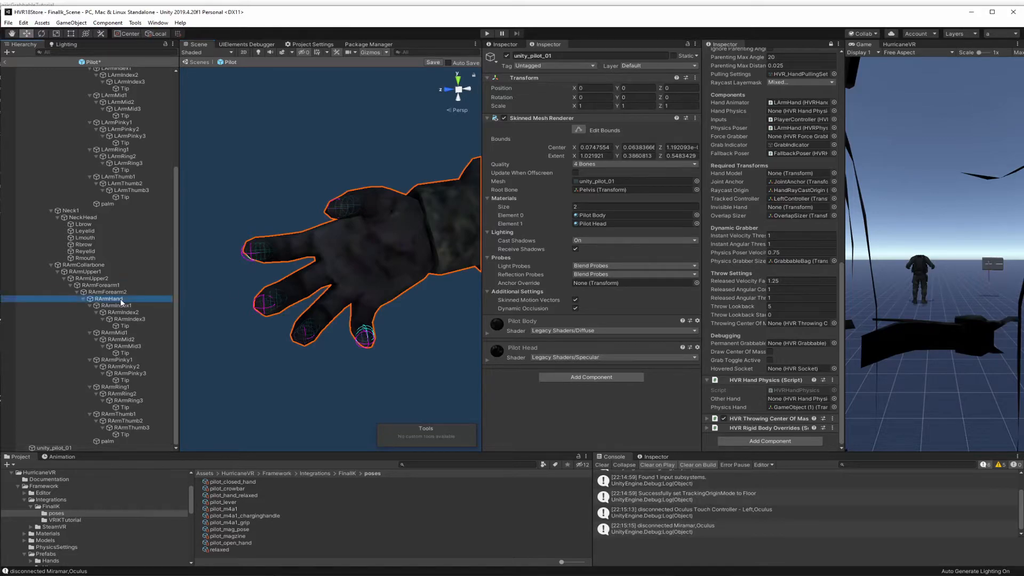
left_click(508, 305)
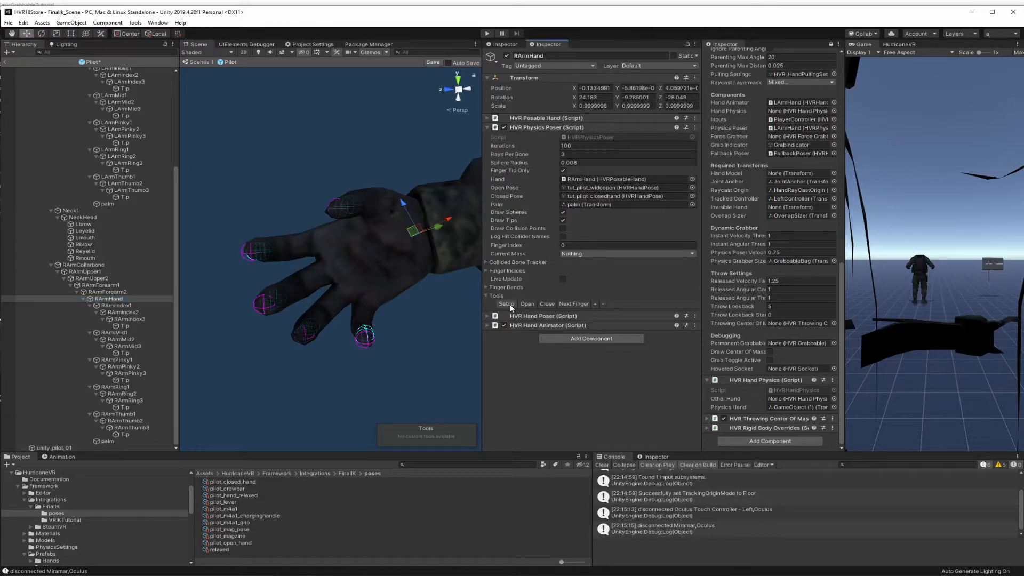
Turn off Finger Tip Only, Draw Tips and Draw Spheres in RArmHand's physics poser
left_click(563, 170)
left_click(563, 170)
left_click(563, 170)
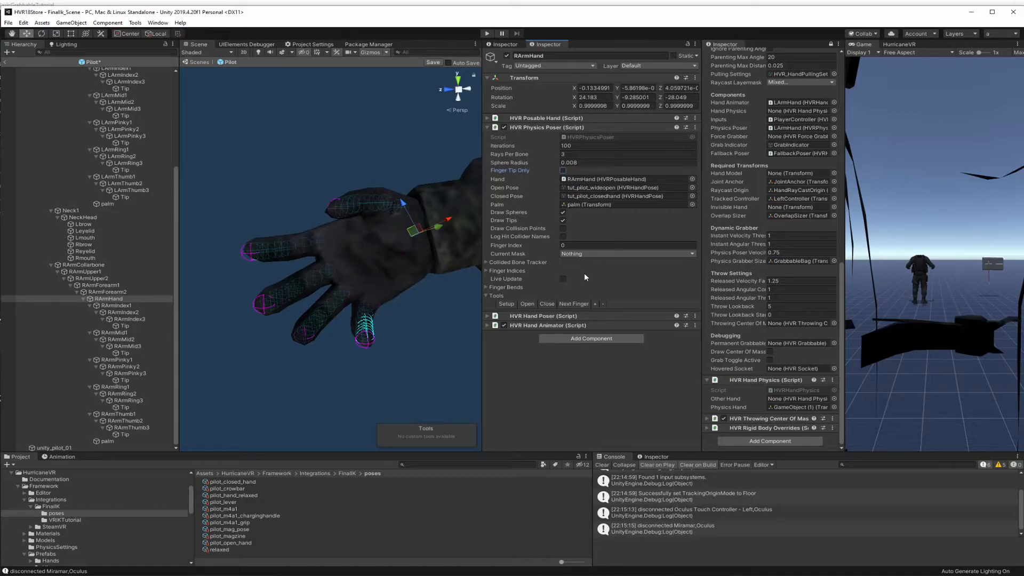
left_click(563, 221)
left_click(563, 212)
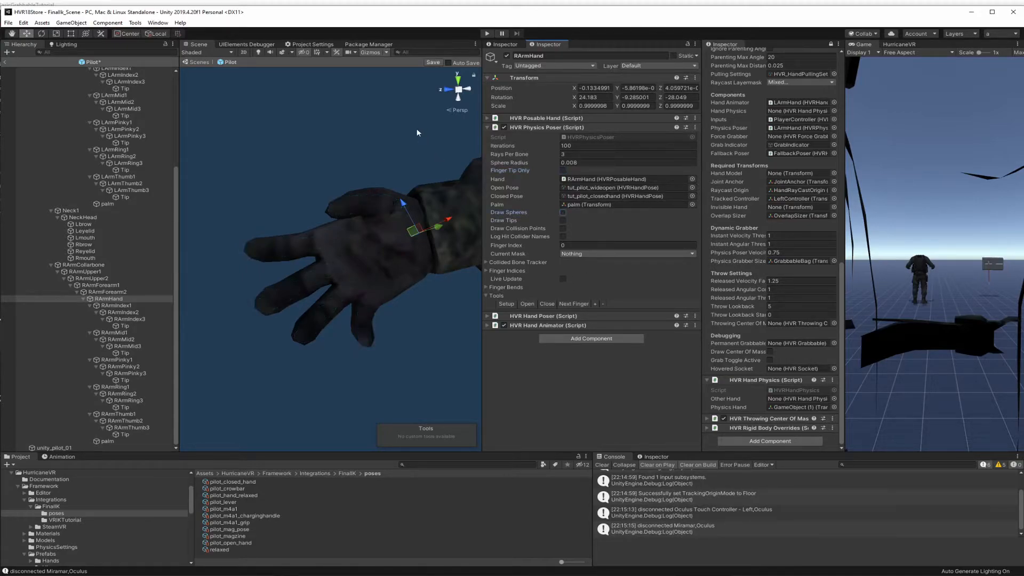
Save the Pilot prefab and assign tut_pilot_relaxed as the primary pose of RArmHand's HVR Hand Poser
left_click(433, 62)
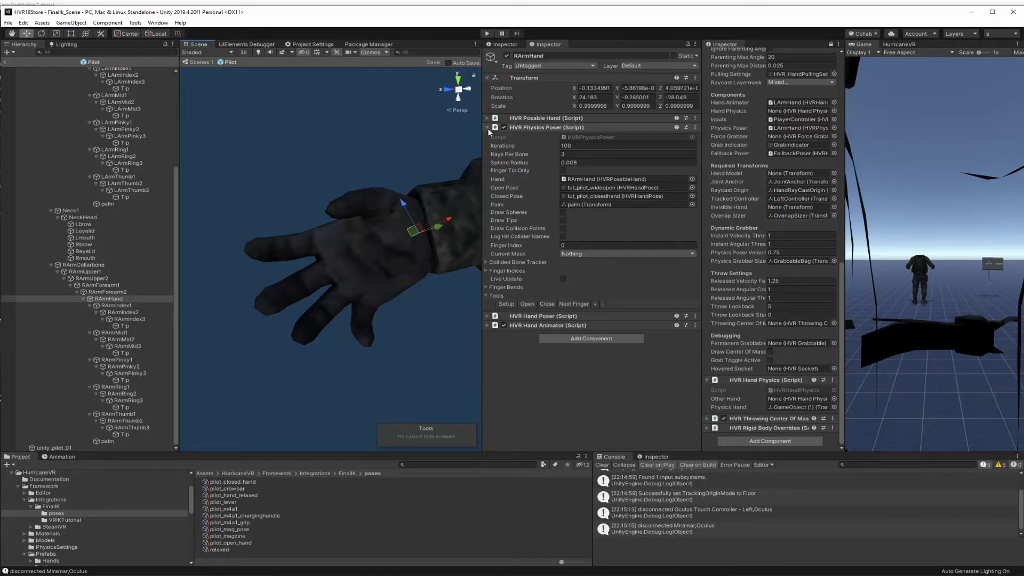
left_click(488, 128)
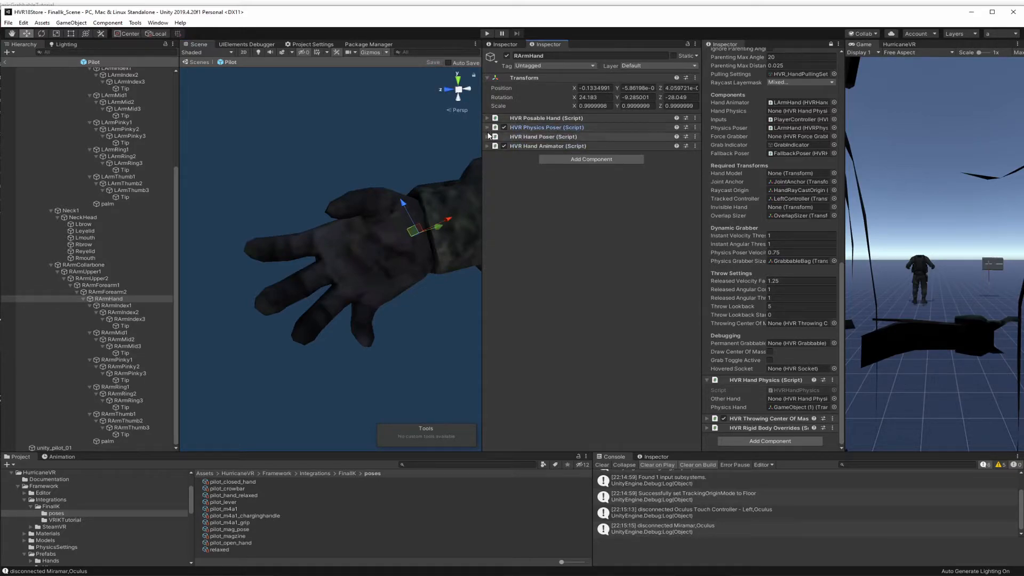
left_click(487, 136)
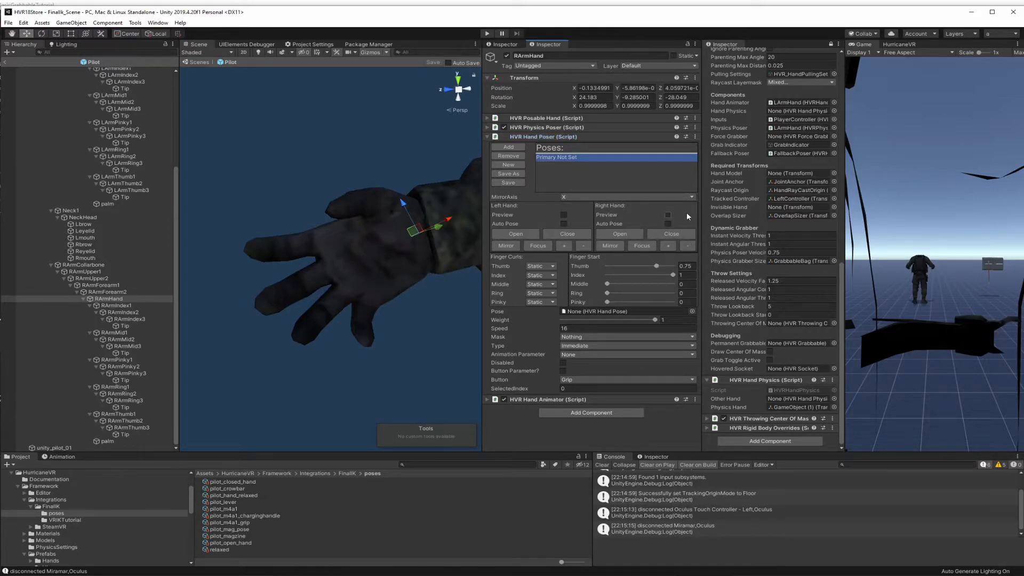
left_click(693, 311)
left_click_drag(955, 292, 950, 403)
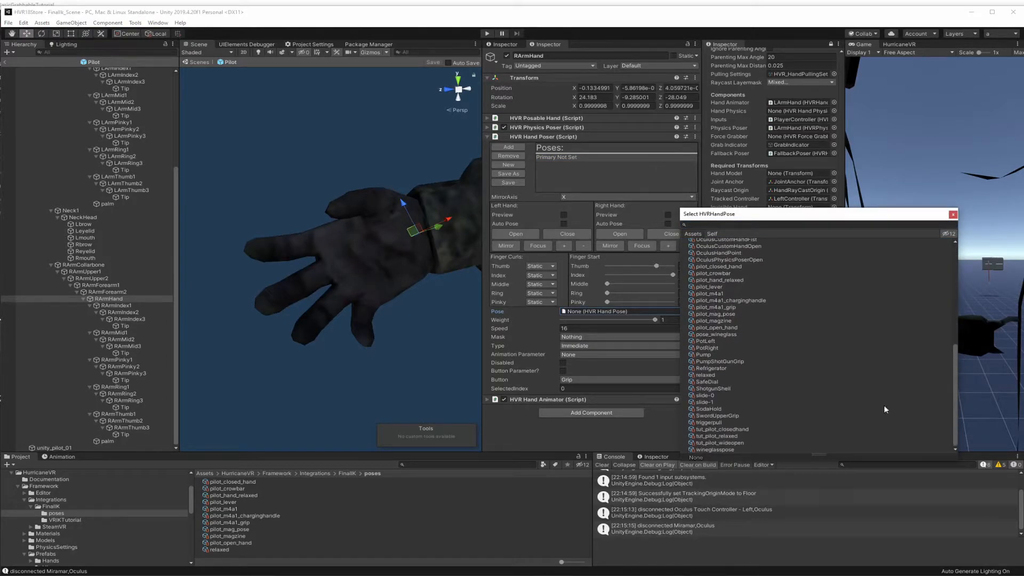
left_click(735, 437)
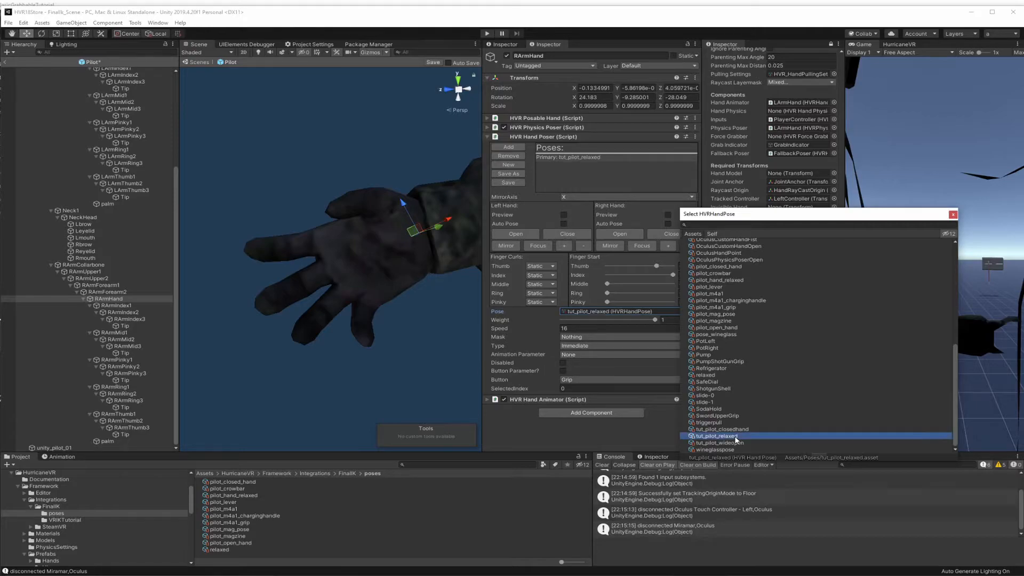
left_click(955, 215)
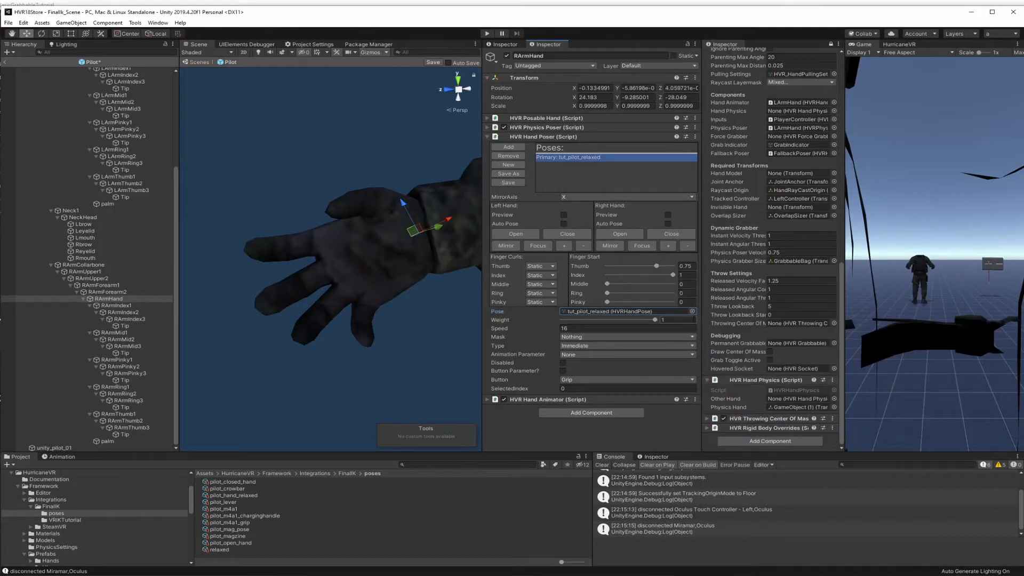
Add a second pose to RArmHand's HVR Hand Poser and assign tut_pilot_closedhand to it
left_click(508, 165)
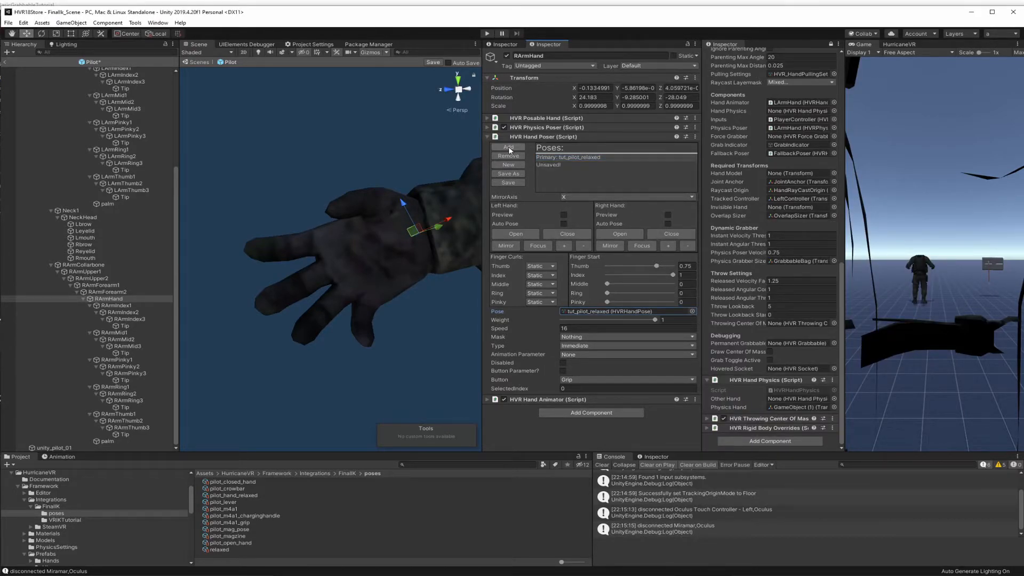
left_click(550, 166)
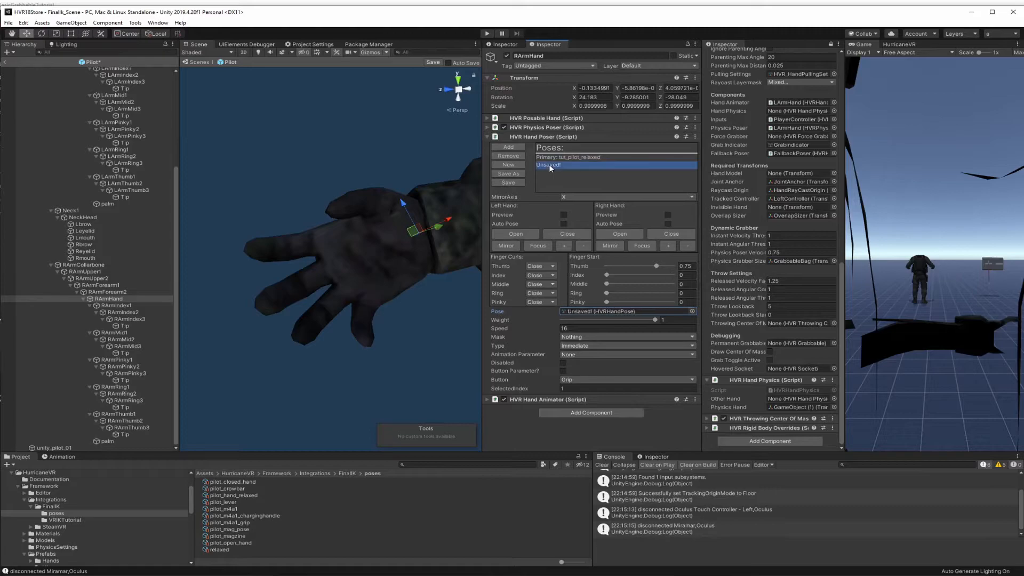
left_click(692, 312)
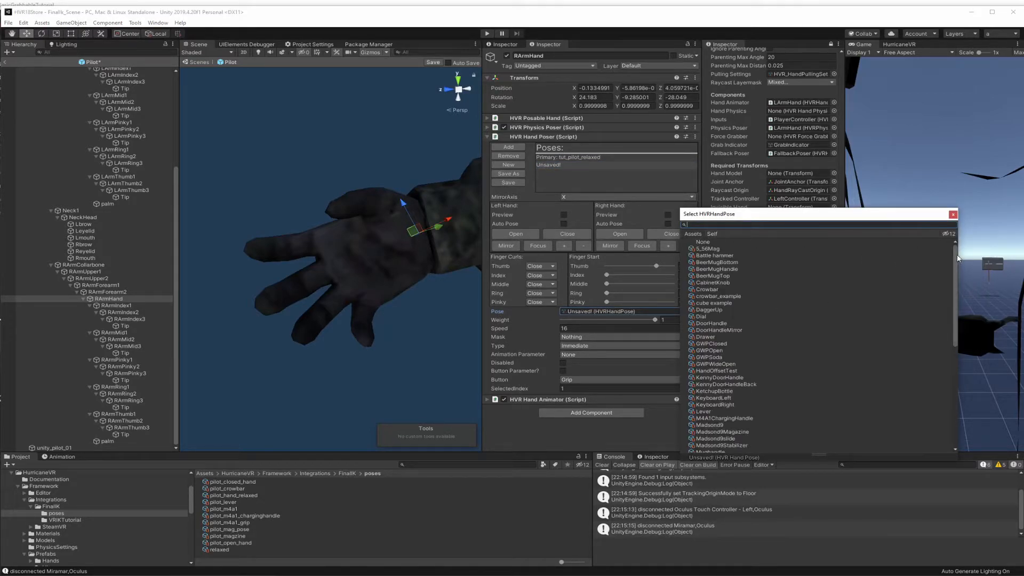
left_click_drag(958, 258, 953, 372)
left_click(735, 430)
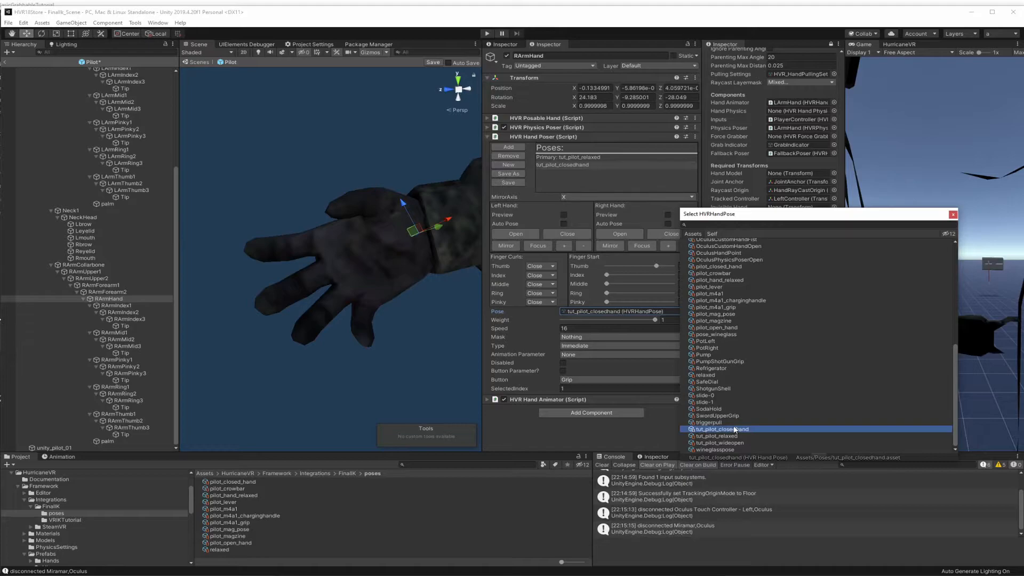
left_click(952, 215)
Set the thumb's Finger Start to 0 for the tut_pilot_closedhand pose and save the Pilot prefab
left_click_drag(657, 266, 607, 269)
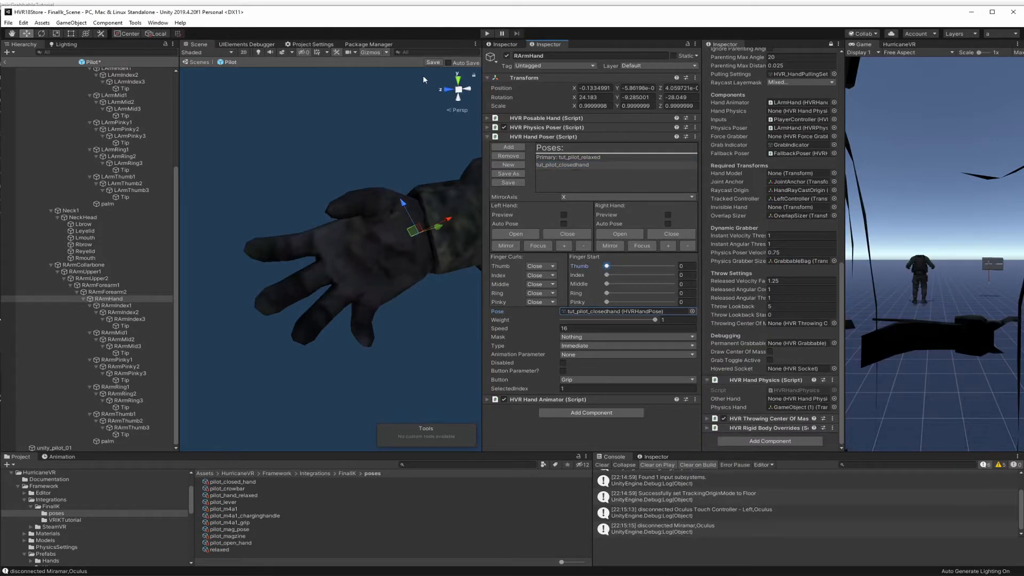
scroll(418, 179, "down", 4)
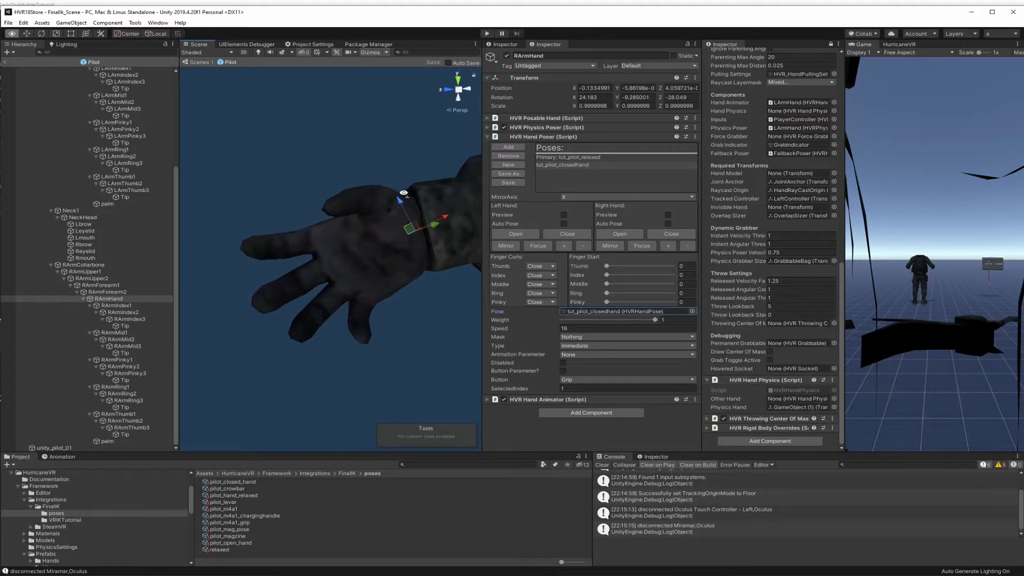
middle_click_drag(419, 180, 409, 189)
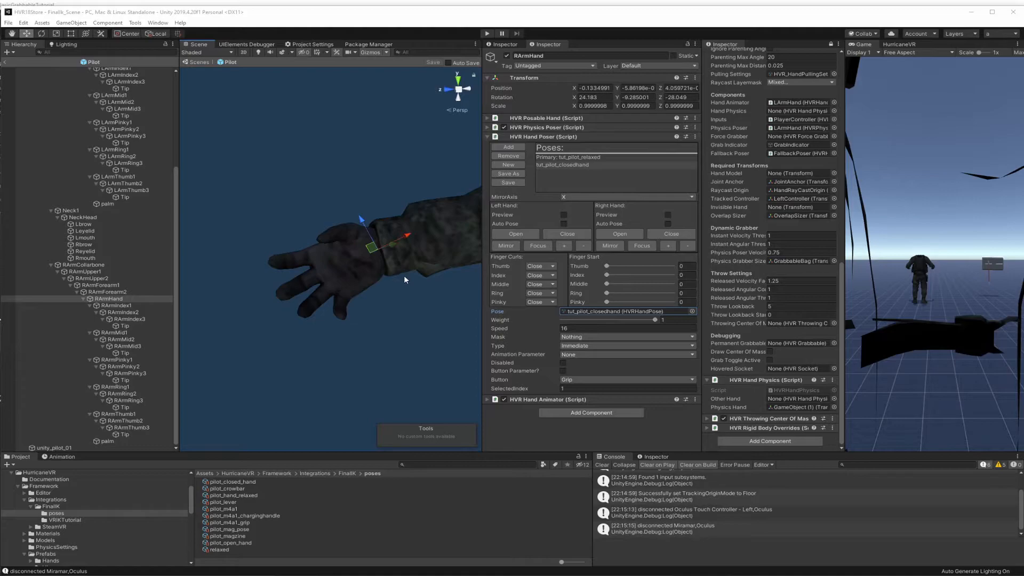
right_click_drag(405, 277, 413, 263)
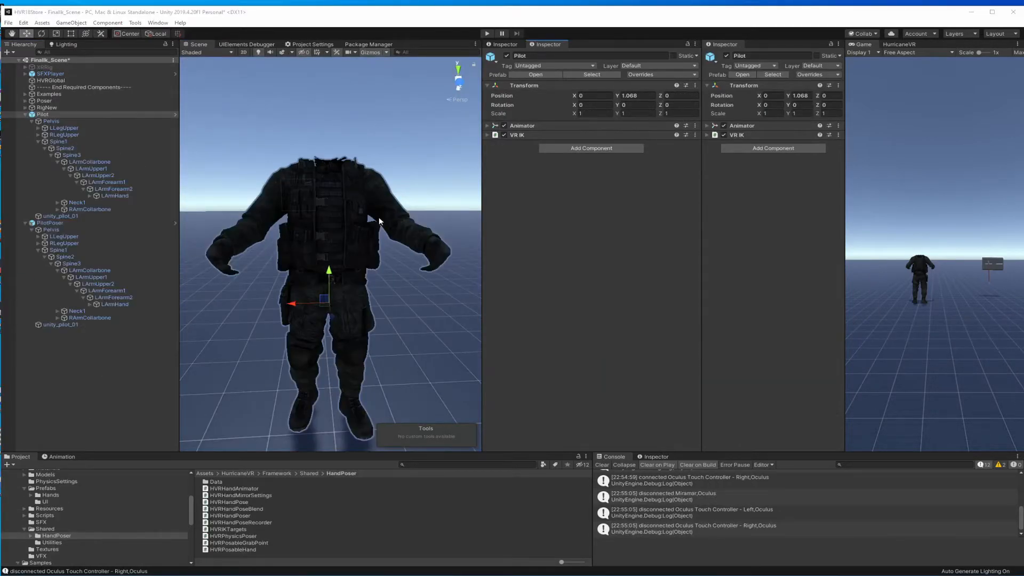
Run the scene in play mode, examine the pilot's hands on both arms, and stop the run
left_click(486, 37)
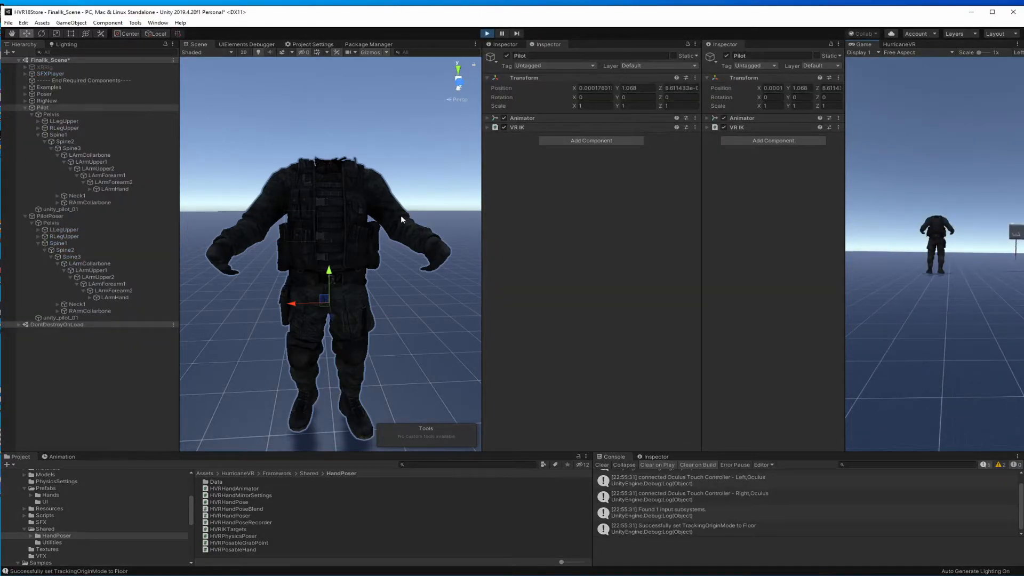
right_click_drag(401, 216, 428, 197)
scroll(413, 207, "up", 4)
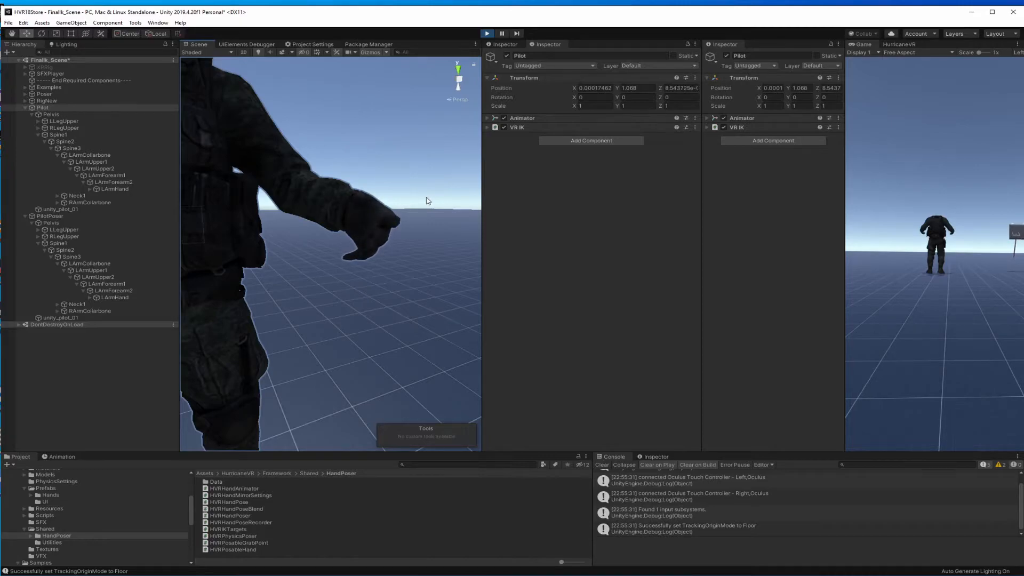
right_click_drag(427, 201, 229, 199)
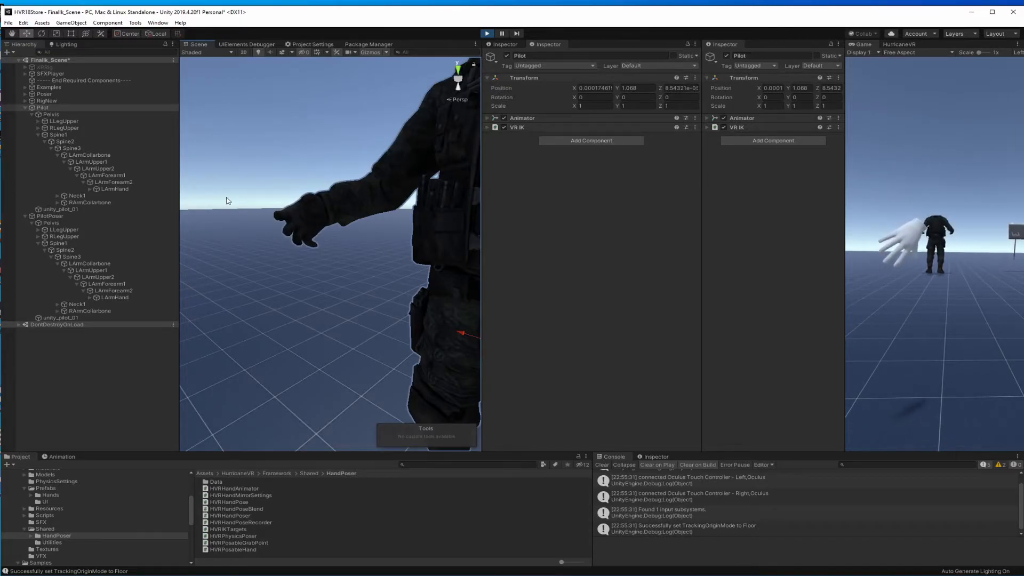
key("ctrl+p")
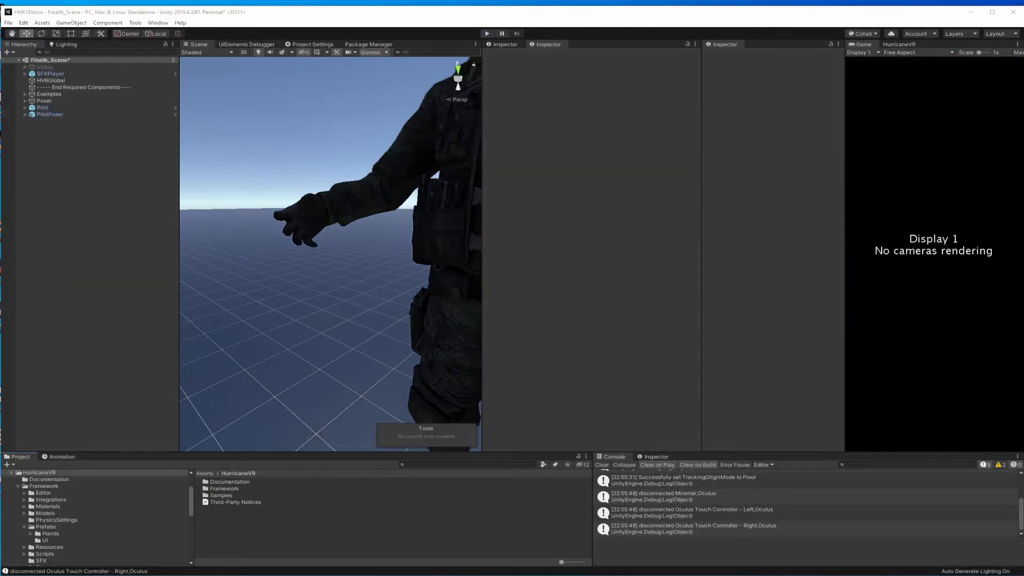
Add the RigNew prefab from HurricaneVR/Framework/Prefabs to the scene and unpack it completely
double_click(233, 489)
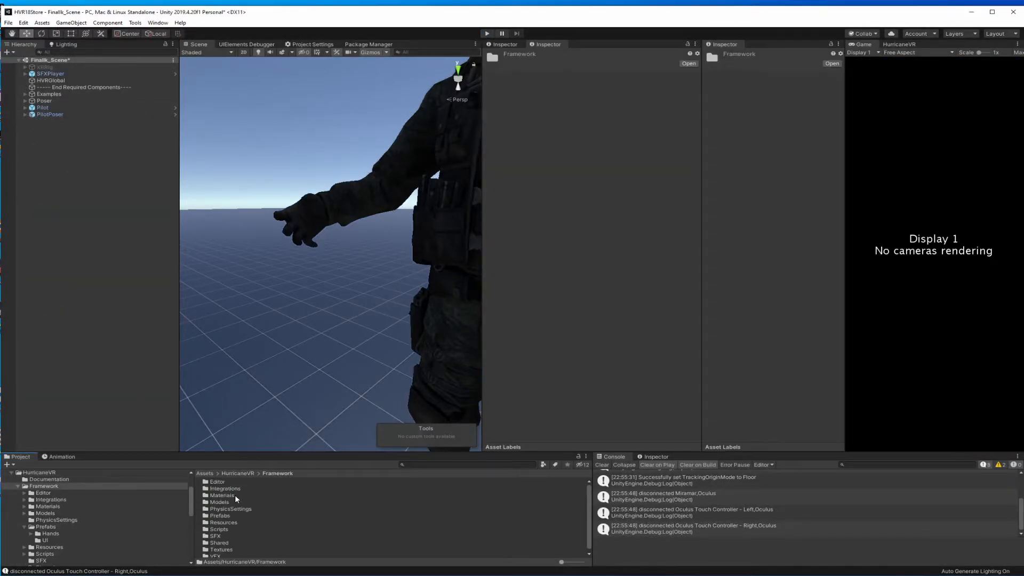
double_click(226, 516)
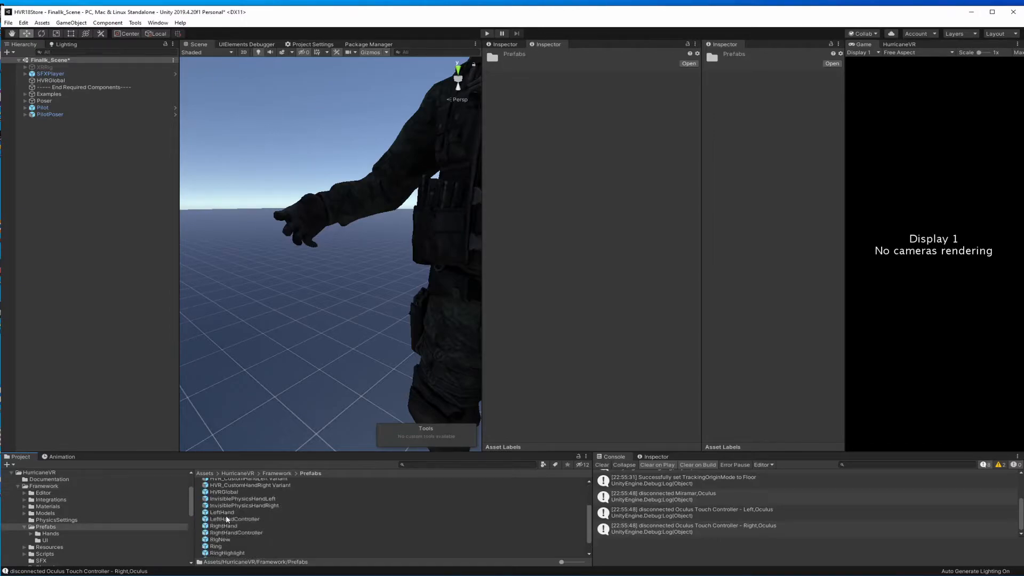
left_click_drag(222, 540, 172, 420)
left_click_drag(99, 297, 98, 295)
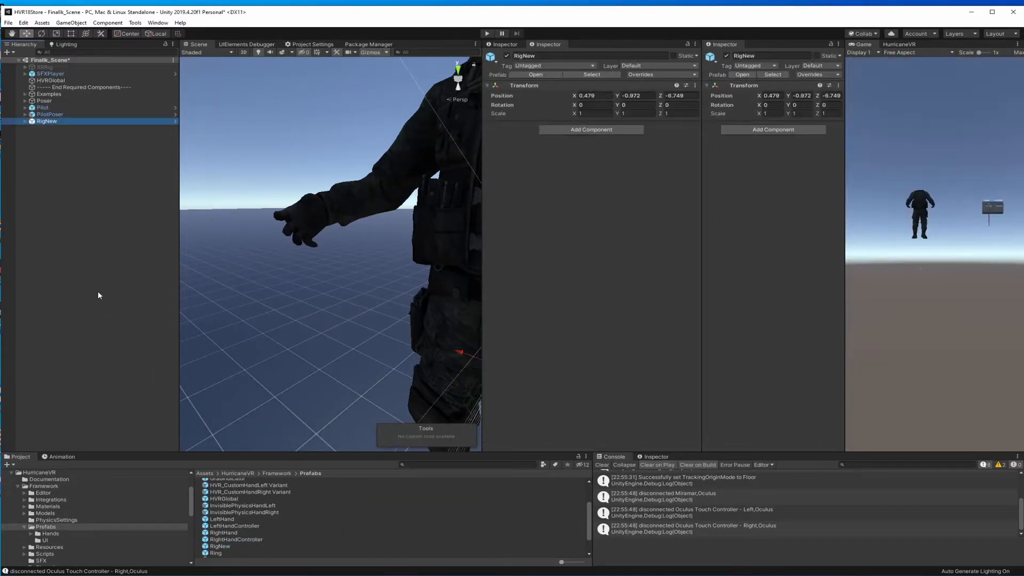
right_click(44, 121)
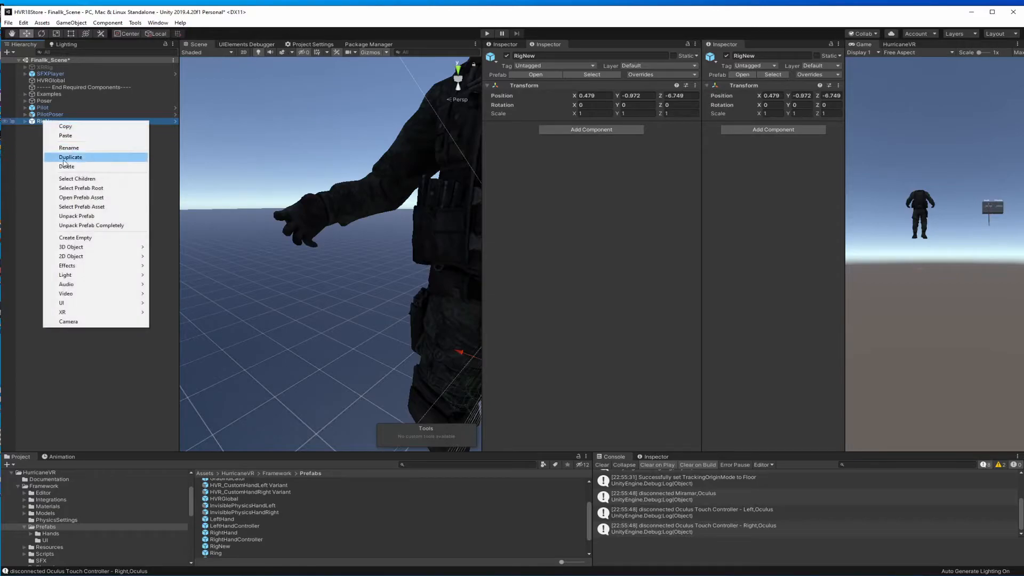
left_click(87, 226)
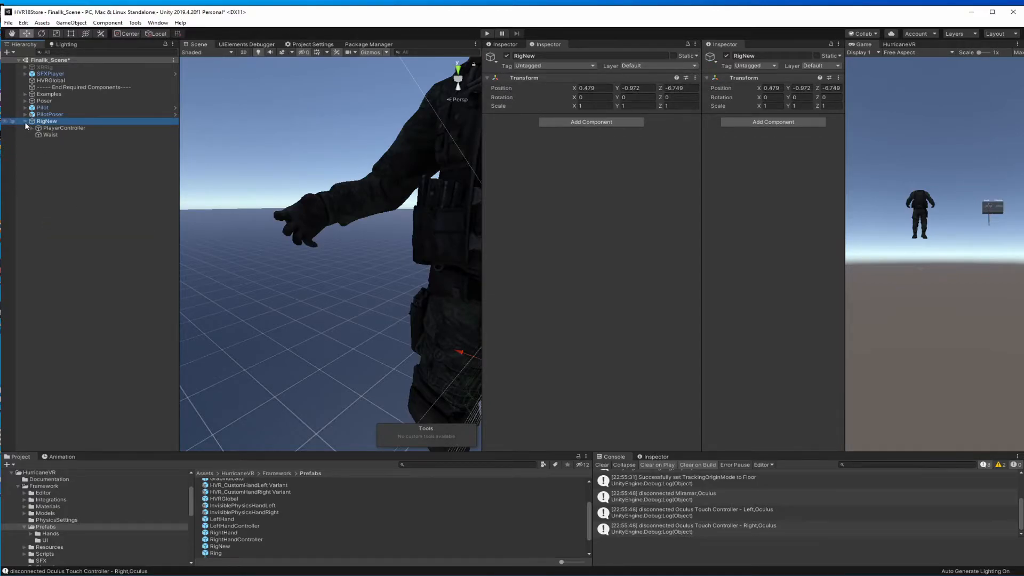
Rename the unpacked RigNew object as IKRig
left_click(53, 122)
type("IKRig")
key("Return")
Create an empty child object named LeftIKTarget under IKRig's LeftHand
left_click(31, 149)
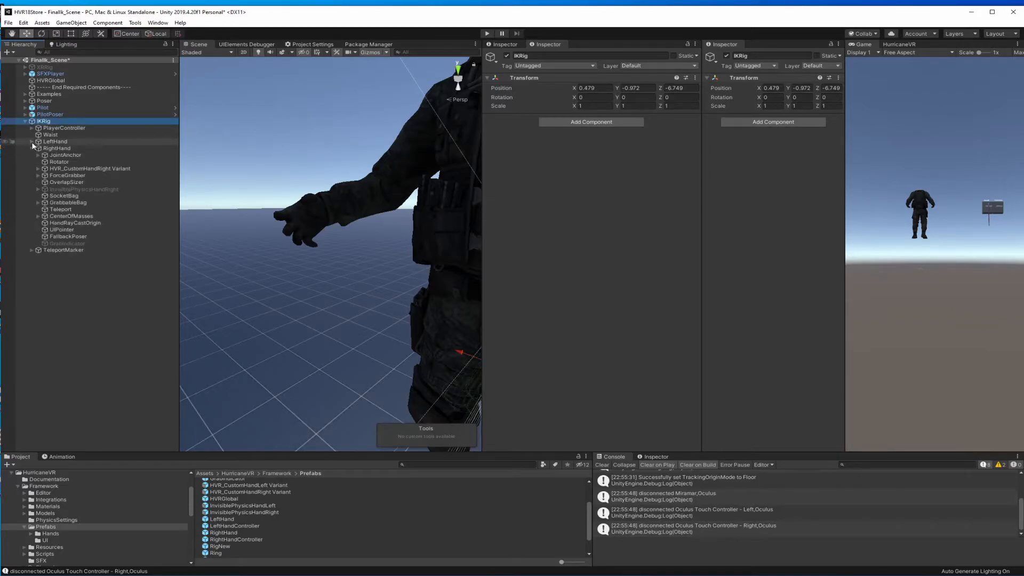
left_click(31, 141)
right_click(57, 143)
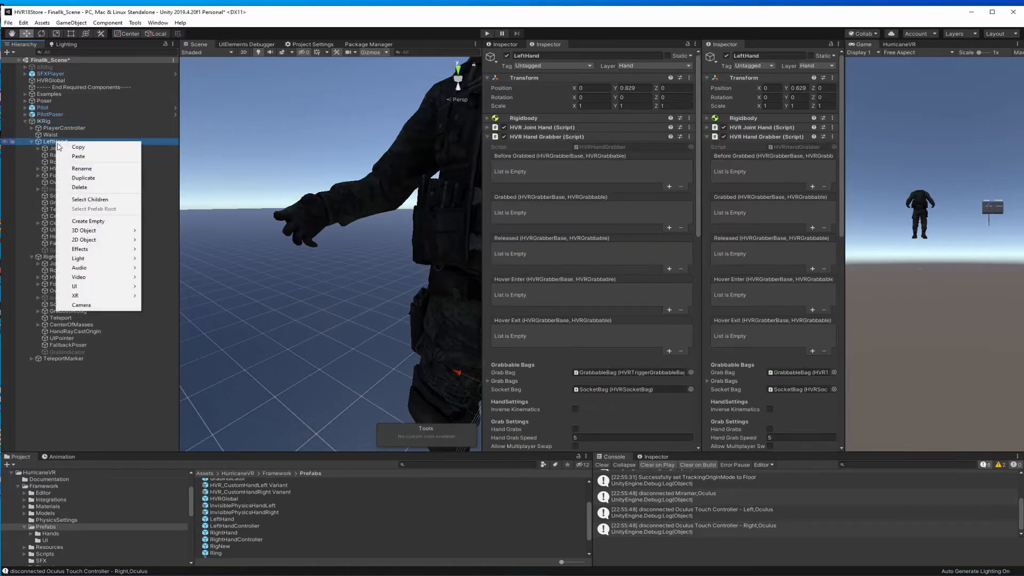
left_click(88, 221)
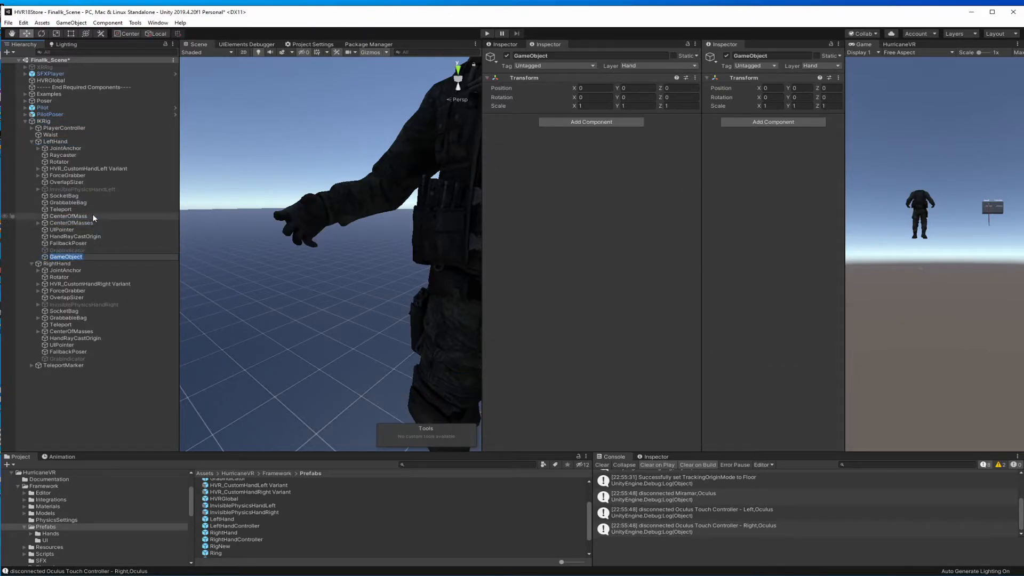
type("LeftIKTarget")
key("Return")
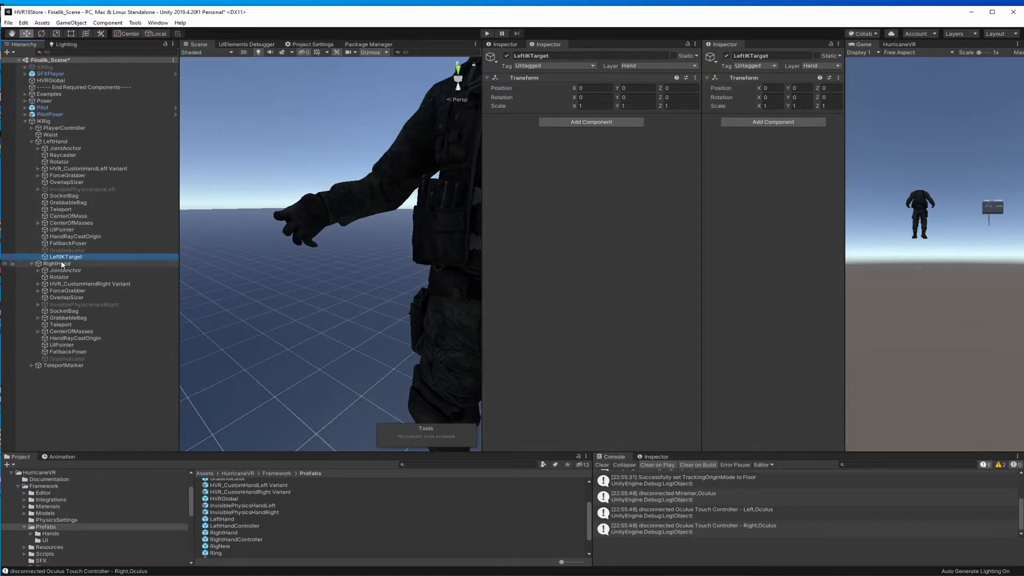
Create an empty child object named RightIKTarget under IKRig's RightHand
right_click(62, 264)
left_click(96, 347)
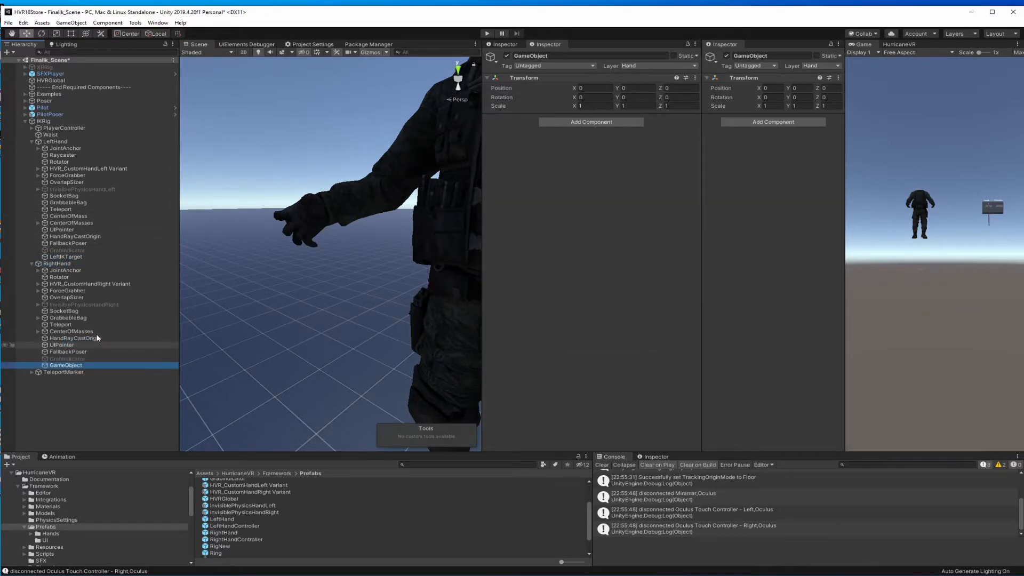
type("RightIK")
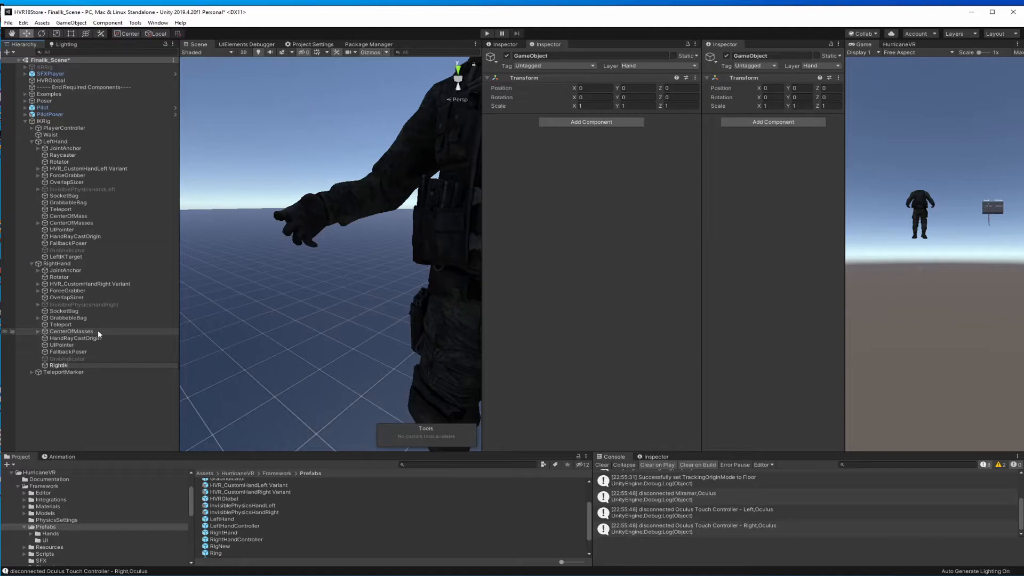
type("Target")
key("Return")
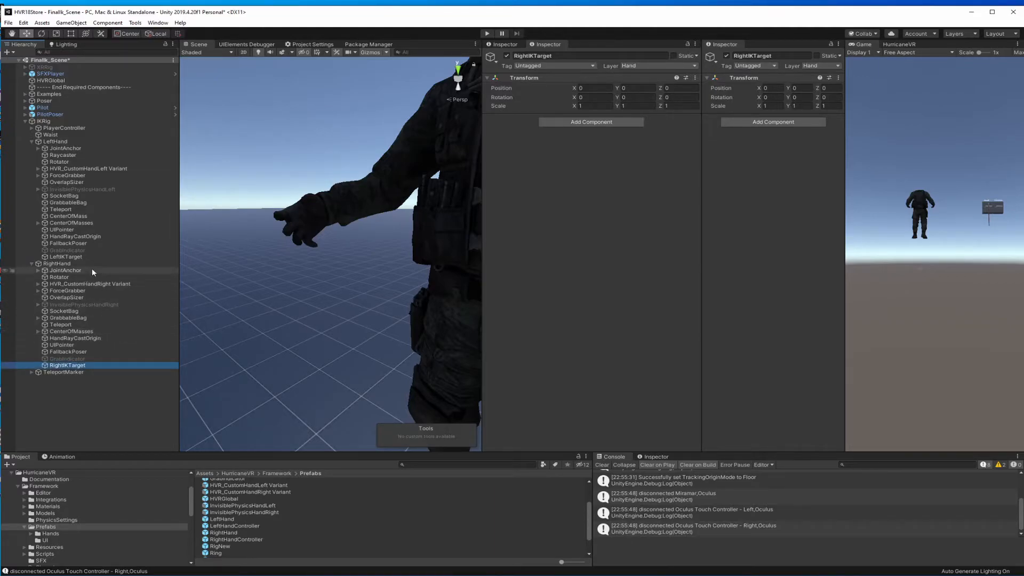
Create an empty child object named HandCollision under IKRig's LeftHand
left_click(55, 141)
right_click(56, 142)
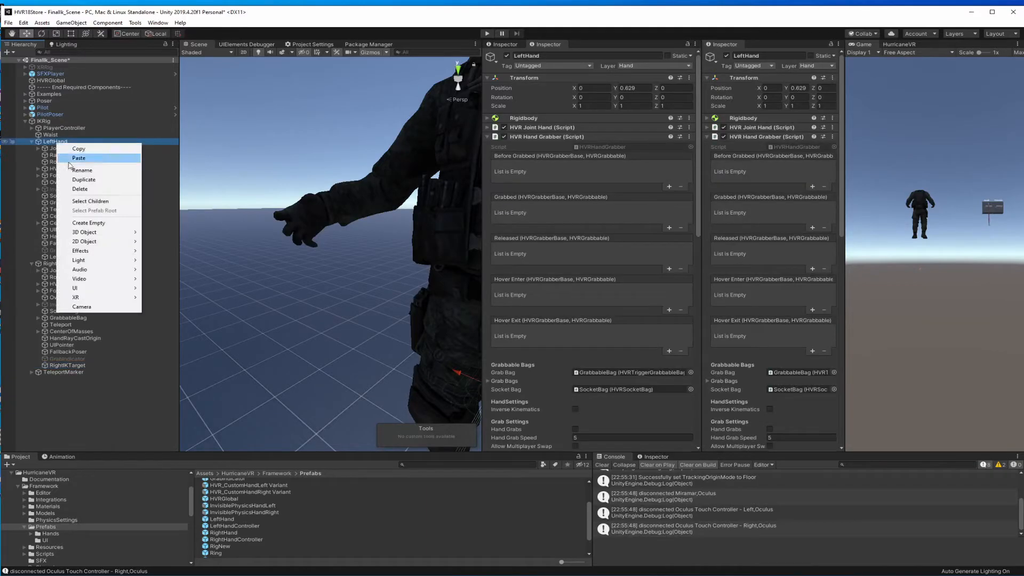
left_click(88, 223)
type("Hand")
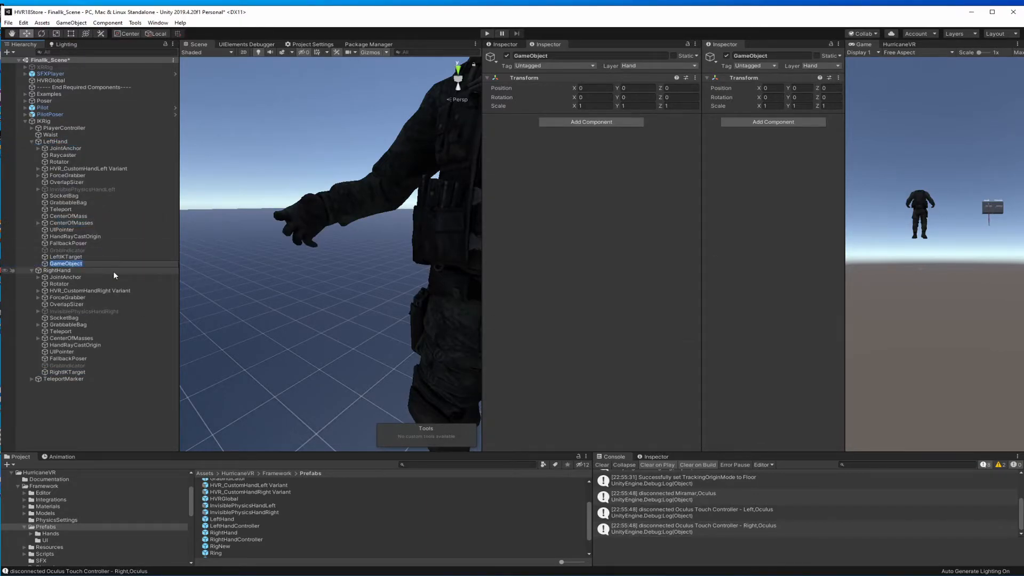
type("Collision")
key("Return")
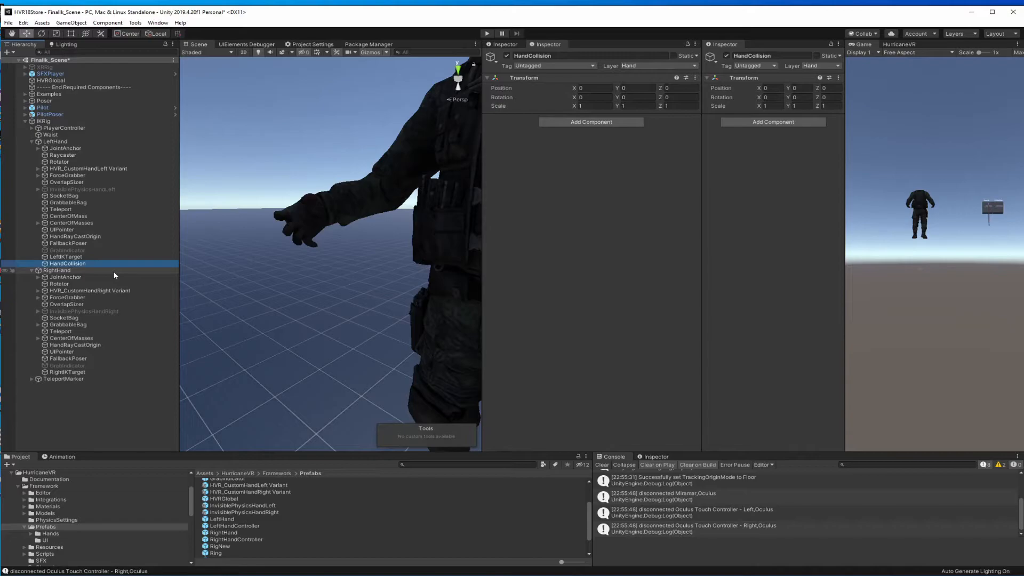
Create an empty child object named HandCollision under IKRig's RightHand
right_click(76, 271)
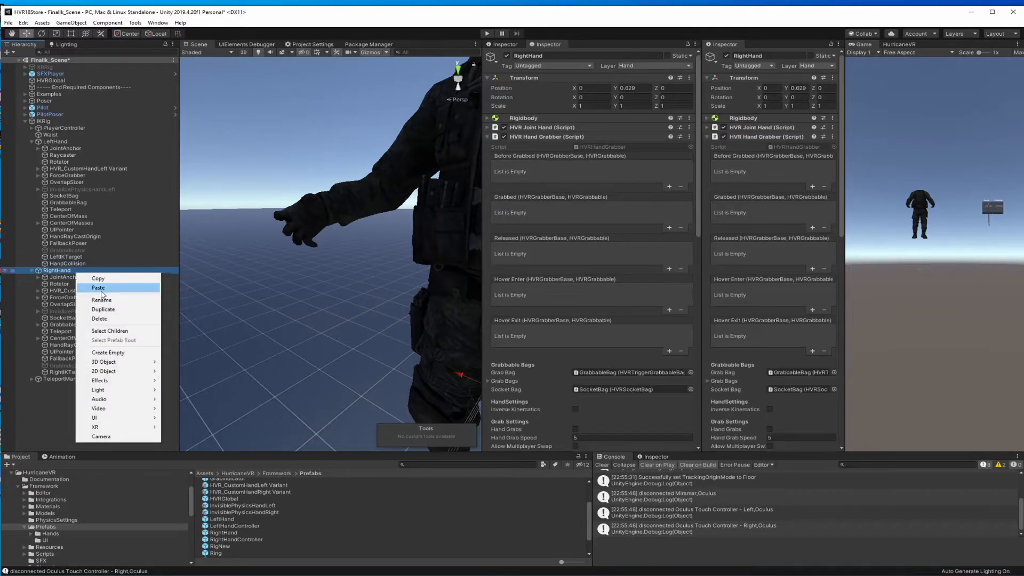
left_click(113, 352)
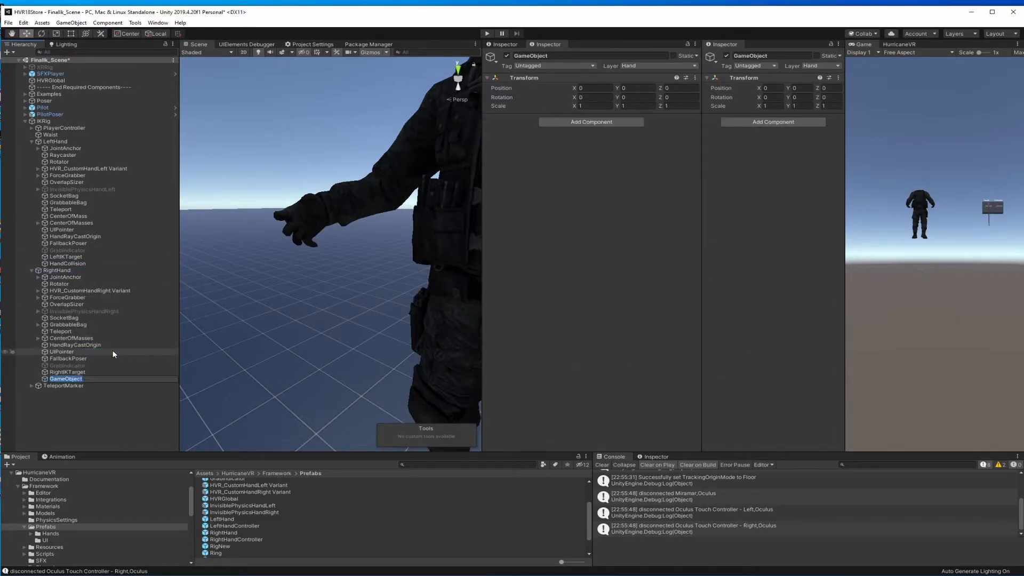
type("HandCollision")
key("Return")
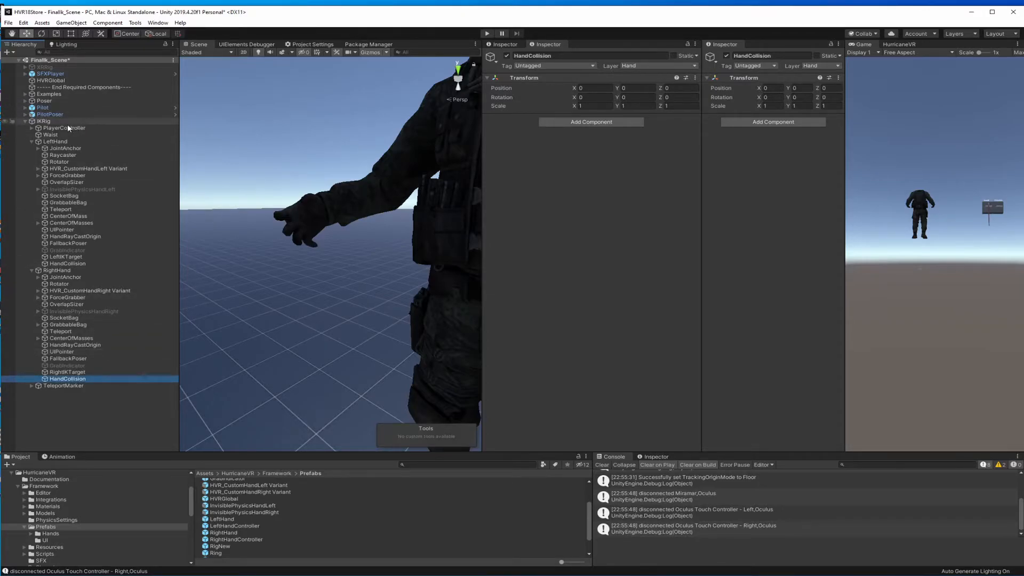
Make Pilot a child of IKRig
left_click(53, 123)
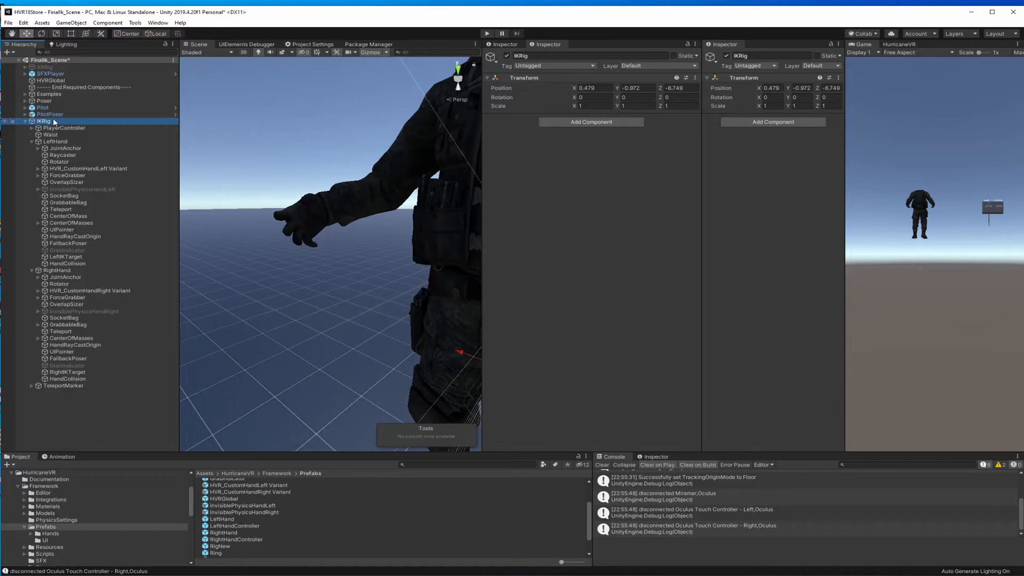
mouse_move(53, 122)
left_mouse_down()
mouse_move(50, 109)
mouse_move(48, 122)
left_mouse_up()
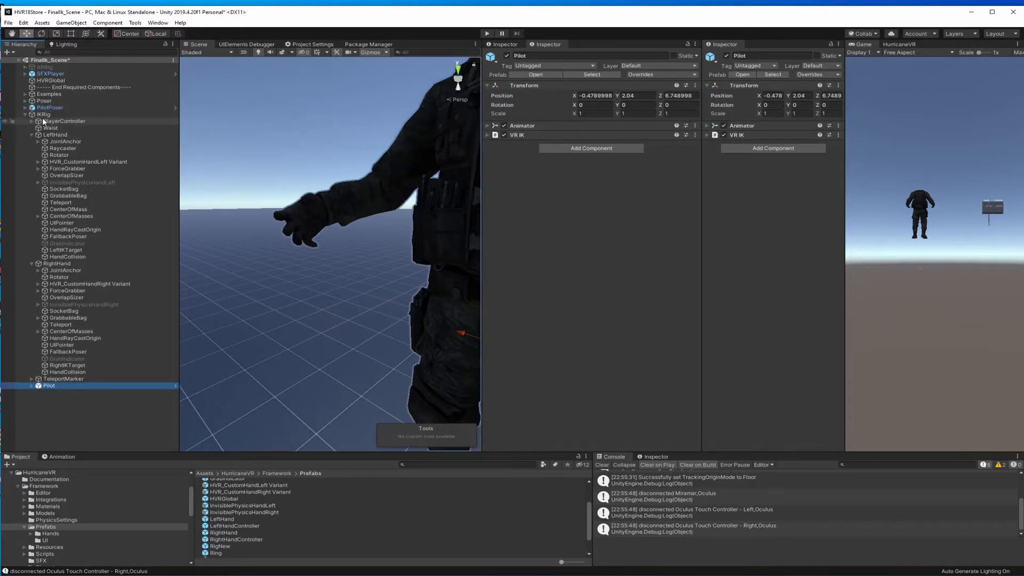
Create an empty child object named CameraIKTarget under the Camera in IKRig's PlayerController
left_click(32, 121)
left_click(38, 128)
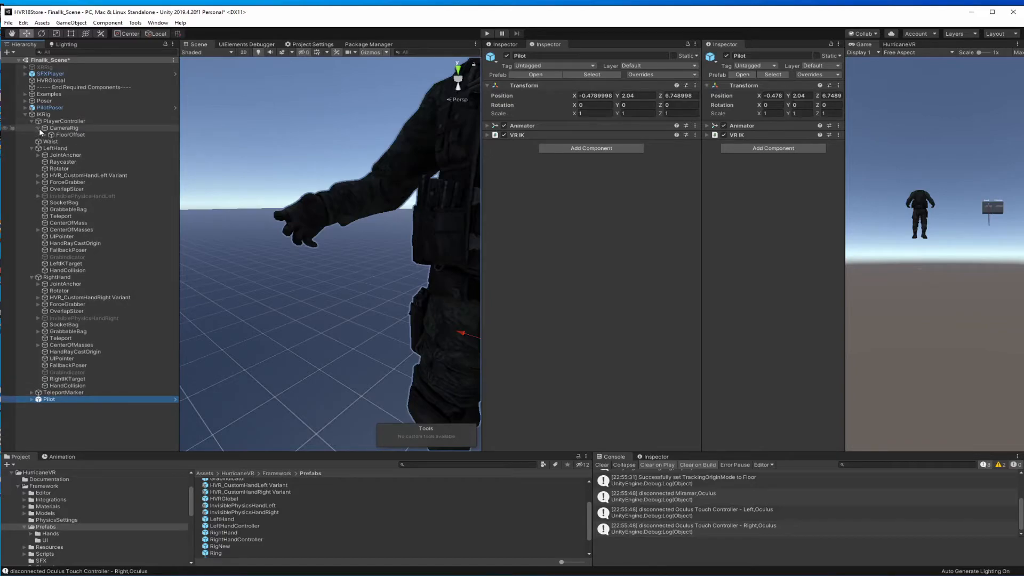
left_click(45, 134)
left_click(51, 142)
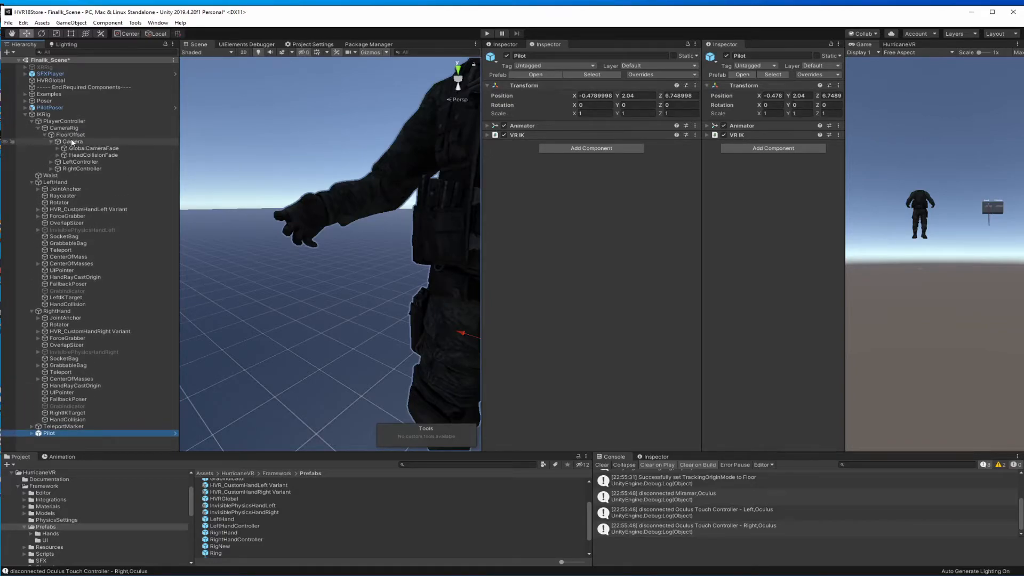
left_click(72, 142)
right_click(75, 142)
left_click(109, 222)
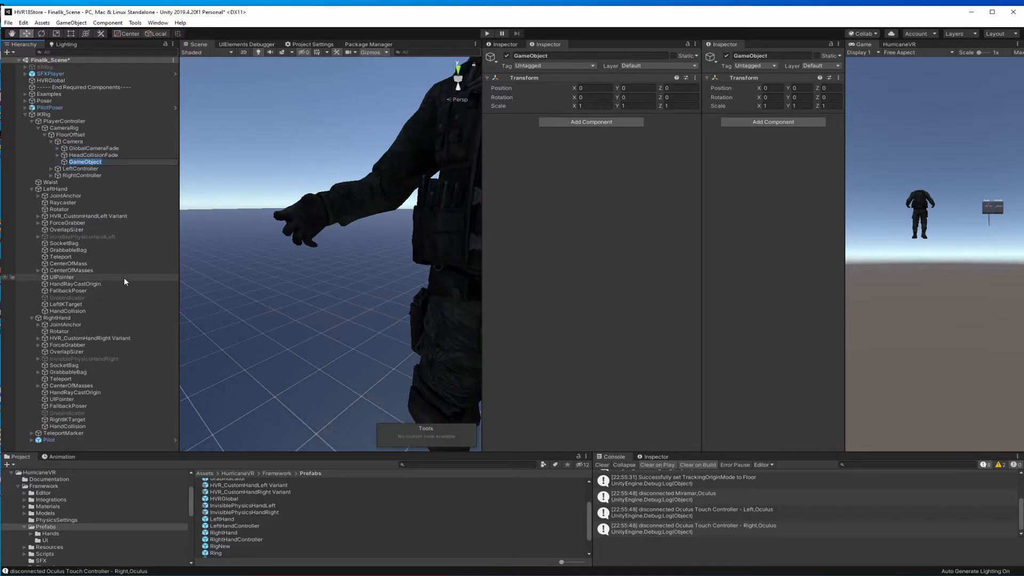
type("CameraIKTarget")
key("Return")
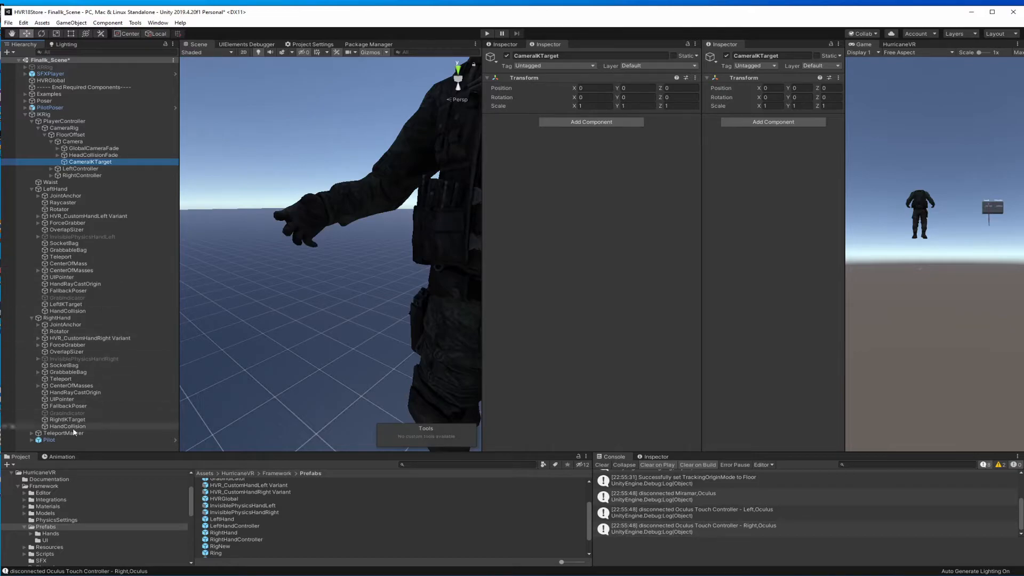
Assign CameraIKTarget as the spine's Head Target in Pilot's VR IK solver
left_click(58, 439)
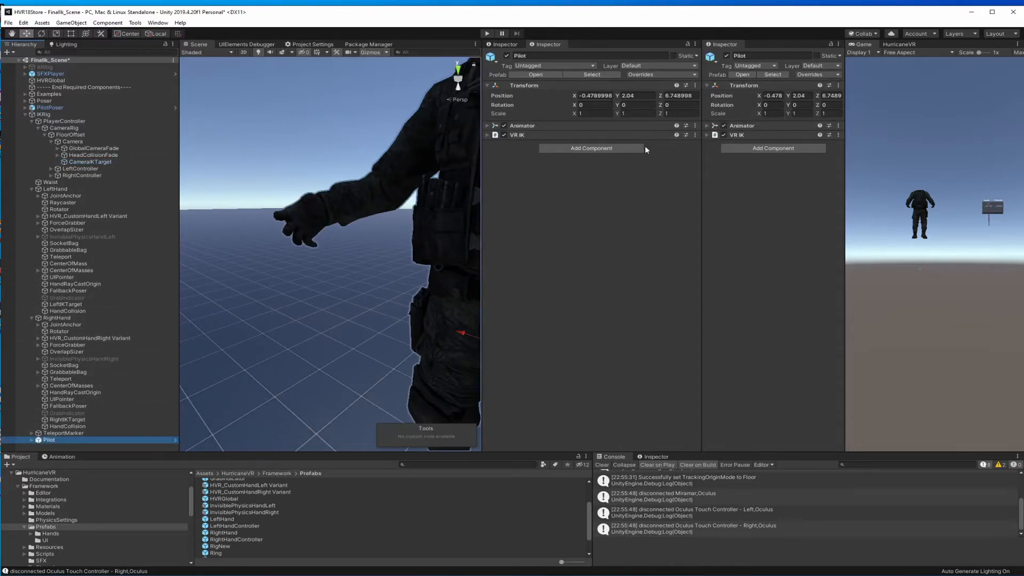
left_click(486, 135)
scroll(569, 235, "down", 10)
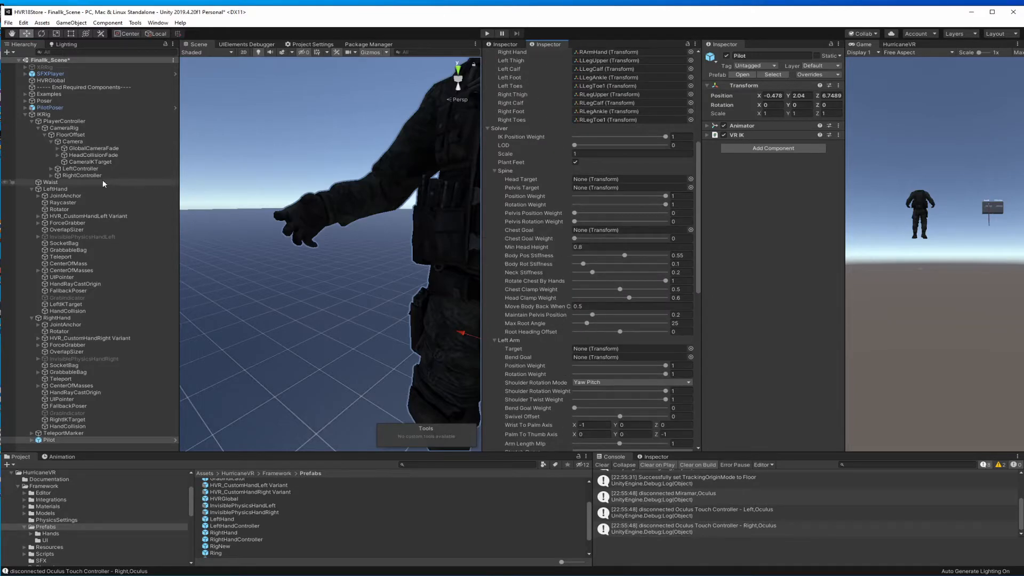
left_click(88, 162)
left_click_drag(88, 163, 603, 180)
Assign LeftIKTarget and RightIKTarget as the left and right arm targets in Pilot's VR IK solver, and save the scene
scroll(549, 230, "down", 5)
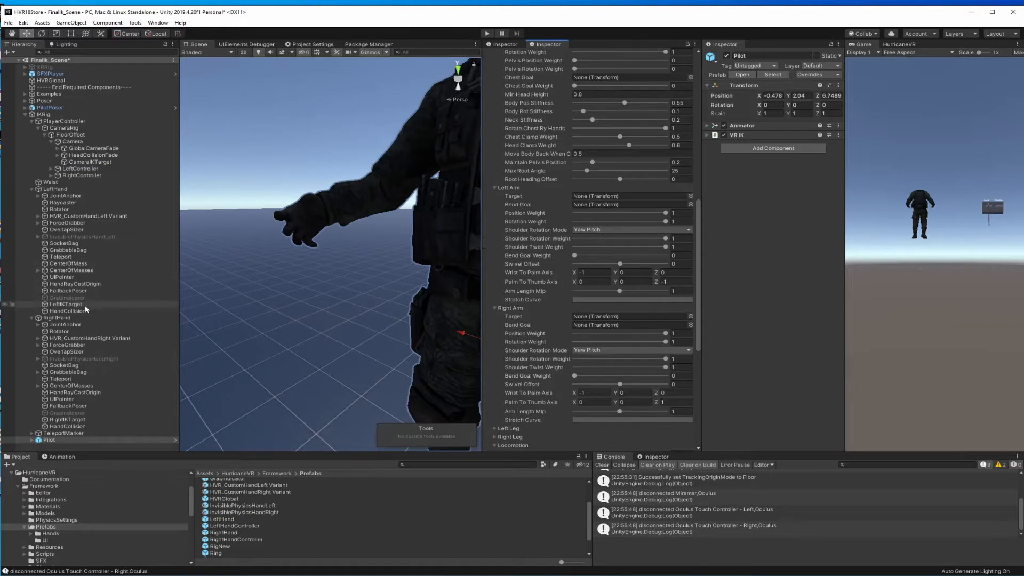
left_click_drag(65, 304, 599, 200)
scroll(555, 236, "down", 4)
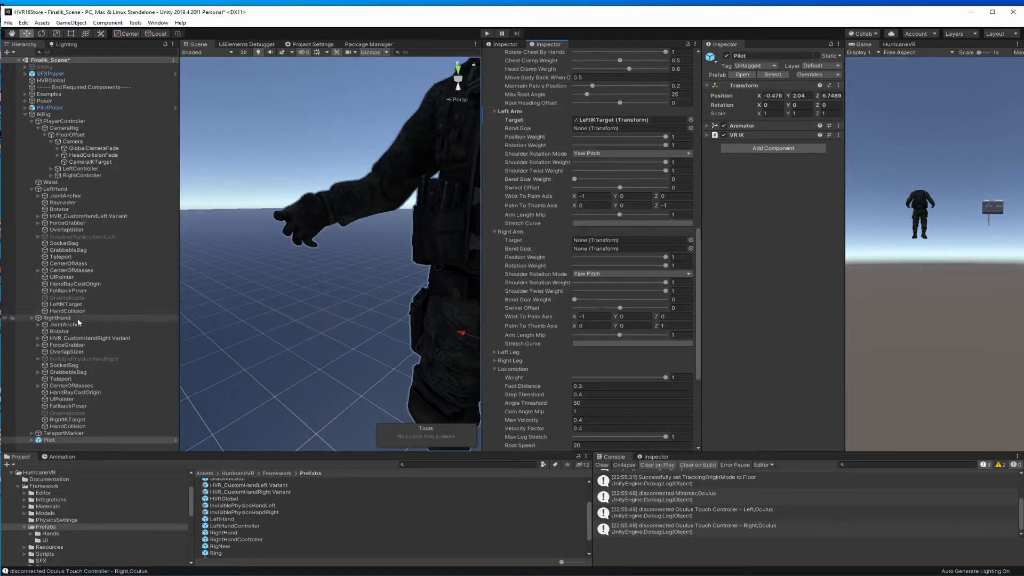
left_click_drag(68, 419, 605, 246)
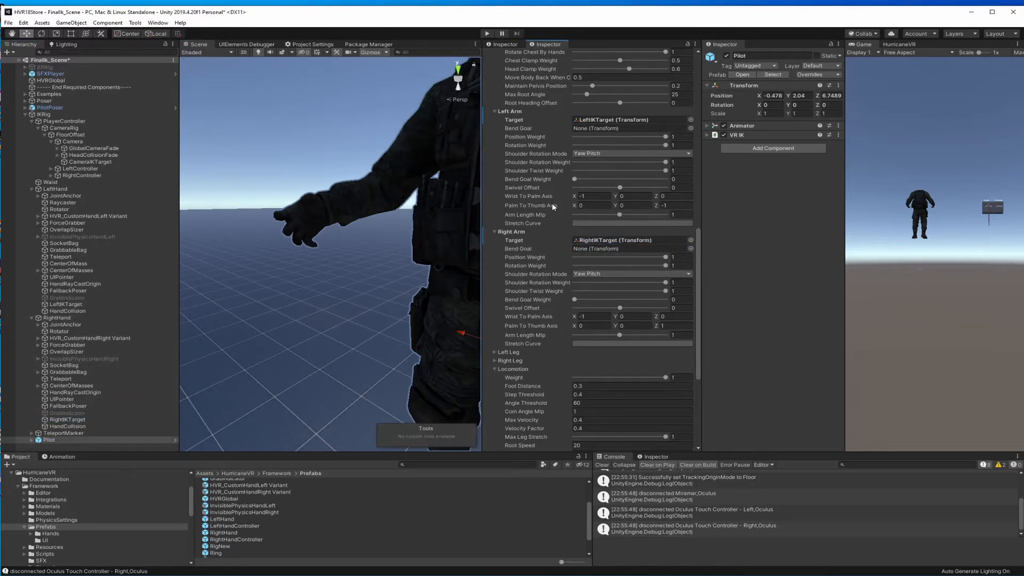
key("ctrl+s")
Set Pilot's local position to 0, 0, 0
left_click_drag(365, 182, 400, 192, "alt")
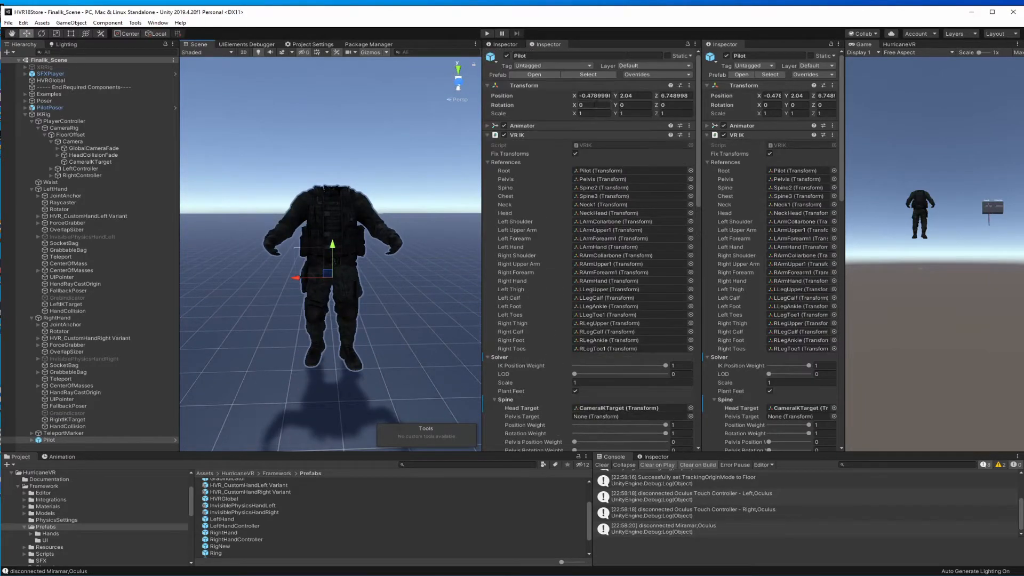
left_click(592, 95)
type("0")
key("Tab")
type("0")
key("Tab")
type("0")
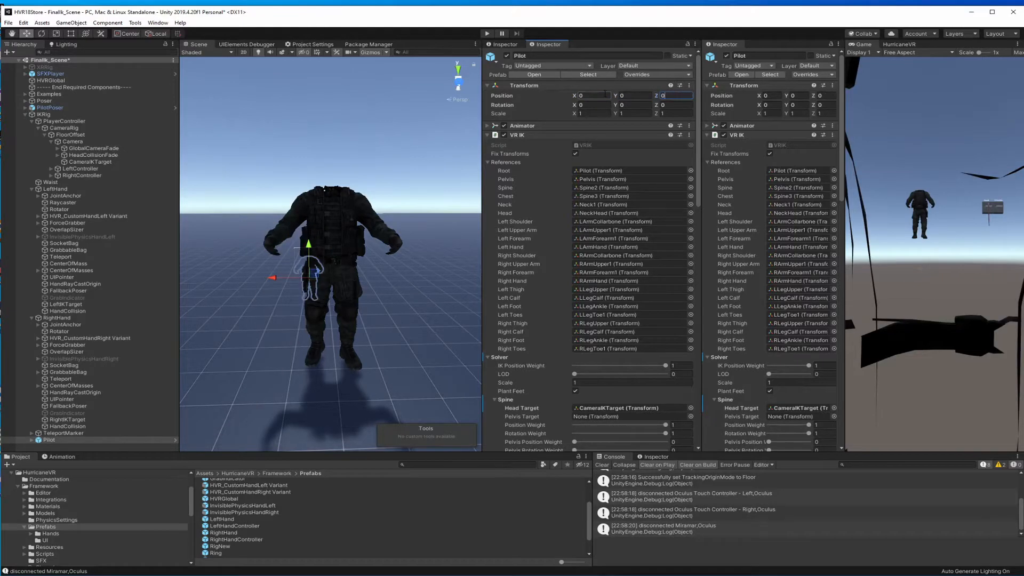
Raise the IKRig object vertically in the scene
left_click(46, 115)
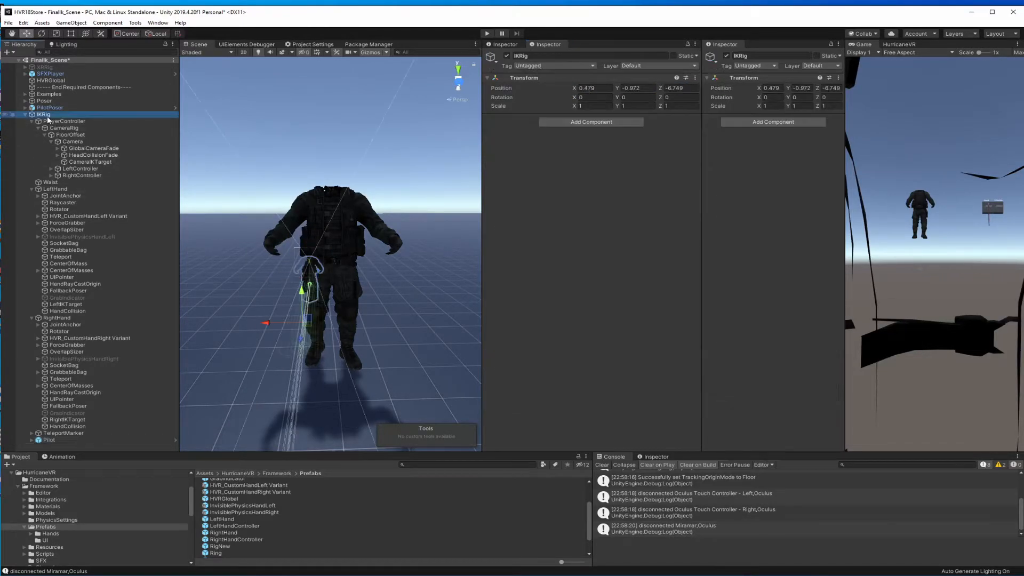
right_click_drag(326, 147, 391, 269)
key("a")
key("w")
scroll(339, 128, "up", 1)
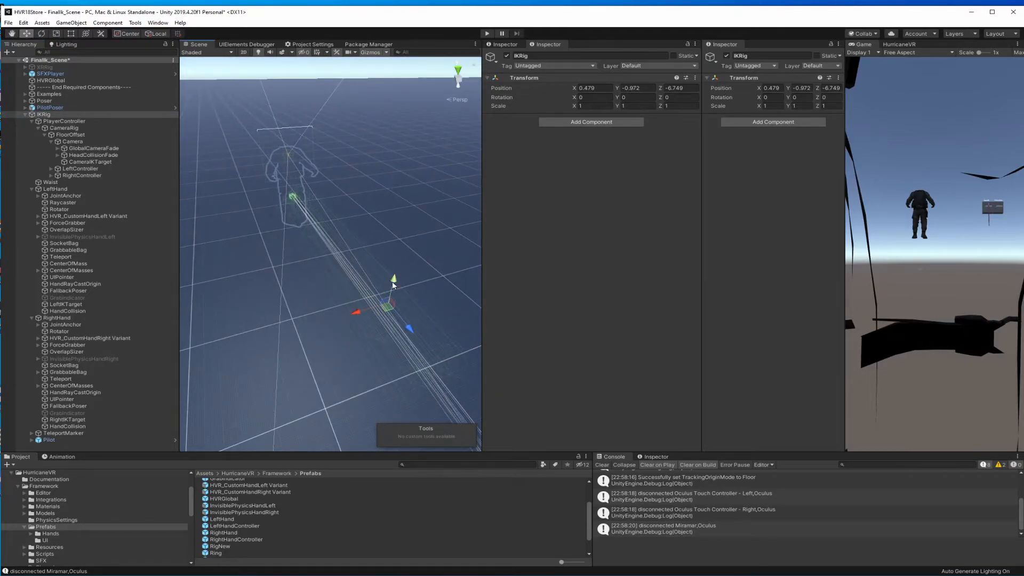
left_click_drag(393, 284, 411, 175)
Set the transform handle to Pivot and adjust IKRig's placement in the scene
left_click(127, 35)
right_click_drag(327, 143, 405, 118)
key("w")
key("a")
left_click_drag(327, 200, 337, 209)
key("w")
right_click_drag(335, 210, 207, 199)
key("s")
key("d")
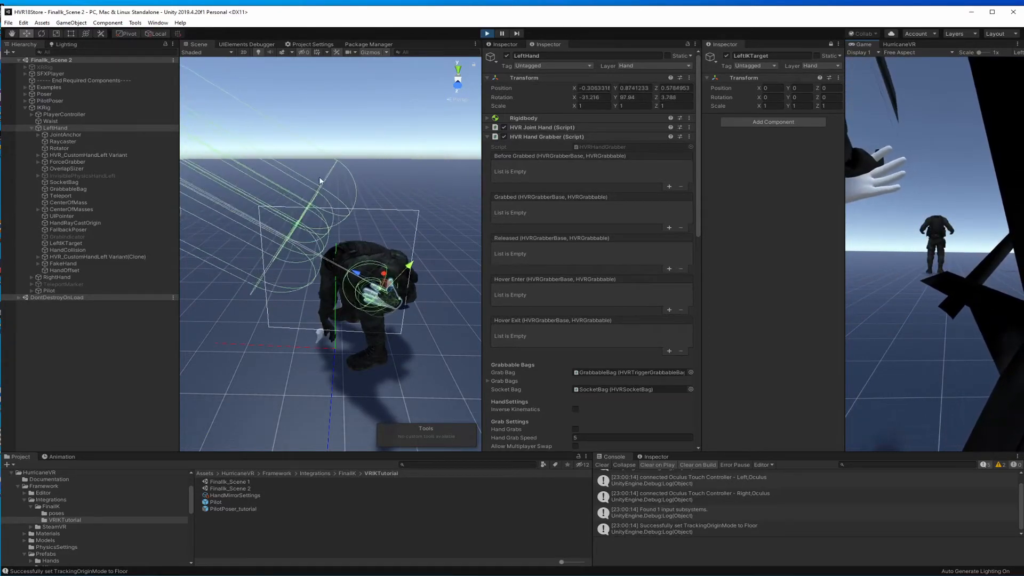
Rotate the left hand's LeftIKTarget to about X 102, Y 15, Z 1 degrees in play mode
left_click(74, 245)
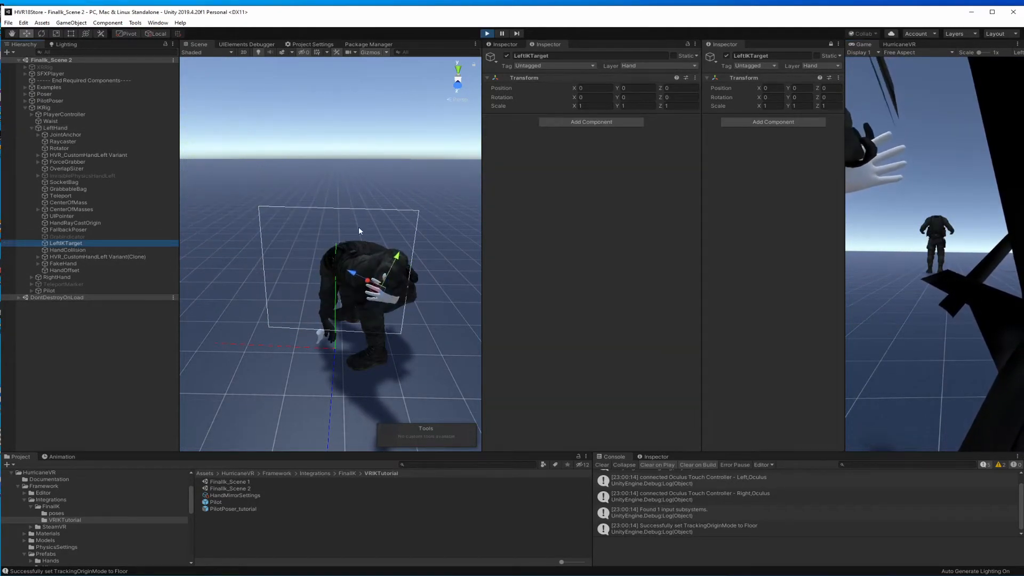
left_click_drag(359, 226, 419, 234, "alt")
right_click_drag(418, 234, 414, 235)
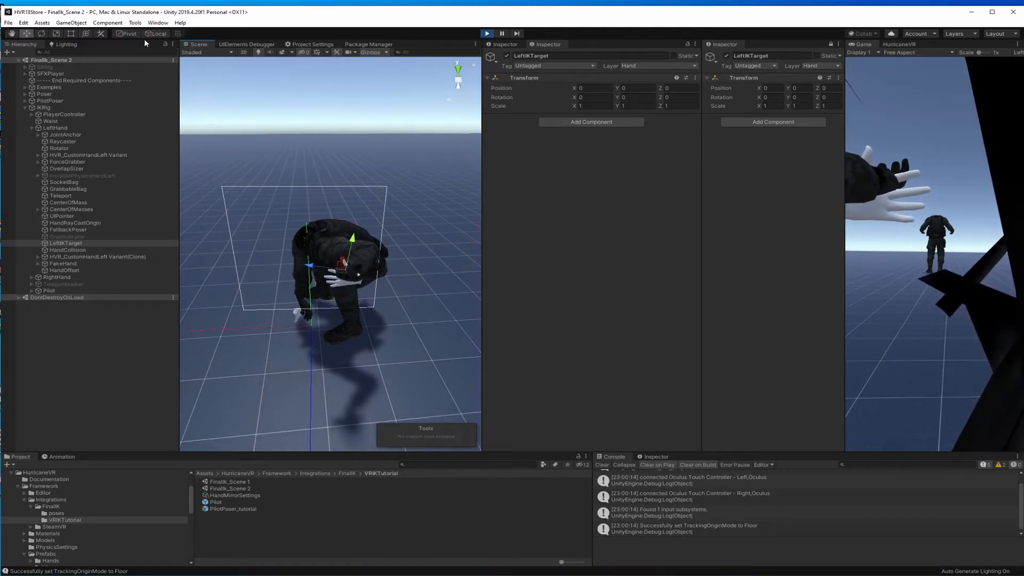
left_click(41, 33)
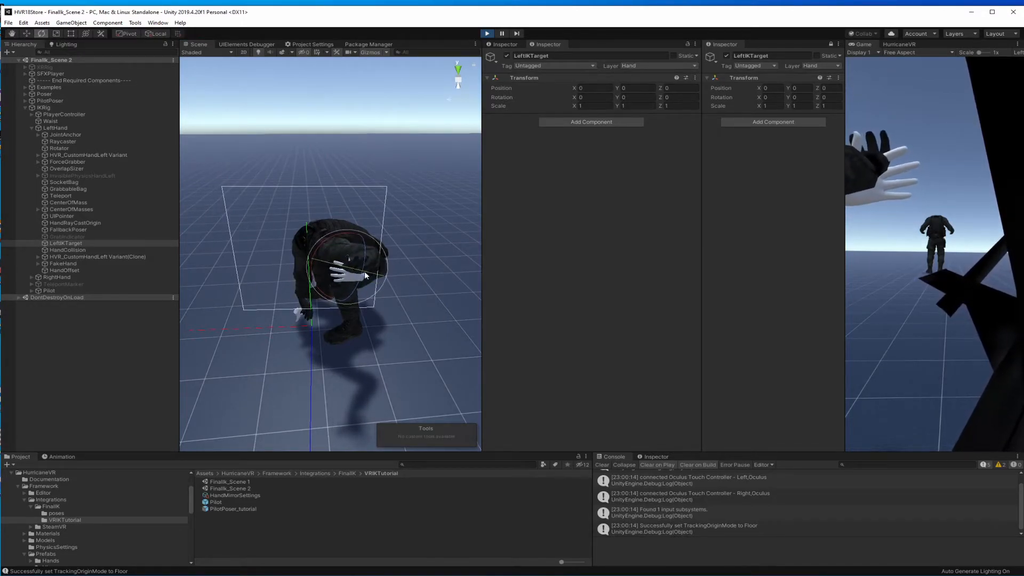
left_click_drag(366, 271, 354, 271)
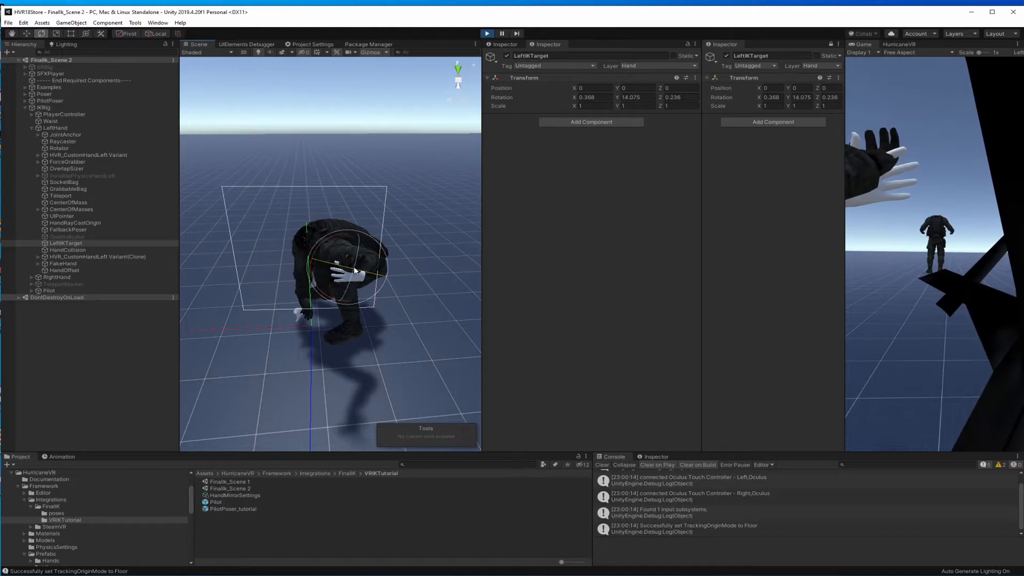
left_click_drag(335, 237, 282, 303)
Rotate LeftIKTarget about its Z axis to about -52 degrees and inspect the glove's alignment with the white hand
scroll(278, 301, "up", 5)
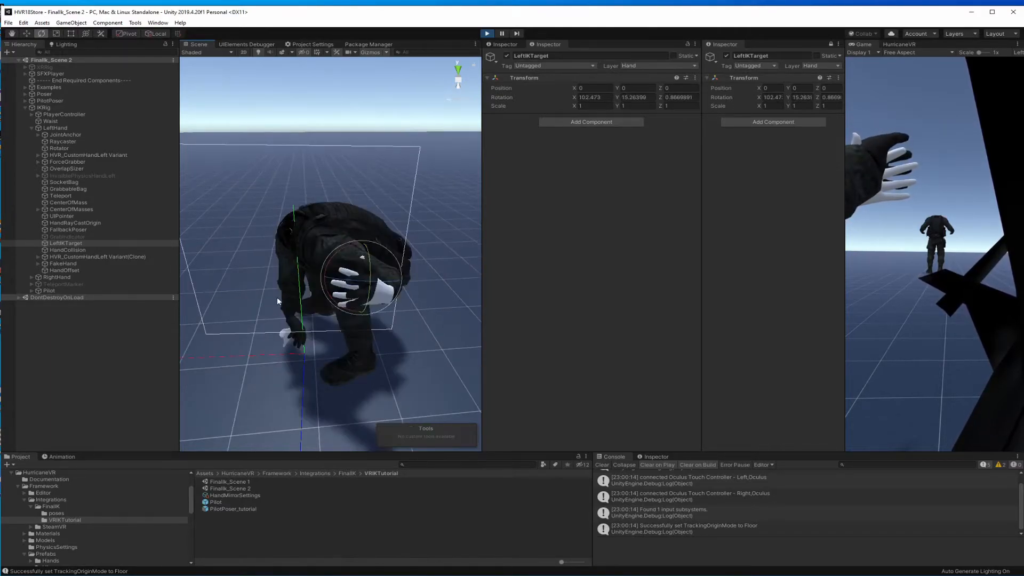
scroll(278, 300, "down", 5)
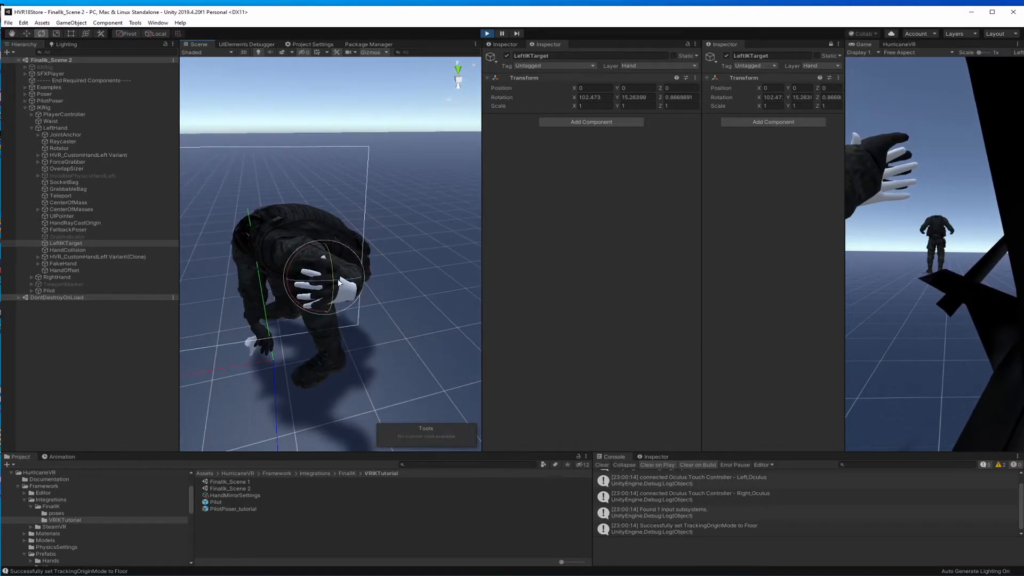
left_click_drag(339, 282, 295, 286)
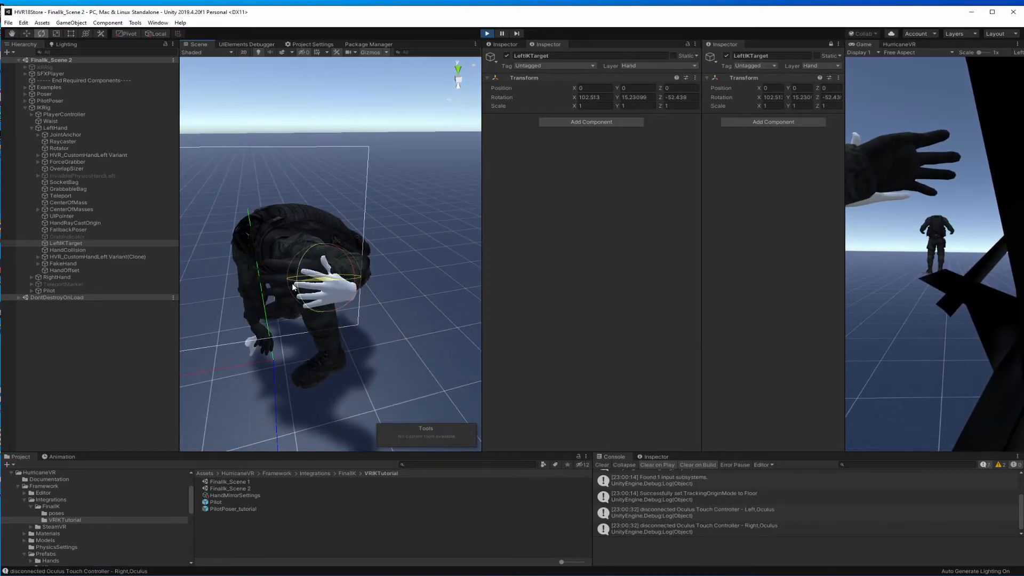
scroll(213, 285, "up", 5)
right_click_drag(268, 277, 477, 264)
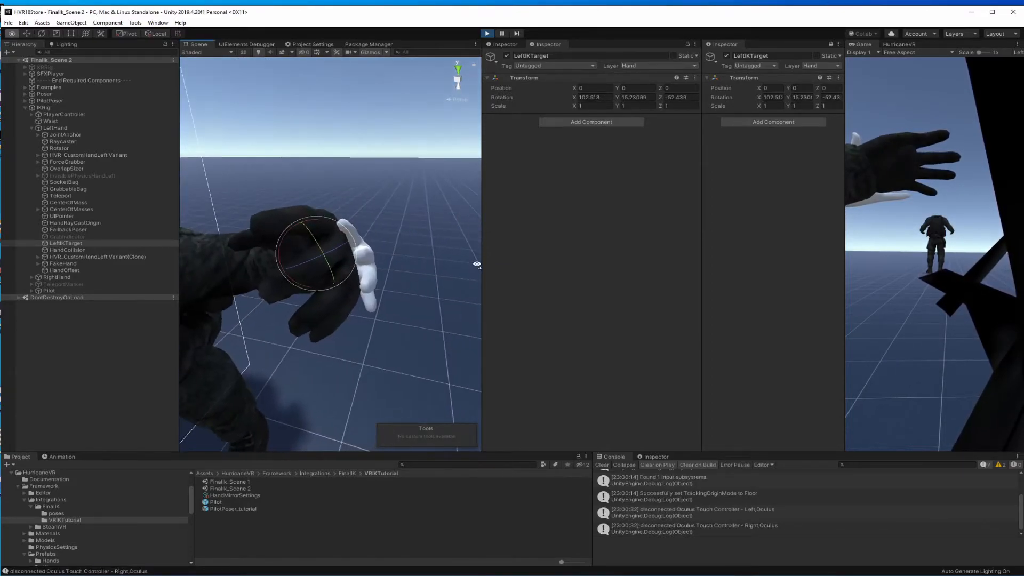
right_click_drag(369, 258, 398, 254)
scroll(398, 254, "down", 5)
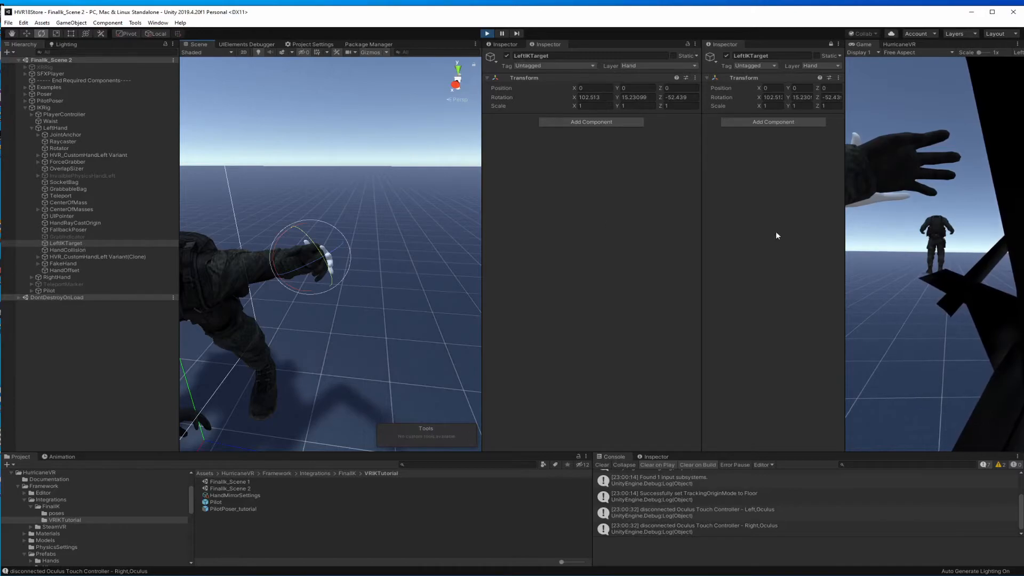
Move LeftIKTarget to about X -0.033, Y -0.018, Z -0.017 to bring the pilot's glove over the white hand
left_click(387, 249)
key("w")
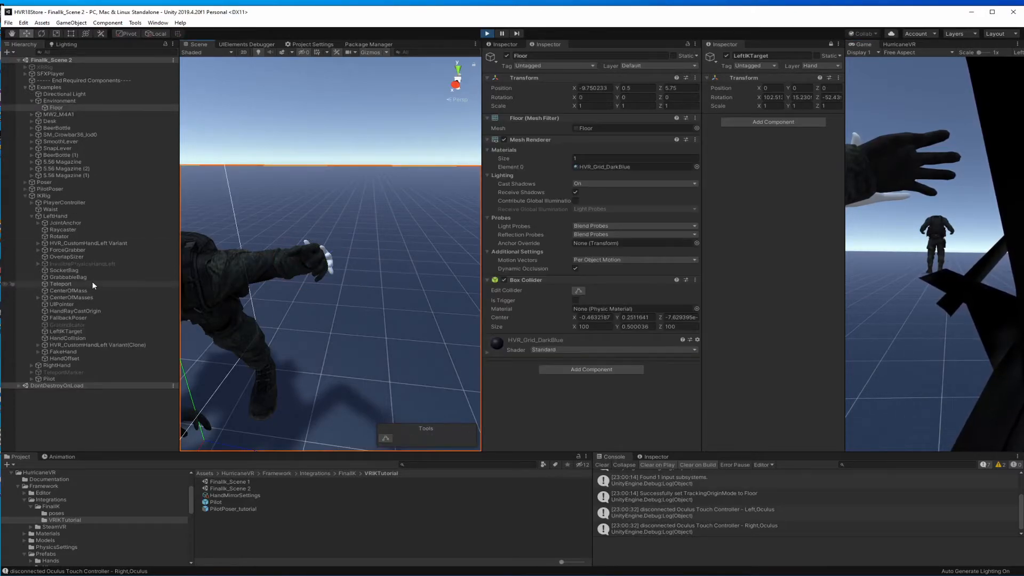
left_click(64, 331)
left_click_drag(378, 244, 356, 239, "alt")
scroll(376, 262, "up", 4)
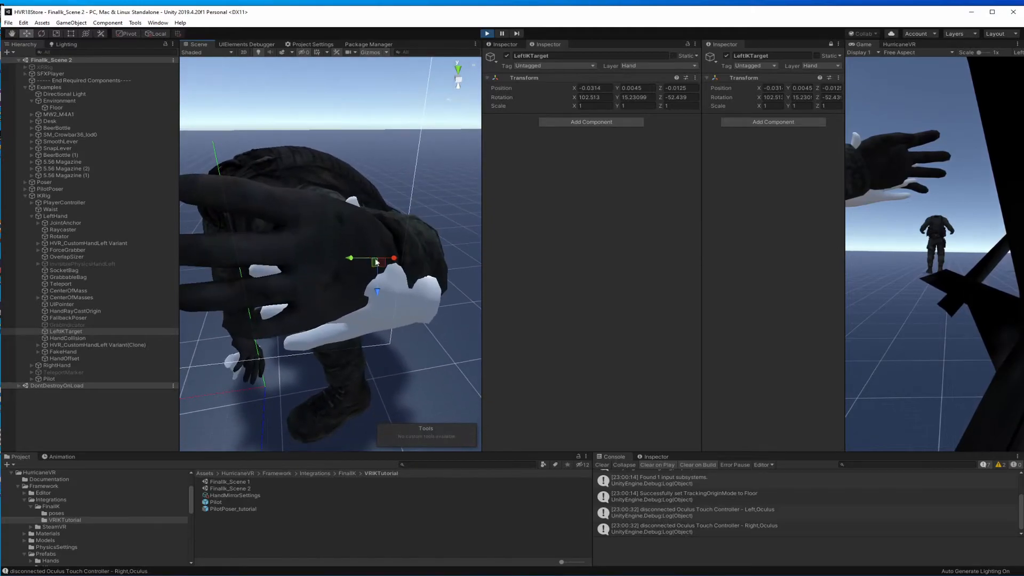
left_click_drag(379, 299, 482, 245, "alt")
left_click_drag(420, 232, 460, 268, "alt")
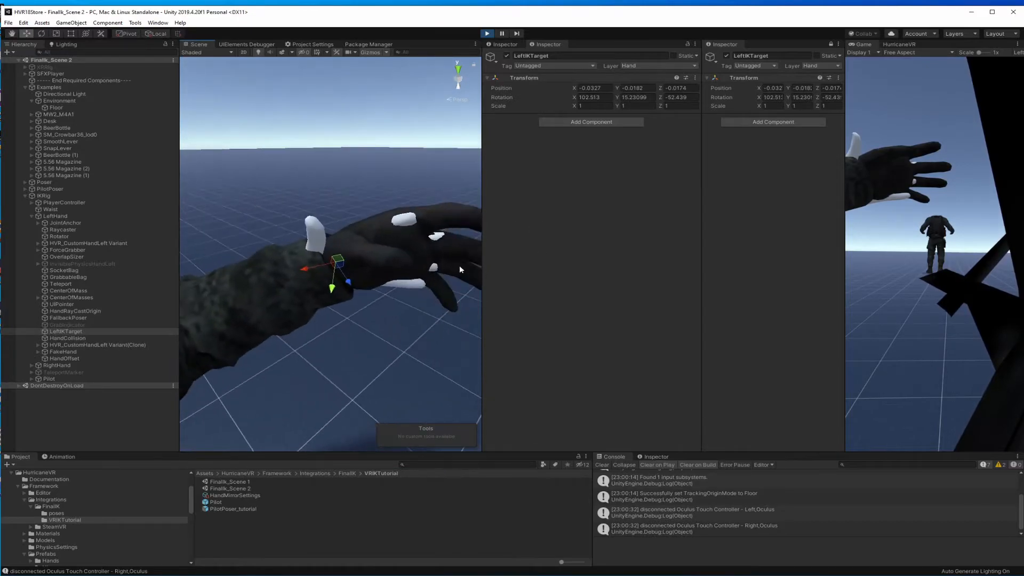
Refine LeftIKTarget's position to about X -0.024, Y -0.009, Z -0.063
left_click(289, 264)
left_click_drag(290, 264, 391, 228, "alt")
right_click_drag(391, 228, 373, 214)
left_click(70, 331)
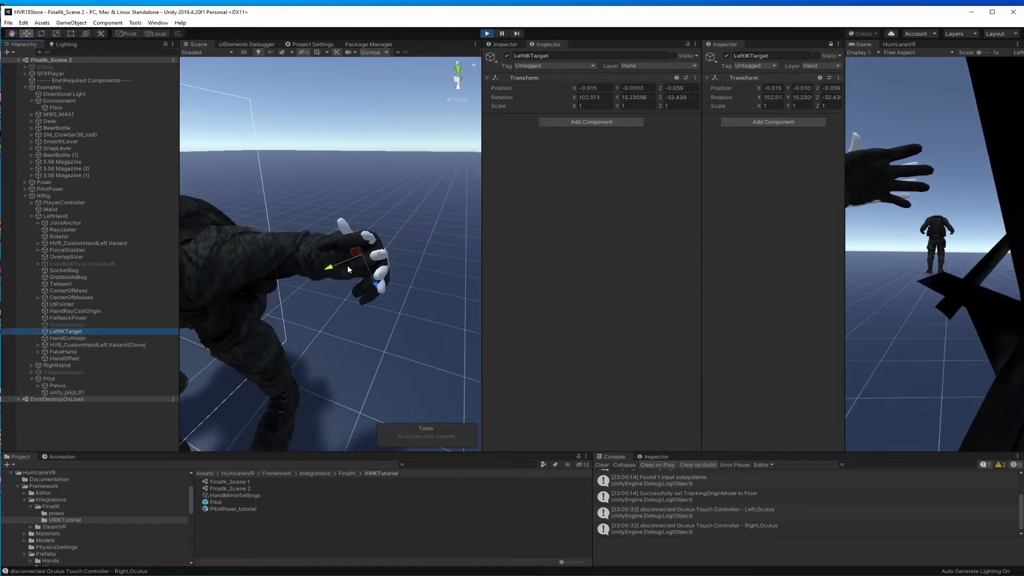
left_click_drag(336, 267, 340, 265)
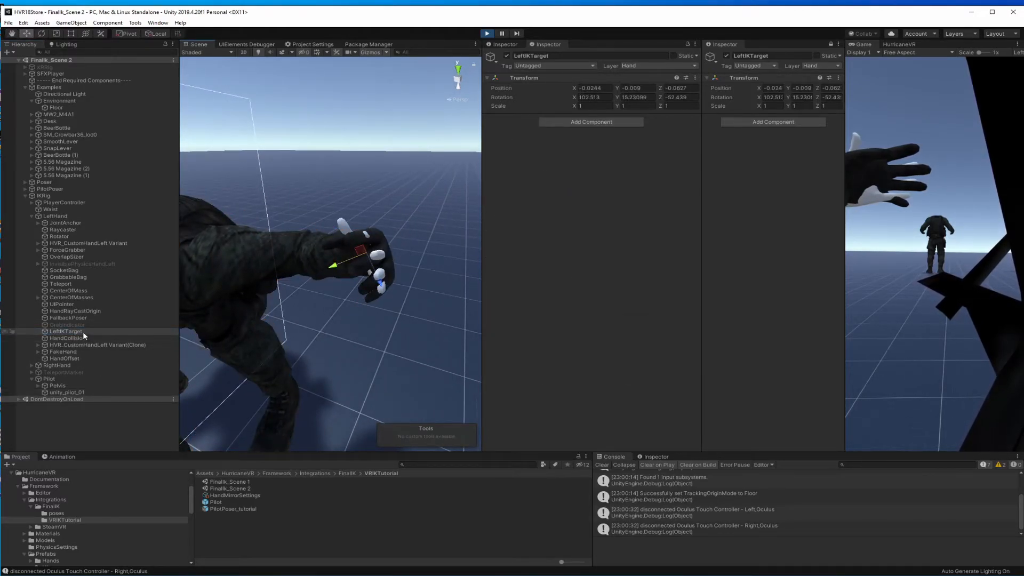
Copy LeftIKTarget's Transform component and exit play mode
right_click(760, 78)
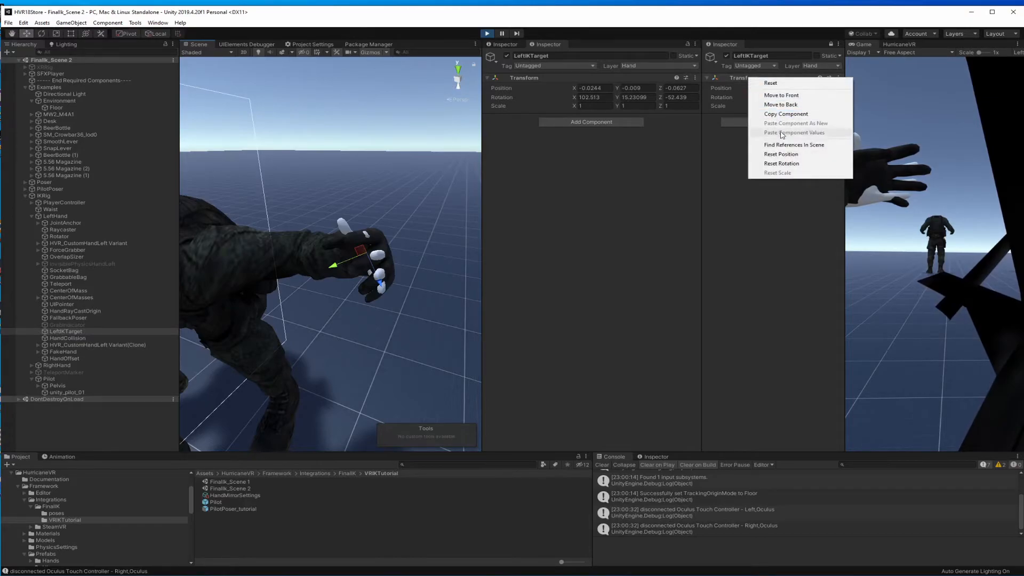
left_click(773, 110)
left_click(486, 33)
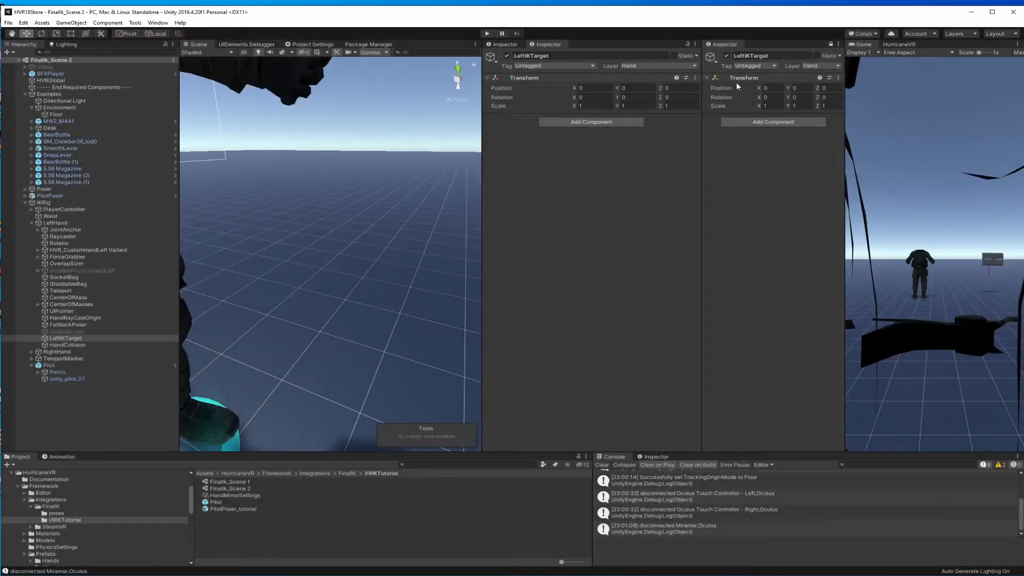
Paste the copied Transform values onto LeftIKTarget and enter play mode
right_click(737, 80)
left_click(790, 136)
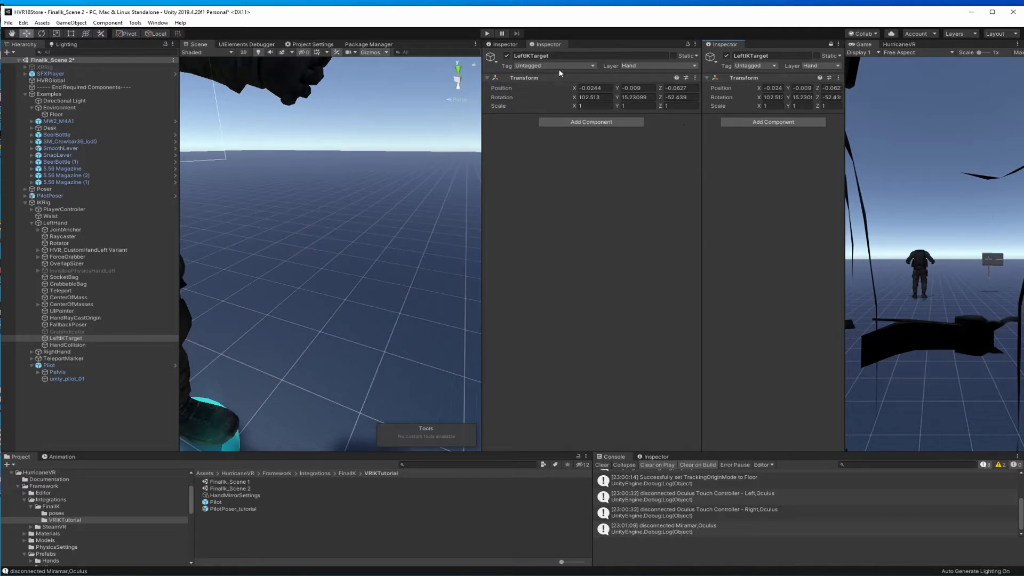
left_click(486, 33)
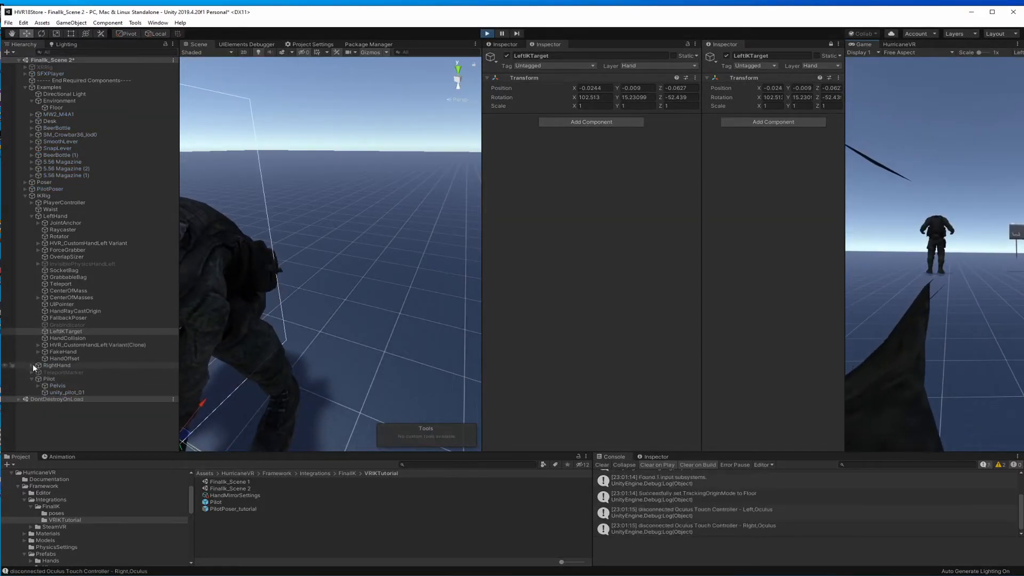
Select RightIKTarget under RightHand and shift it along its X axis to start aligning the pilot's right glove with the white hand
left_click(32, 365)
mouse_move(320, 242)
right_mouse_down()
mouse_move(282, 241)
mouse_move(338, 248)
mouse_move(315, 247)
right_mouse_up()
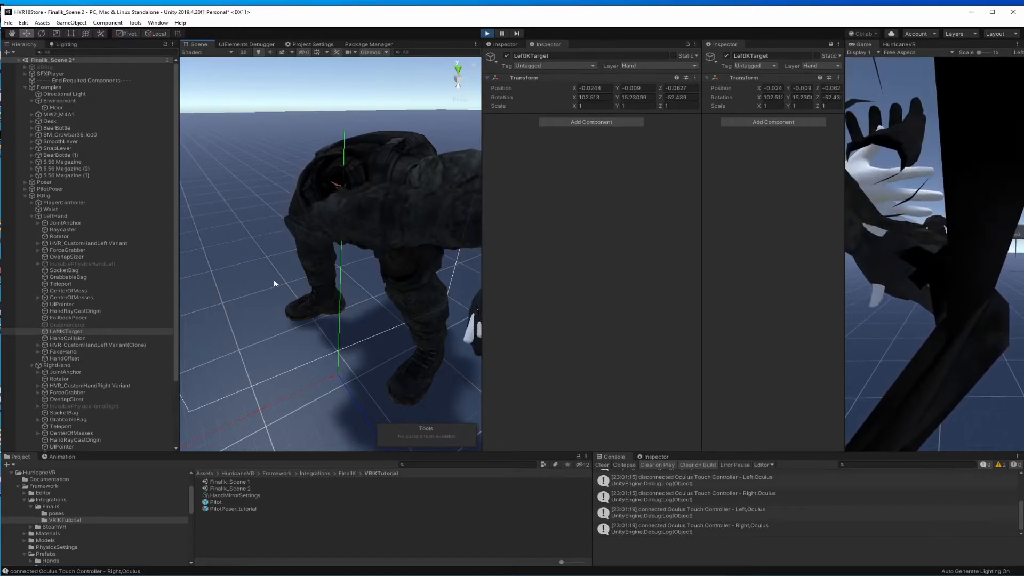
right_click_drag(275, 283, 318, 270)
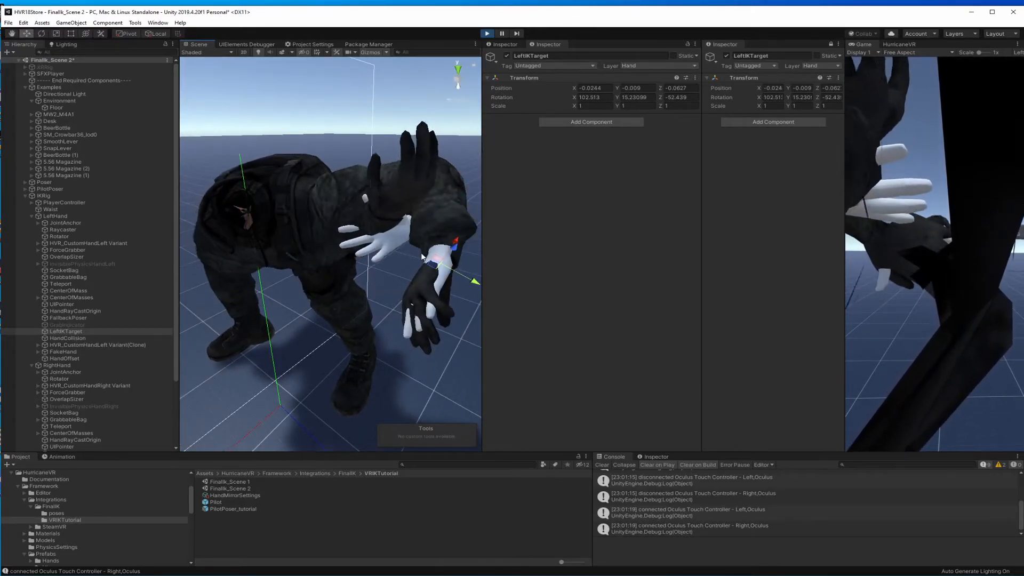
scroll(101, 376, "down", 3)
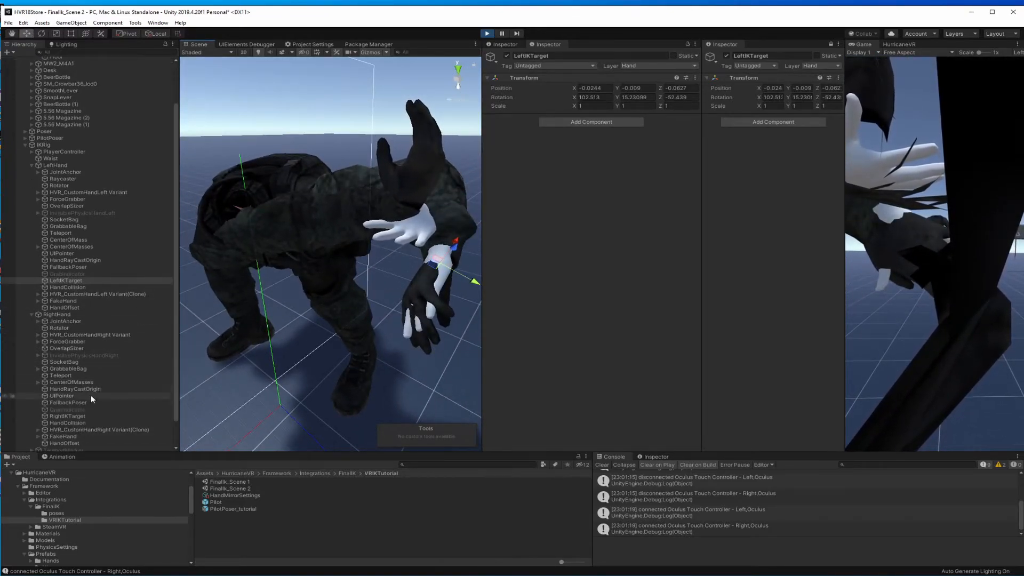
left_click(80, 416)
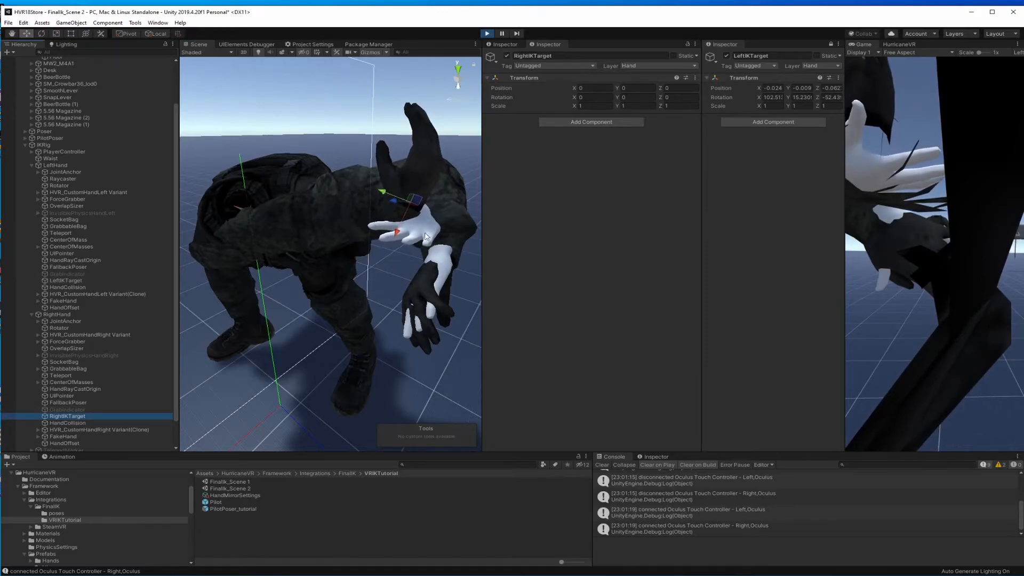
left_click_drag(401, 218, 398, 253)
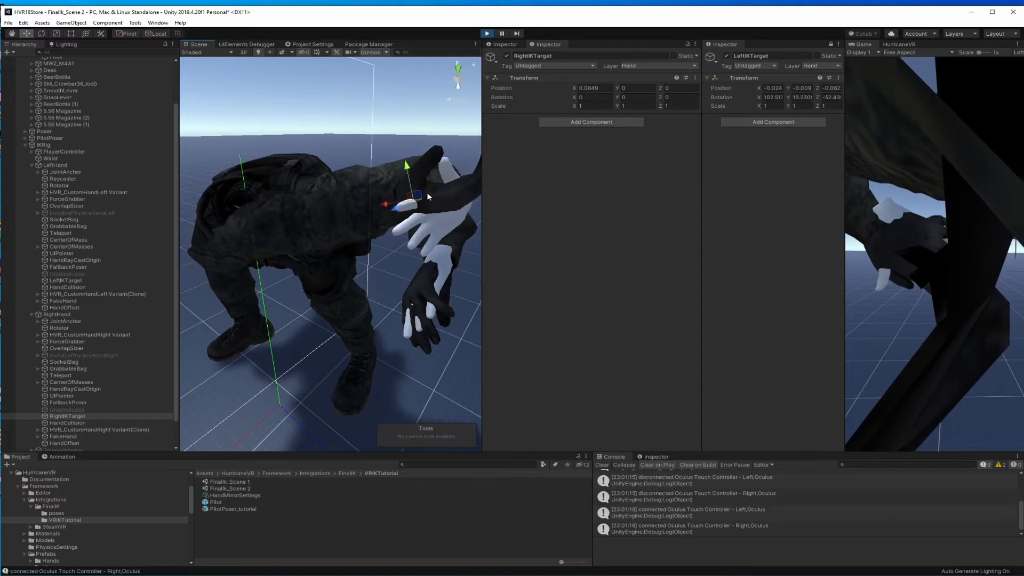
Rotate RightIKTarget to about X -101, Y 23, Z 77 to orient the right glove like the white hand
left_click(42, 34)
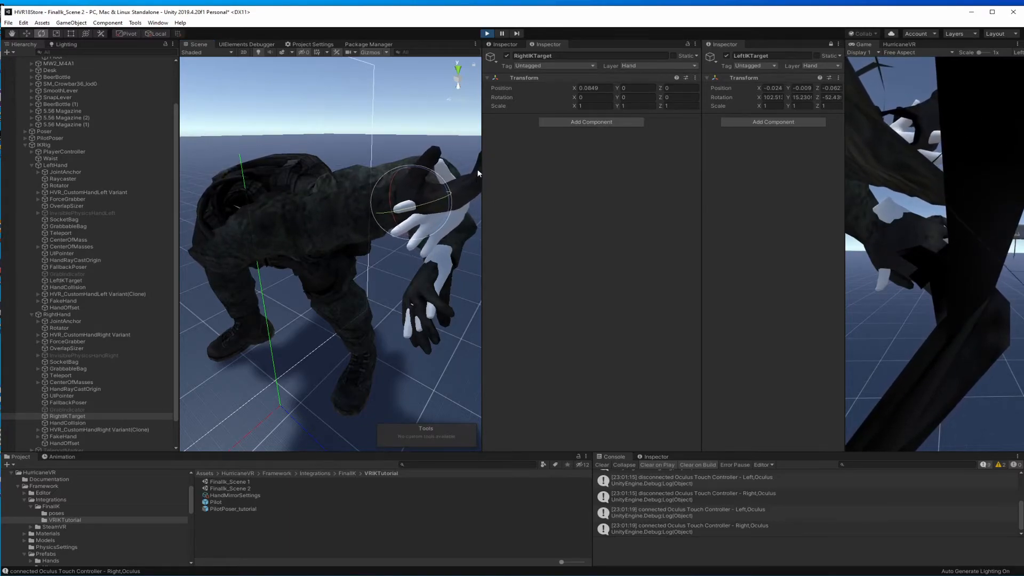
left_click_drag(483, 178, 417, 88)
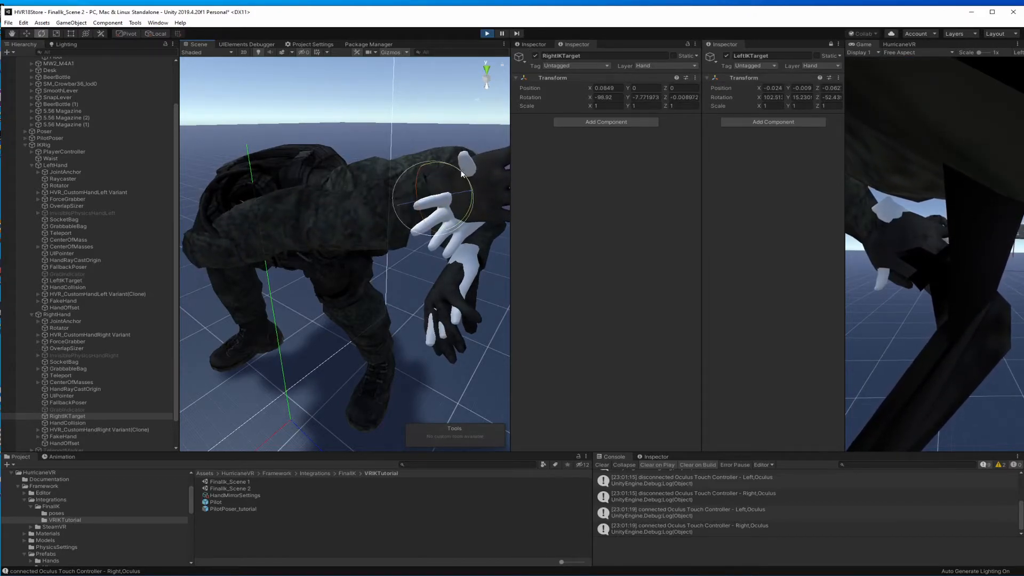
left_click_drag(444, 196, 449, 195)
left_click_drag(401, 210, 389, 232)
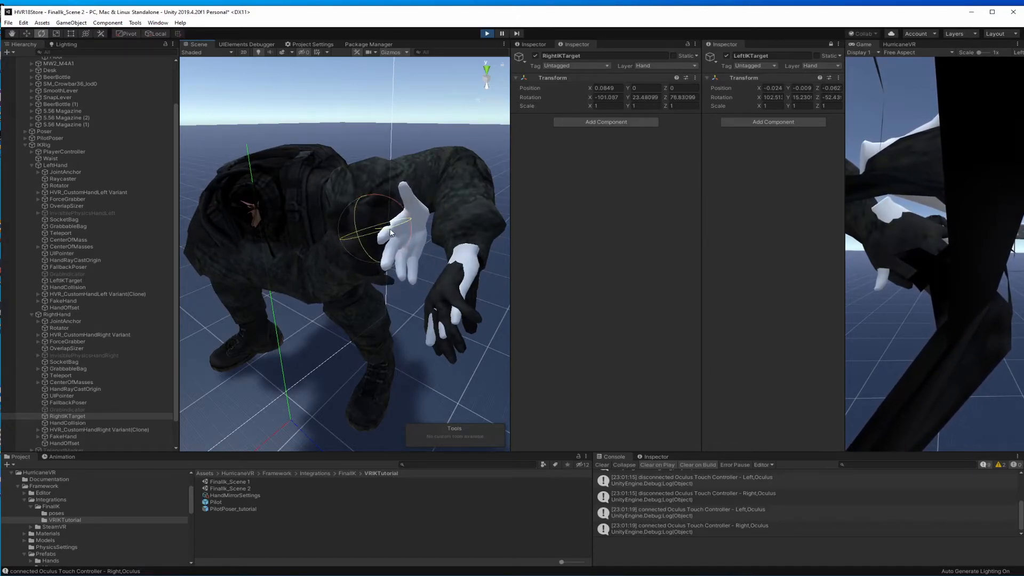
Move RightIKTarget to about X 0.024, Y -0.035, Z -0.089 to bring the right glove over the white hand
left_click(27, 34)
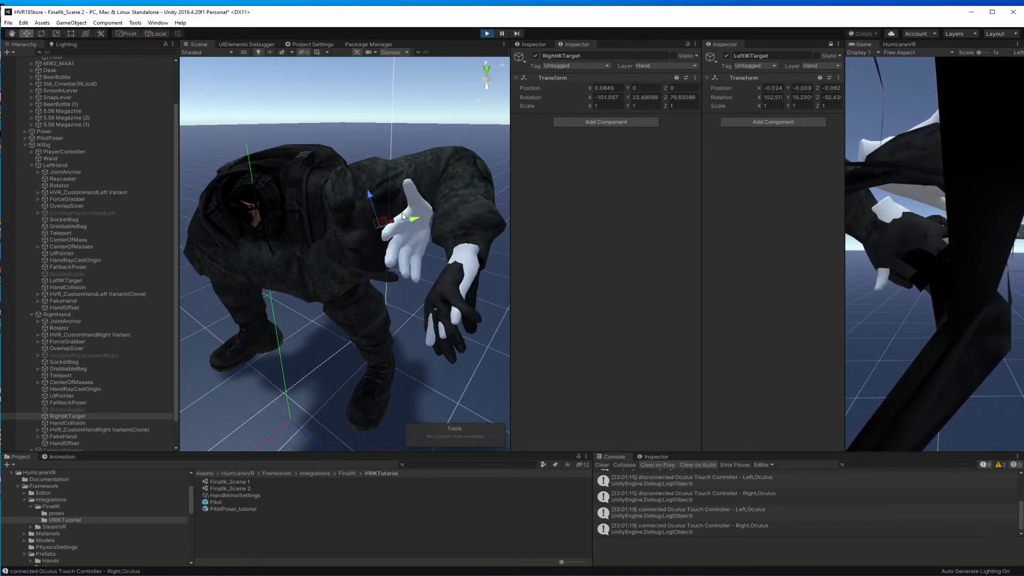
left_click_drag(402, 216, 462, 209)
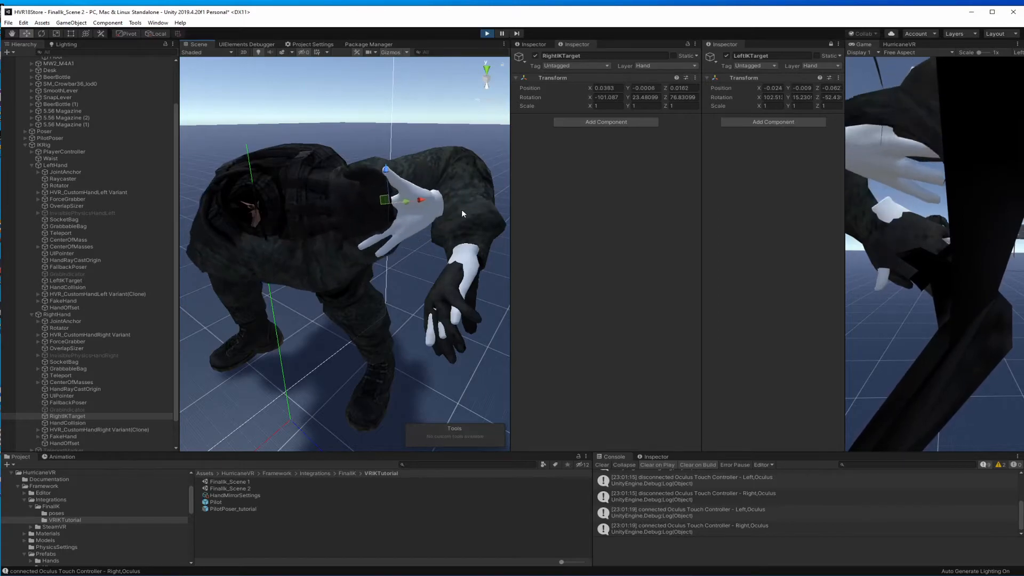
left_click_drag(396, 209, 427, 213)
left_click_drag(396, 168, 399, 174)
left_click_drag(429, 209, 433, 206)
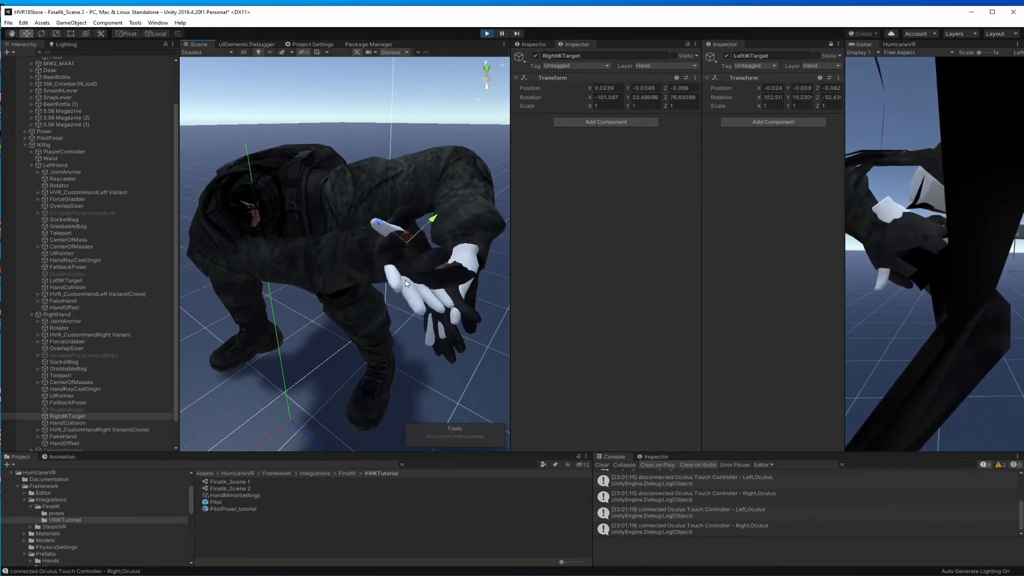
Copy RightIKTarget's Transform component, exit play mode and paste the values back onto RightIKTarget
right_click(592, 77)
left_click(628, 111)
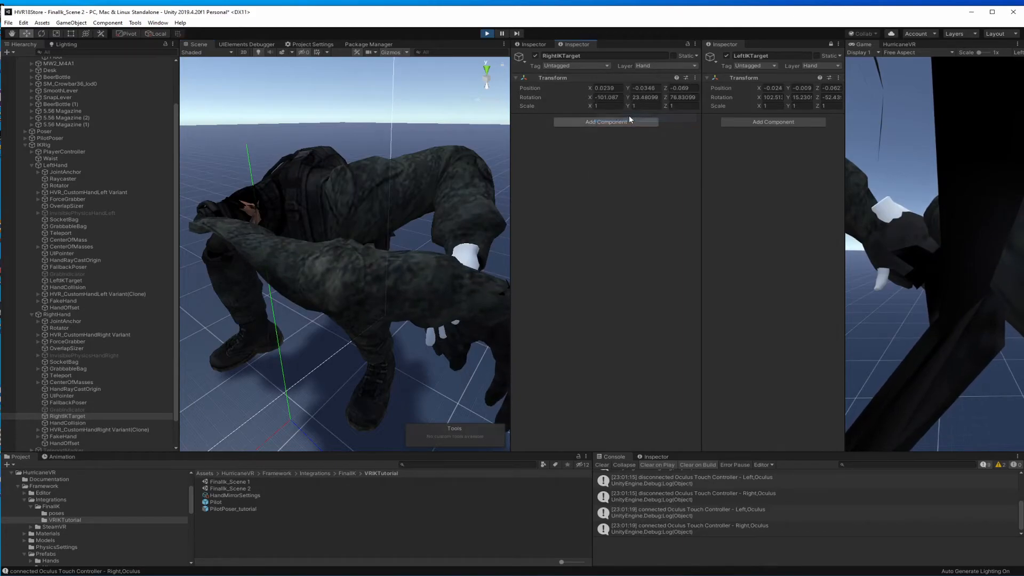
key("ctrl+p")
right_click(584, 79)
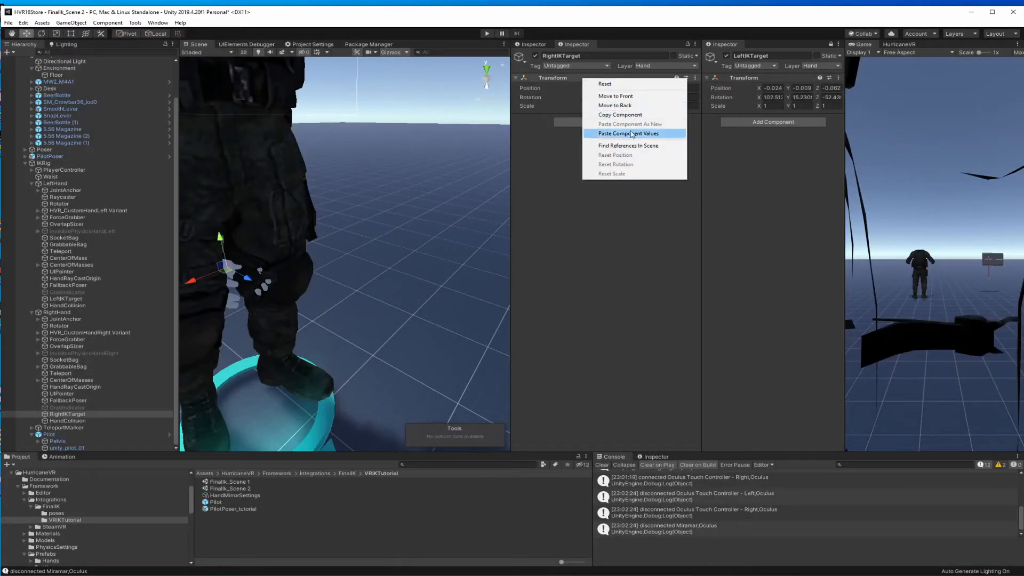
left_click(630, 133)
Duplicate the pilot's NeckHead bone and parent the copy under Camera in the IKRig
left_click_drag(462, 193, 500, 185, "alt")
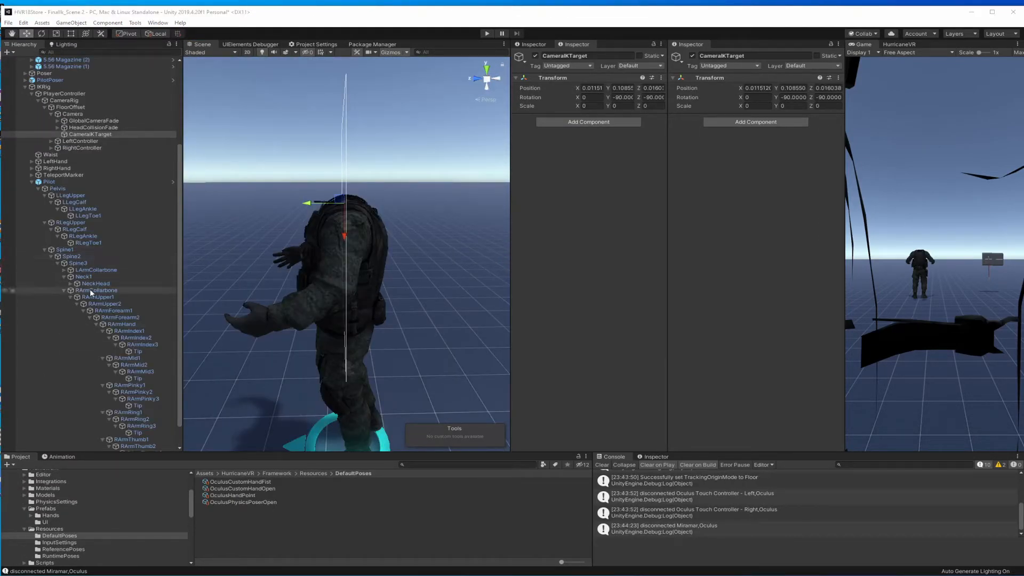
left_click(93, 285)
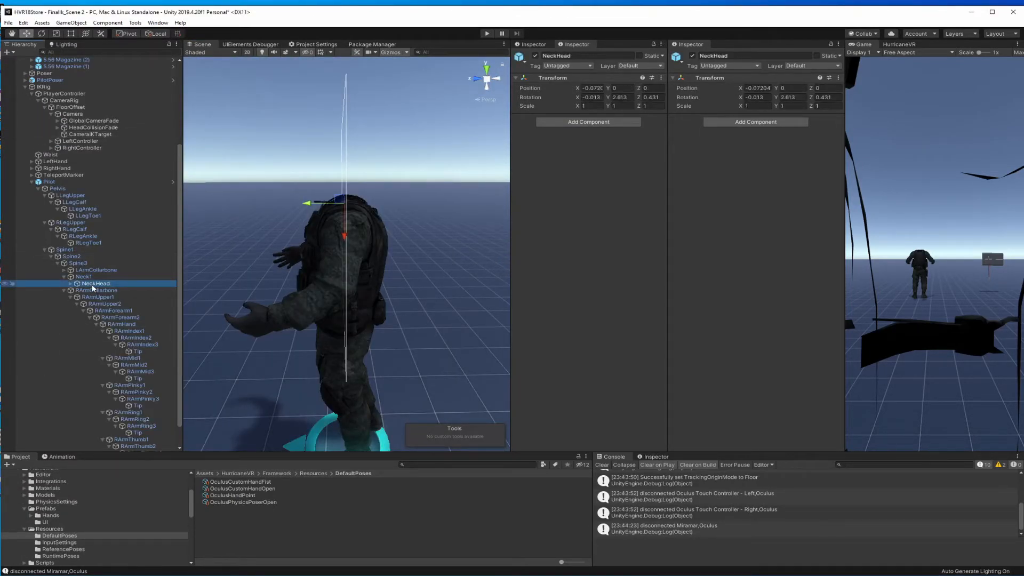
key("ctrl+d")
left_click_drag(108, 233, 83, 135)
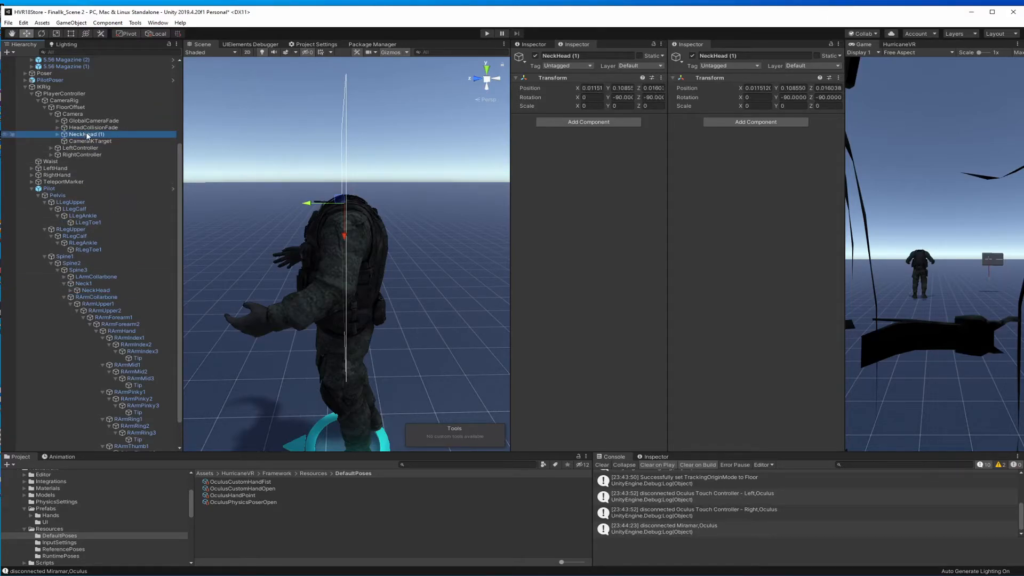
Copy the Transform of the duplicated NeckHead and paste its values onto CameraIKTarget
right_click(565, 78)
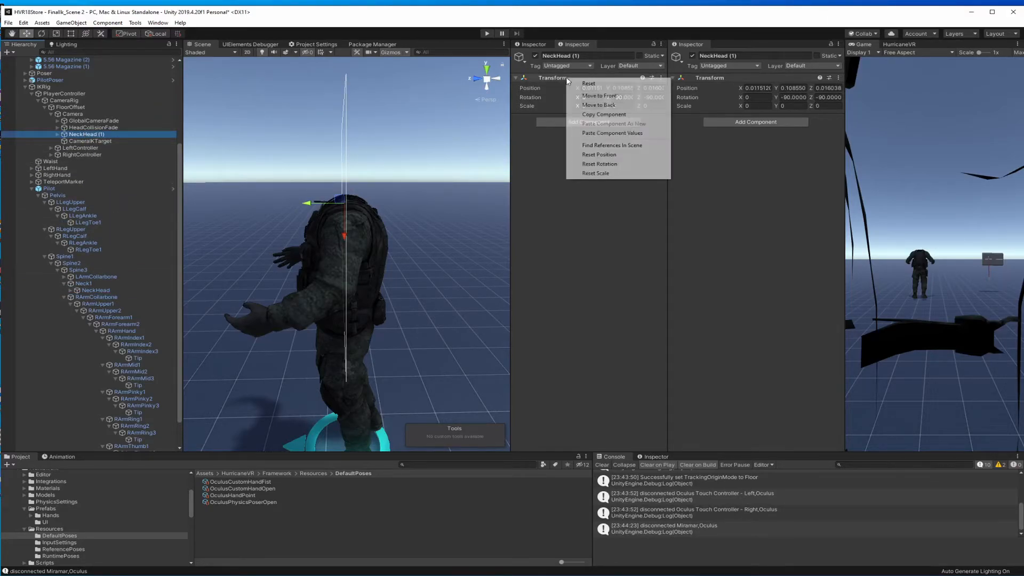
left_click(609, 115)
left_click(113, 141)
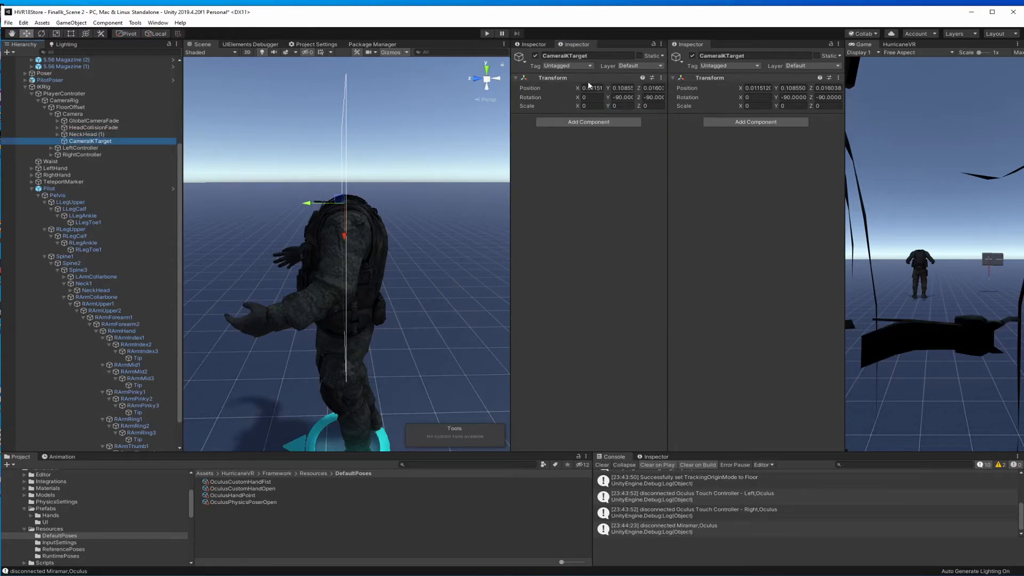
right_click(571, 77)
left_click(648, 135)
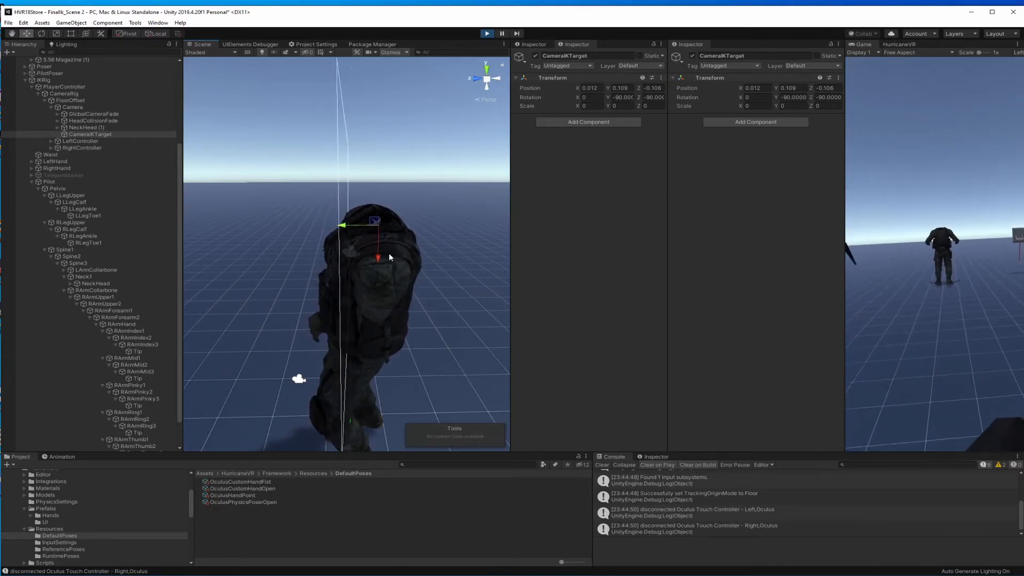
In play mode, move CameraIKTarget to X 0.012, Y -0.128, Z -0.126 and copy its Transform component
left_click_drag(380, 257, 375, 299)
right_click_drag(403, 279, 394, 238)
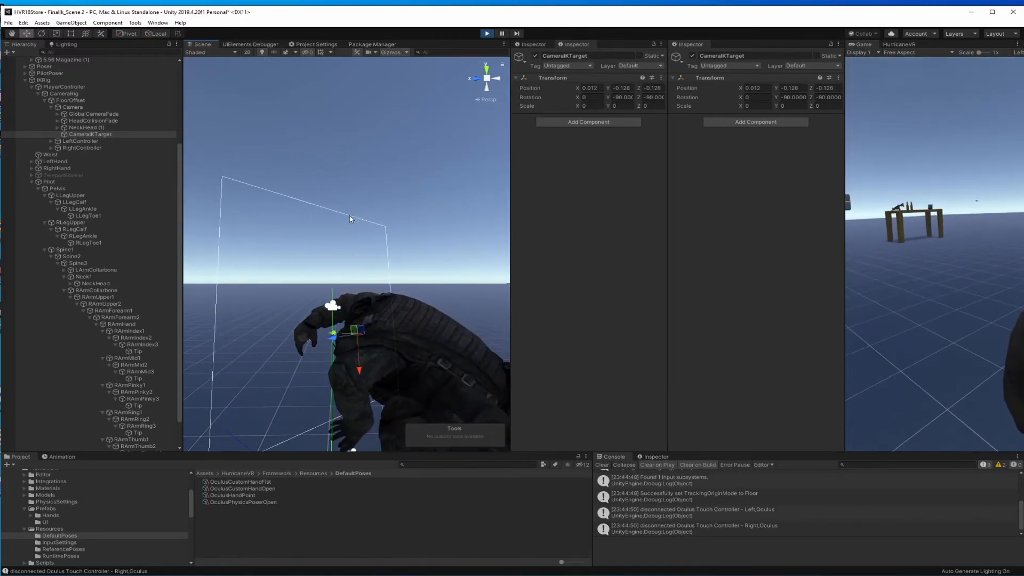
right_click(555, 78)
left_click(587, 112)
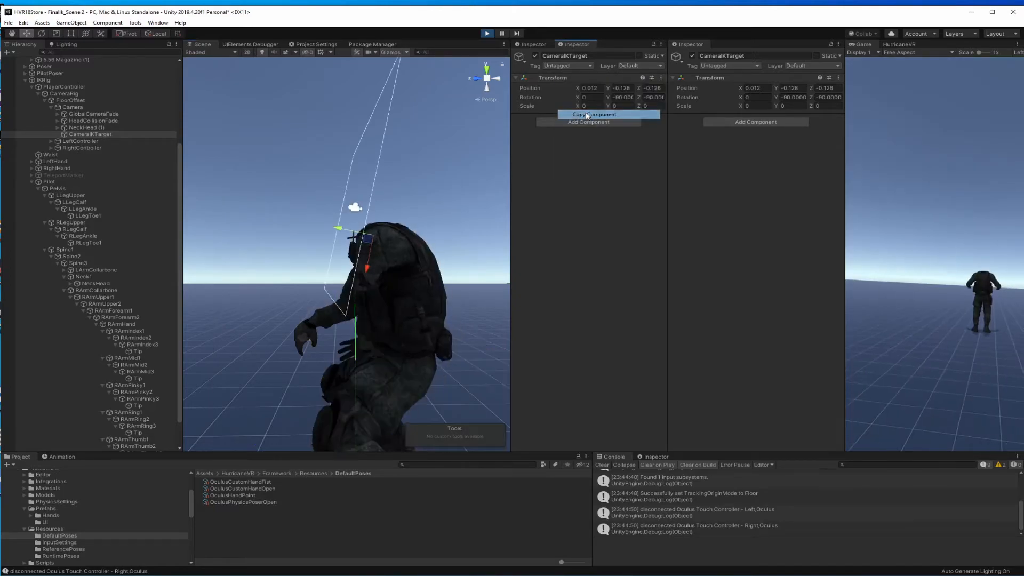
Exit play mode, paste the copied Transform values onto CameraIKTarget and save the scene
left_click(486, 34)
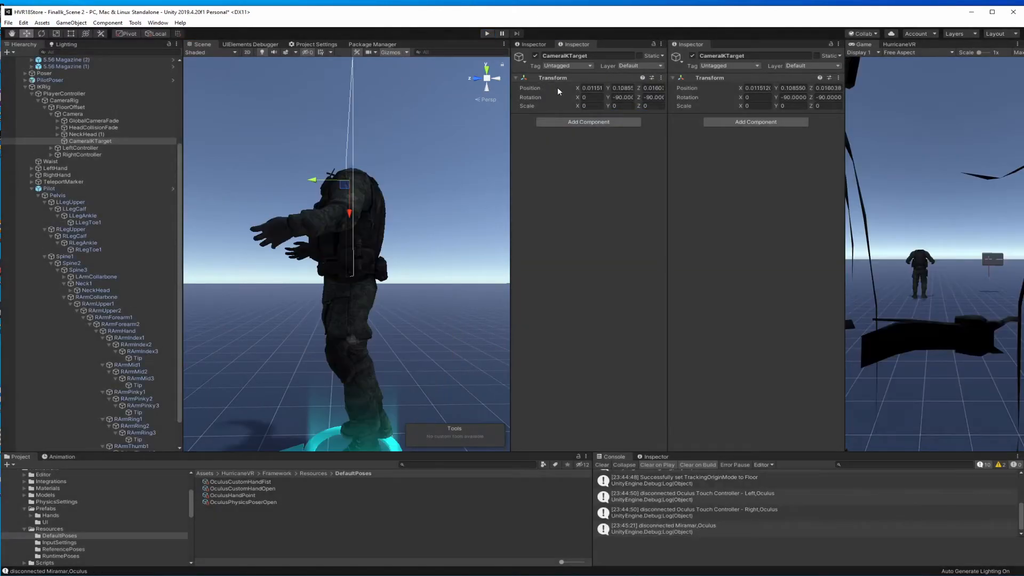
right_click(557, 78)
left_click(602, 133)
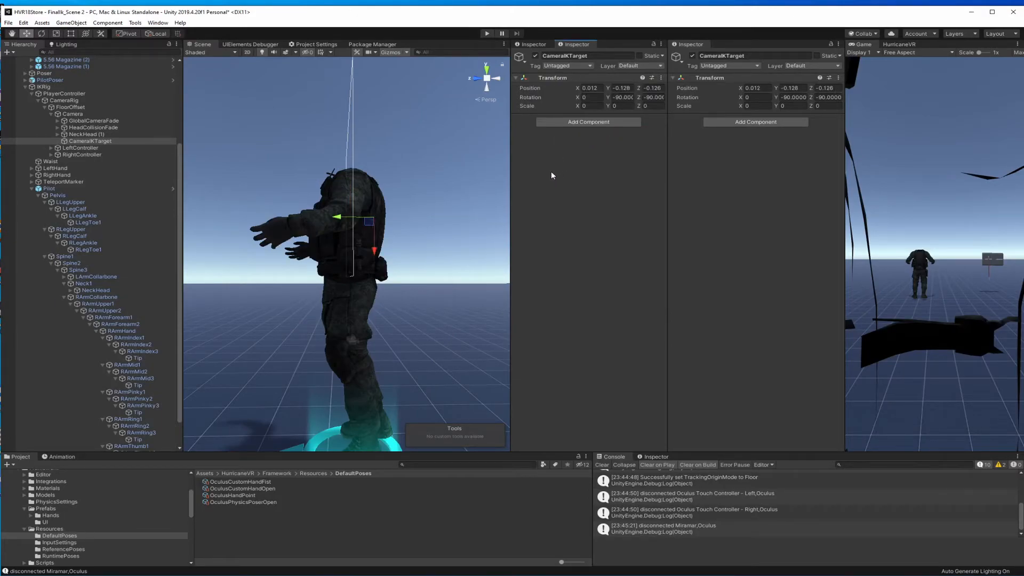
key("ctrl+s")
Delete the duplicated NeckHead (1) object from under Camera
left_click(88, 134)
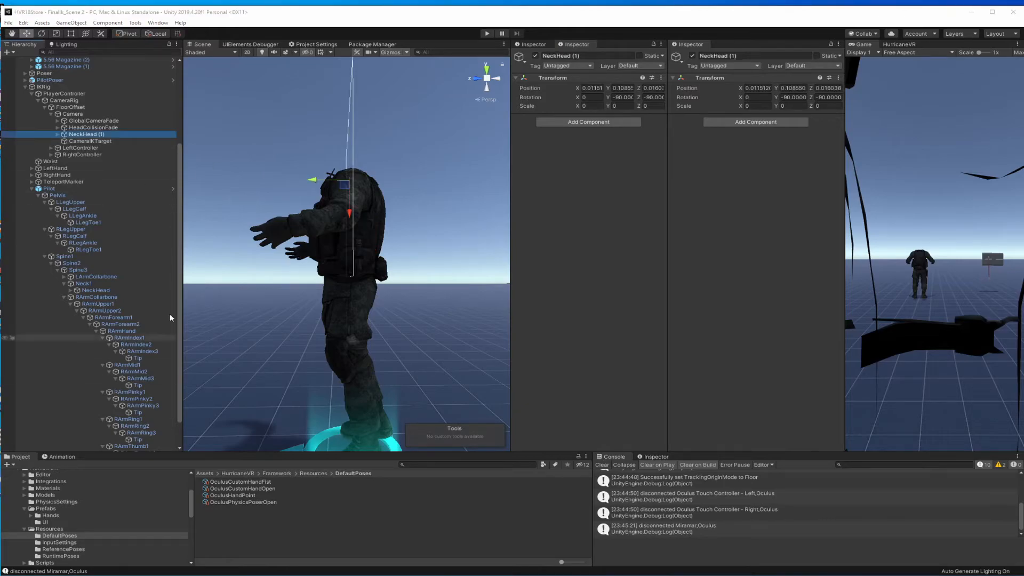
left_click(85, 129)
left_click(85, 134)
key("Delete")
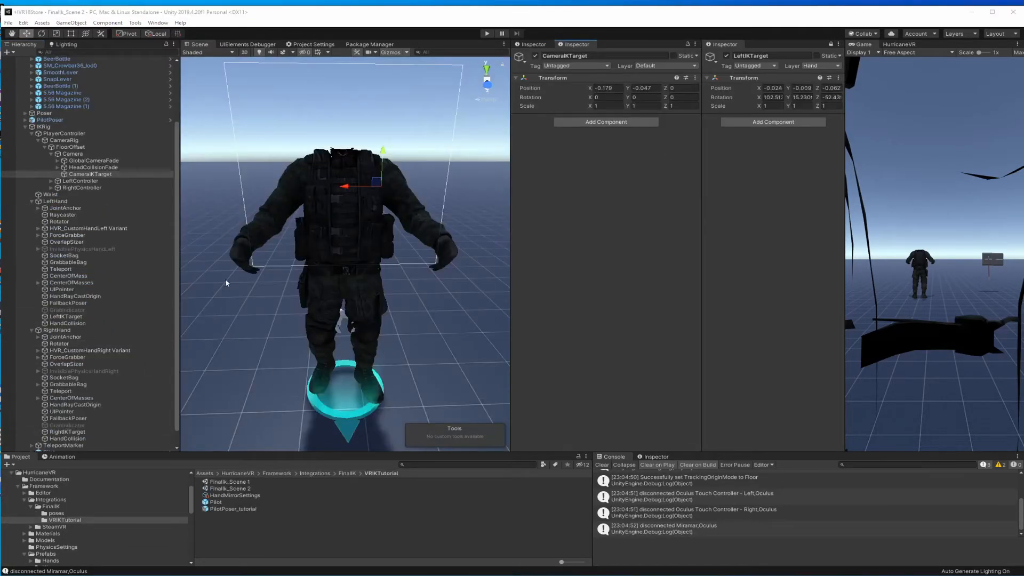
Delete HVR_CustomHandLeft Variant and InvisiblePhysicsHandLeft from under LeftHand
scroll(104, 213, "down", 1)
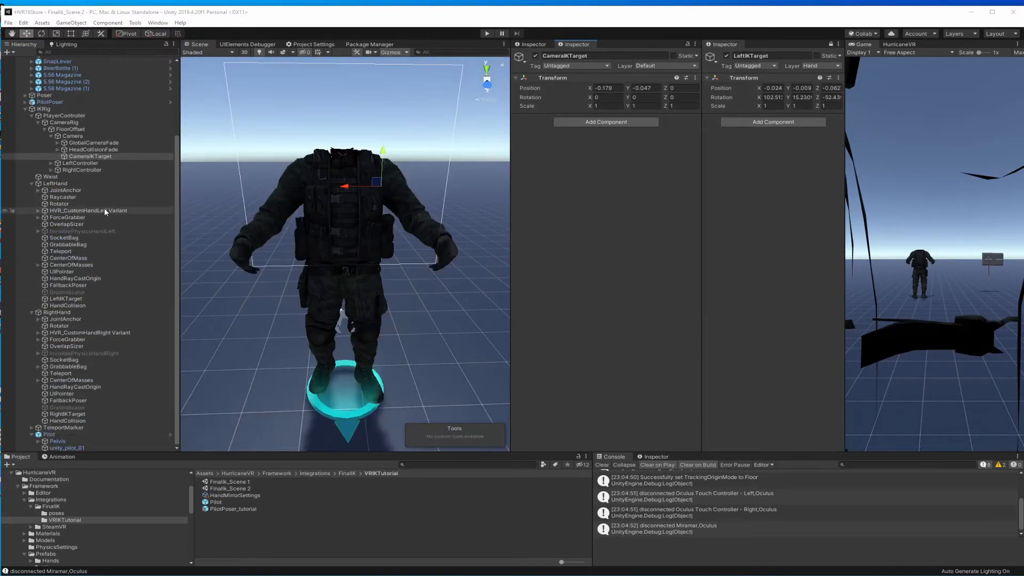
left_click(62, 184)
left_click(73, 211)
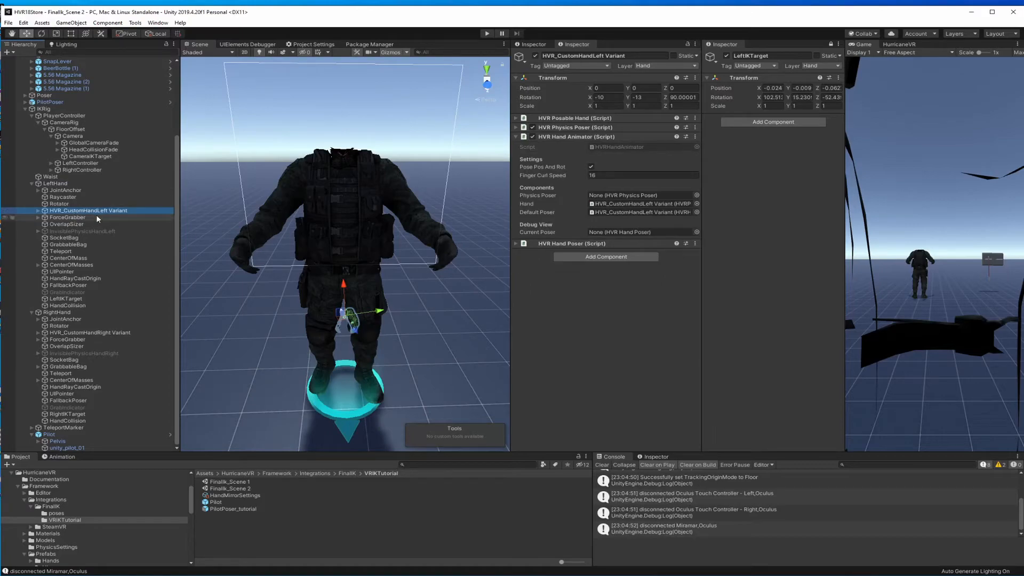
key("Delete")
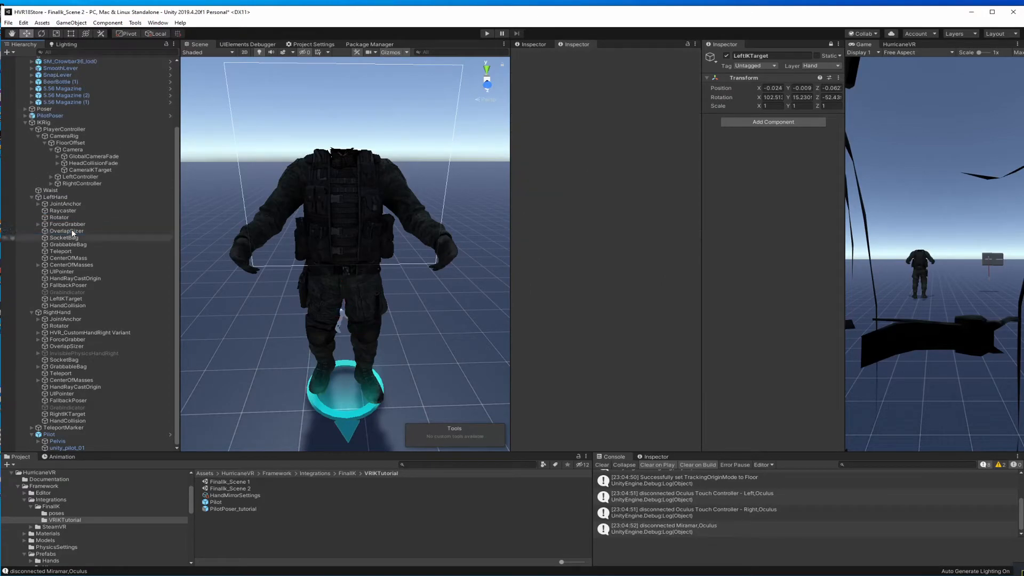
Delete HVR_CustomHandRight Variant and InvisiblePhysicsHandRight from under RightHand
left_click(101, 333)
key("Delete")
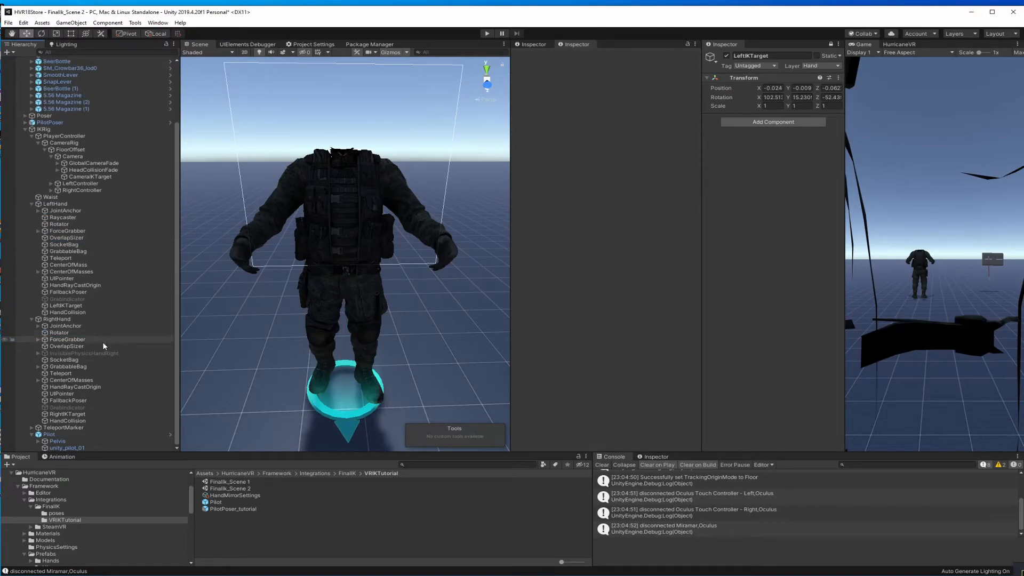
left_click(85, 354)
key("Delete")
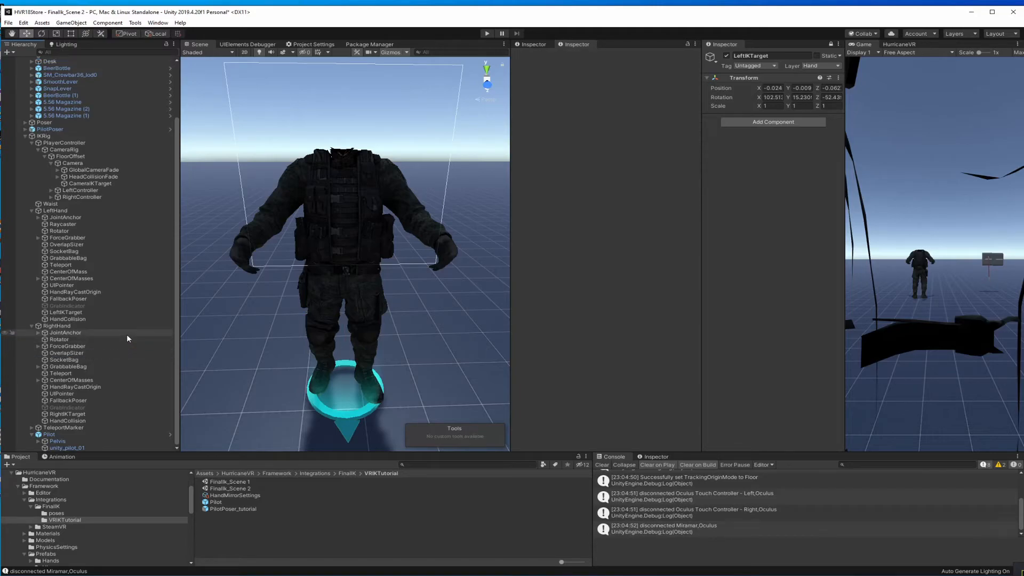
Assign the pilot's LArmHand as both Hand Animator and Physics Poser in LeftHand's HVR Hand Grabber
left_click(69, 210)
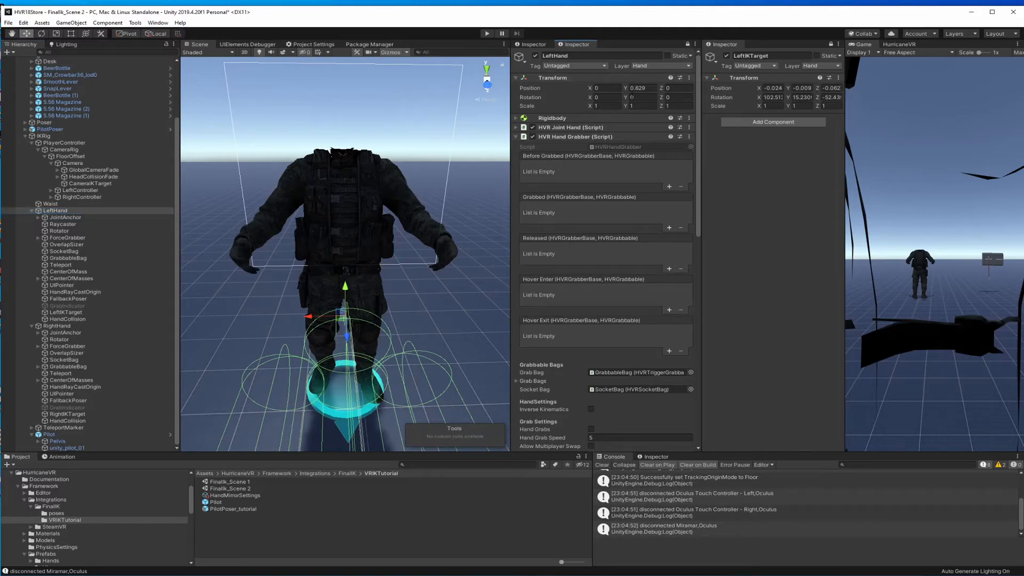
scroll(589, 212, "down", 10)
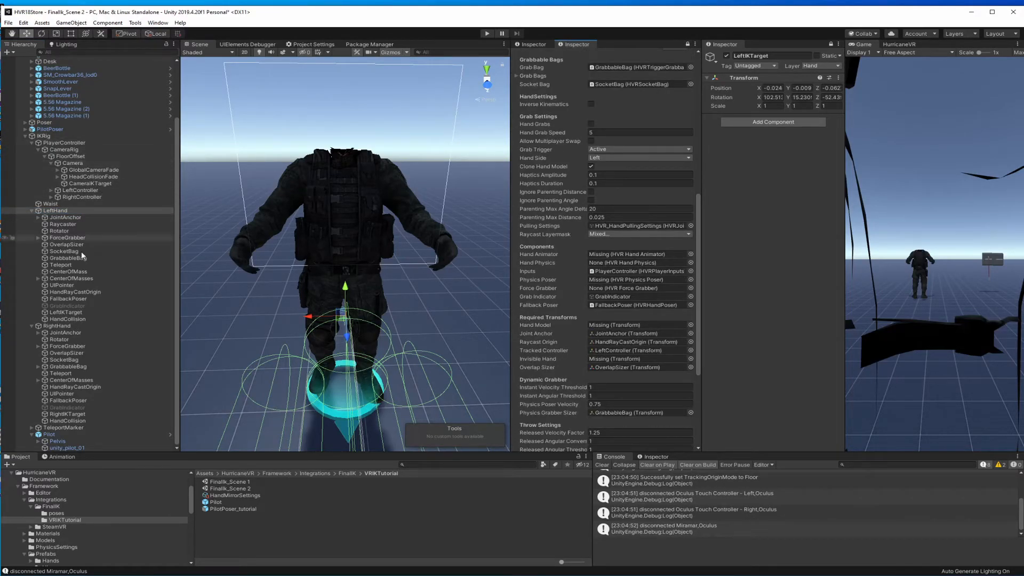
left_click(49, 434)
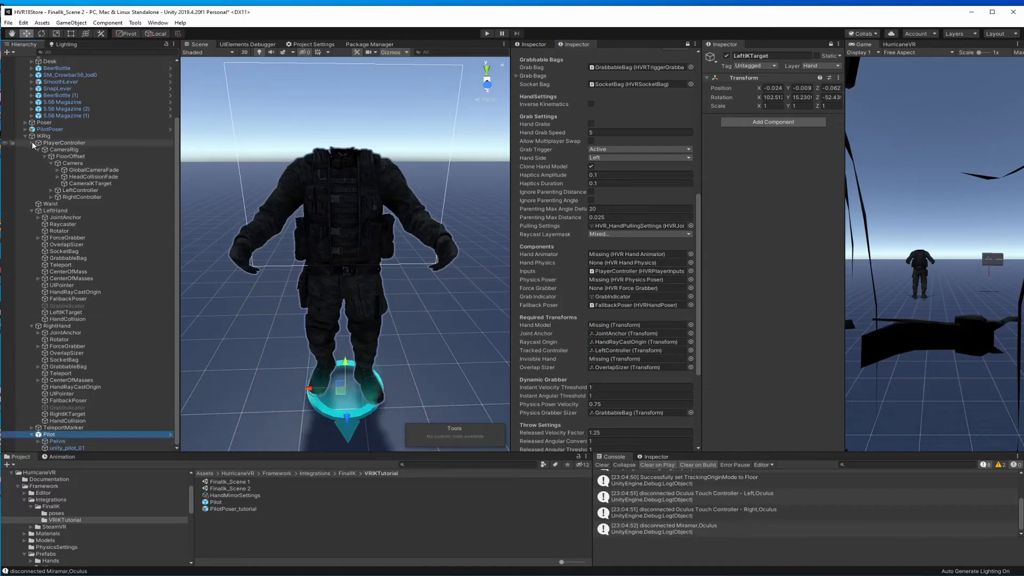
left_click(32, 325)
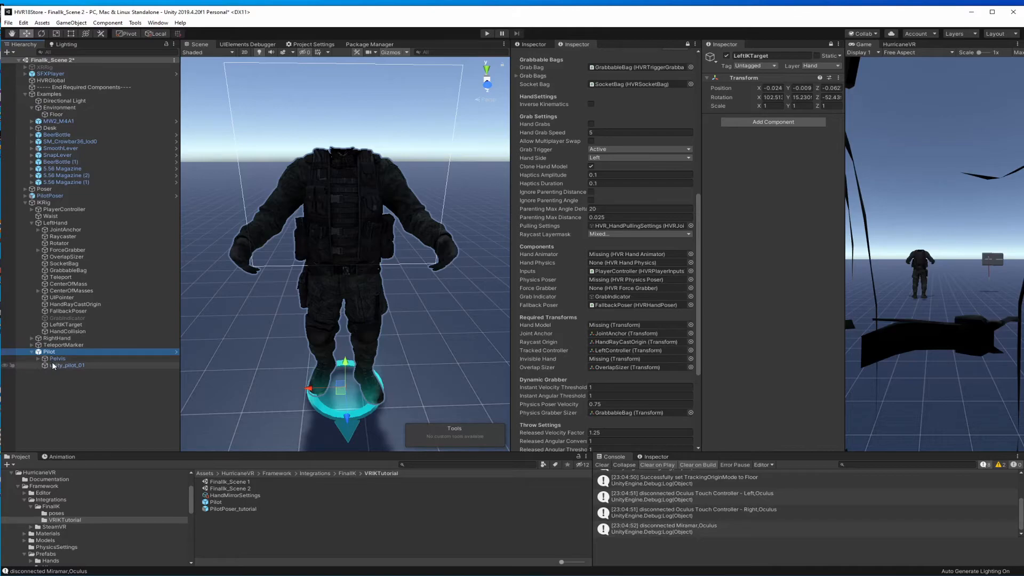
left_click(39, 358, "alt")
scroll(107, 366, "down", 5)
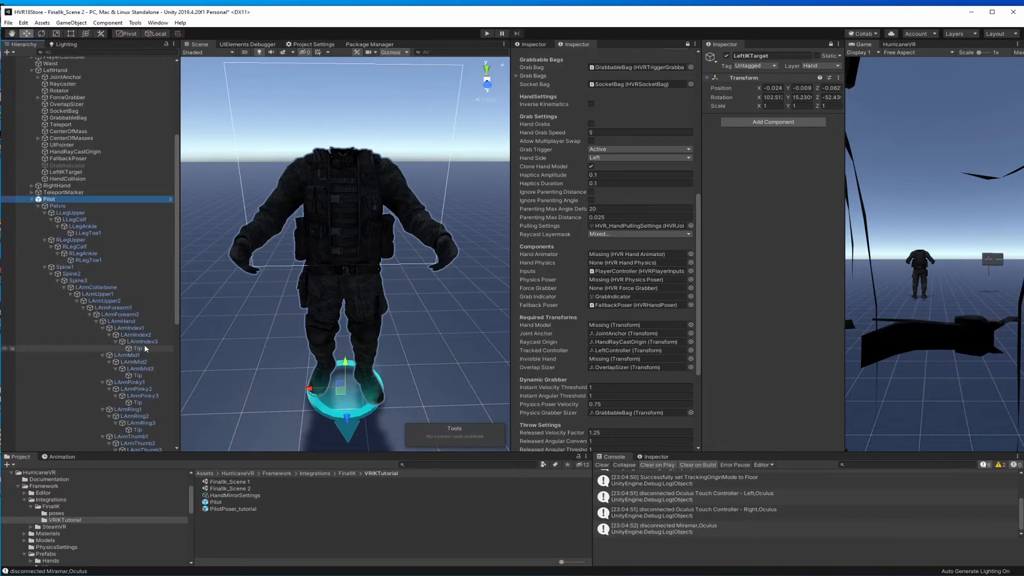
left_click(135, 297)
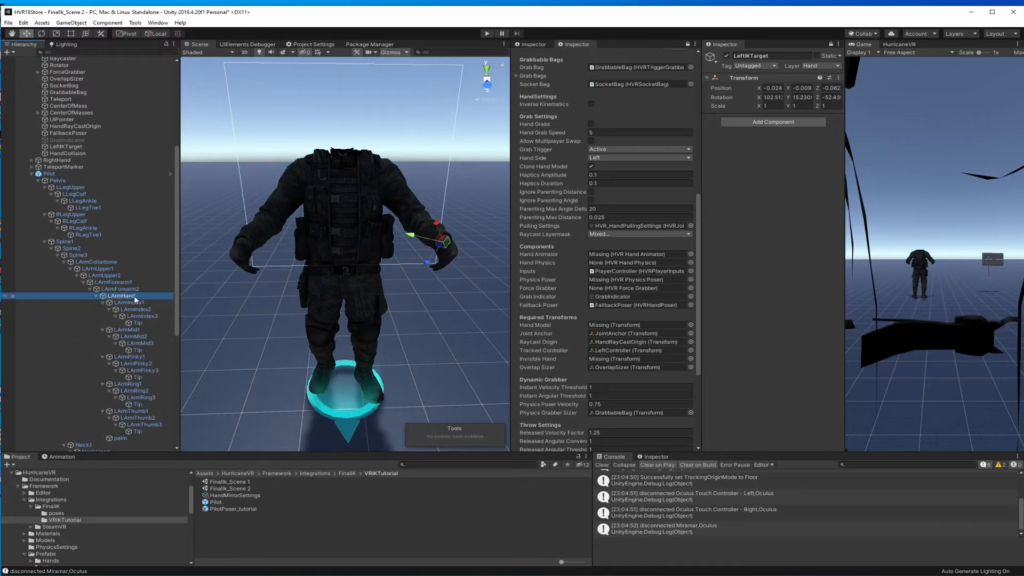
left_click_drag(135, 298, 351, 287)
left_click_drag(564, 279, 608, 255)
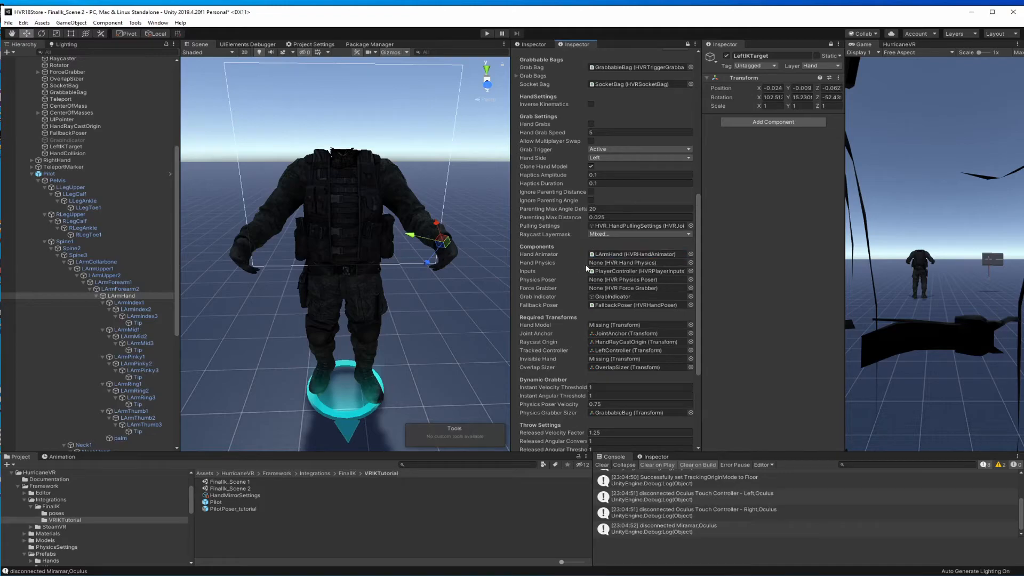
left_click(131, 297)
left_click_drag(576, 288, 610, 283)
Assign LeftIKTarget as the Hand Model in LeftHand's HVR Hand Grabber
scroll(135, 301, "up", 3)
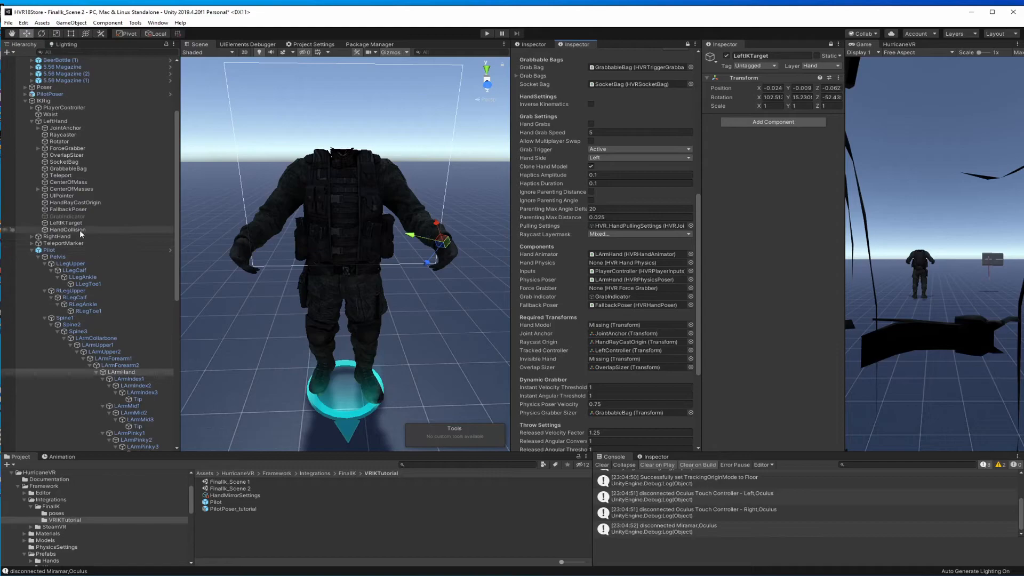
left_click_drag(74, 224, 337, 265)
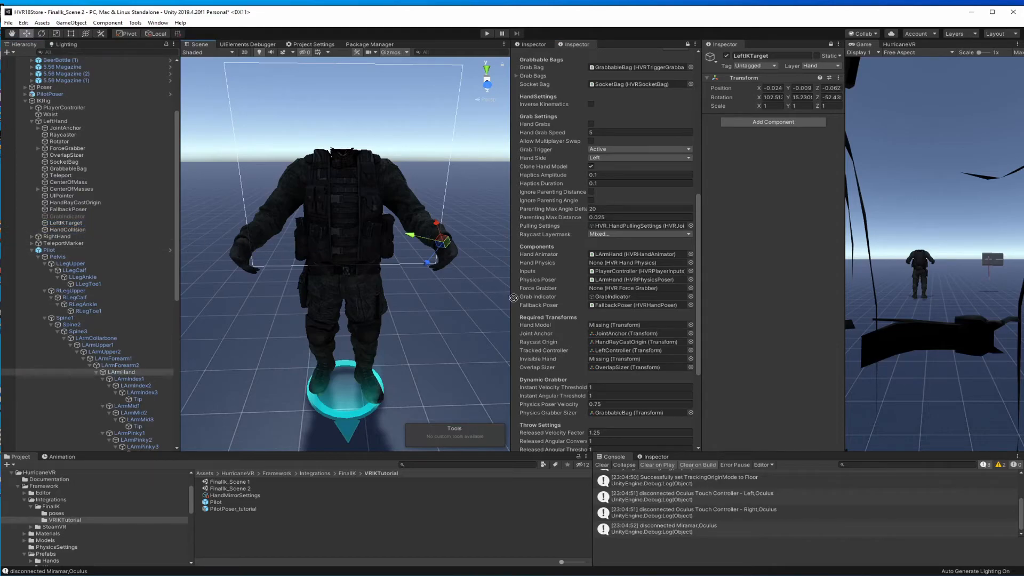
left_click_drag(610, 311, 617, 326)
Assign the pilot's RArmHand as both Hand Animator and Physics Poser in RightHand's HVR Hand Grabber
left_click(62, 237)
scroll(587, 150, "up", 10)
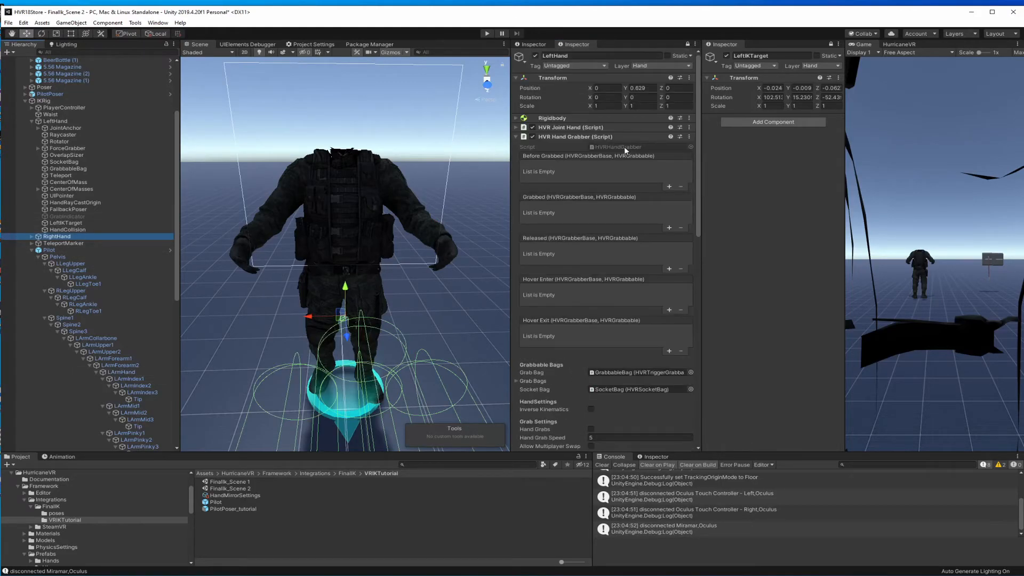
left_click(687, 44)
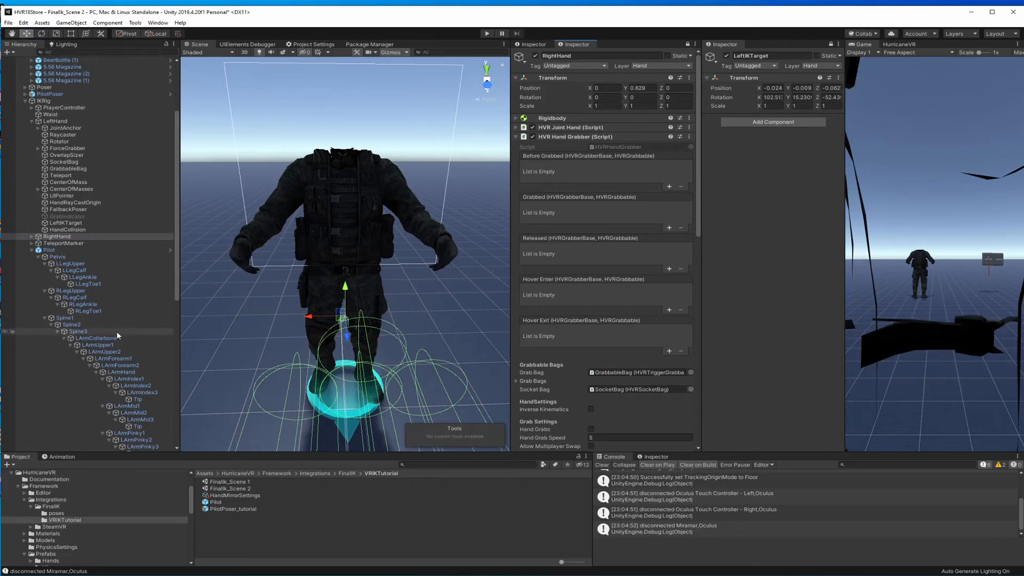
scroll(123, 340, "down", 15)
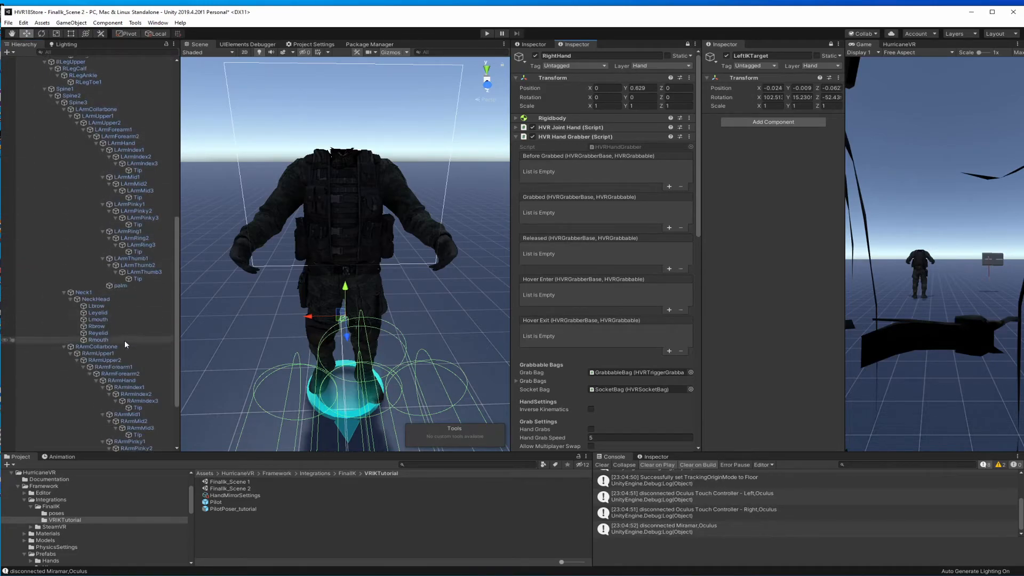
scroll(589, 299, "down", 10)
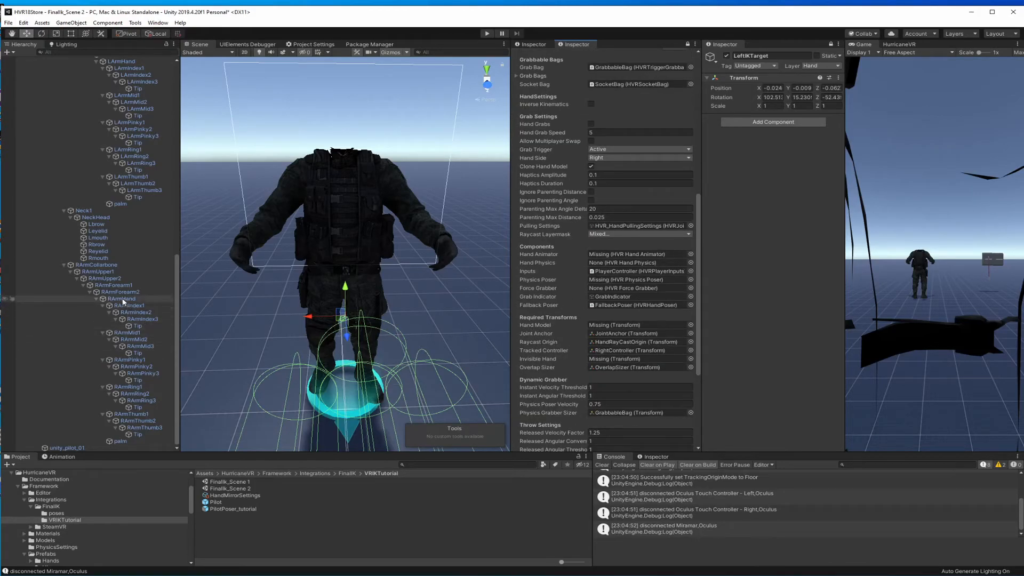
left_click_drag(123, 300, 457, 289)
left_click_drag(602, 258, 611, 259)
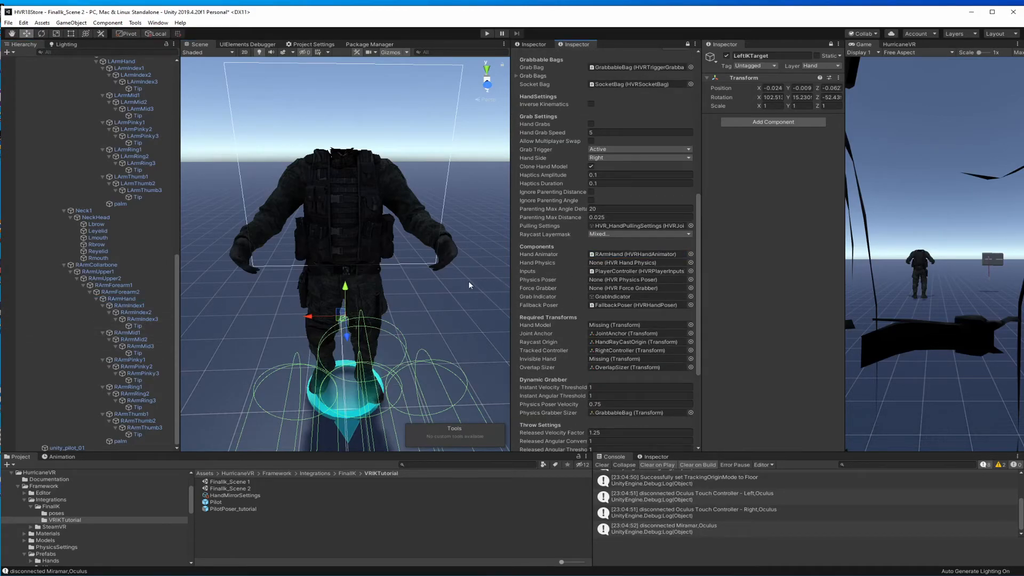
left_click_drag(149, 302, 394, 303)
left_click_drag(535, 293, 603, 284)
Assign RightIKTarget as the Hand Model in RightHand's HVR Hand Grabber
scroll(149, 343, "up", 15)
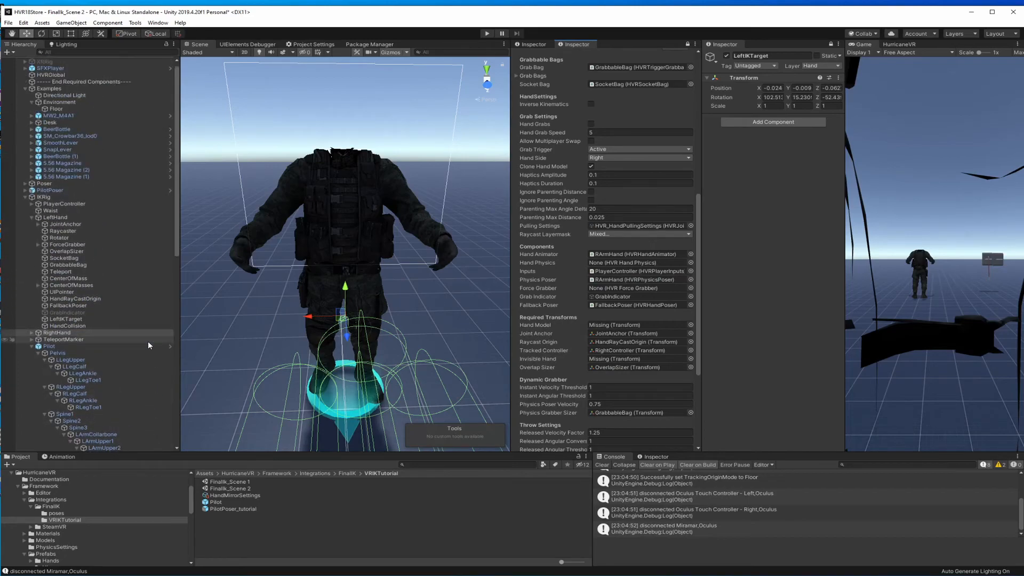
left_click(32, 333)
scroll(95, 358, "down", 2)
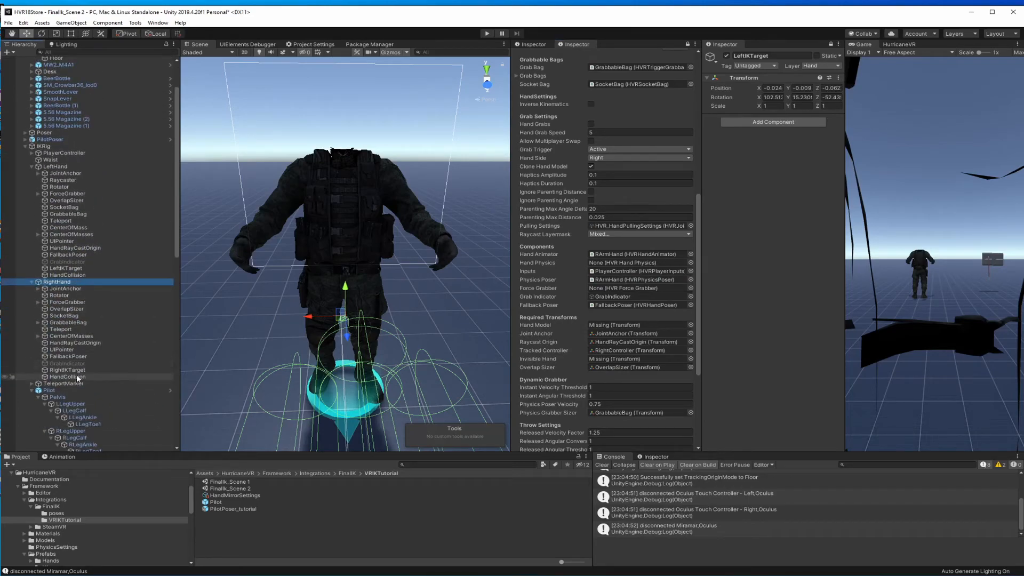
left_click_drag(69, 372, 594, 331)
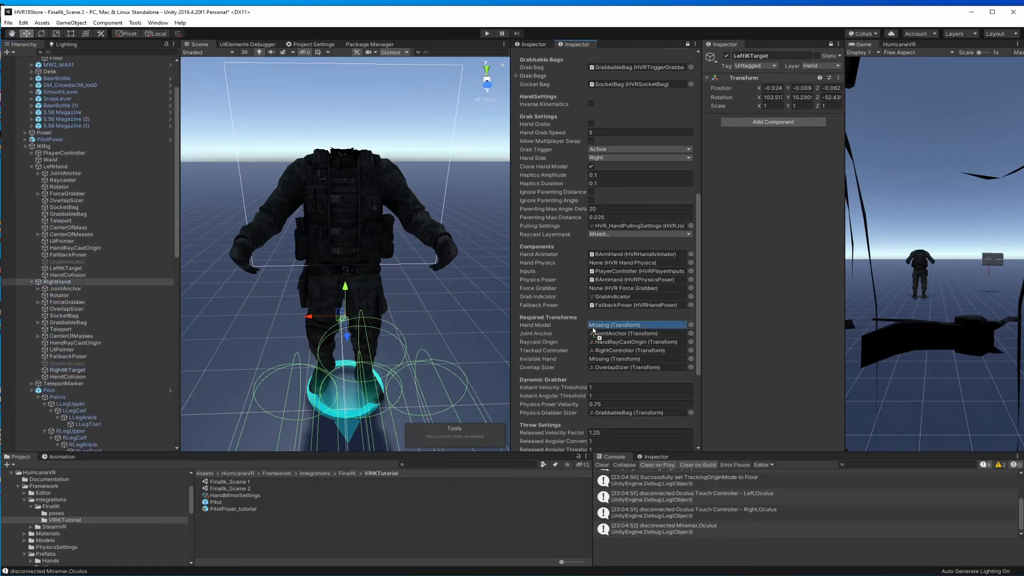
Enable Inverse Kinematics in the HVR Hand Grabber of both RightHand and LeftHand
scroll(654, 301, "up", 5)
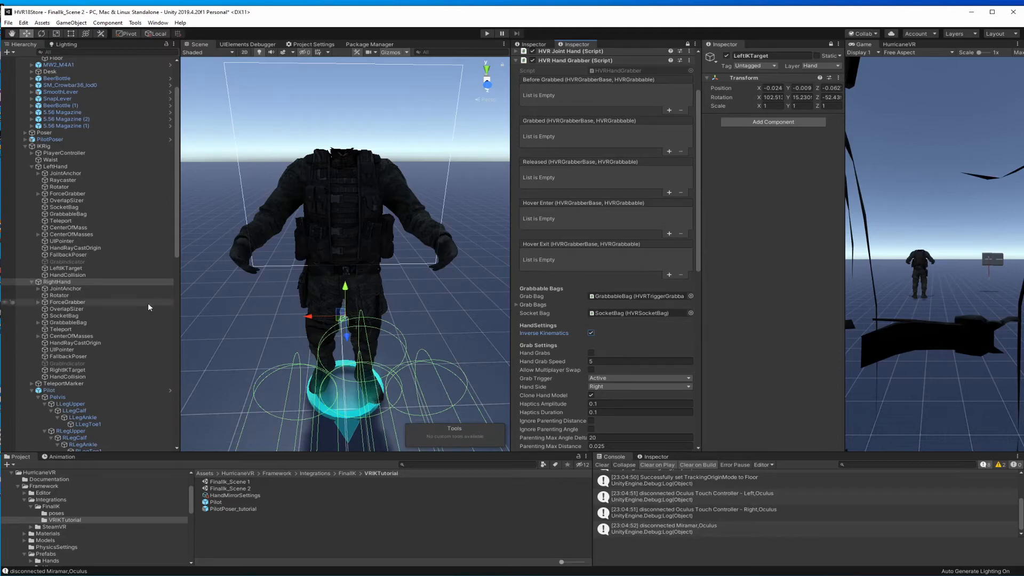
left_click(101, 166)
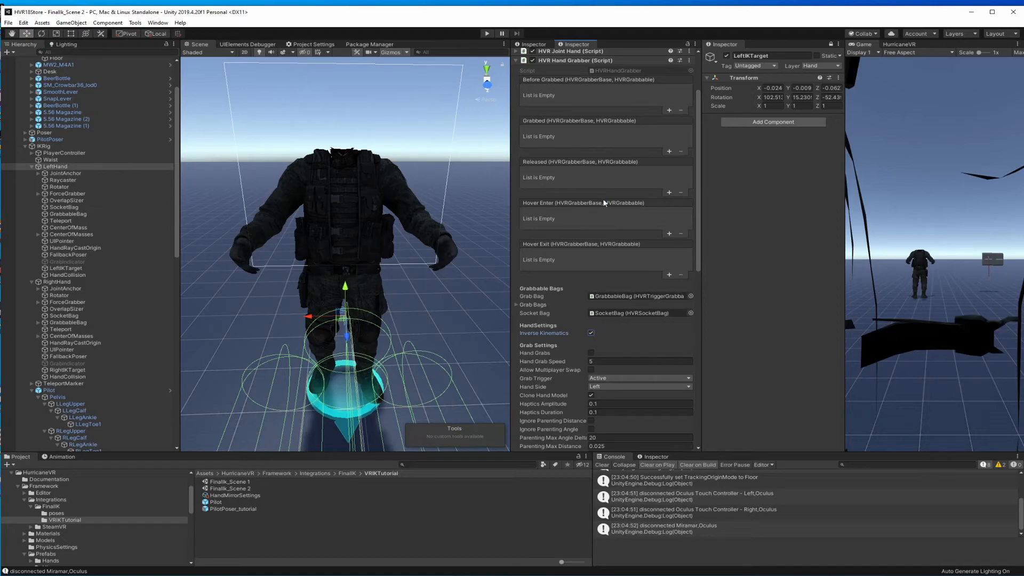
Create an empty child object named Box under LeftHand's HandCollision in IKRig
left_click(67, 275)
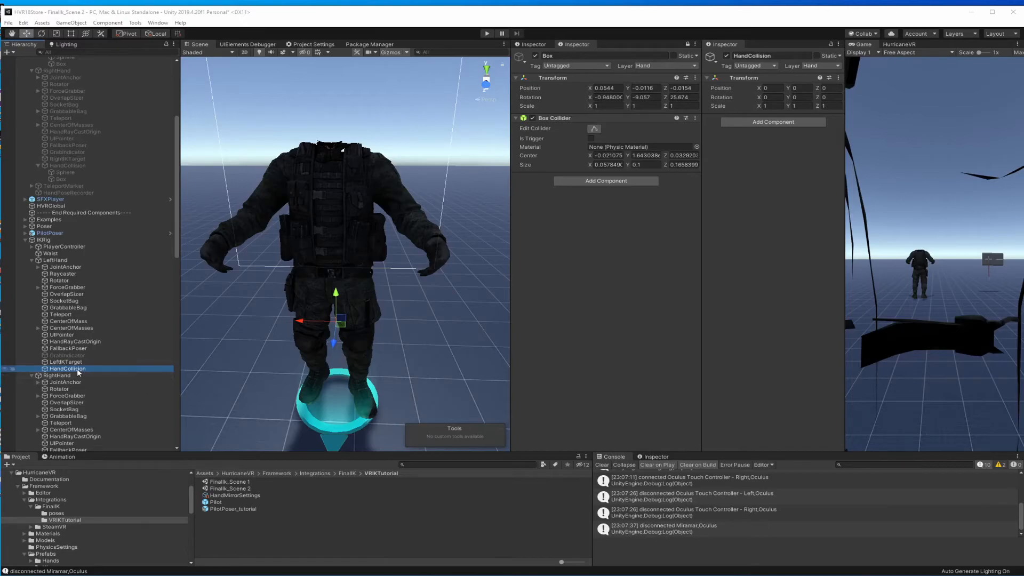
right_click(79, 372)
left_click(107, 450)
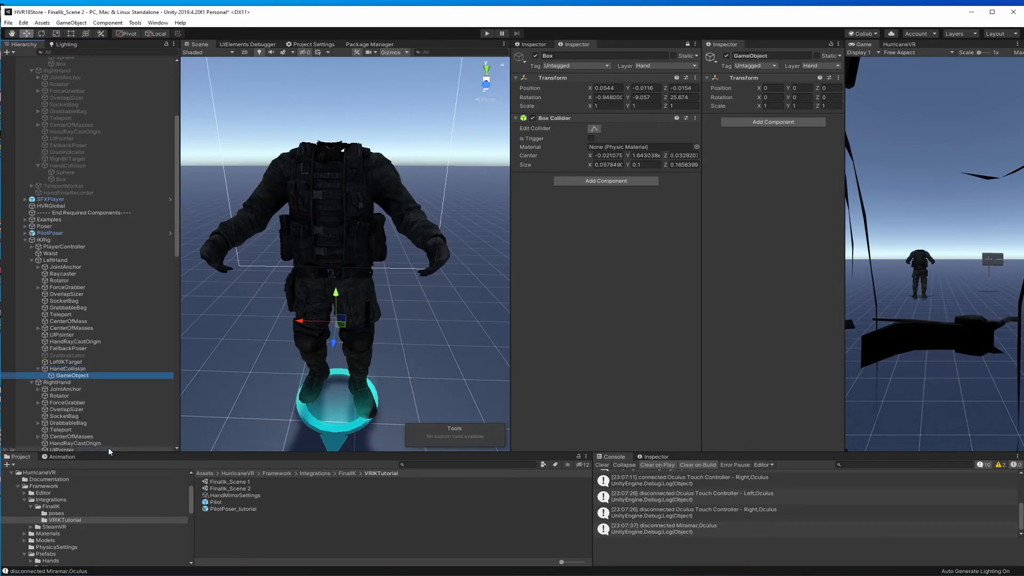
type("Box")
key("Return")
Add a Box Collider to the new left Box and paste the collider values from the disabled rig's left-hand Box
scroll(161, 248, "up", 5)
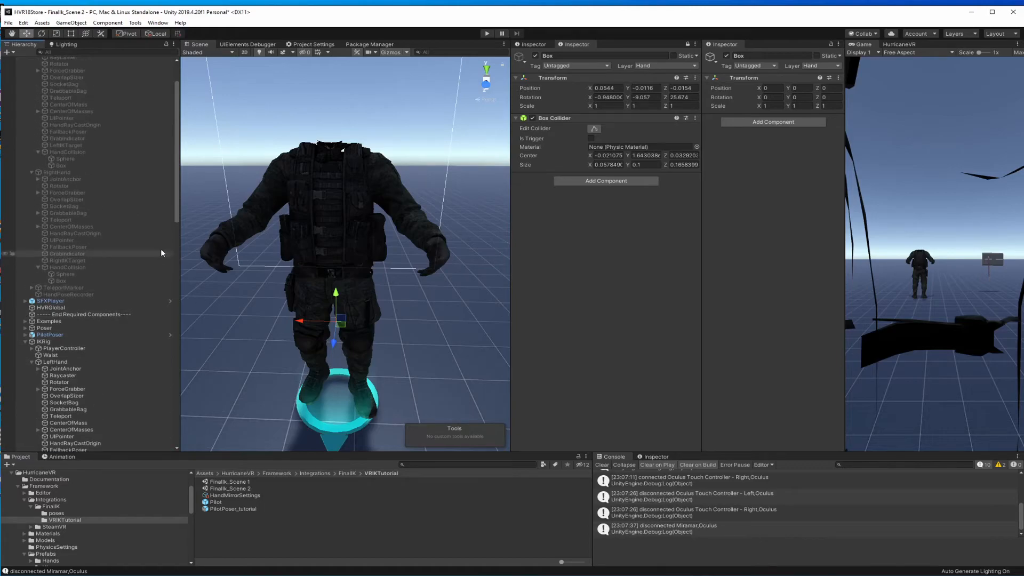
left_click(69, 164)
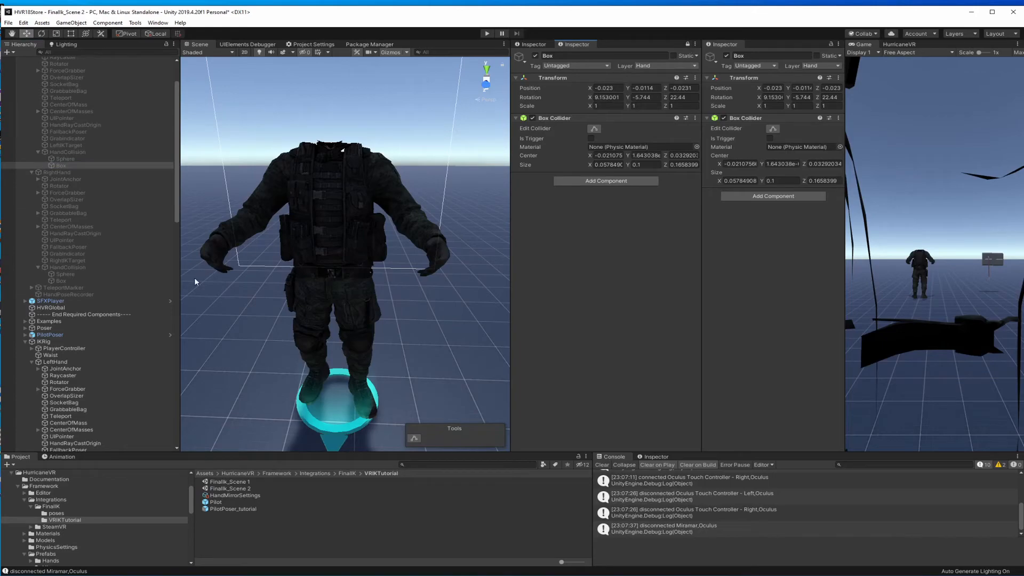
scroll(117, 330, "down", 4)
left_click(67, 401)
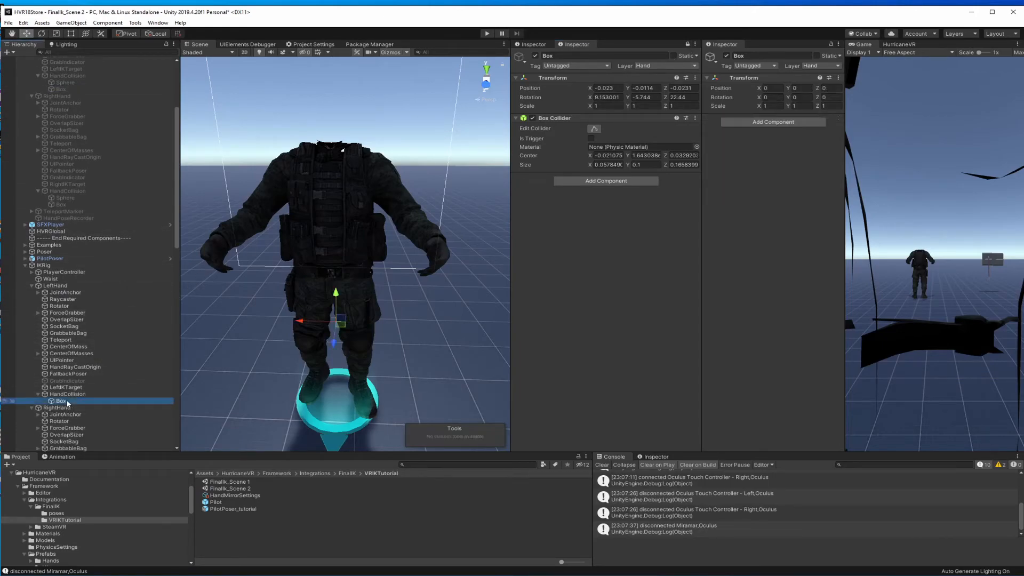
left_click(760, 122)
key("Return")
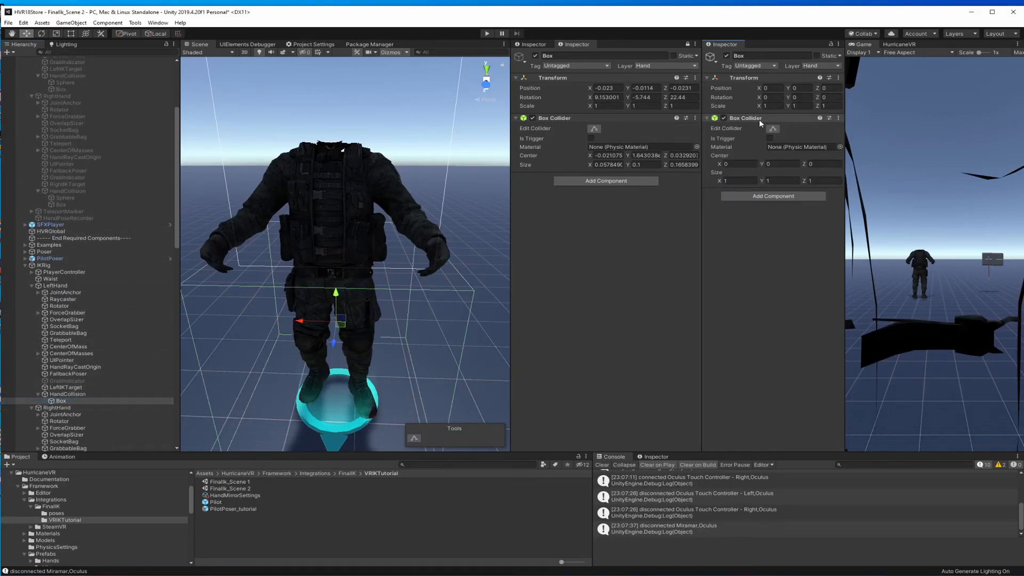
right_click(629, 119)
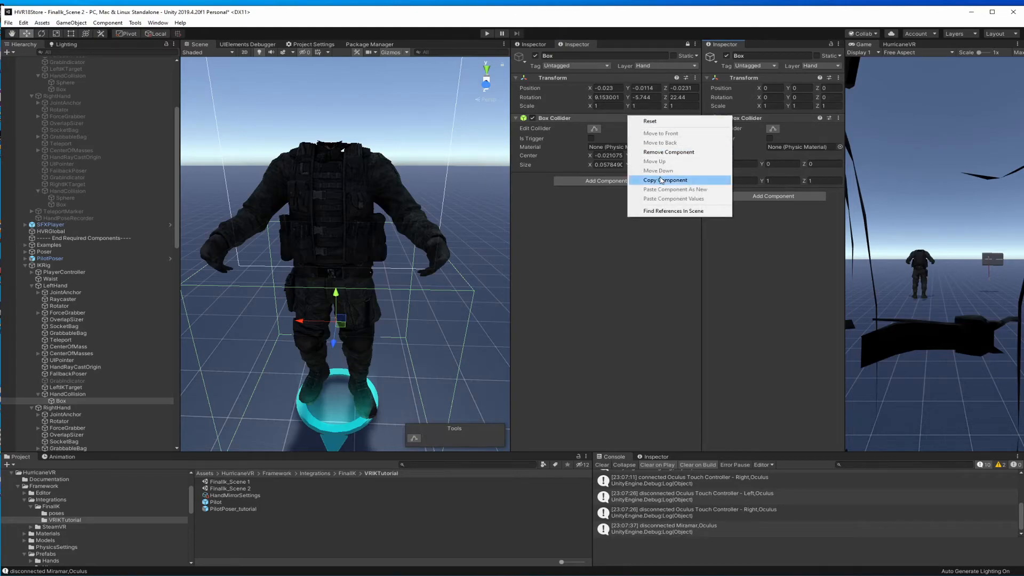
right_click(758, 119)
left_click(803, 201)
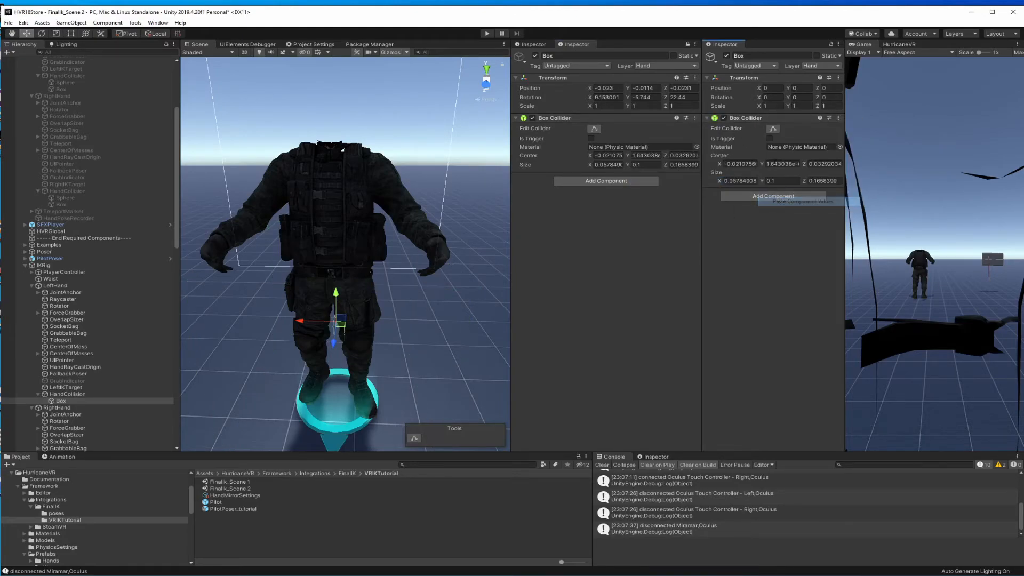
Copy the Transform values of the disabled rig's left-hand Box onto the new left Box
right_click(608, 81)
left_click(632, 122)
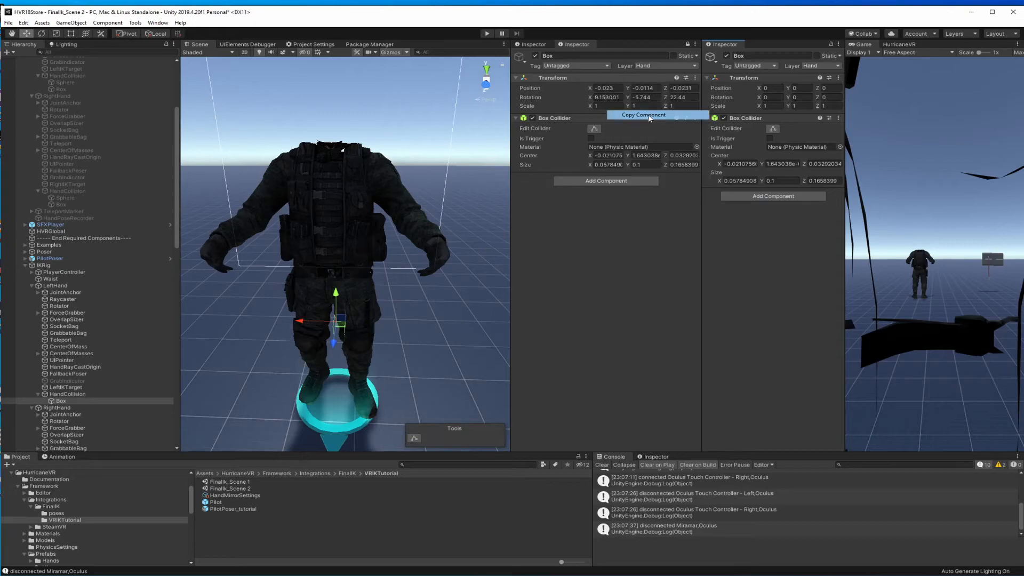
right_click(739, 75)
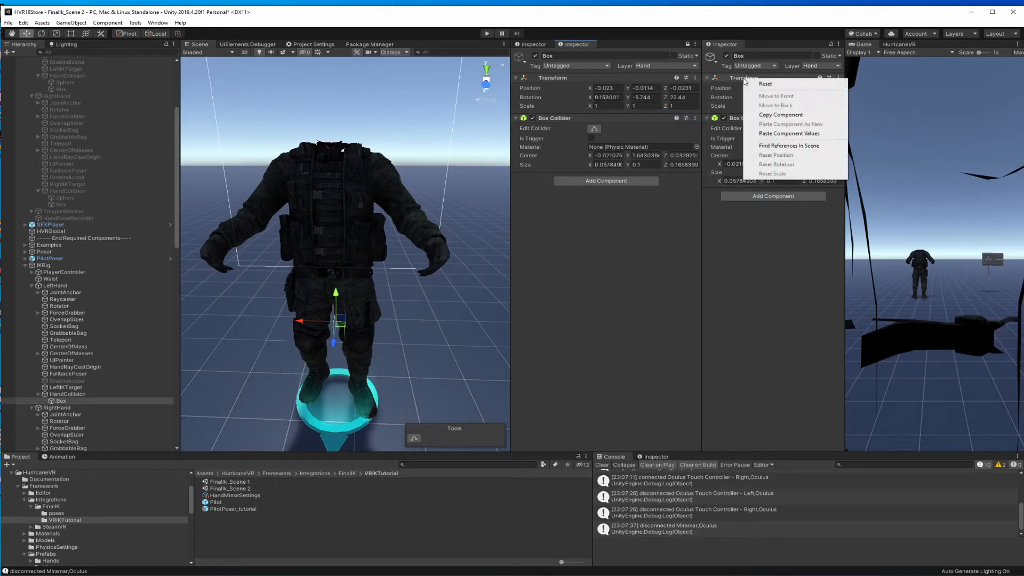
left_click(782, 138)
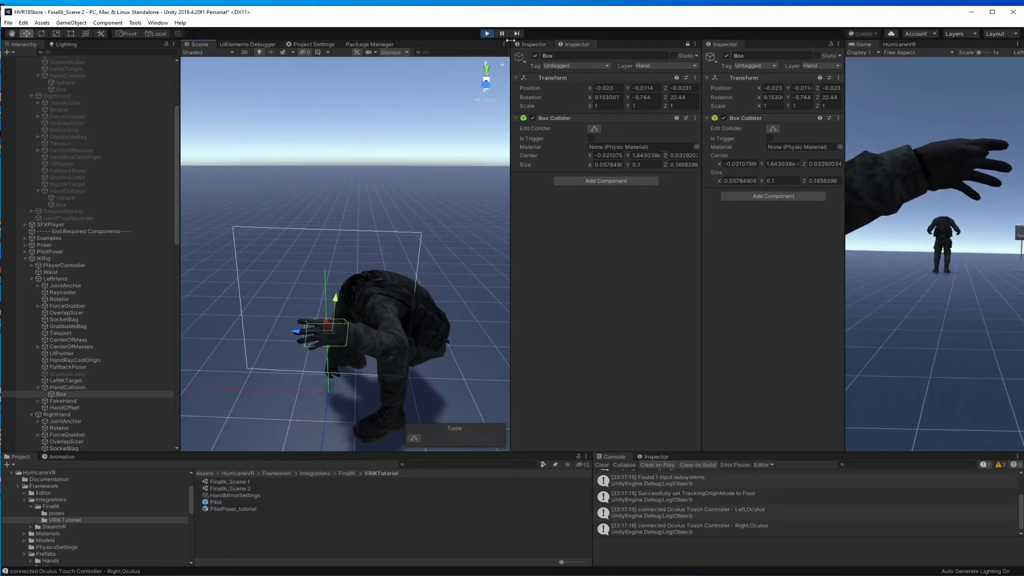
Exit play mode and create an empty child object named Box under RightHand's HandCollision in IKRig
left_click(487, 33)
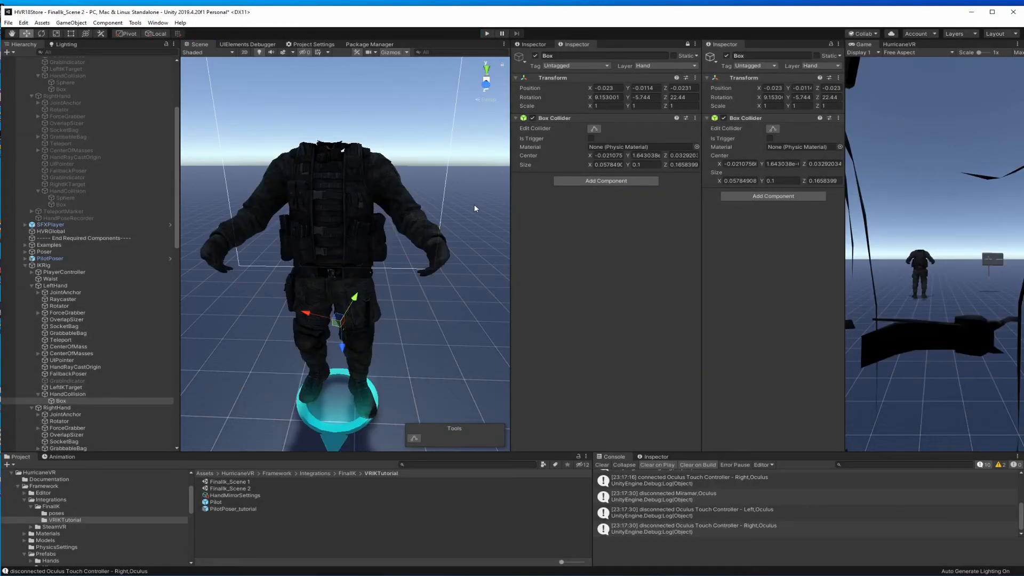
scroll(105, 353, "down", 5)
right_click(74, 400)
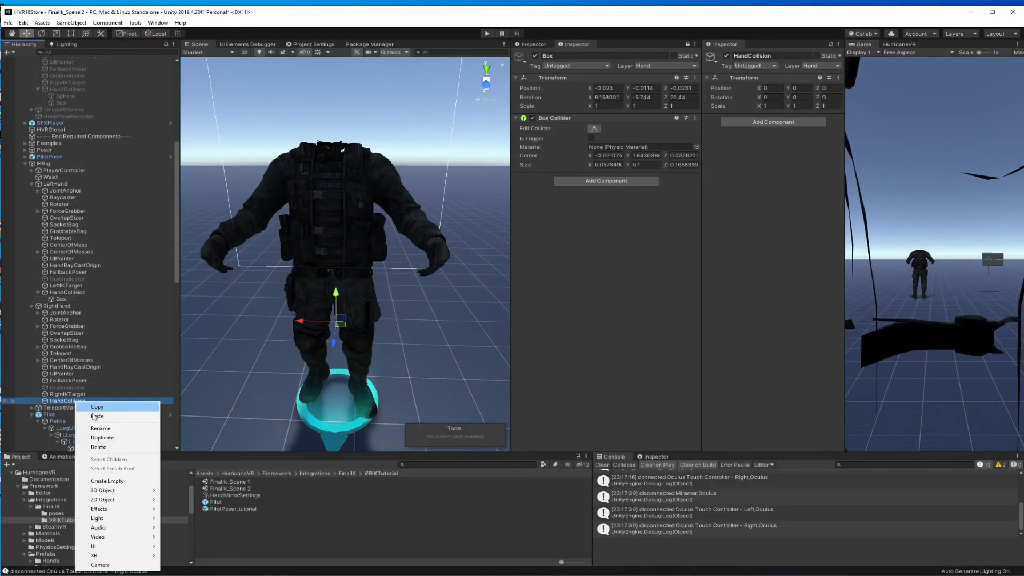
left_click(114, 481)
type("Bo")
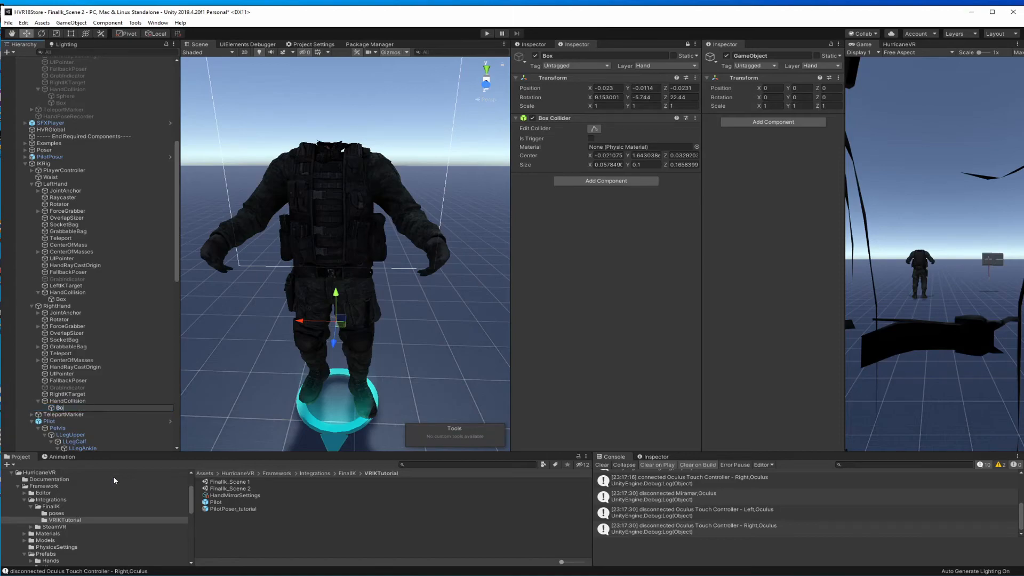
type("x")
key("Return")
Add a Box Collider to the new right-hand Box and paste the collider values from the disabled rig's right-hand Box
scroll(107, 160, "up", 2)
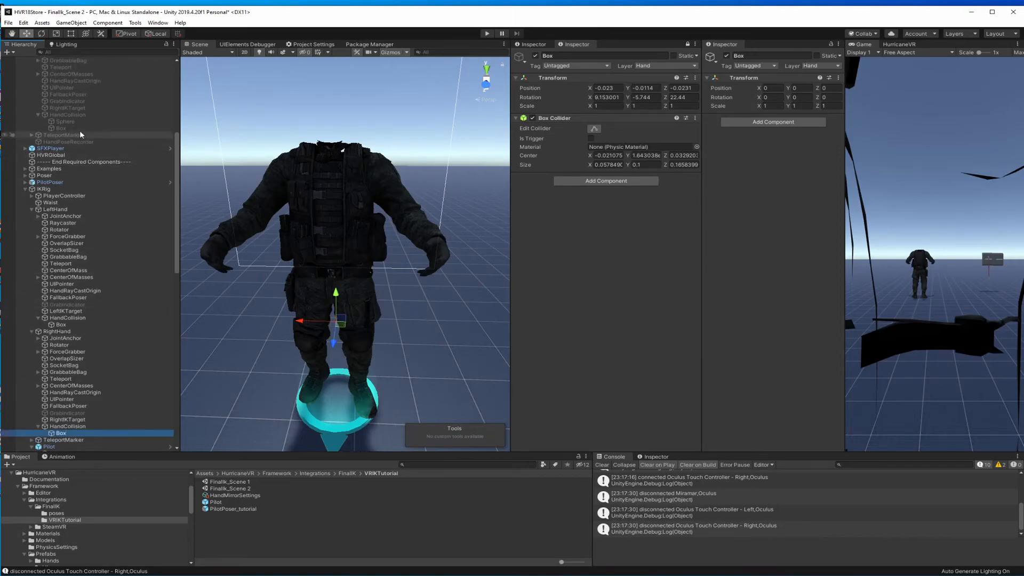
left_click(106, 129)
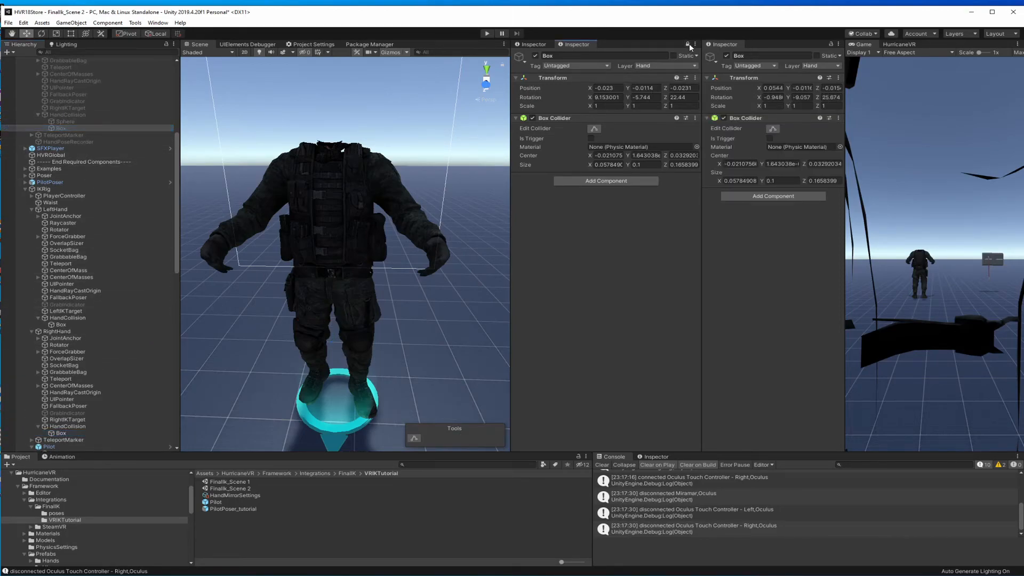
left_click(61, 432)
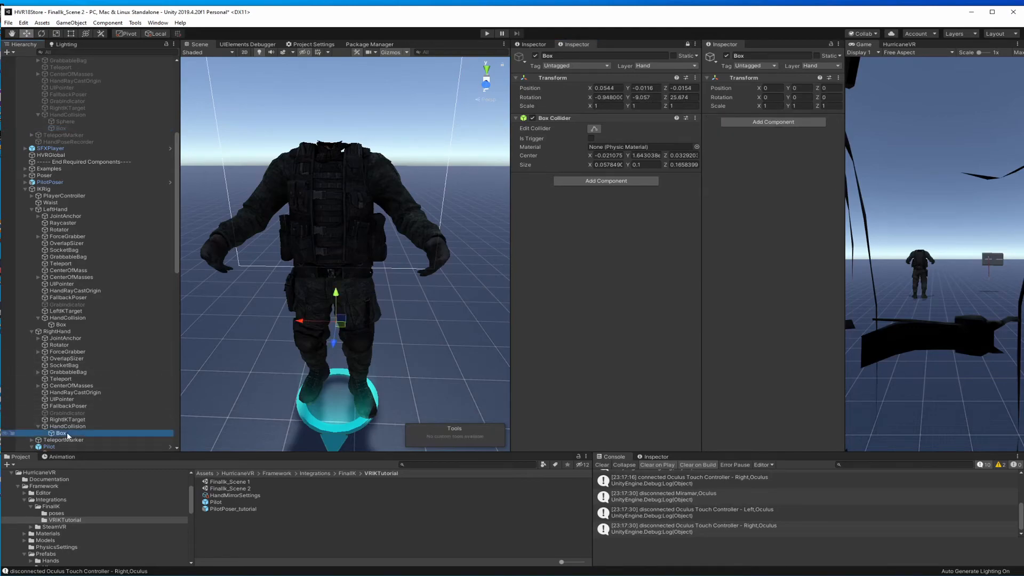
left_click(762, 124)
key("Return")
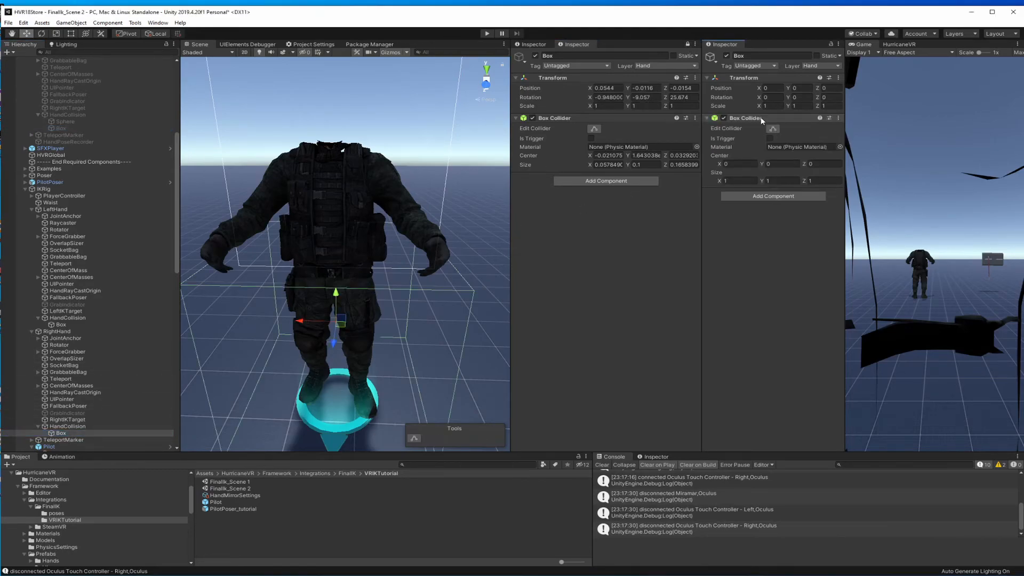
right_click(626, 120)
left_click(669, 183)
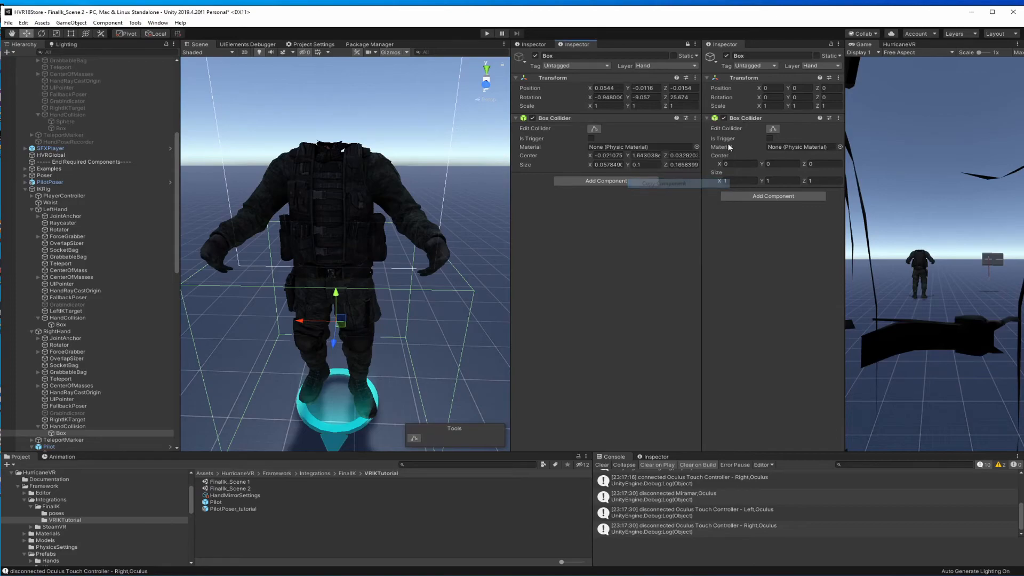
right_click(749, 119)
left_click(793, 201)
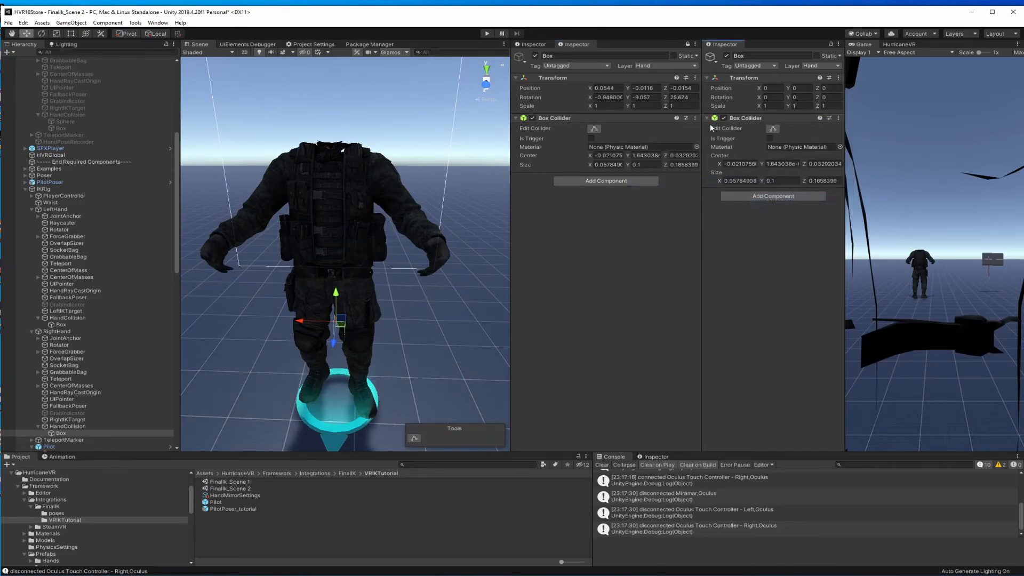
Copy the Transform values of the disabled rig's right-hand Box onto the new Box under RightHand's HandCollision
right_click(614, 79)
left_click(651, 116)
right_click(743, 78)
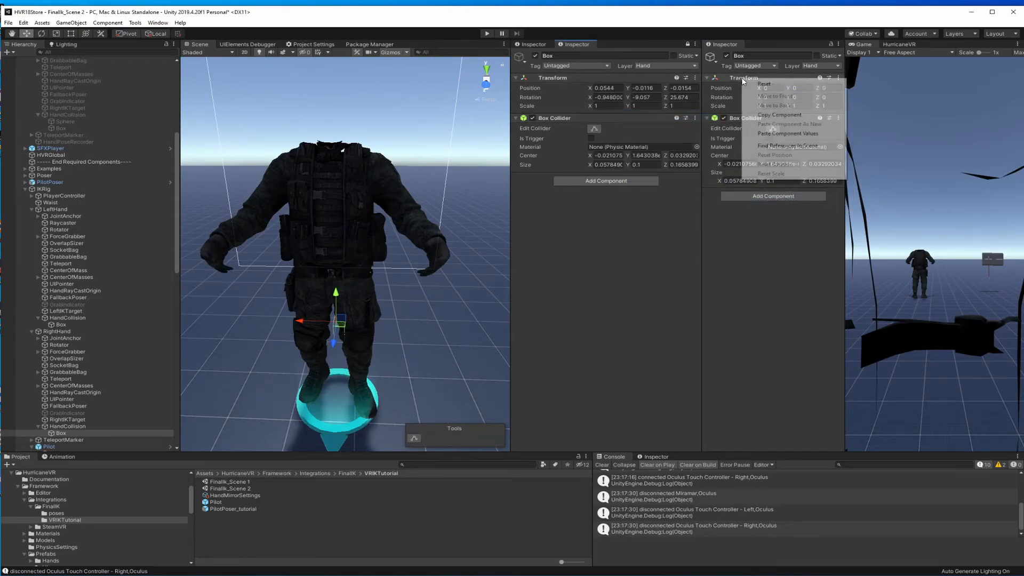
left_click(796, 137)
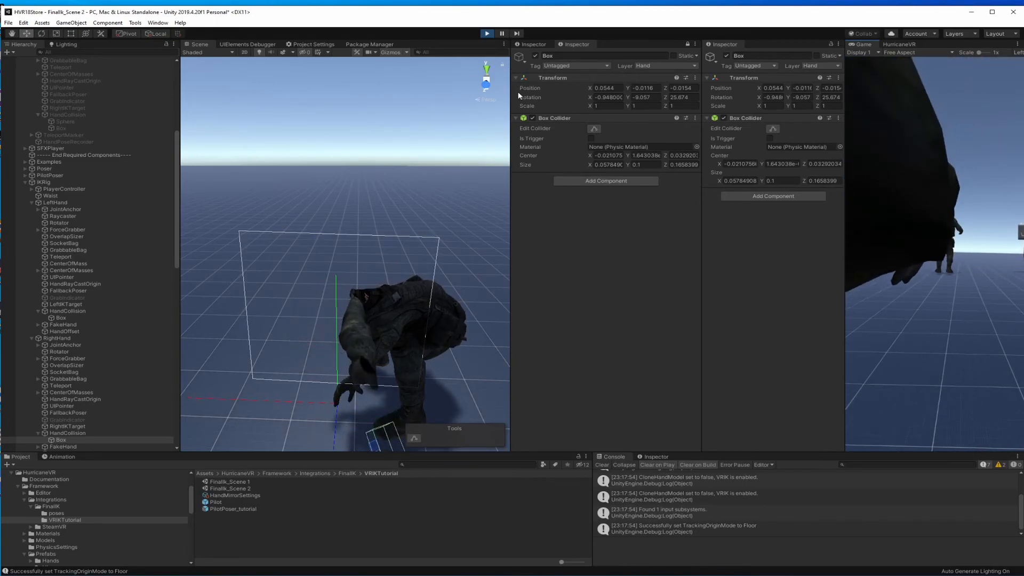
Exit play mode and assign LeftHand's HandCollision as the Physics Hand in LeftHand's HVR Hand Physics component
left_click(487, 33)
left_click(673, 137)
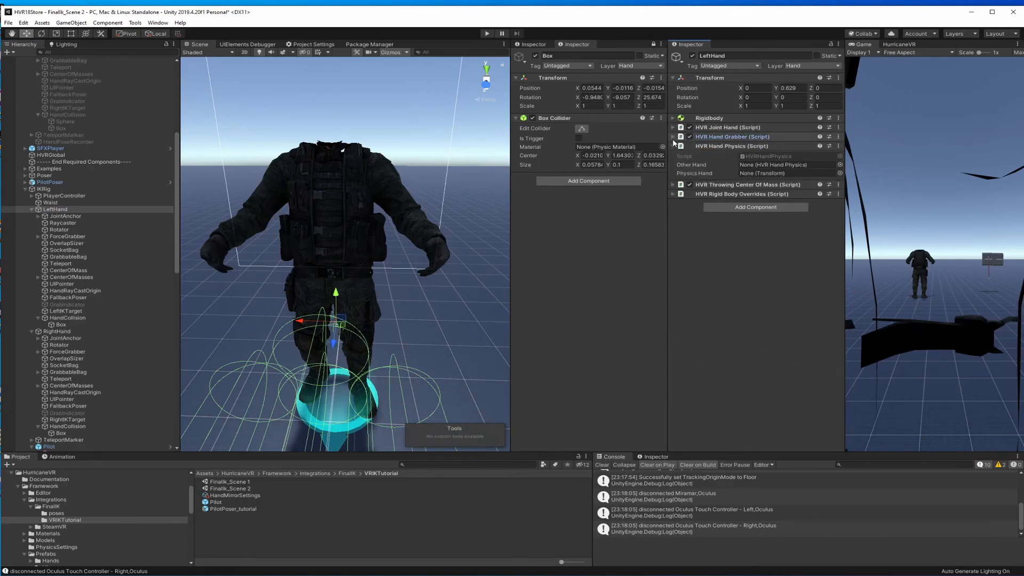
left_click_drag(68, 318, 491, 248)
left_click_drag(753, 177, 757, 174)
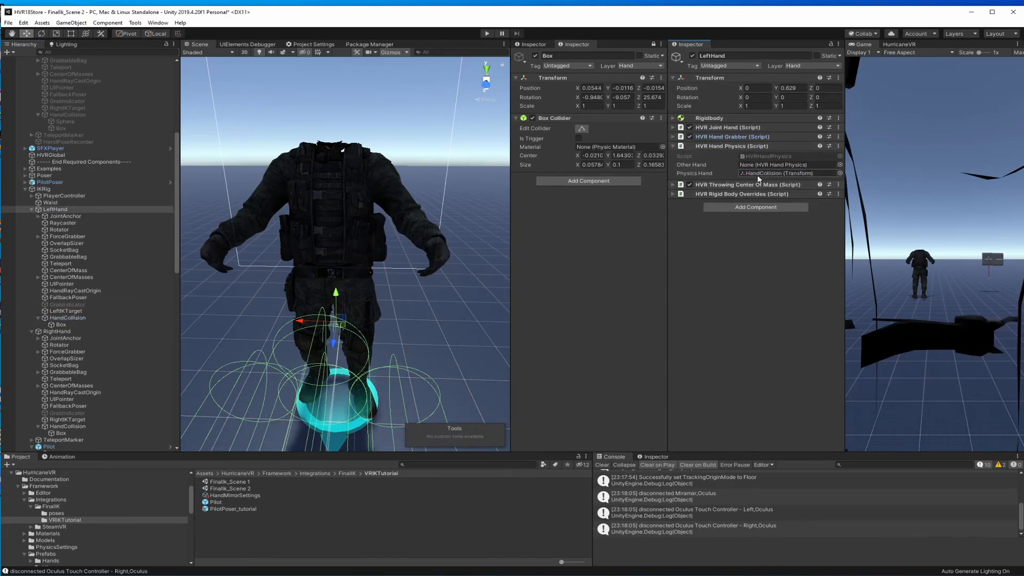
left_click(673, 146)
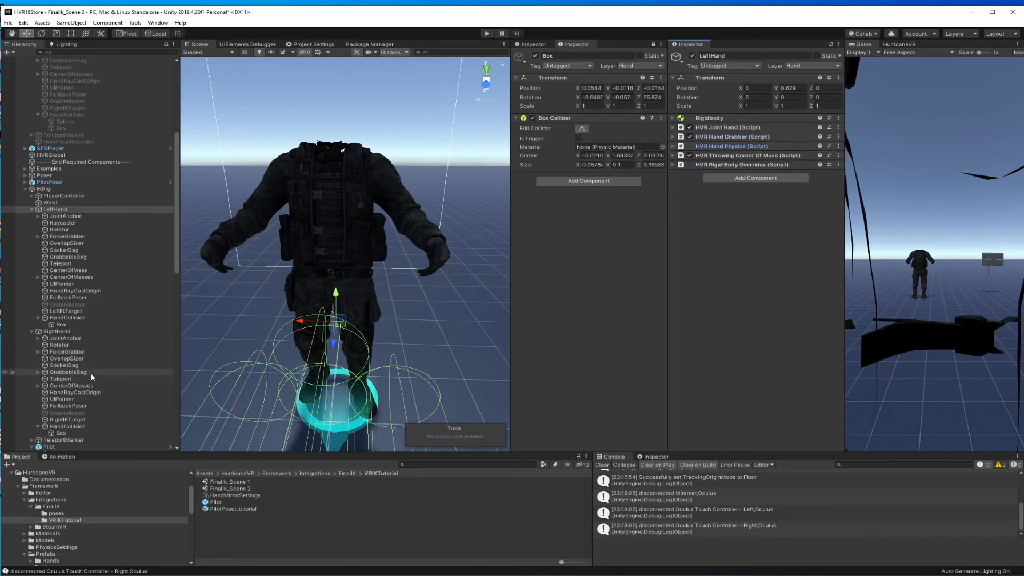
Assign RightHand's HandCollision as the Physics Hand in RightHand's HVR Hand Physics component
scroll(92, 376, "down", 2)
left_click(64, 307)
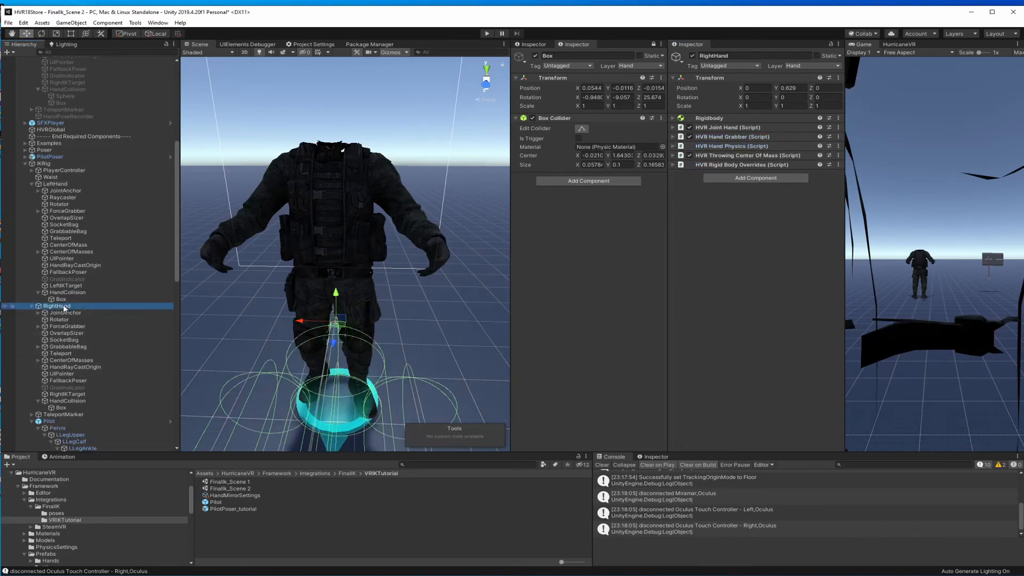
left_click(674, 146)
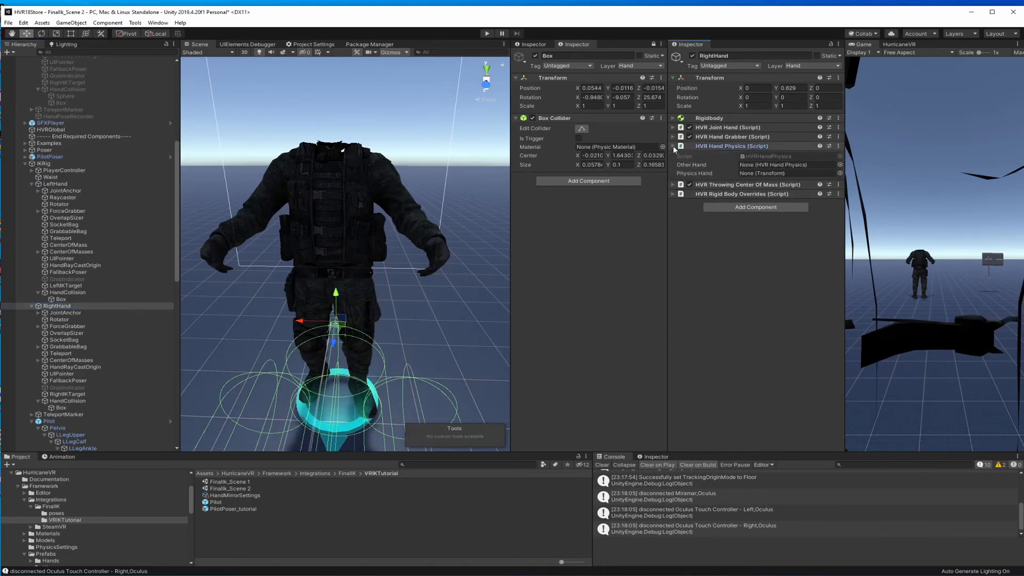
left_click_drag(85, 401, 552, 290)
left_click_drag(755, 179, 758, 178)
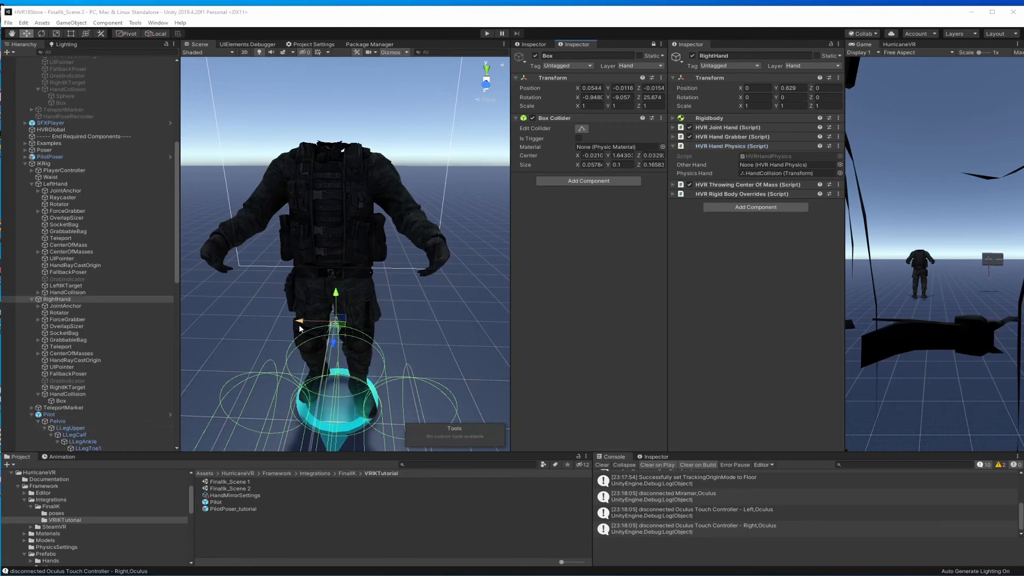
Set the pose of LeftHand's FallbackPoser to tut_pilot_closedhand in its HVR Hand Poser component
left_click(74, 184)
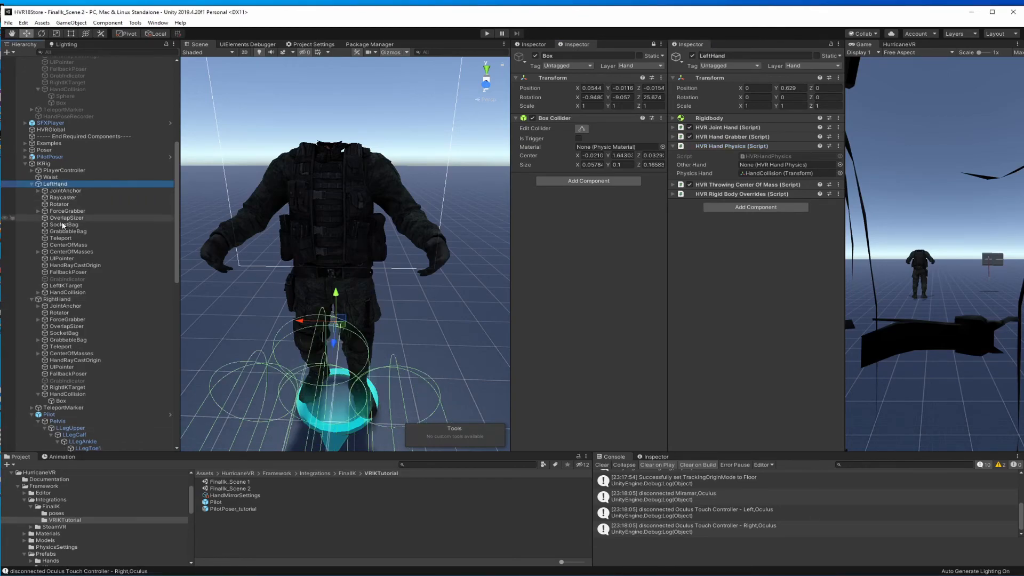
left_click(66, 272)
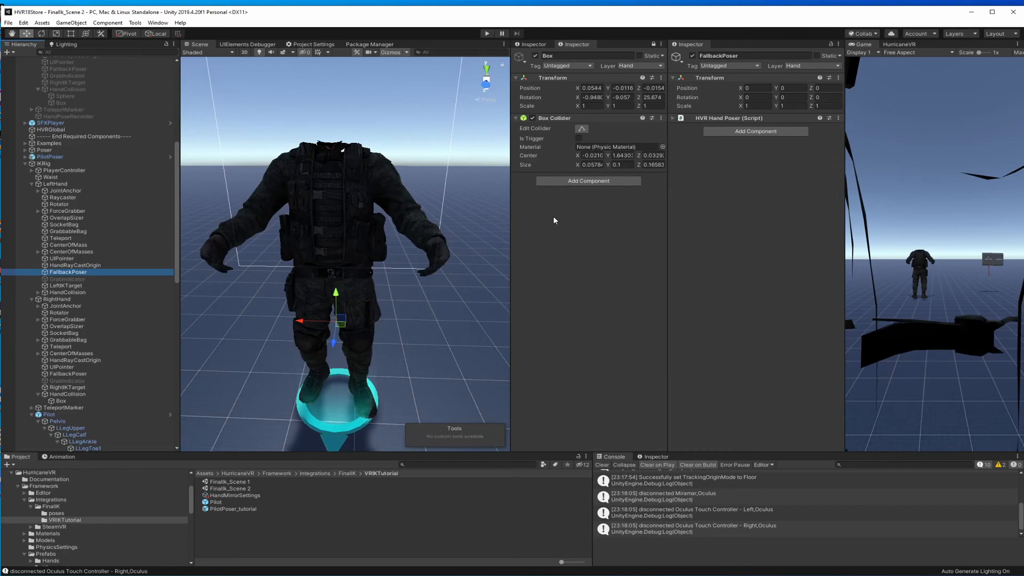
left_click(672, 118)
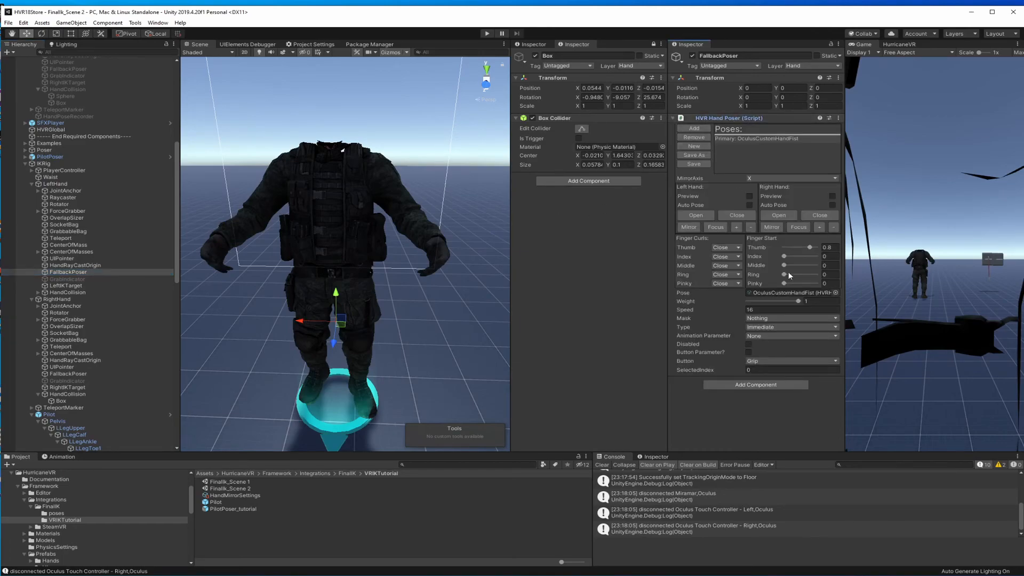
left_click(777, 294)
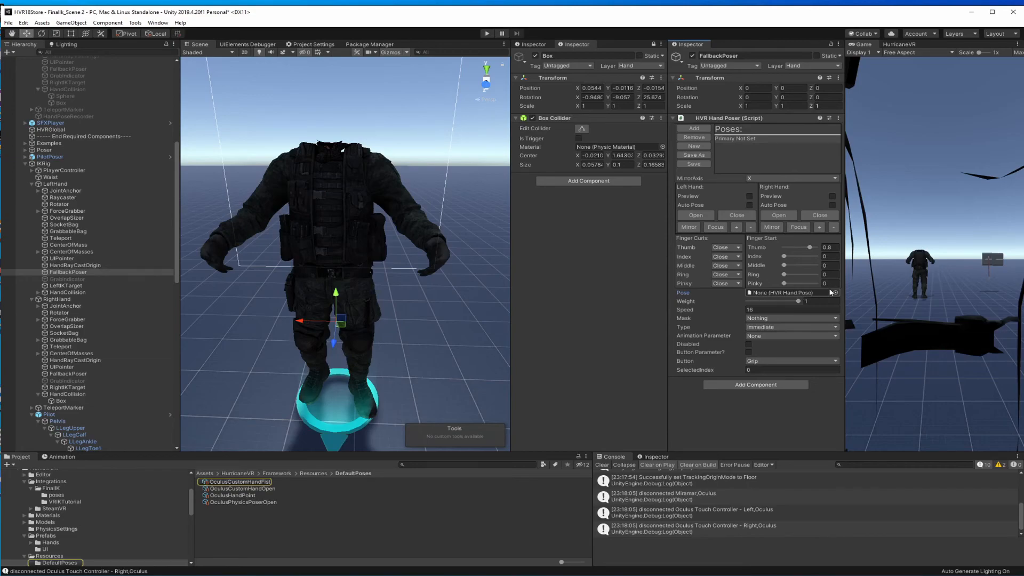
left_click(836, 292)
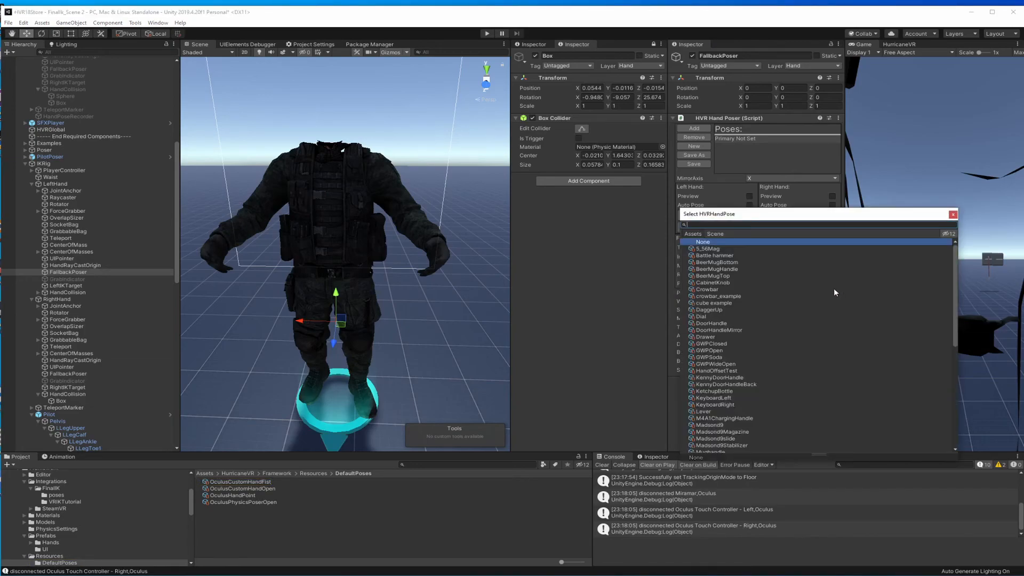
left_click_drag(955, 285, 944, 412)
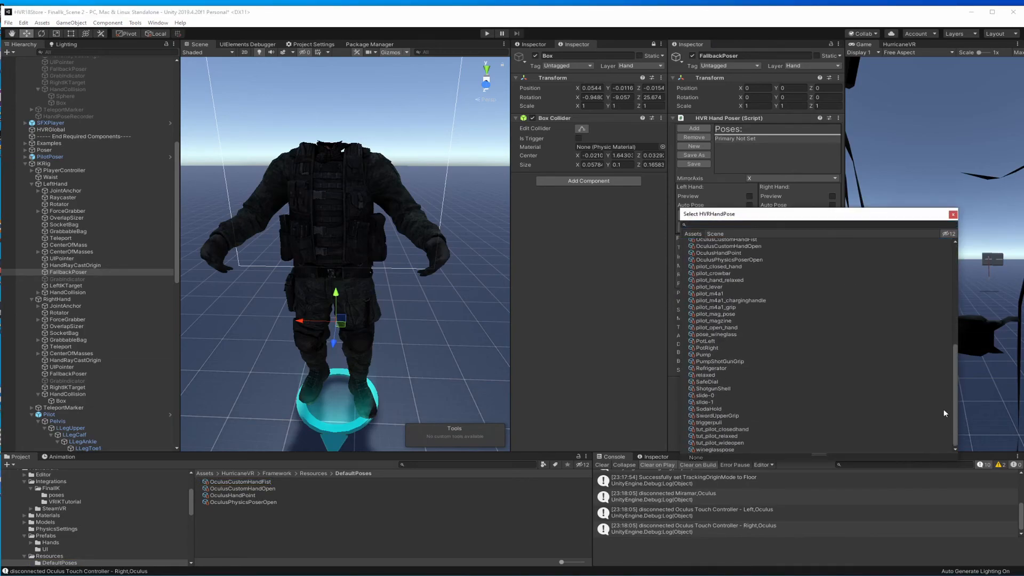
left_click(739, 428)
left_click(952, 215)
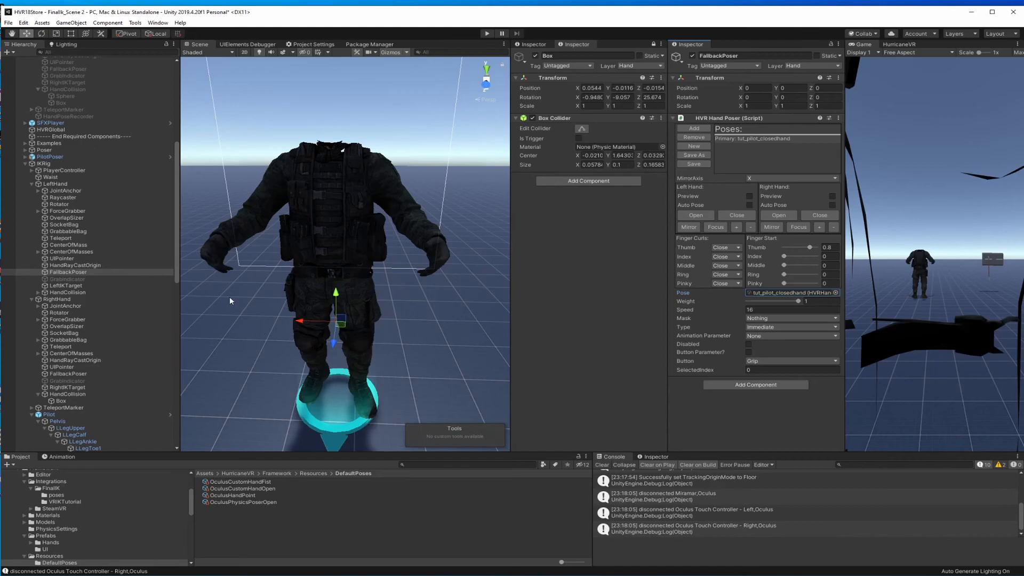
Set the pose of RightHand's FallbackPoser to tut_pilot_closedhand in its HVR Hand Poser component
left_click(66, 374)
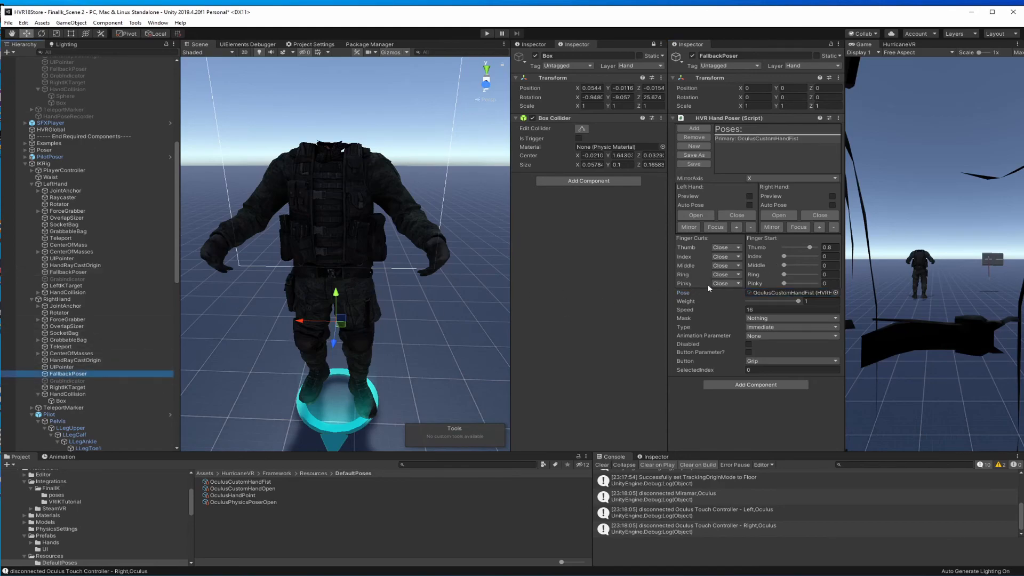
left_click(835, 293)
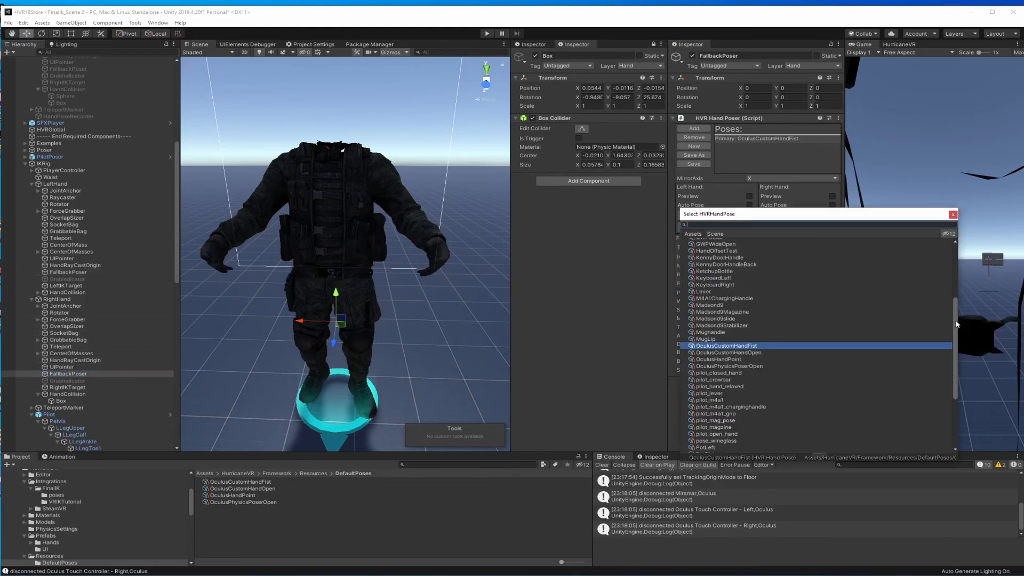
left_click_drag(956, 324, 951, 408)
left_click(740, 429)
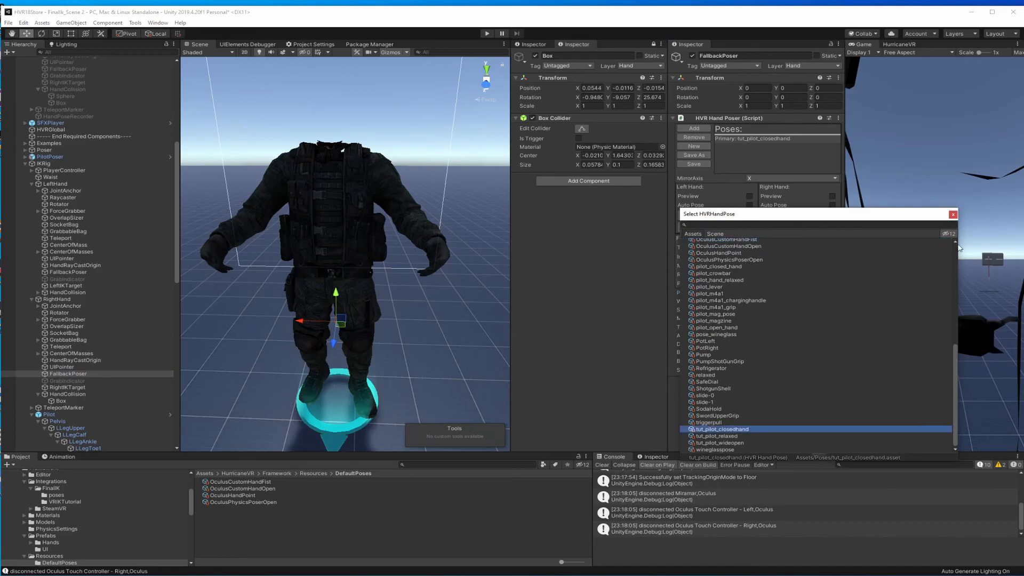
left_click(952, 215)
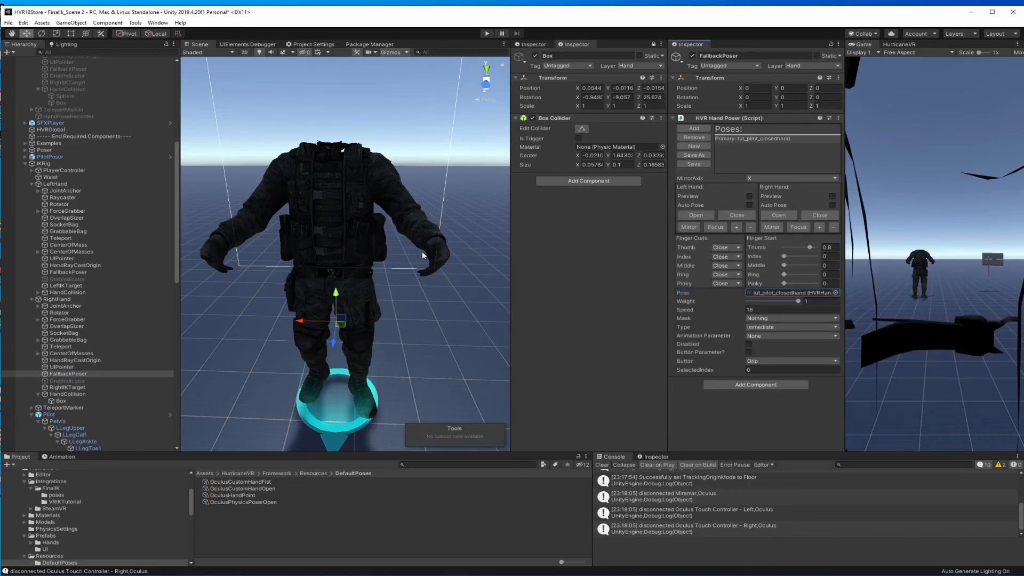